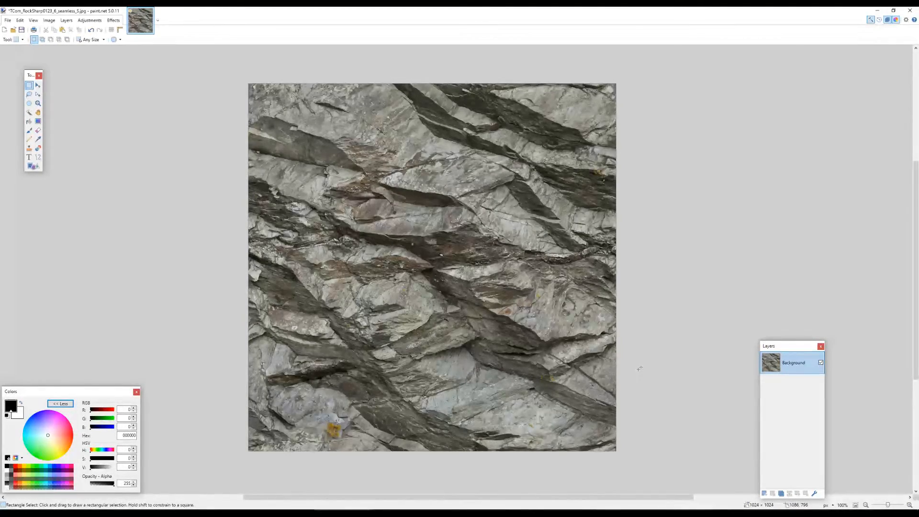
Resize the whole rock texture to 64 × 64 pixels, using a smoothing resampling mode.
key("ctrl+a")
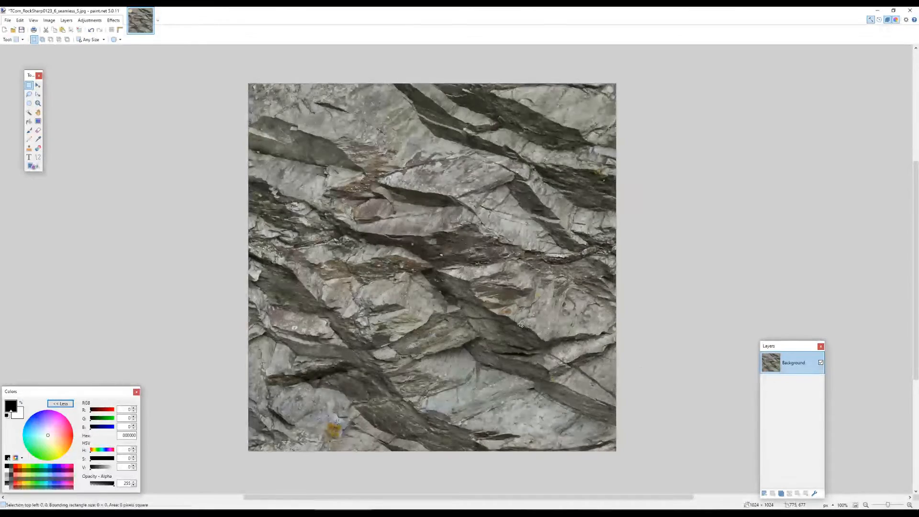
key("ctrl+r")
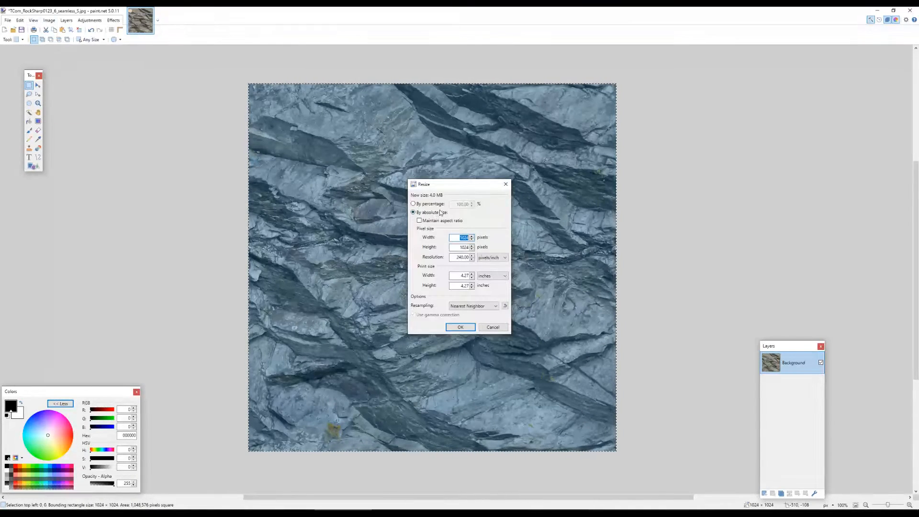
type("64")
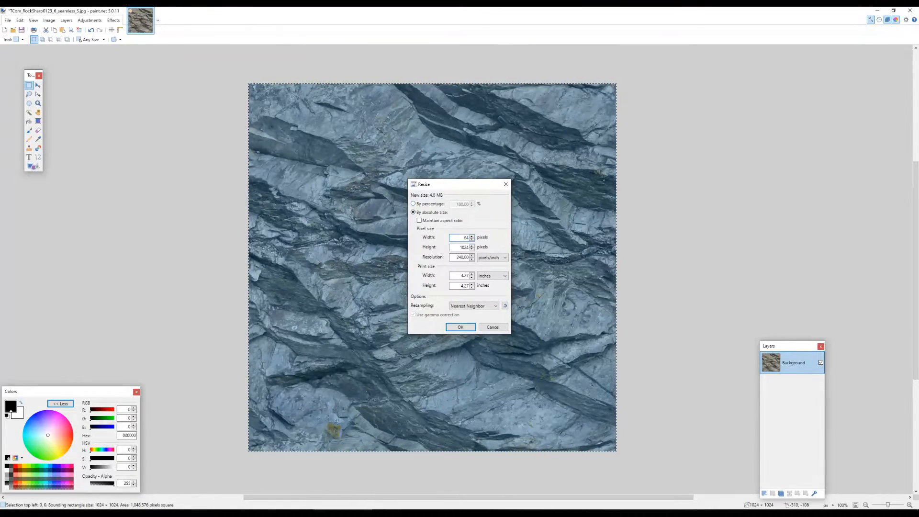
key("Tab")
type("64")
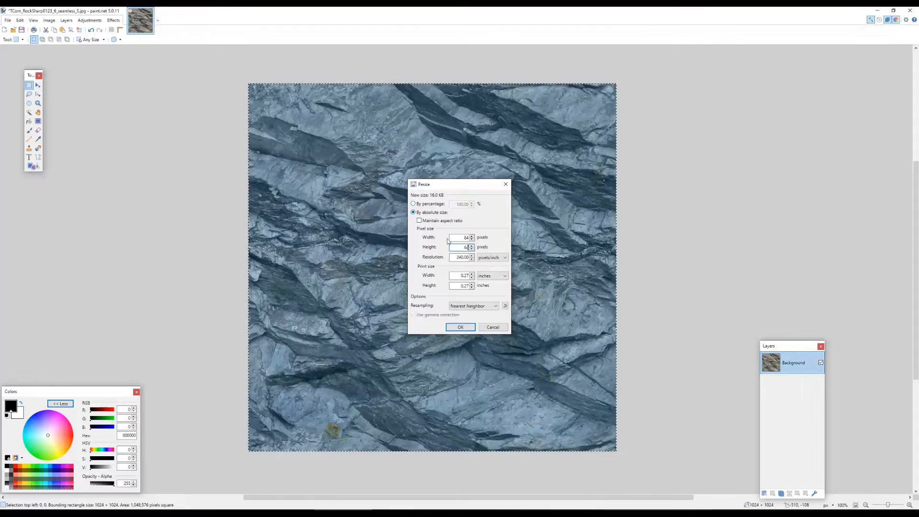
left_click(469, 306)
left_click(466, 314)
left_click(461, 327)
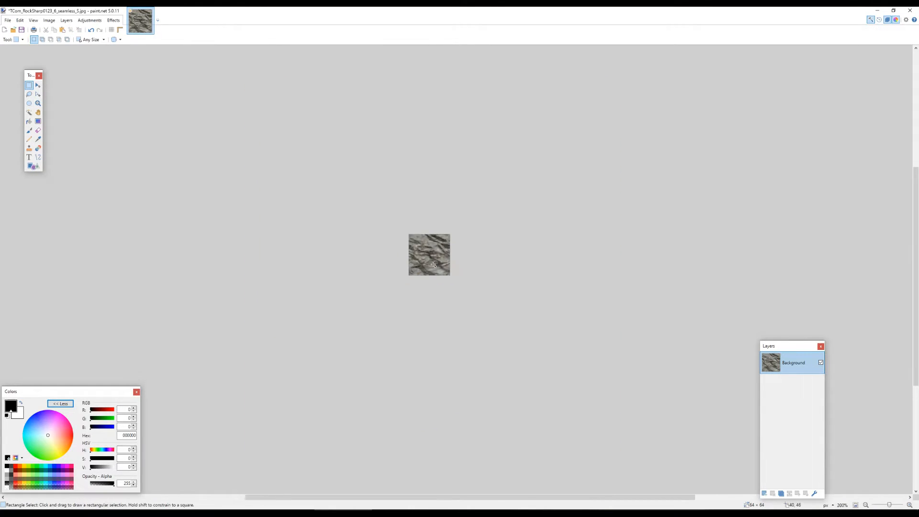
Examine the downscaled rock texture at several magnifications, checking its pixel detail and overall readability.
scroll(420, 247, "up", 5)
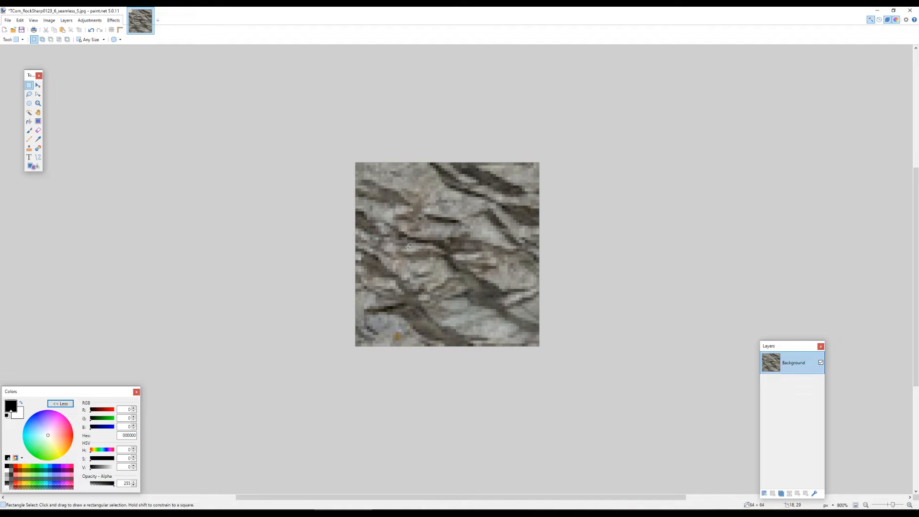
left_click_drag(408, 246, 386, 264)
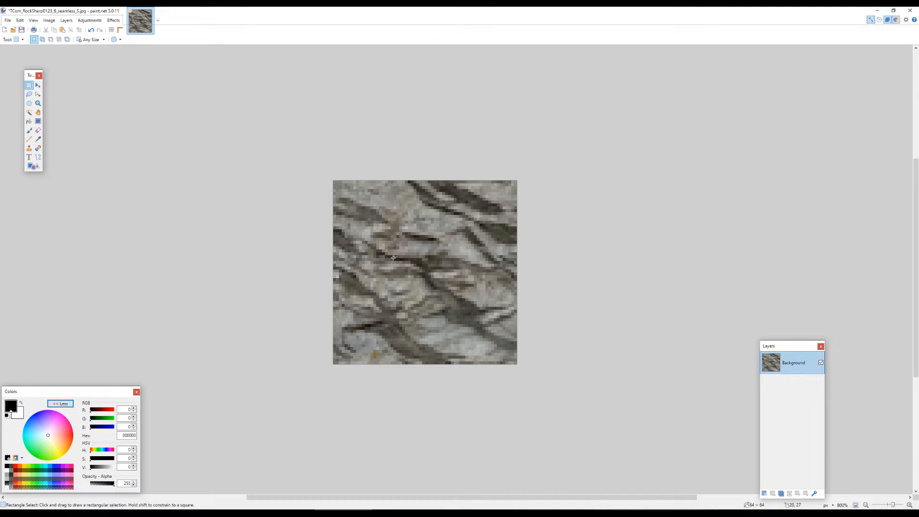
left_click_drag(393, 258, 386, 271)
scroll(480, 261, "up", 1)
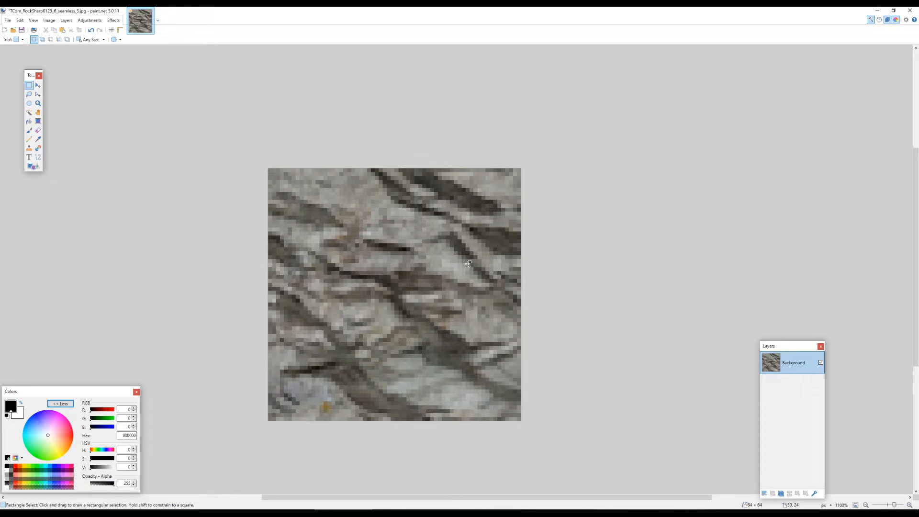
scroll(464, 266, "down", 2)
scroll(444, 268, "down", 1)
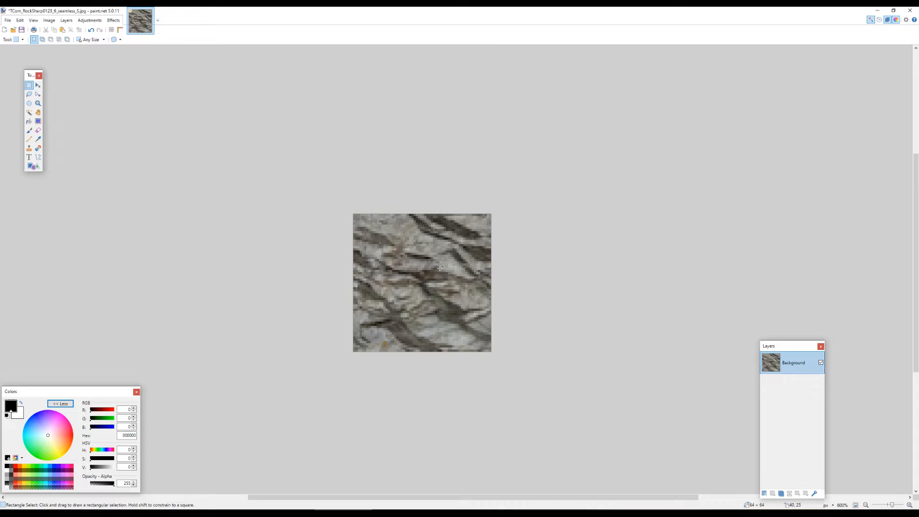
mouse_move(400, 279)
left_mouse_down()
mouse_move(378, 277)
mouse_move(410, 276)
left_mouse_up()
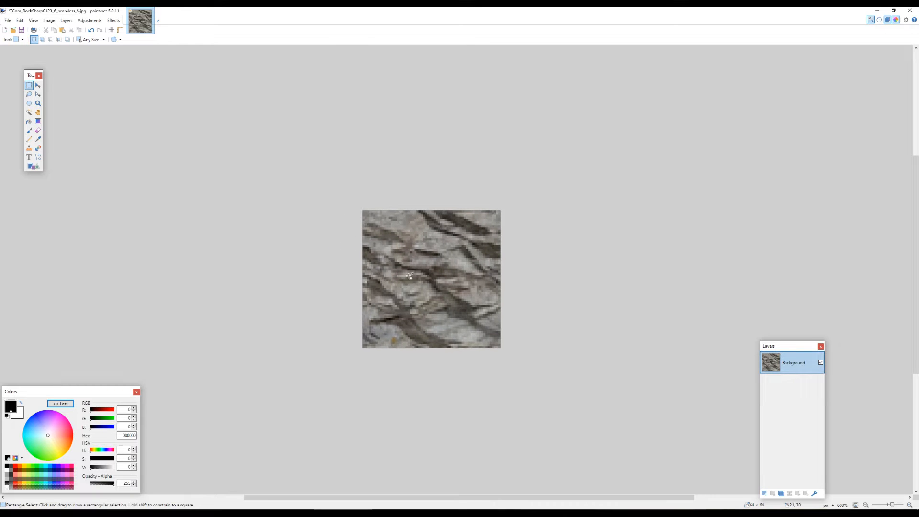
scroll(409, 276, "up", 1)
scroll(488, 280, "up", 1)
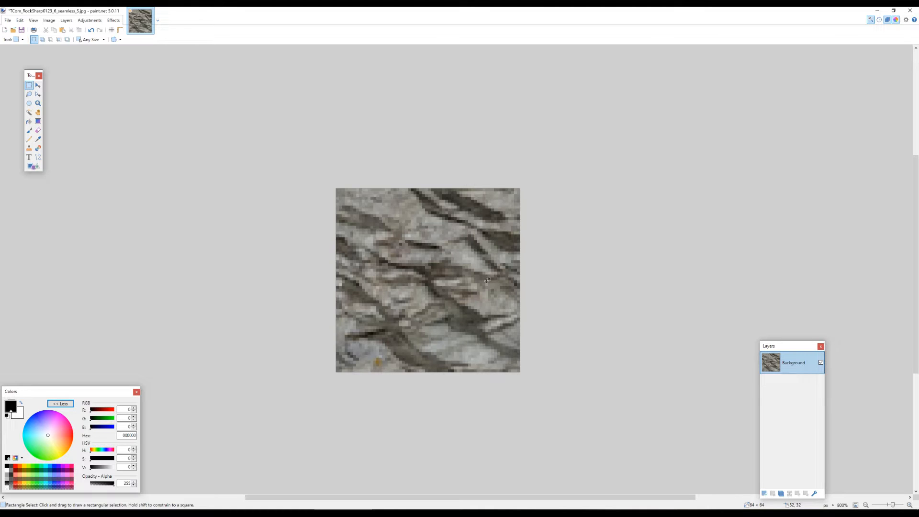
scroll(433, 250, "down", 3)
scroll(433, 250, "up", 4)
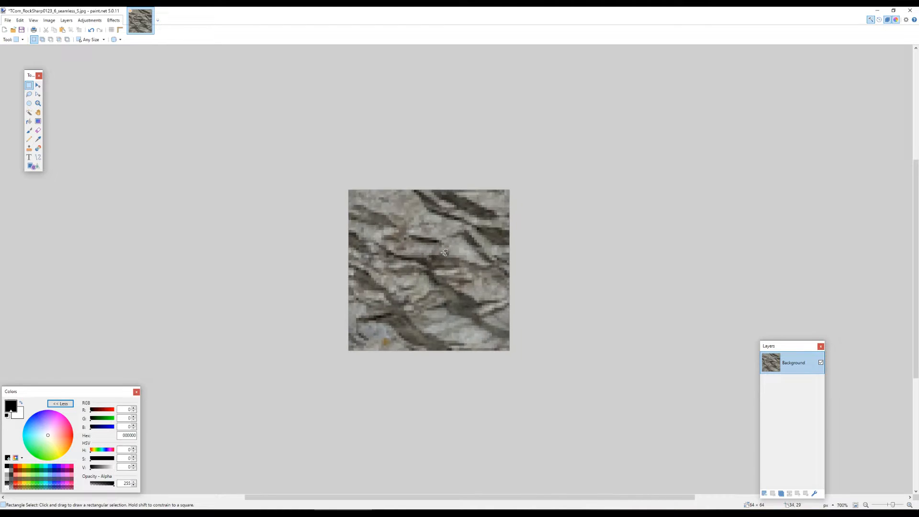
scroll(426, 255, "down", 1)
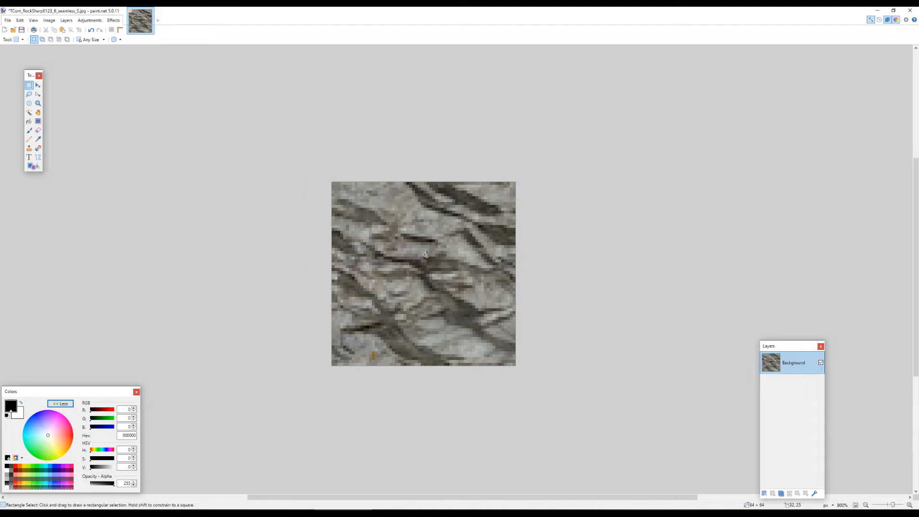
scroll(426, 254, "down", 2)
scroll(427, 256, "up", 4)
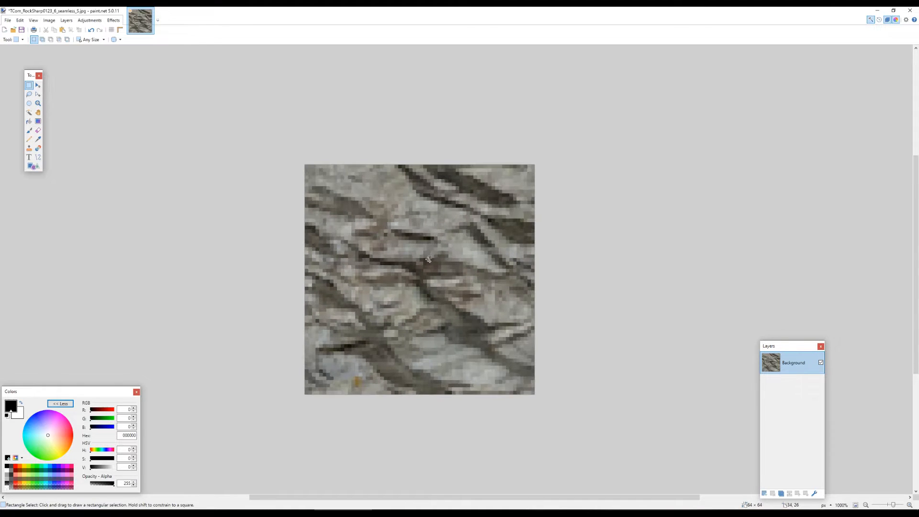
scroll(429, 259, "down", 1)
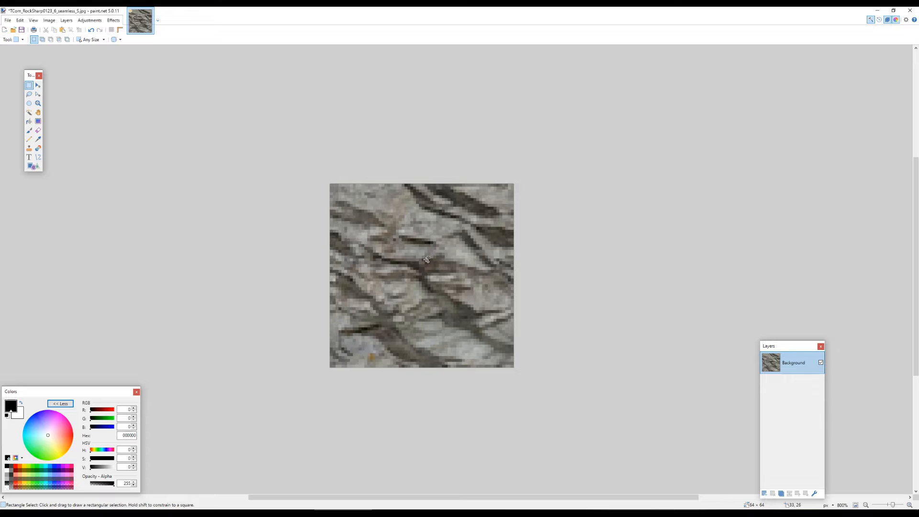
scroll(423, 264, "down", 3)
scroll(400, 284, "up", 4)
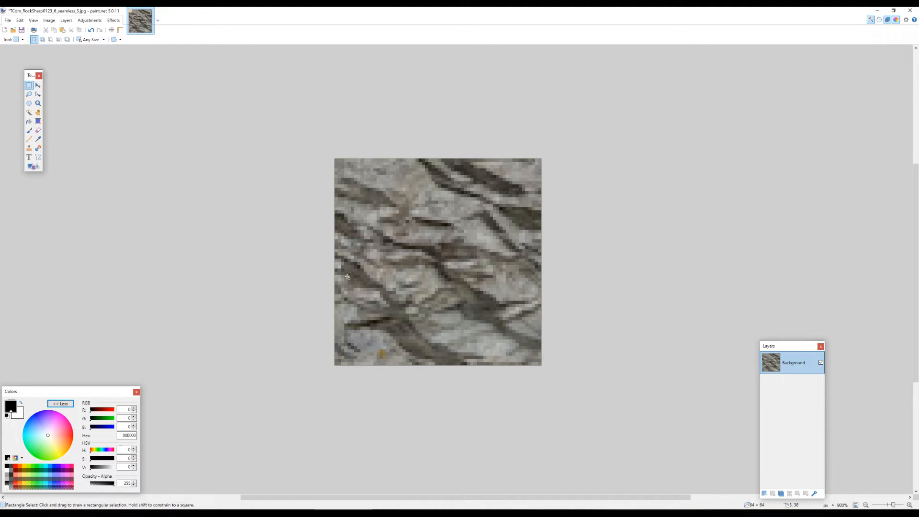
scroll(348, 275, "down", 2)
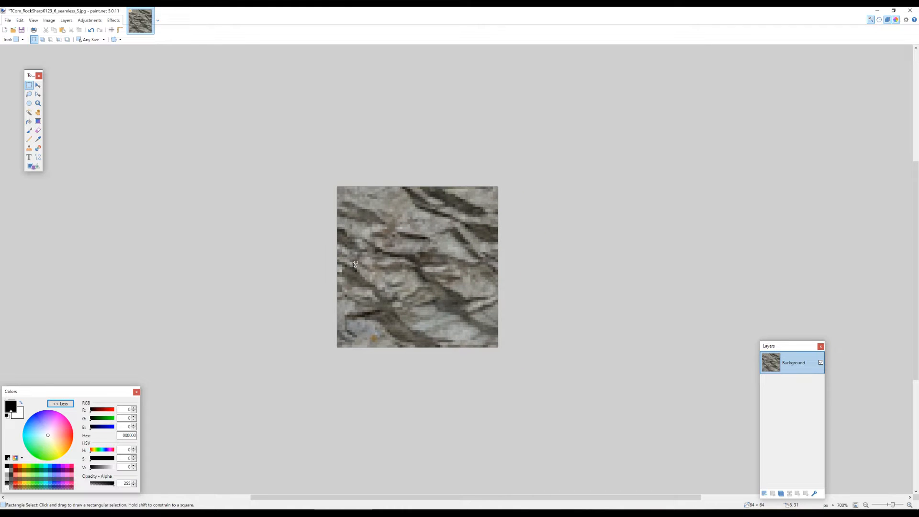
scroll(354, 264, "up", 1)
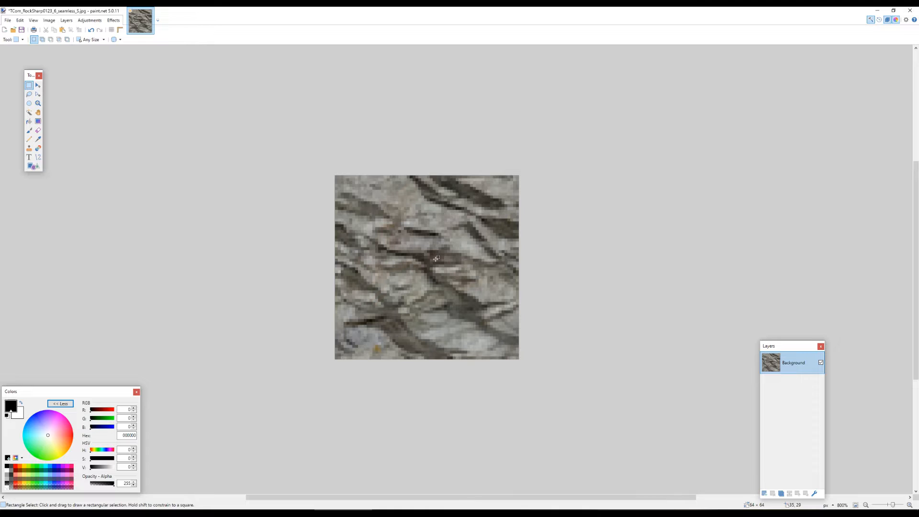
scroll(436, 259, "down", 2)
scroll(474, 240, "up", 2)
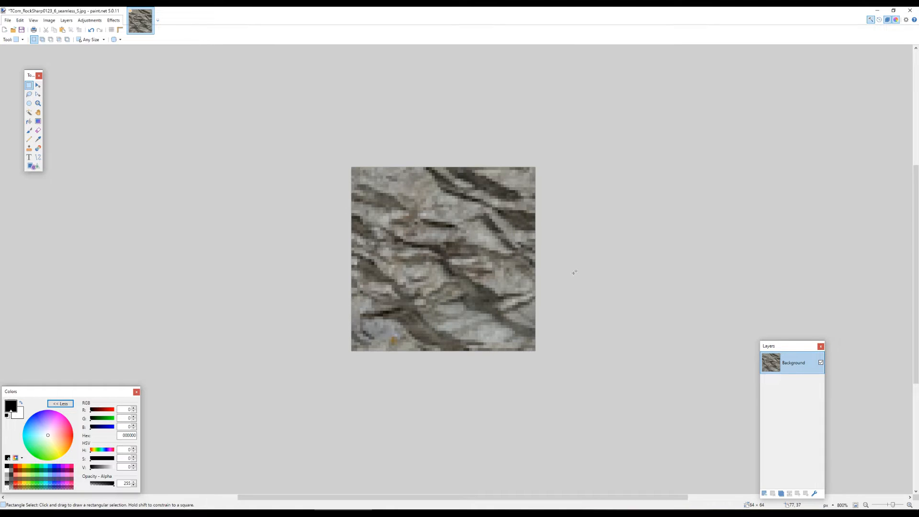
scroll(573, 269, "up", 1)
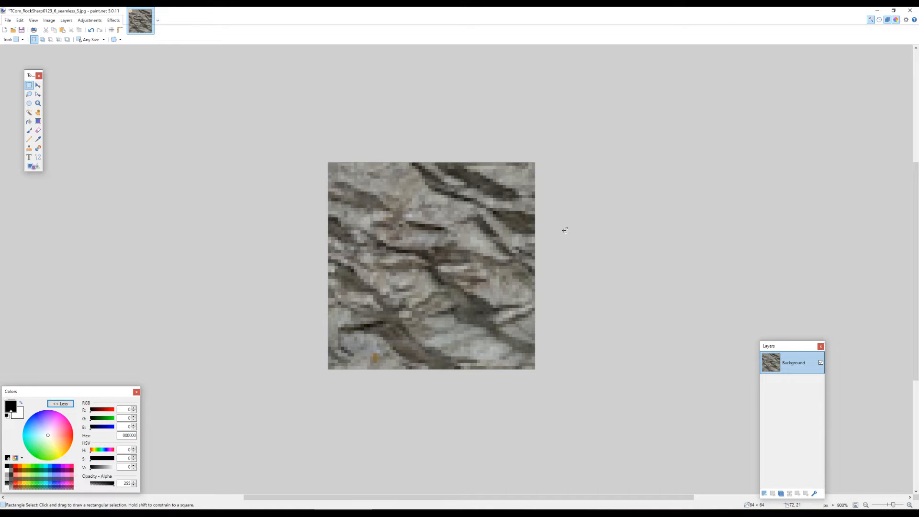
scroll(493, 197, "up", 2)
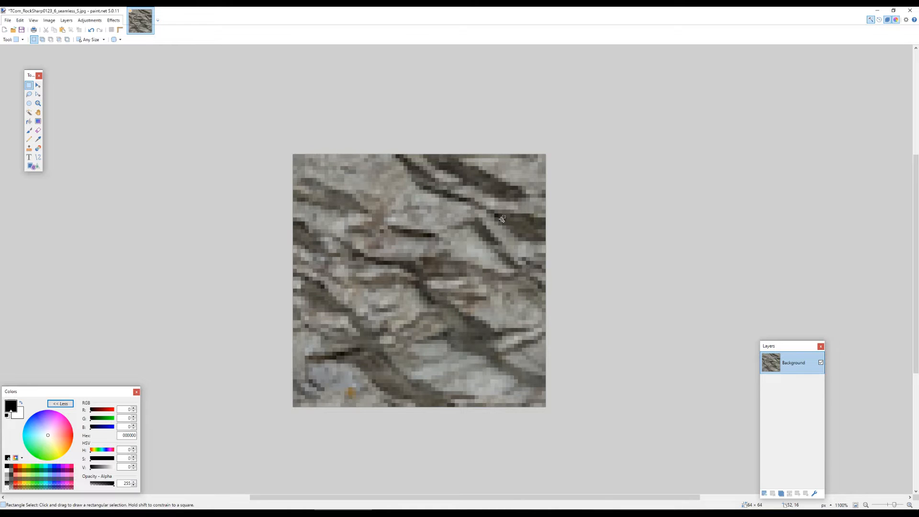
scroll(501, 220, "down", 2)
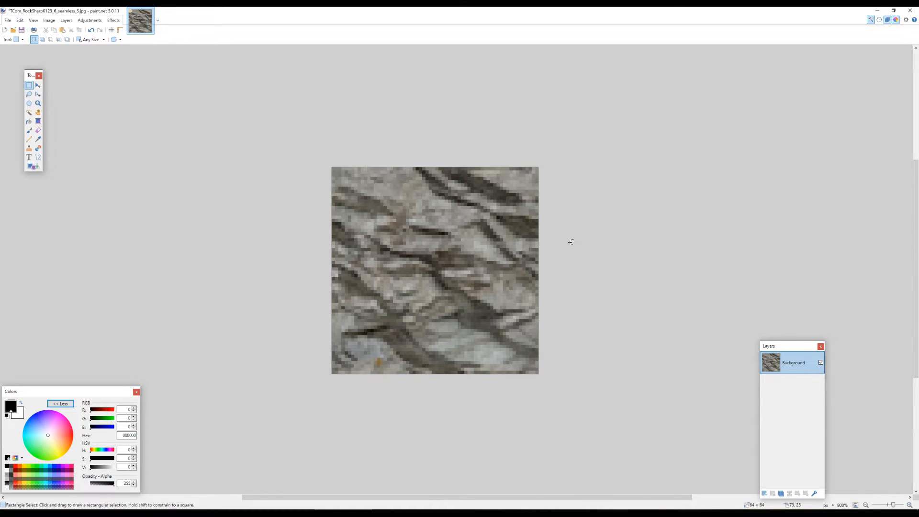
scroll(571, 243, "down", 1)
scroll(469, 216, "up", 1)
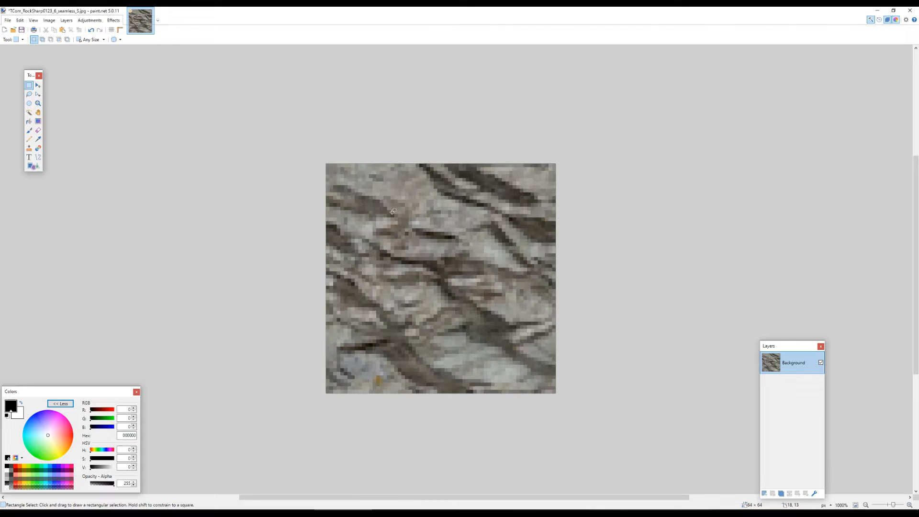
scroll(398, 215, "down", 1)
scroll(388, 209, "down", 1)
Undo the resize of the rock texture.
key("ctrl+z")
scroll(393, 213, "down", 6)
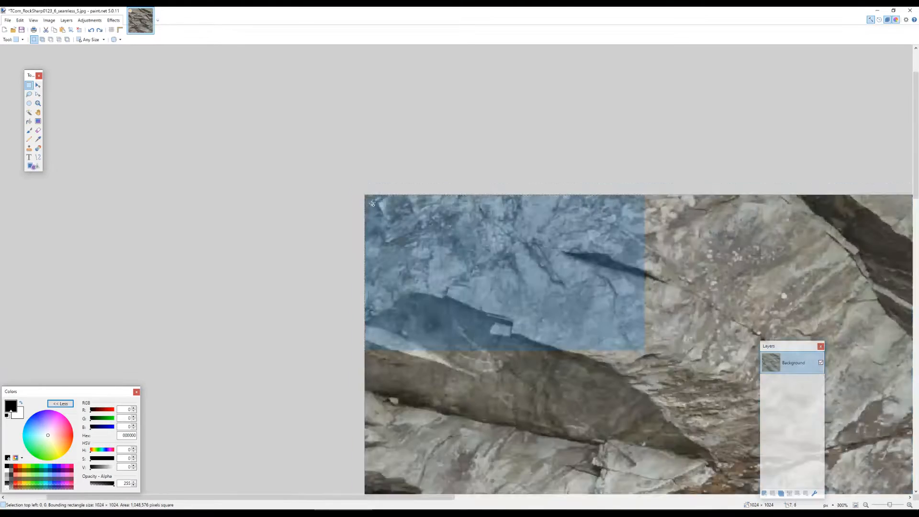
Scale the selected rock pixels down to 64 × 64 pixels, anchored at the canvas's top-left corner.
left_click_drag(474, 250, 294, 143)
key("m")
scroll(576, 469, "down", 4)
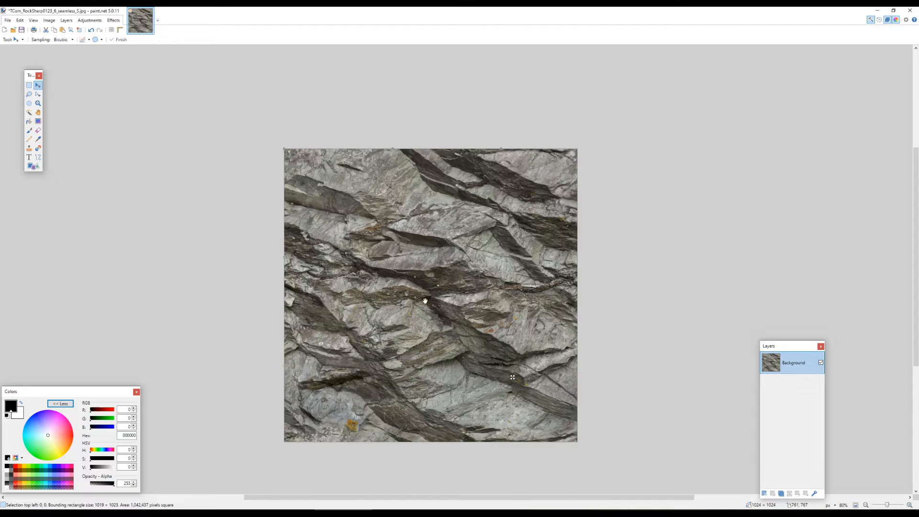
left_click_drag(579, 444, 311, 180)
scroll(284, 134, "up", 6)
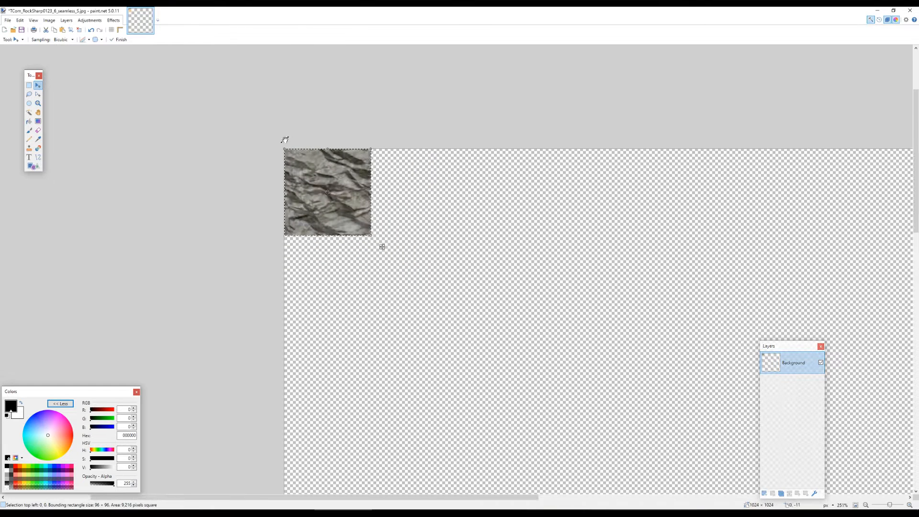
scroll(377, 244, "up", 2)
left_click_drag(374, 234, 326, 185)
scroll(397, 261, "up", 5)
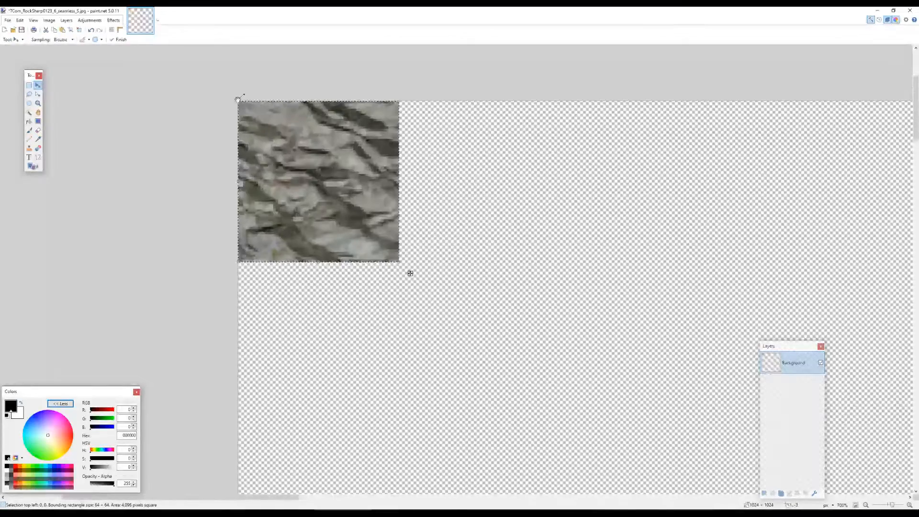
Compare Nearest Neighbor and Bilinear sampling on the scaled-down rock pixels.
left_click(65, 40)
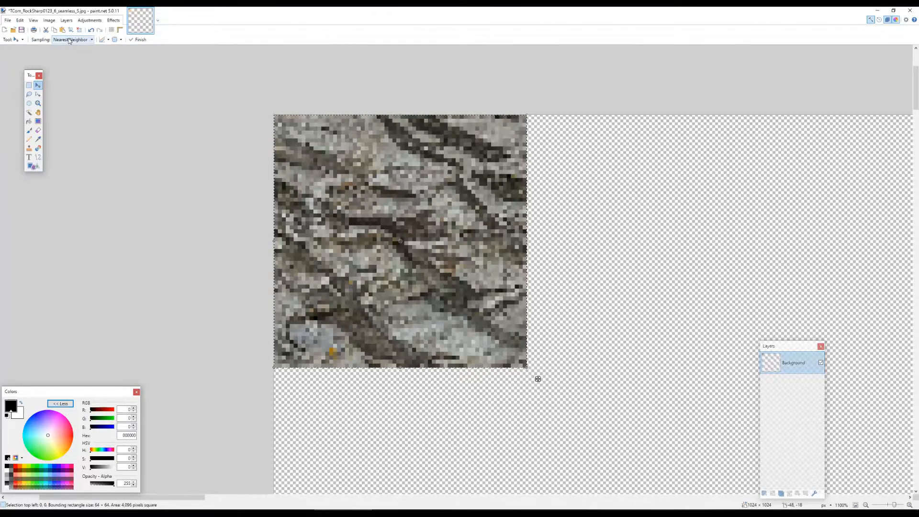
left_click_drag(33, 78, 24, 77)
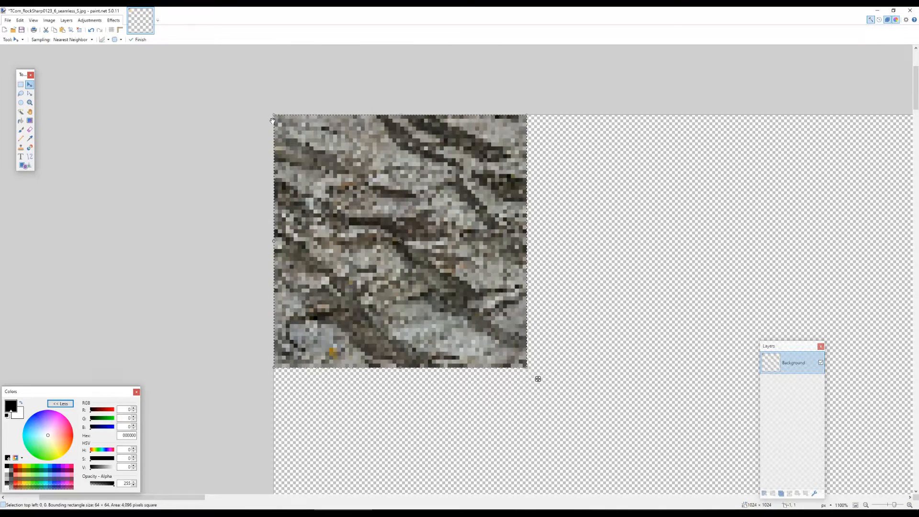
left_click(63, 39)
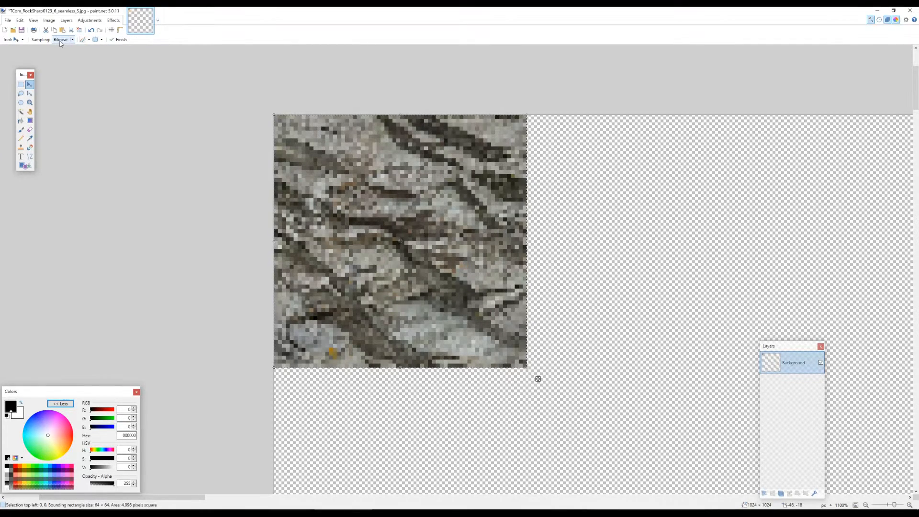
scroll(485, 237, "down", 8)
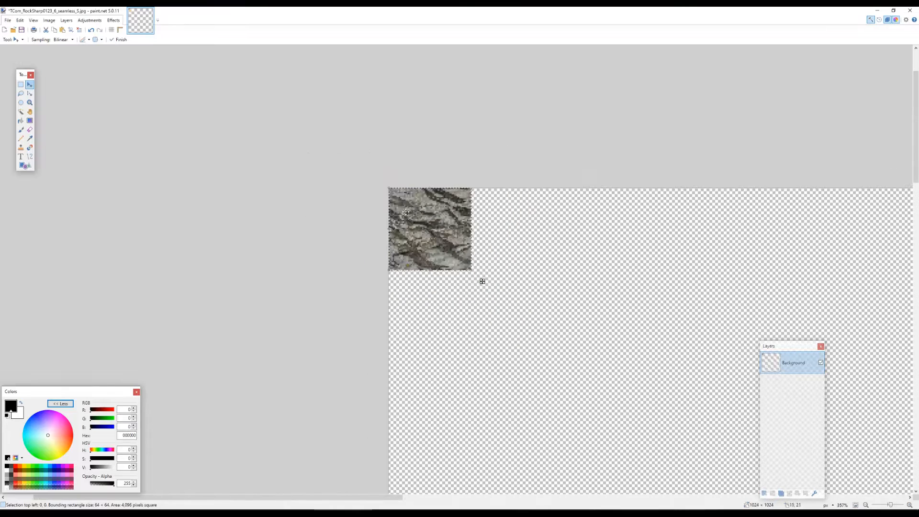
scroll(417, 211, "up", 4)
scroll(417, 211, "up", 3)
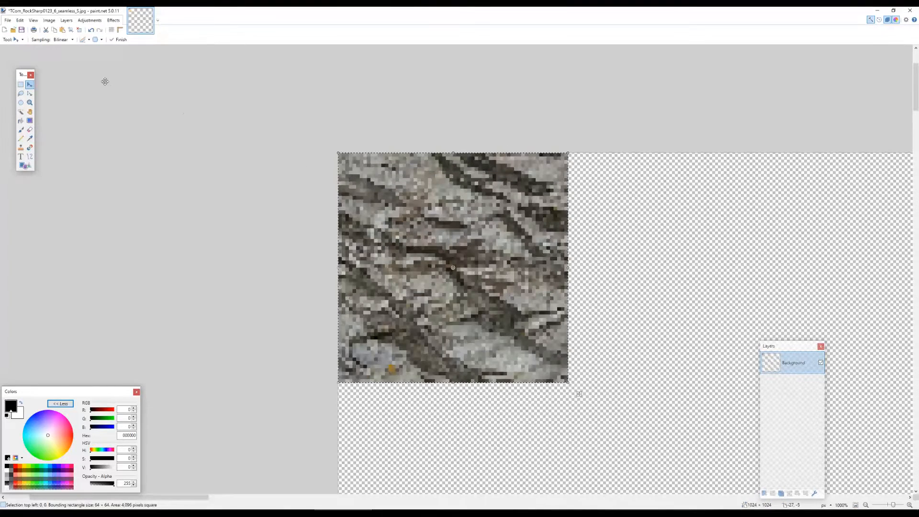
Try Multisample Bilinear and Anisotropic sampling on the scaled rock pixels, ending on Nearest Neighbor.
left_click(58, 42)
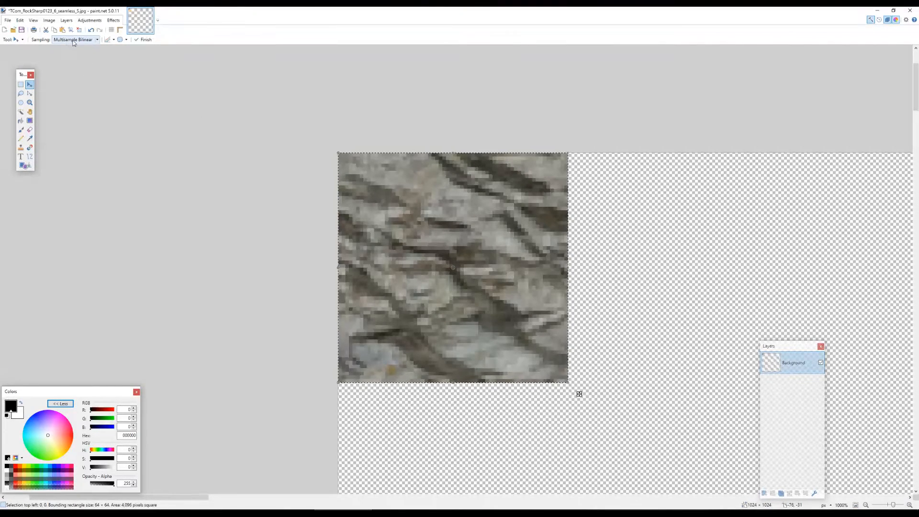
left_click(73, 42)
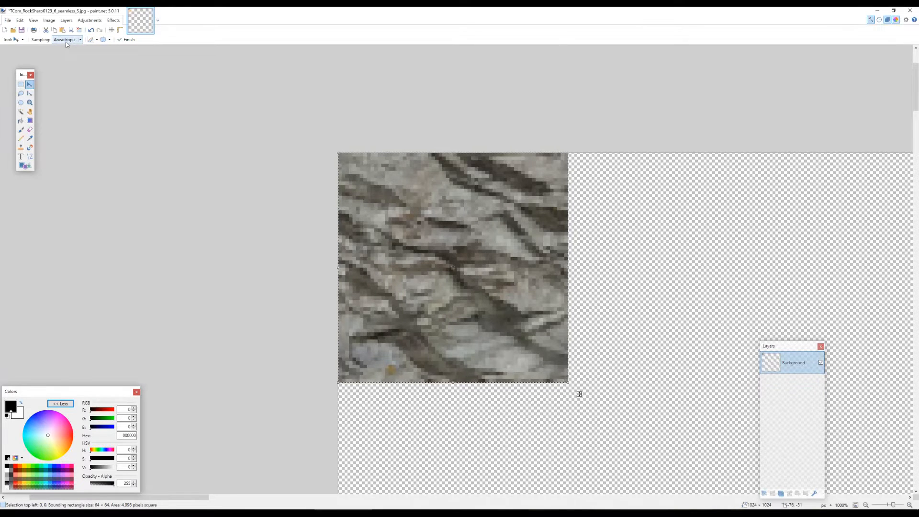
left_click(63, 43)
left_click(64, 43)
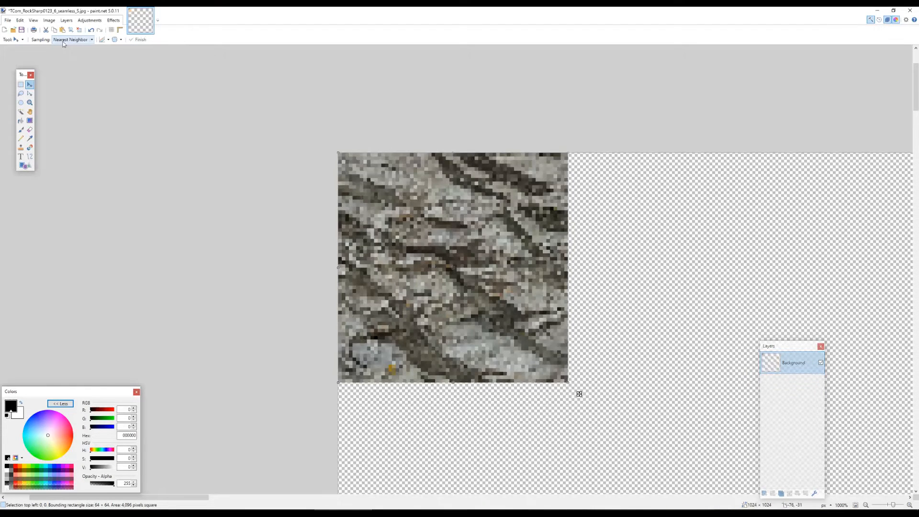
Compare Bilinear, Multisample Bilinear and Bicubic sampling on the scaled-down rock pixels.
left_click(91, 42)
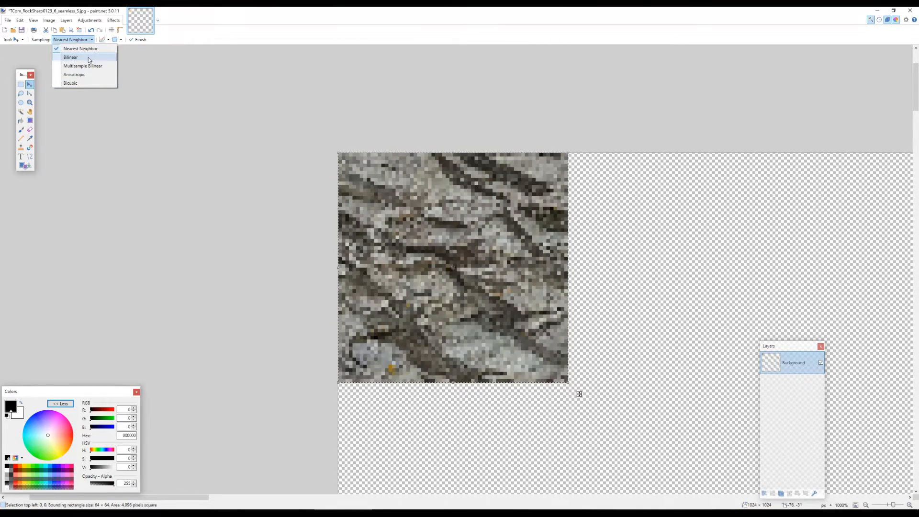
left_click(87, 57)
scroll(67, 40, "down", 1)
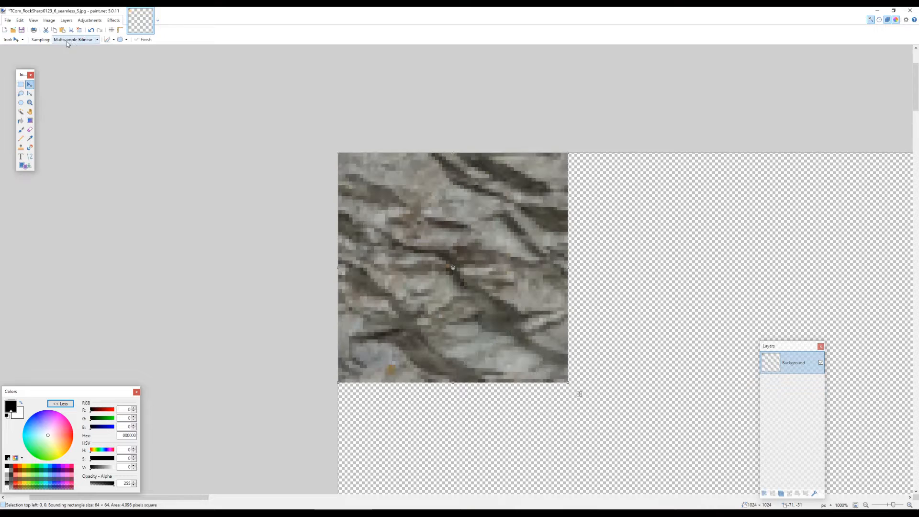
left_click(97, 42)
left_click(72, 79)
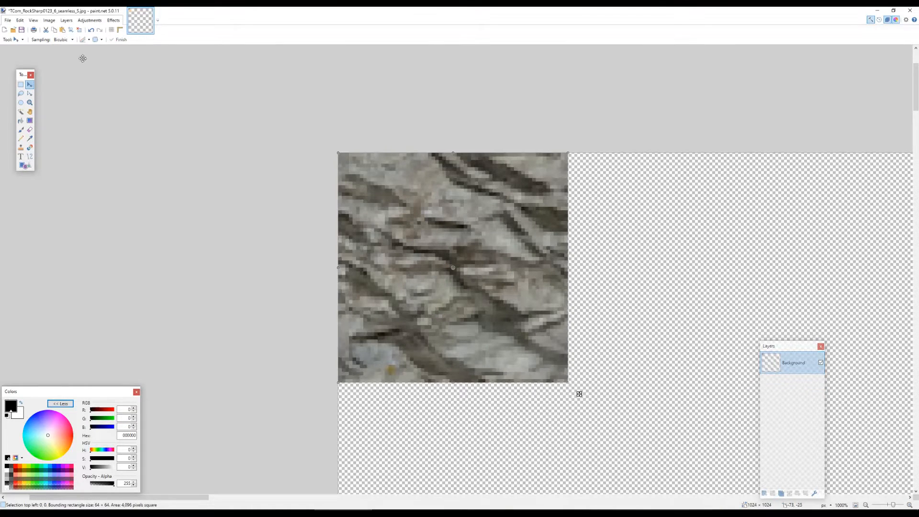
scroll(519, 290, "down", 3)
scroll(527, 337, "up", 3)
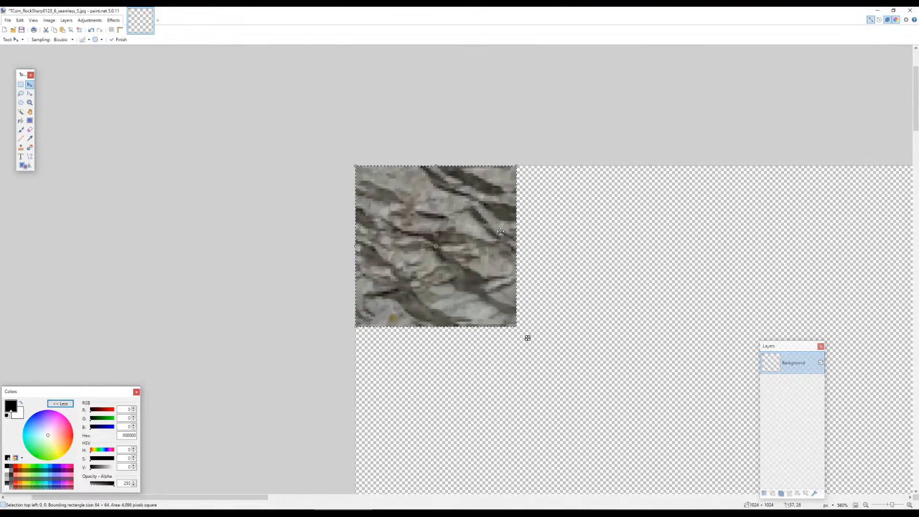
scroll(375, 247, "down", 1)
scroll(398, 243, "up", 1)
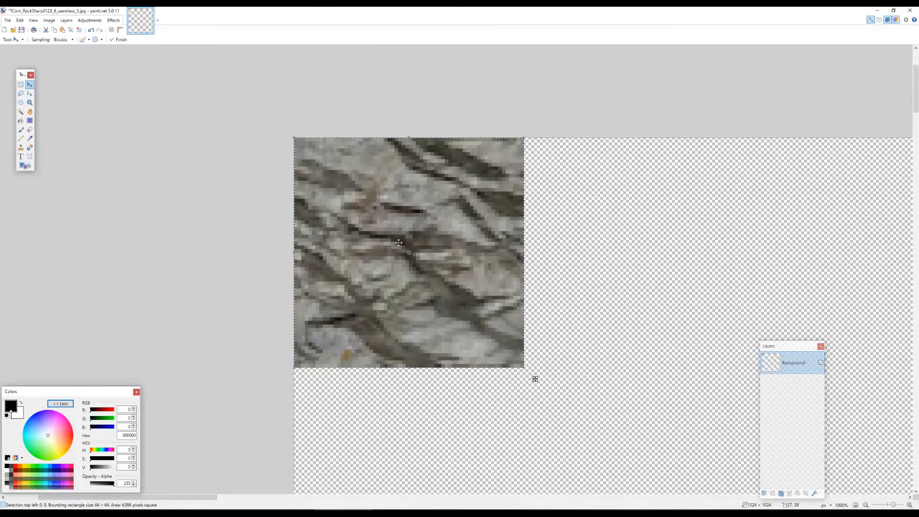
Alternate between Anisotropic and Bicubic sampling on the scaled rock pixels, settling on Anisotropic.
left_click(67, 40)
left_click(74, 75)
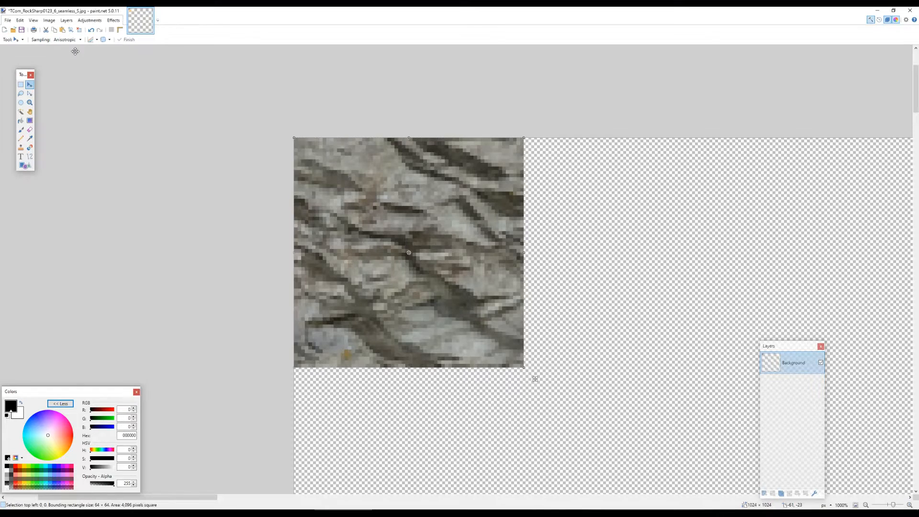
left_click(81, 40)
left_click(93, 83)
left_click(74, 41)
left_click(72, 40)
left_click(72, 41)
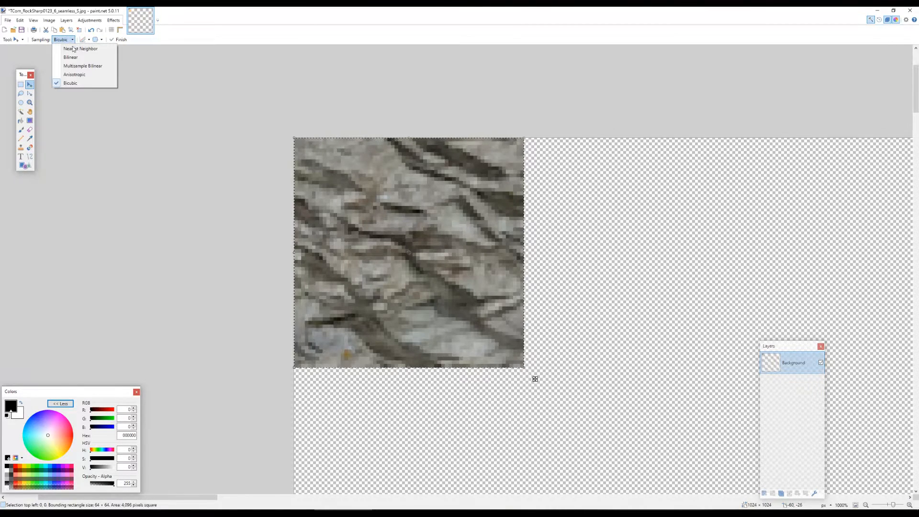
left_click(75, 75)
scroll(431, 206, "down", 2)
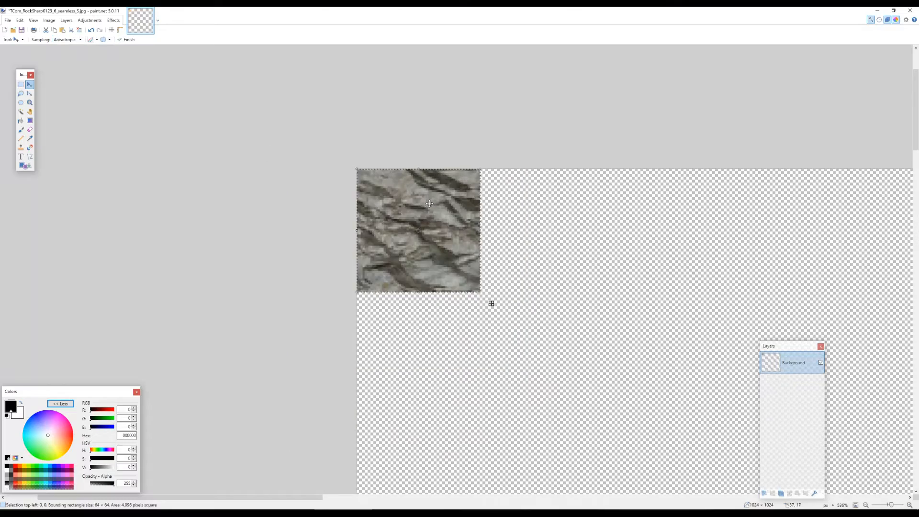
scroll(465, 216, "up", 6)
scroll(444, 213, "down", 4)
Crop the canvas to the 64 × 64 rock selection with the Rectangle Select tool active.
key("s")
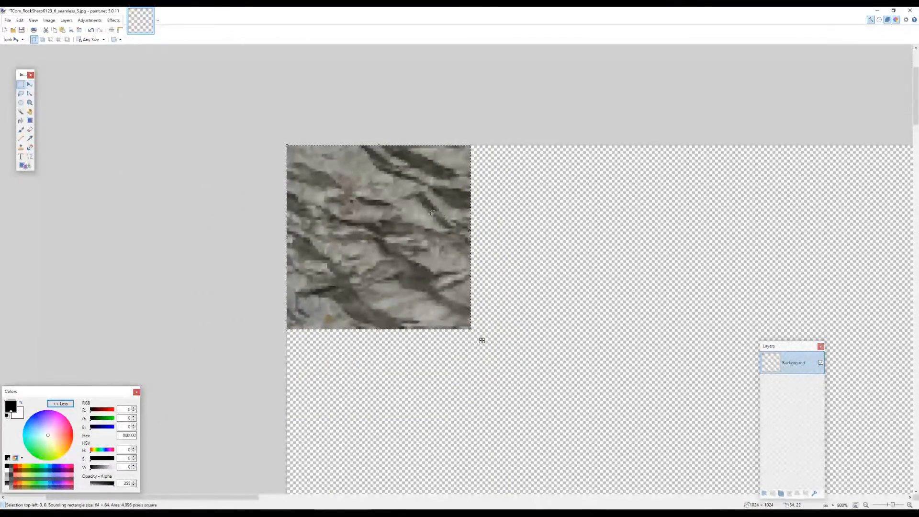
key("ctrl+shift+x")
scroll(373, 212, "up", 5)
left_click_drag(341, 203, 372, 233)
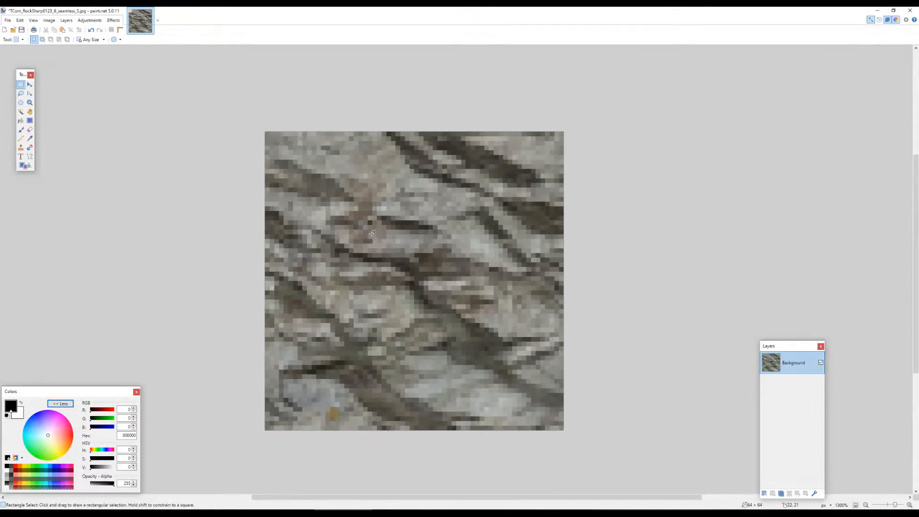
Copy the entire cropped rock texture and paste it as a new image in GIMP.
key("ctrl+a")
key("ctrl+d")
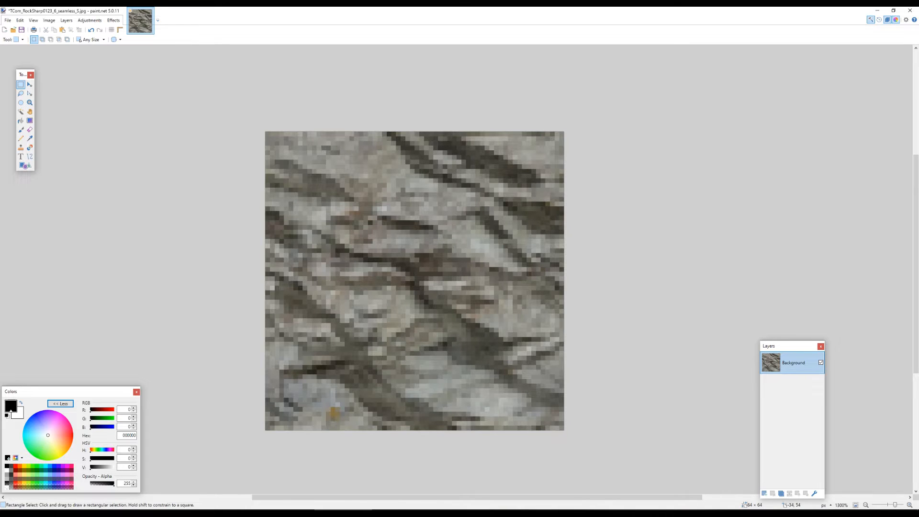
key("super")
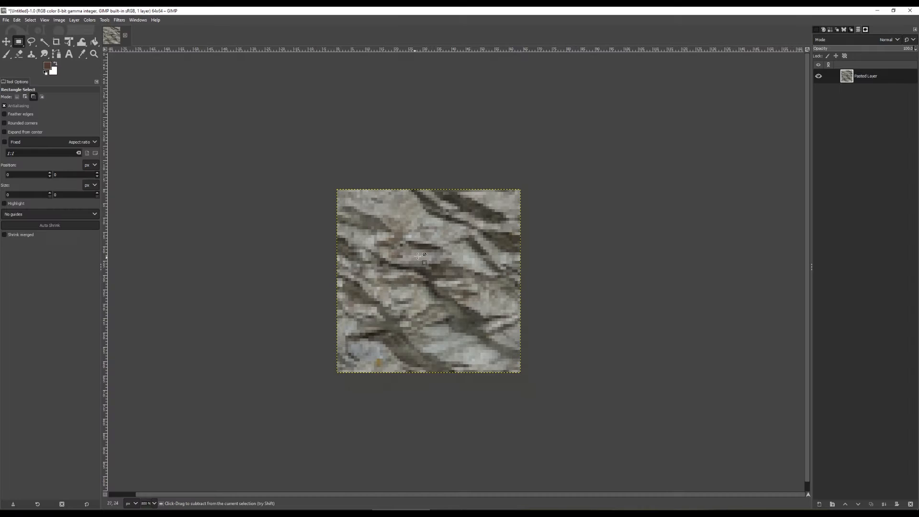
scroll(418, 256, "up", 1)
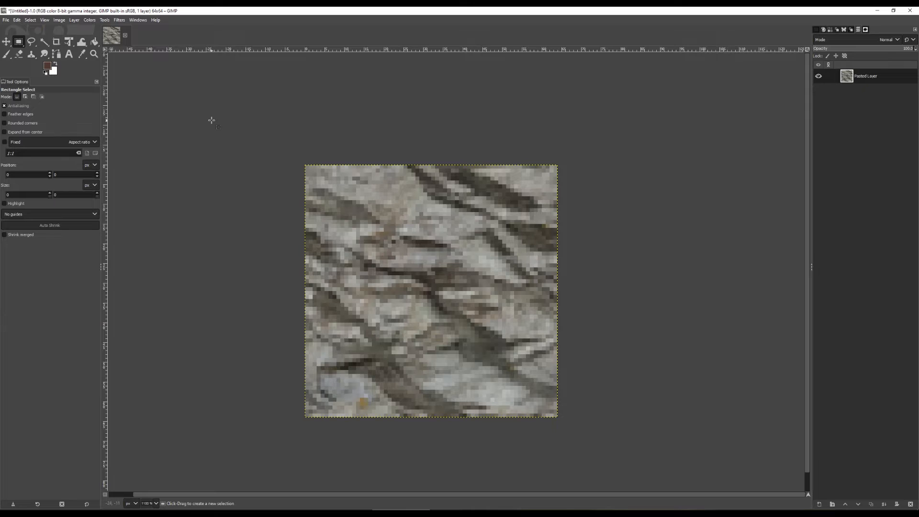
Open the indexed color conversion for the pasted rock image and choose None for color dithering.
left_click(59, 20)
left_click(59, 21)
left_click(60, 20)
mouse_move(96, 44)
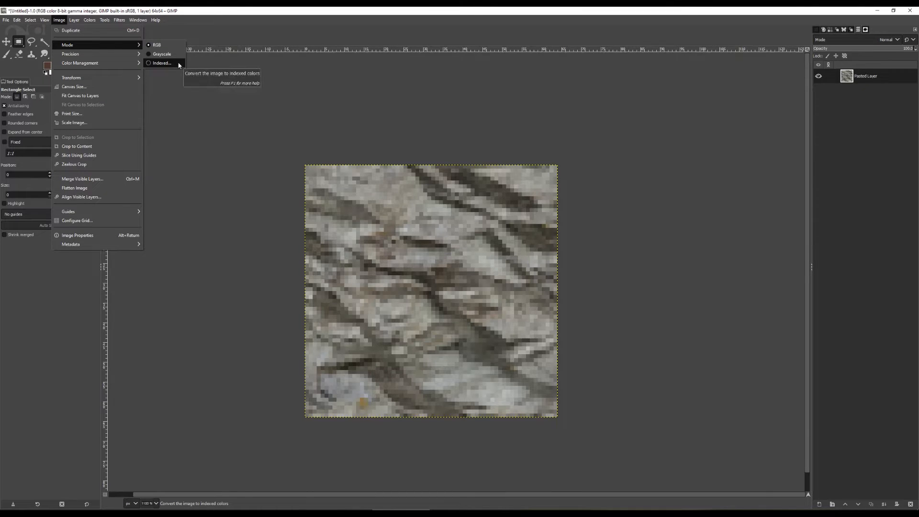
left_click(175, 62)
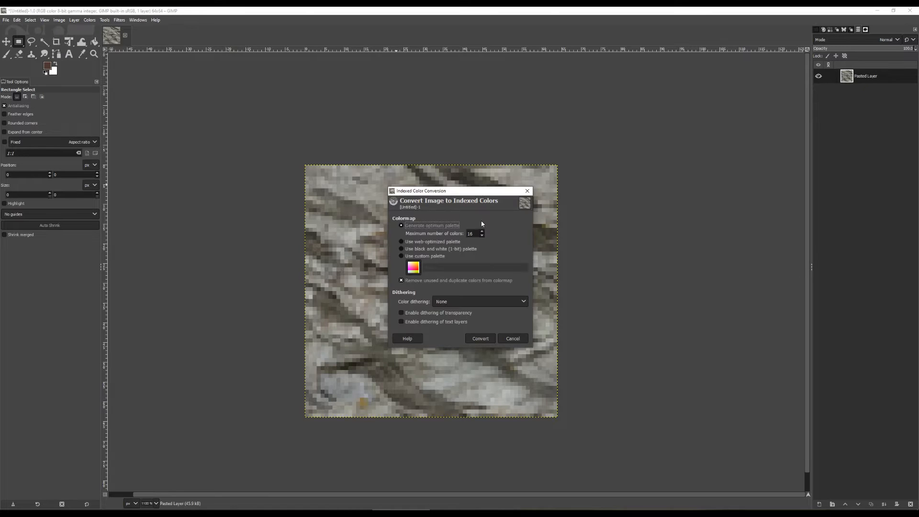
left_click_drag(469, 196, 233, 163)
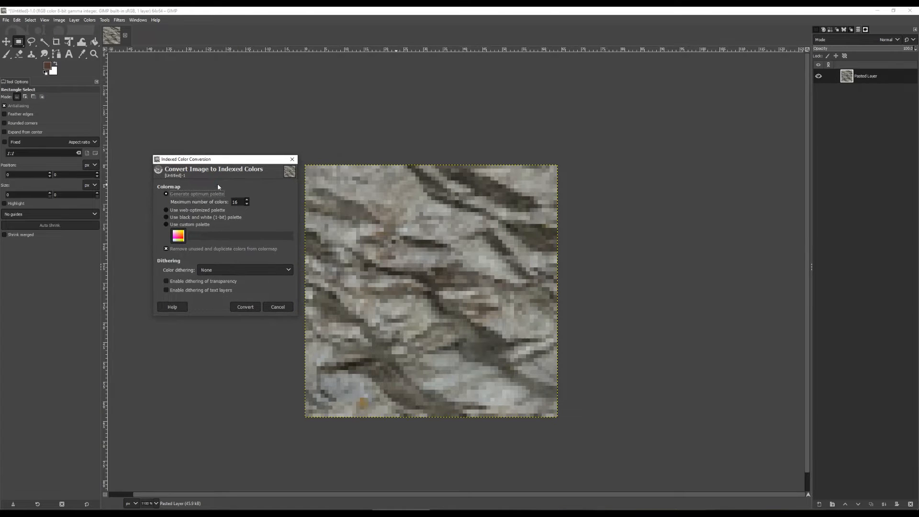
left_click(220, 271)
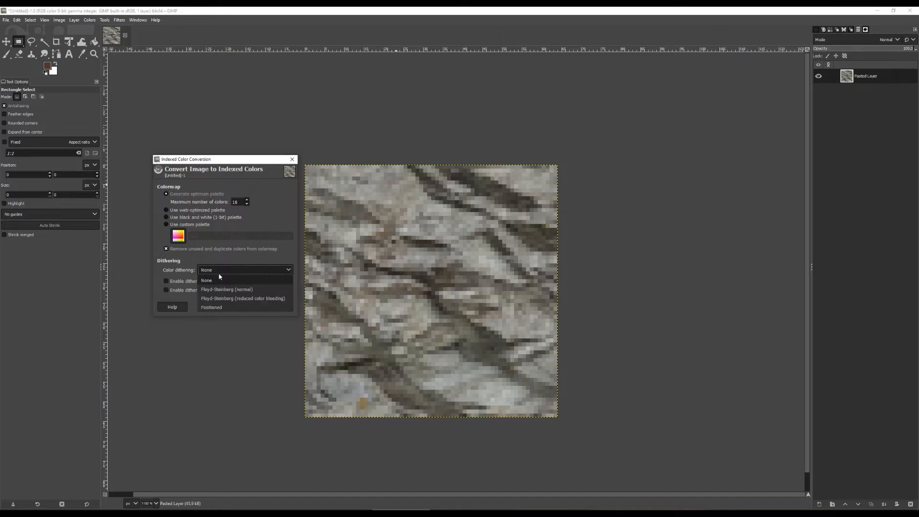
left_click(220, 280)
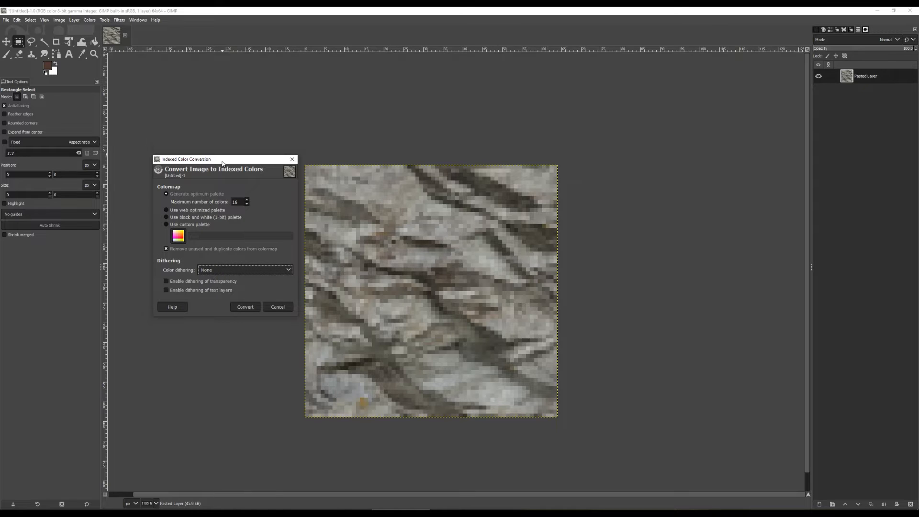
Convert the rock image to indexed colors using an optimum palette of at most 16 colors, without dithering.
mouse_move(223, 163)
left_mouse_down()
mouse_move(214, 158)
mouse_move(219, 167)
left_mouse_up()
left_click(242, 277)
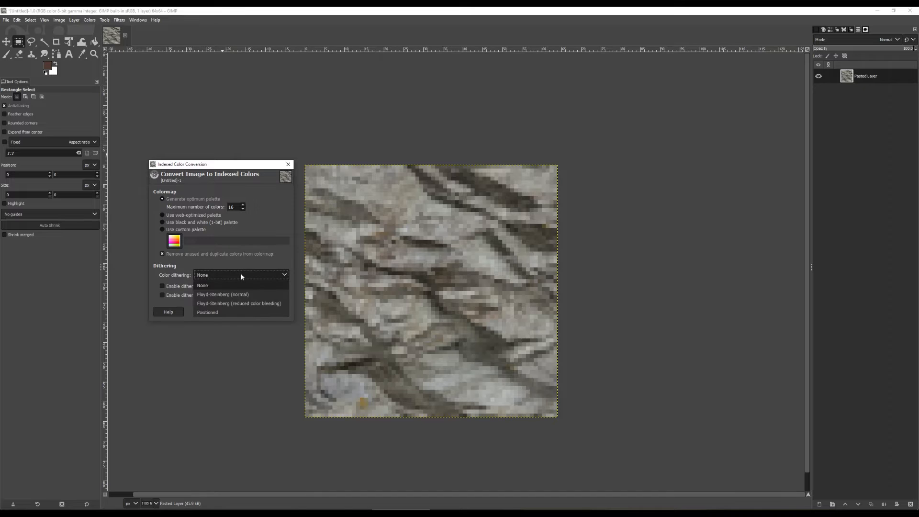
left_click(241, 276)
left_click(238, 276)
left_click(239, 276)
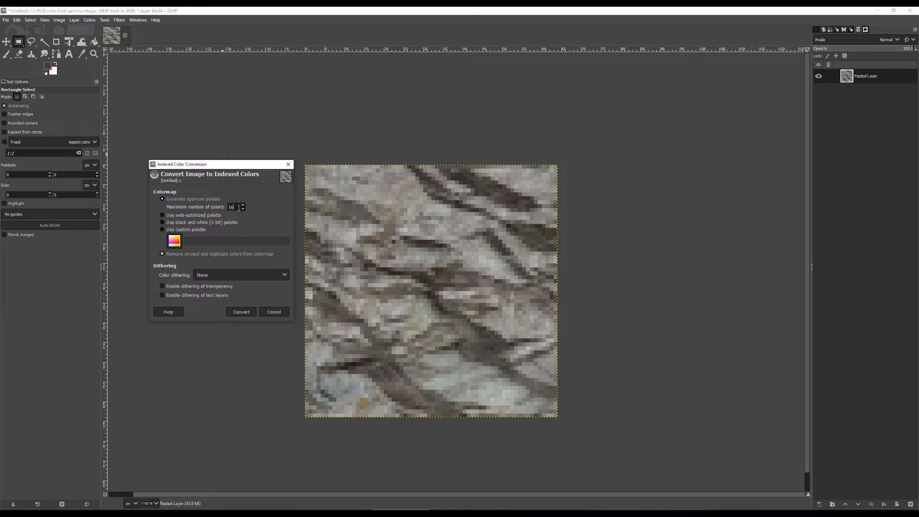
left_click_drag(226, 164, 226, 149)
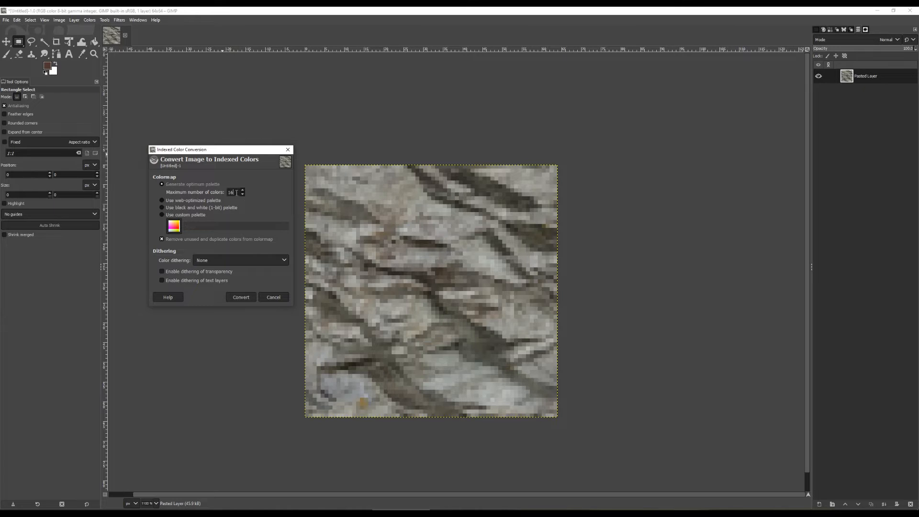
left_click_drag(236, 193, 222, 192)
left_click(237, 297)
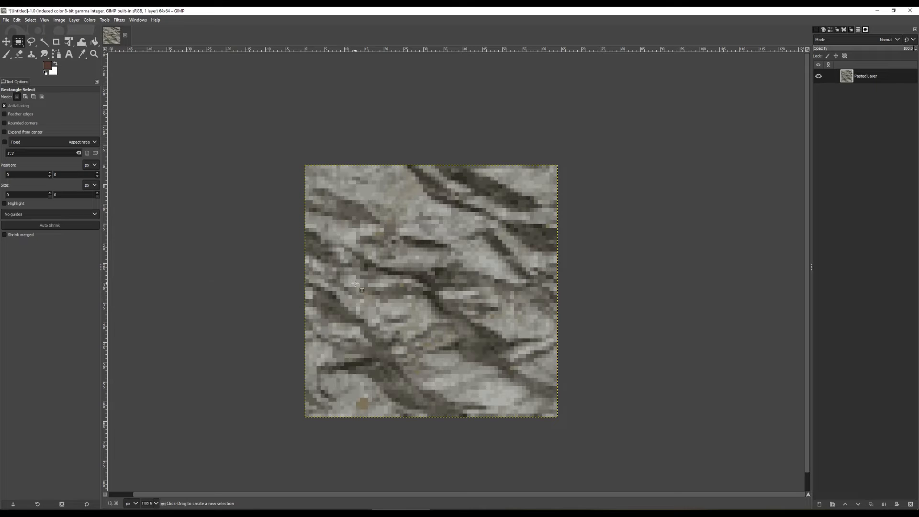
Compare the rock texture before and after the indexed conversion by undoing and redoing it, and examine the reduced-color pixels.
scroll(420, 287, "up", 1)
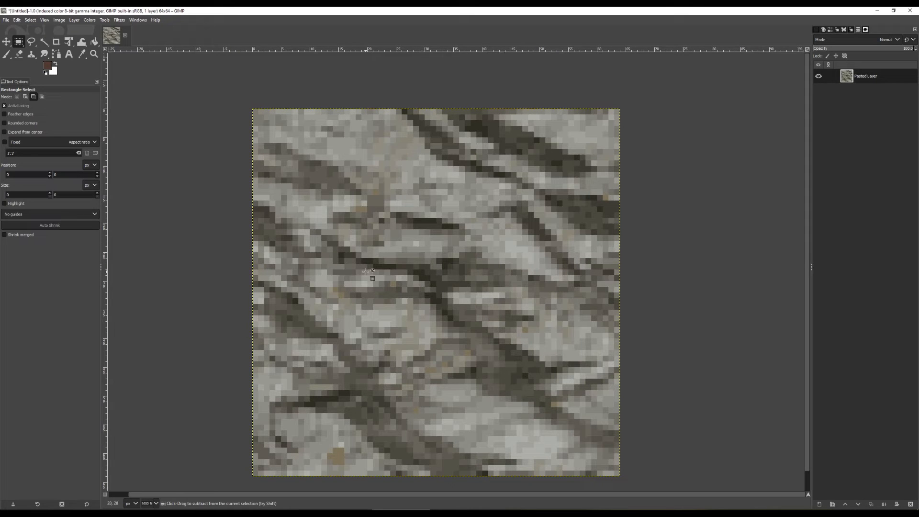
scroll(367, 271, "down", 1)
key("ctrl+z")
key("ctrl+y")
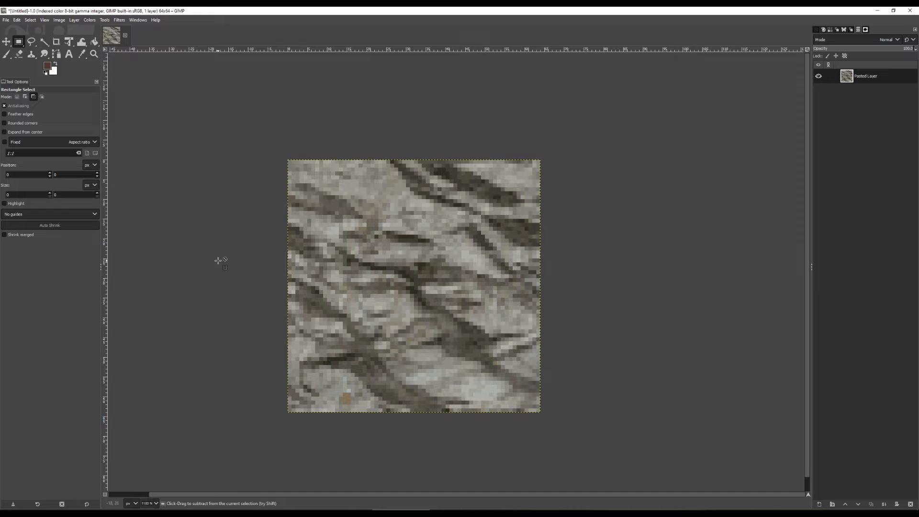
key("ctrl+z")
key("ctrl+y")
key("ctrl+z")
key("ctrl+y")
key("ctrl+z")
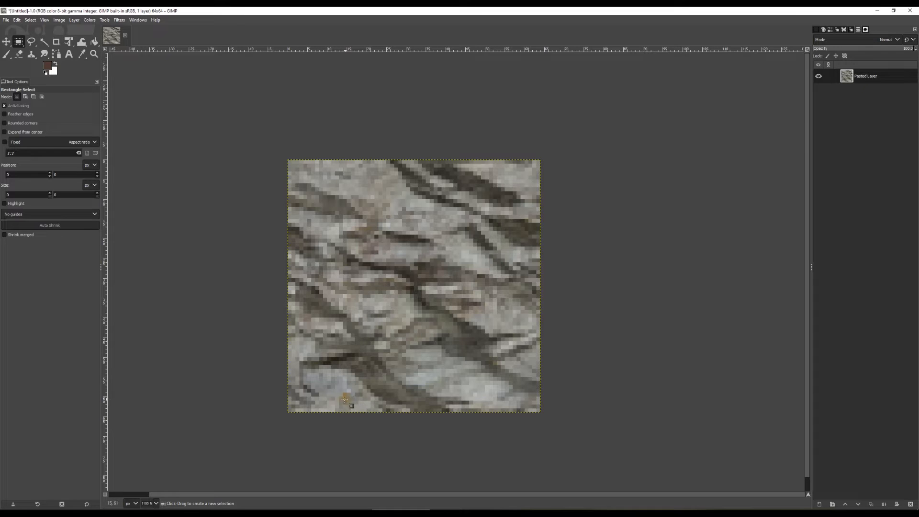
key("ctrl+y")
scroll(376, 259, "down", 3)
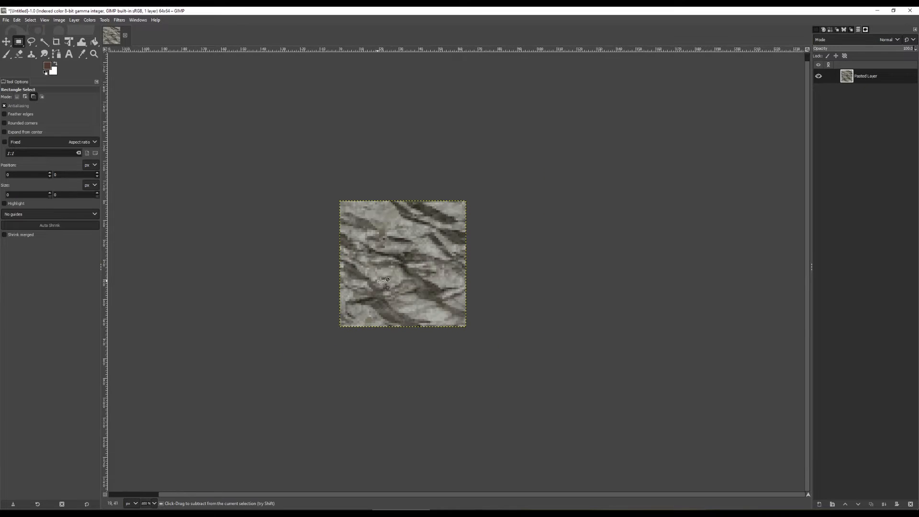
scroll(383, 280, "up", 2)
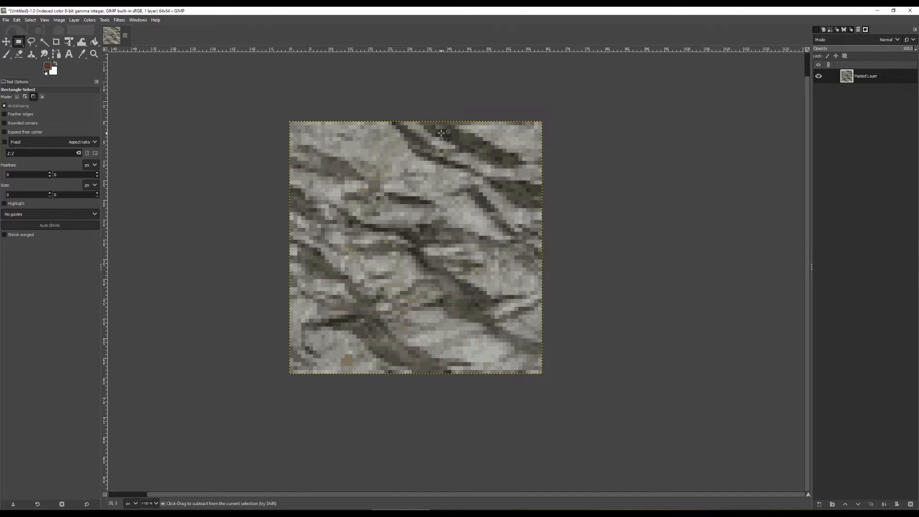
scroll(441, 133, "up", 1)
scroll(438, 136, "down", 1)
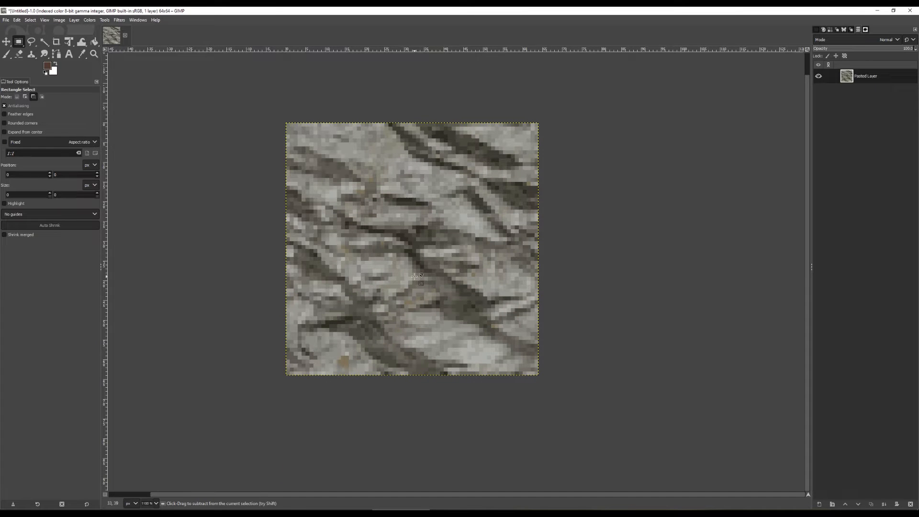
scroll(415, 276, "down", 1)
scroll(423, 203, "up", 1)
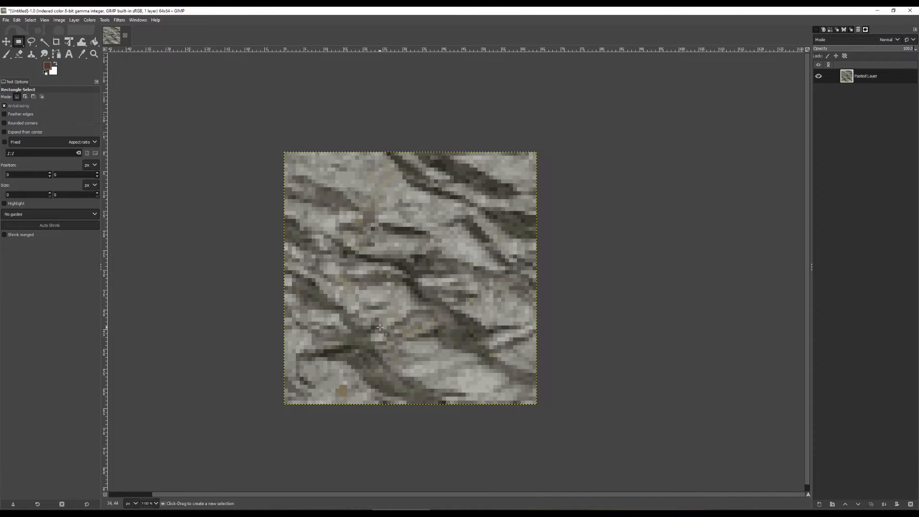
Switch back to paint.net and apply a Brightness / Contrast adjustment that increases the contrast of the cropped rock texture.
left_click(343, 509)
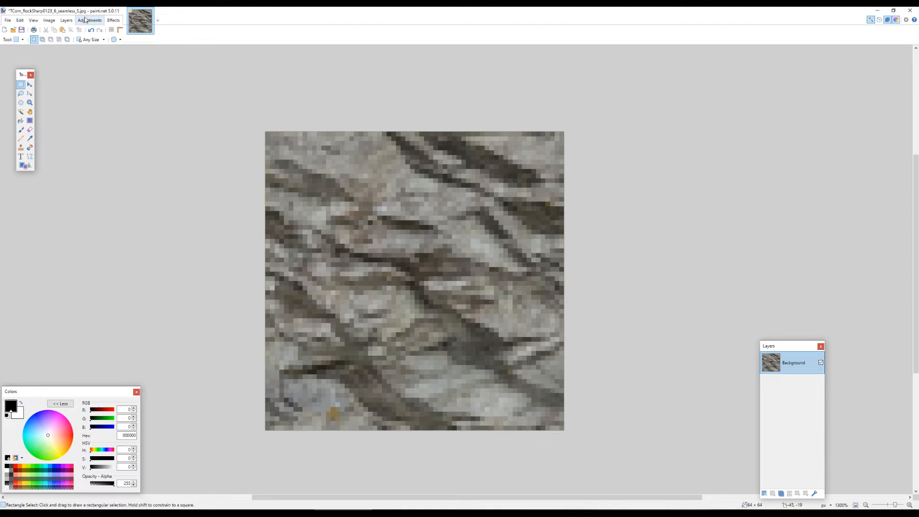
left_click(85, 19)
left_click(106, 48)
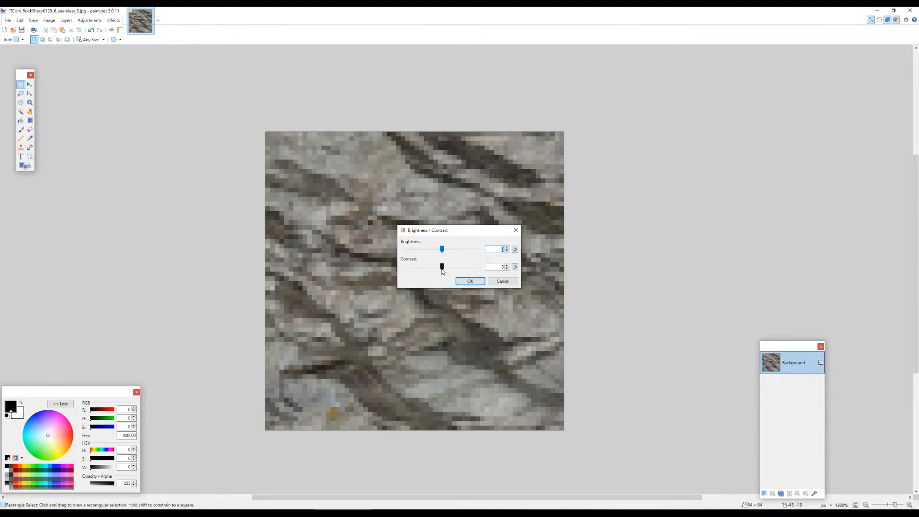
left_click_drag(443, 266, 448, 271)
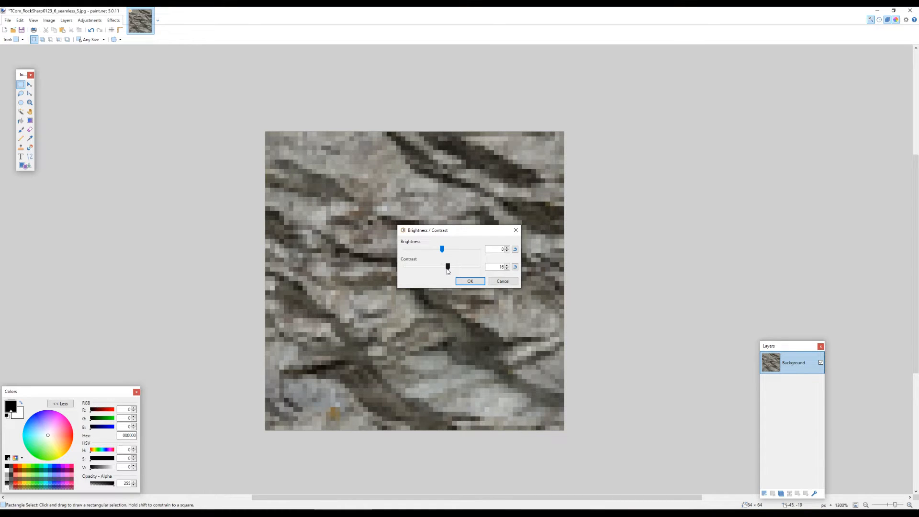
left_click_drag(446, 270, 450, 268)
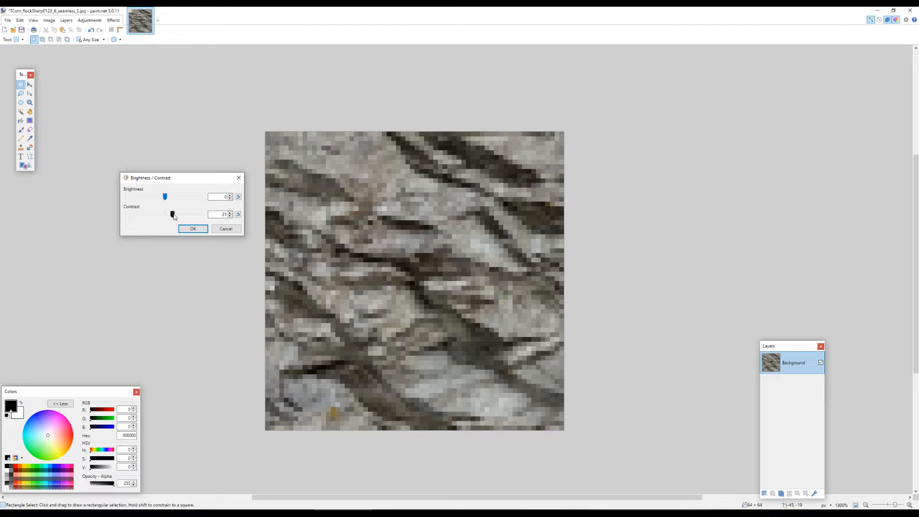
left_click_drag(174, 217, 177, 217)
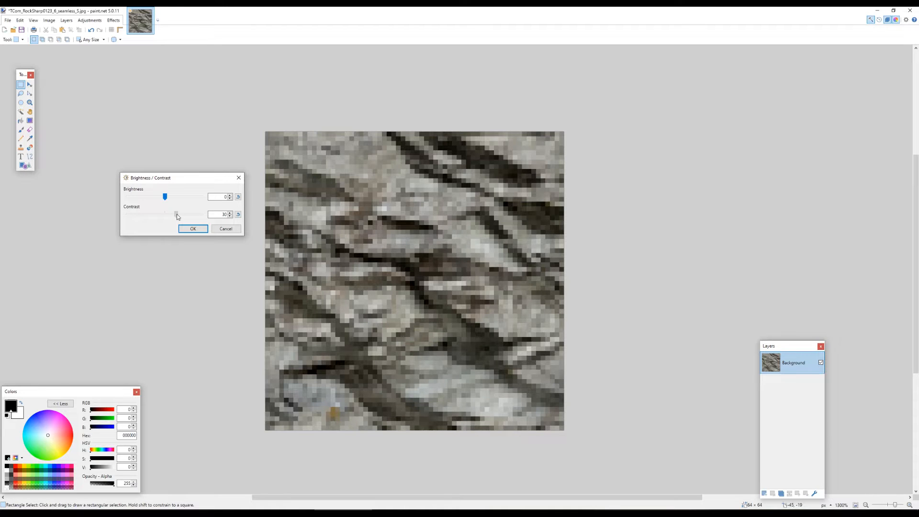
left_click_drag(177, 217, 180, 217)
left_click(191, 229)
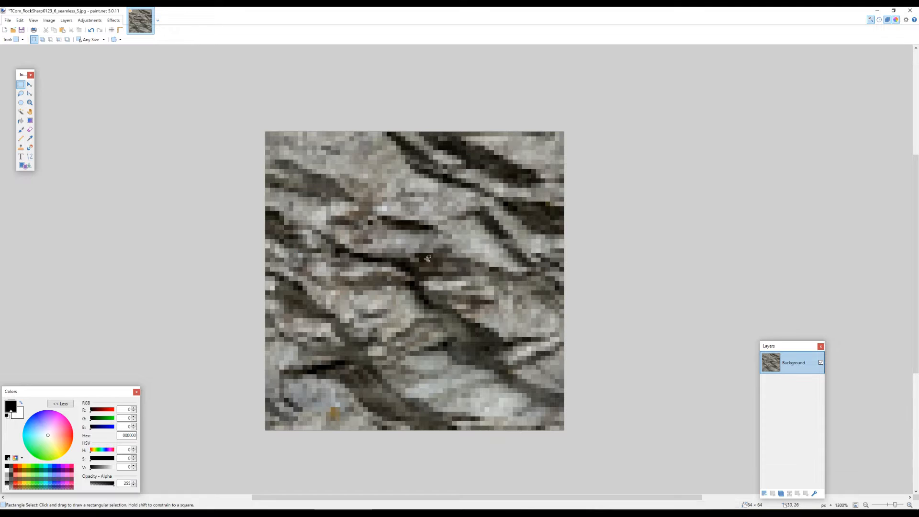
Apply a light Gaussian Blur to the contrast-boosted rock texture, keeping the quality at 4.
scroll(448, 223, "down", 5)
scroll(448, 223, "up", 5)
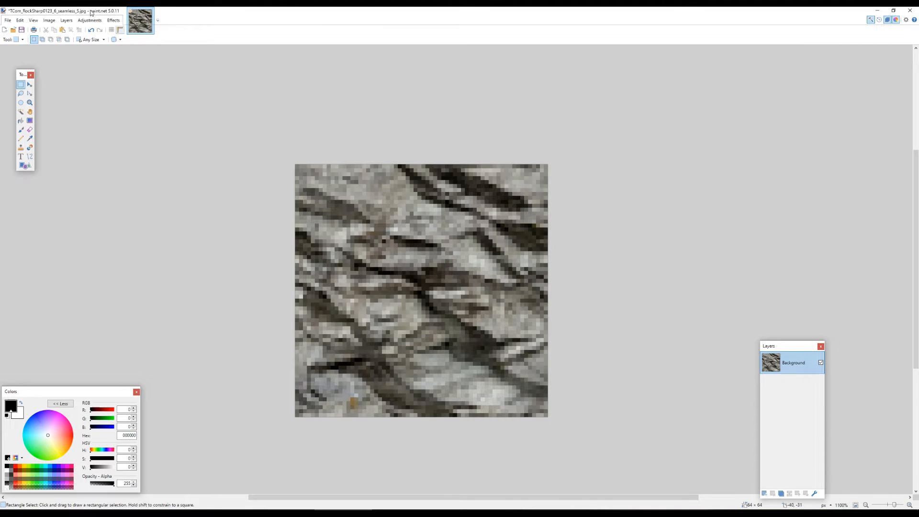
left_click(114, 22)
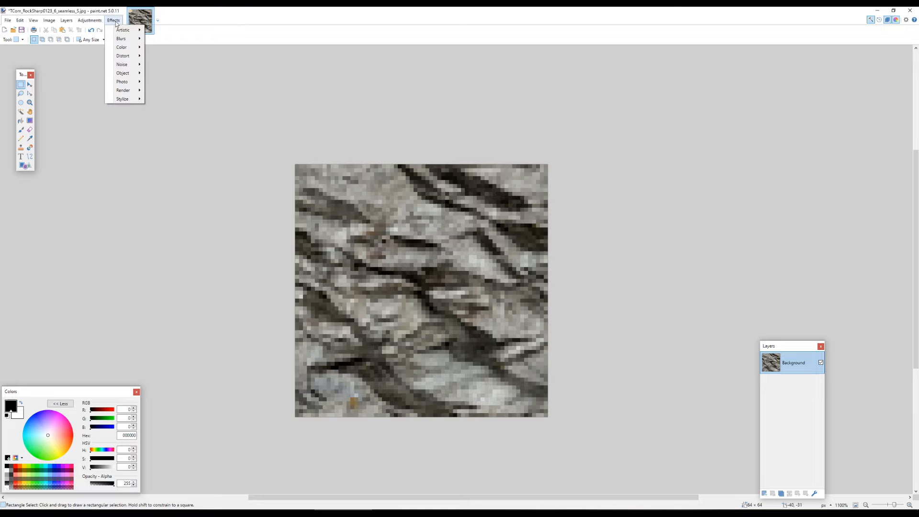
mouse_move(127, 39)
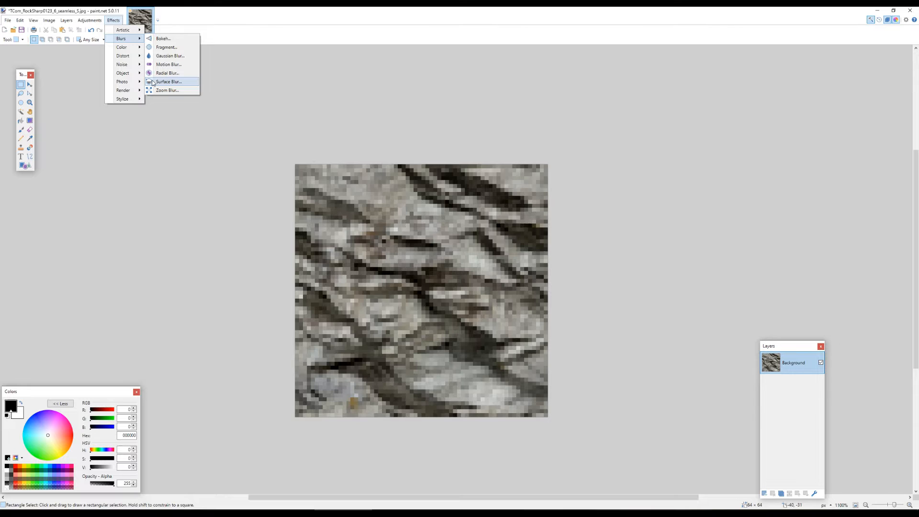
mouse_move(134, 82)
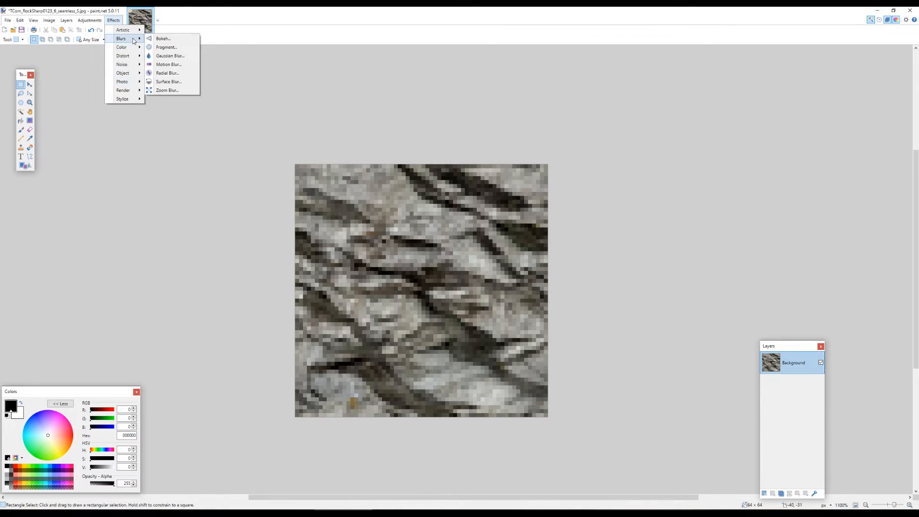
left_click(190, 57)
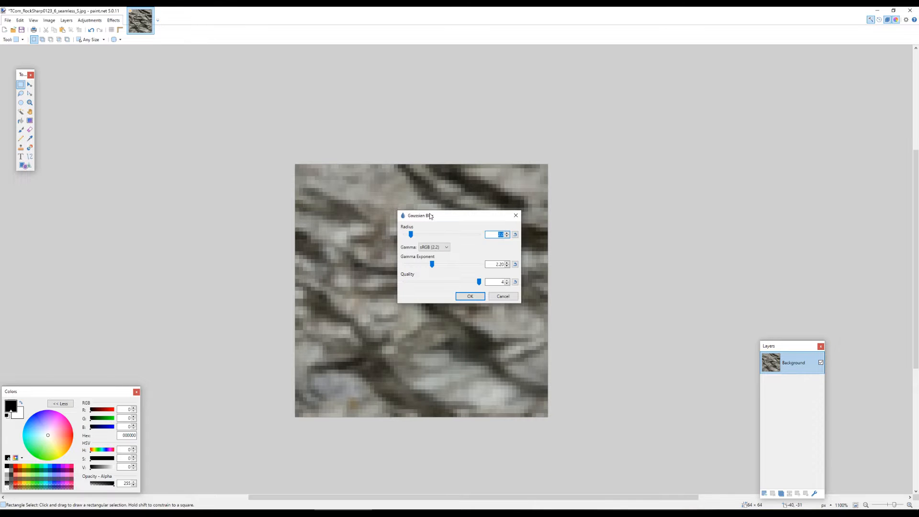
left_click_drag(430, 214, 311, 203)
left_click_drag(226, 200, 155, 199)
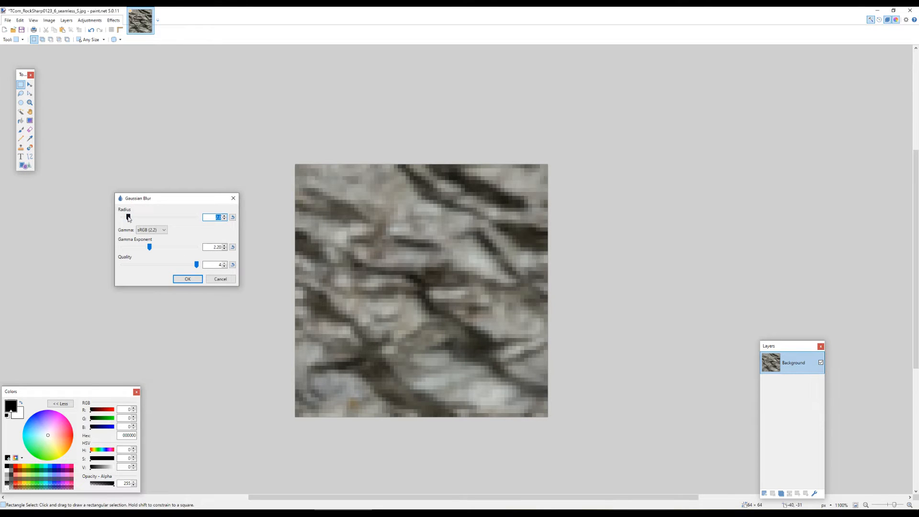
left_click(128, 218)
left_click_drag(128, 218, 127, 221)
left_click(187, 279)
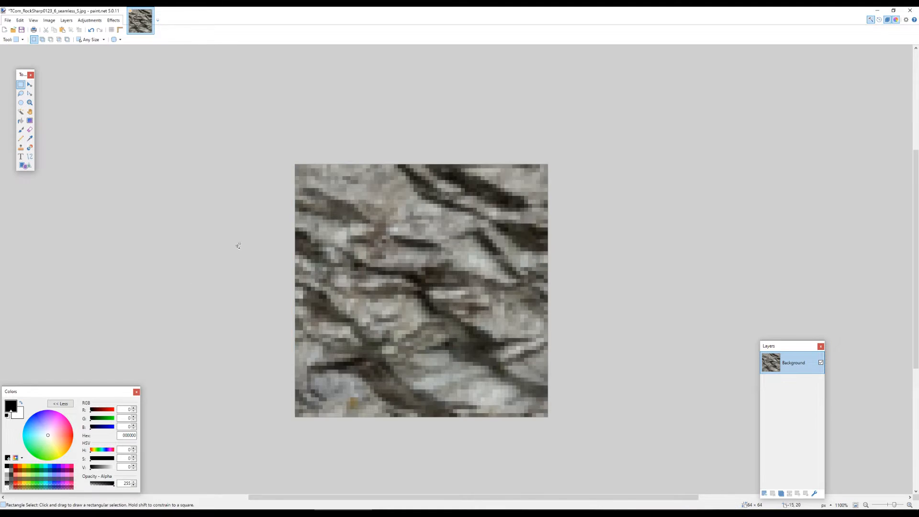
Switch to GIMP, paste the blurred rock texture over the existing one, and compare both by undoing and redoing the paste.
scroll(238, 245, "down", 8)
scroll(243, 239, "up", 8)
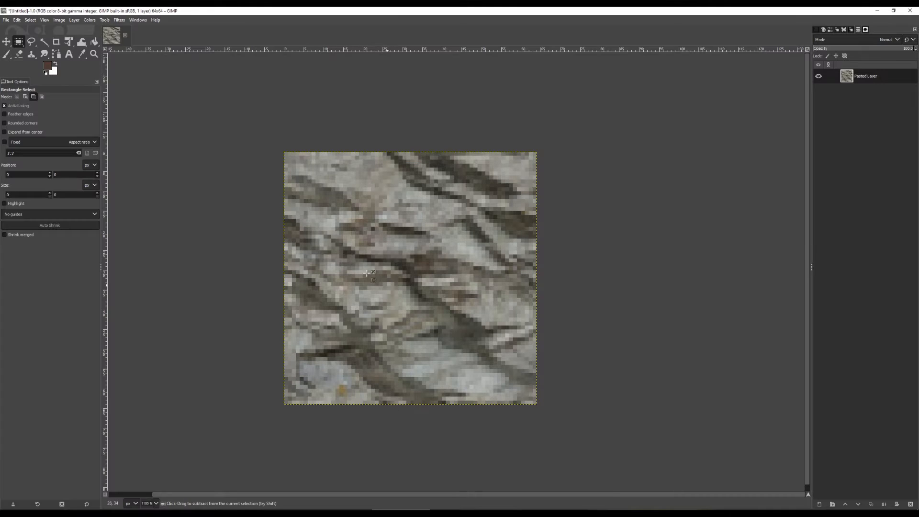
key("ctrl+v")
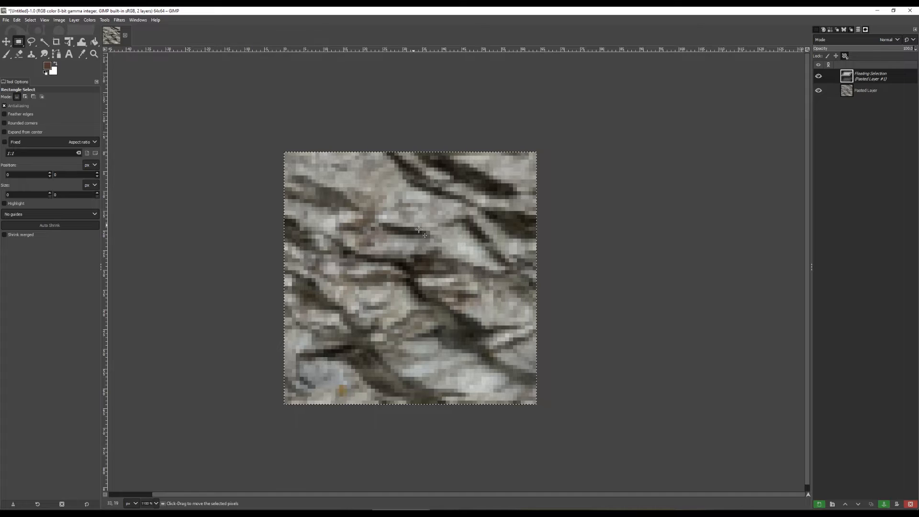
key("ctrl+z")
key("ctrl+y")
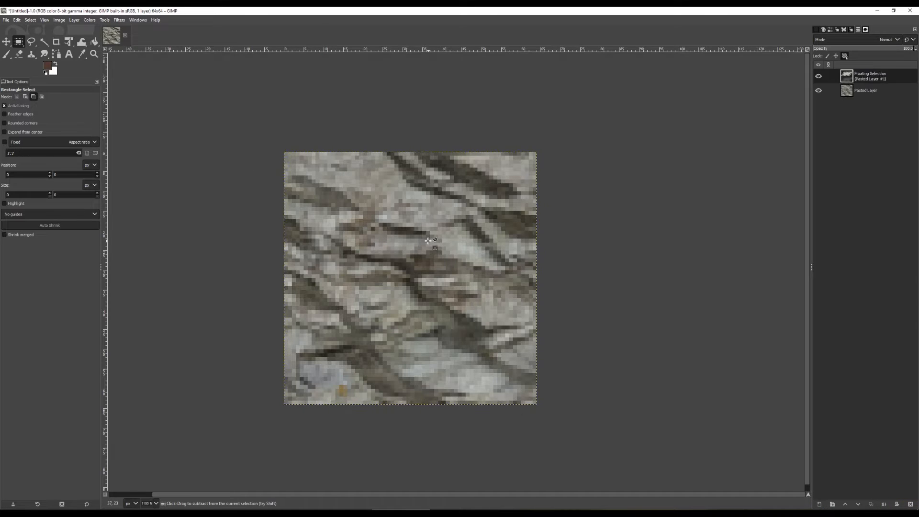
key("ctrl+z")
key("ctrl+y")
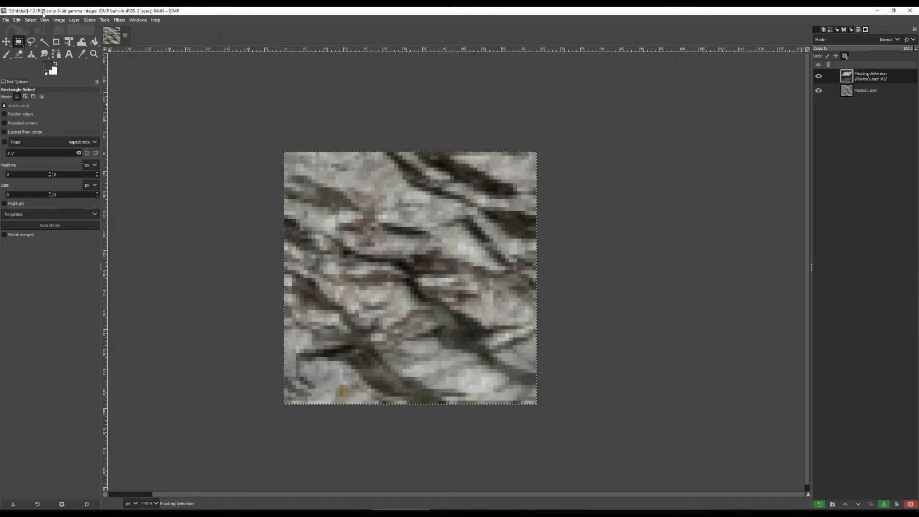
Convert the GIMP image with the pasted blurred texture to indexed colors and examine the reduced-color pixels.
left_click(60, 21)
mouse_move(96, 45)
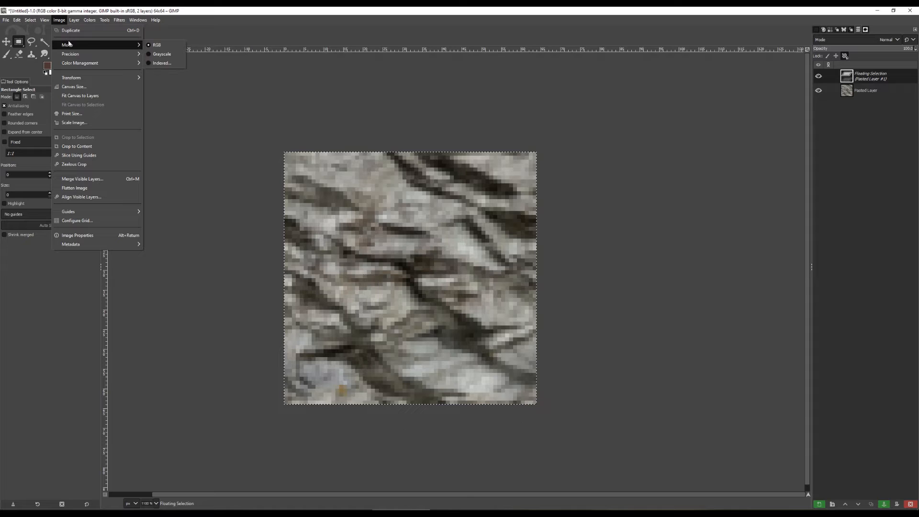
left_click(160, 63)
left_click(481, 341)
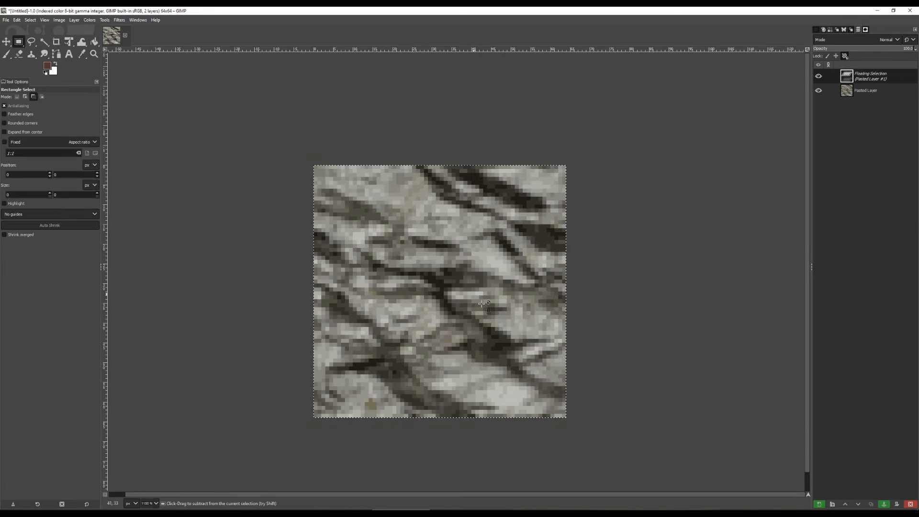
scroll(428, 310, "up", 1)
scroll(427, 310, "up", 2)
scroll(428, 310, "down", 2)
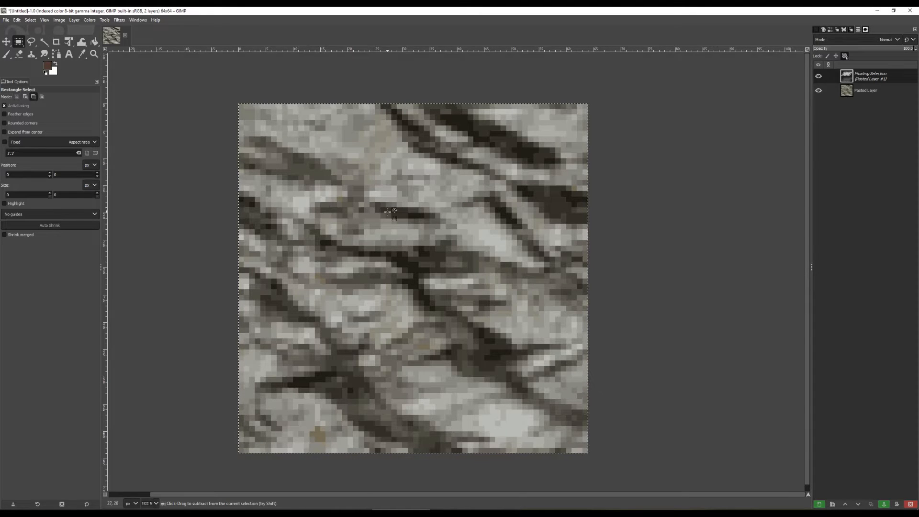
Switch back to paint.net, undo the Gaussian Blur, and apply a stronger one with a radius of 2.0.
key("alt+Tab")
key("ctrl+z")
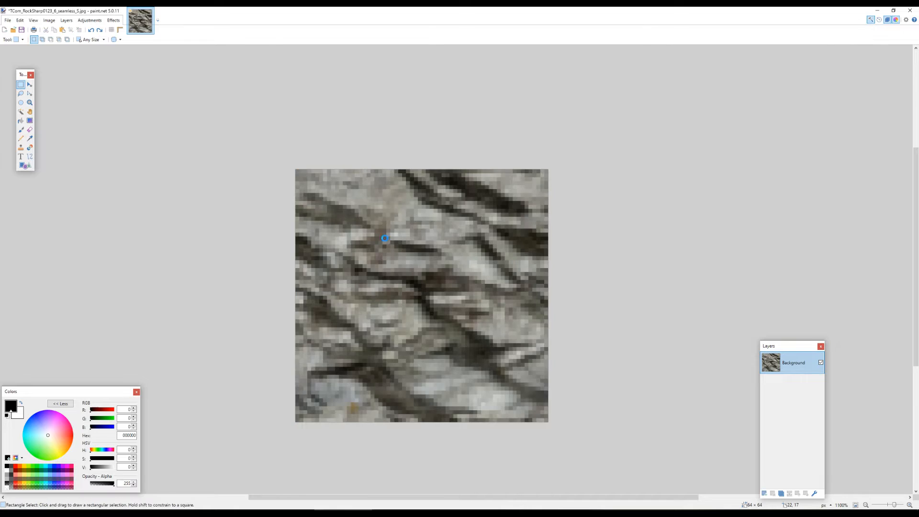
key("ctrl+y")
key("ctrl+z")
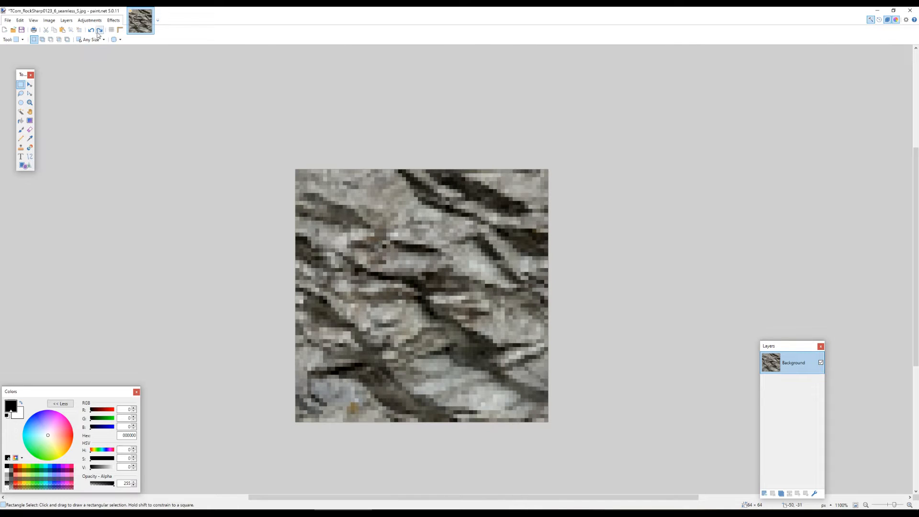
left_click(90, 20)
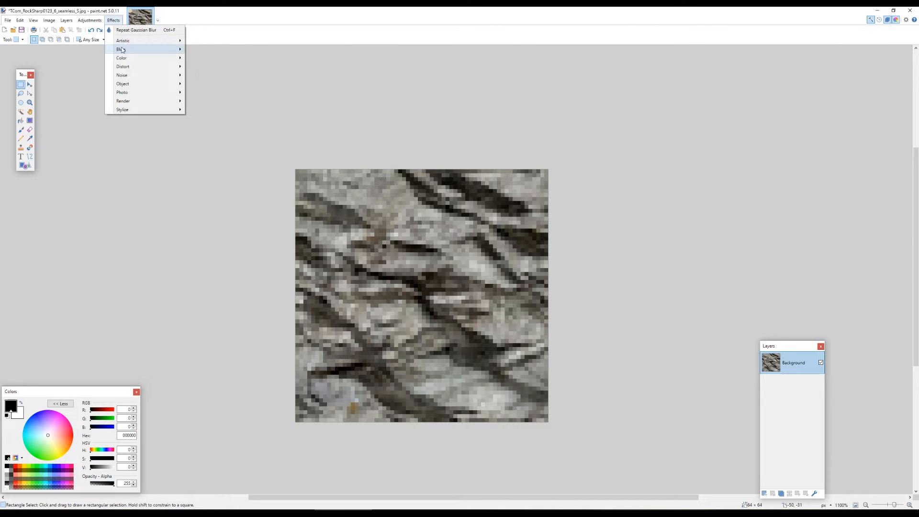
mouse_move(126, 48)
left_click(205, 64)
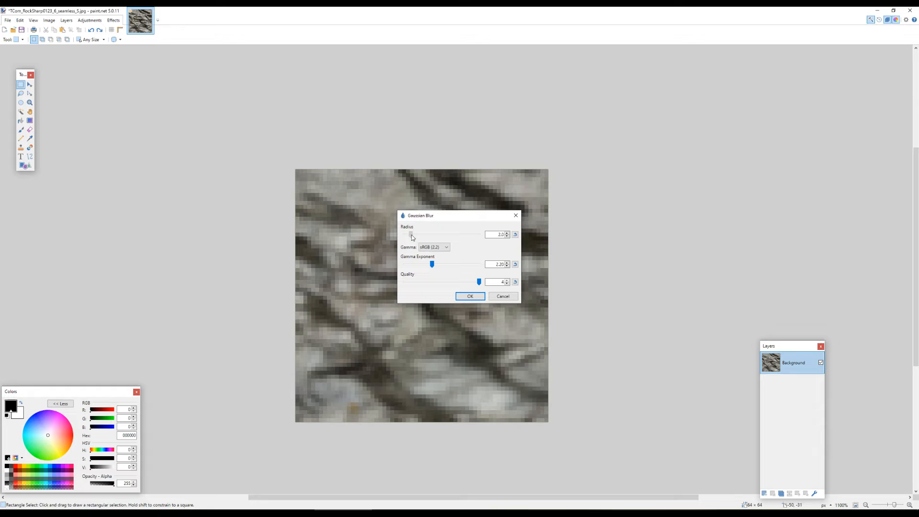
left_click(470, 296)
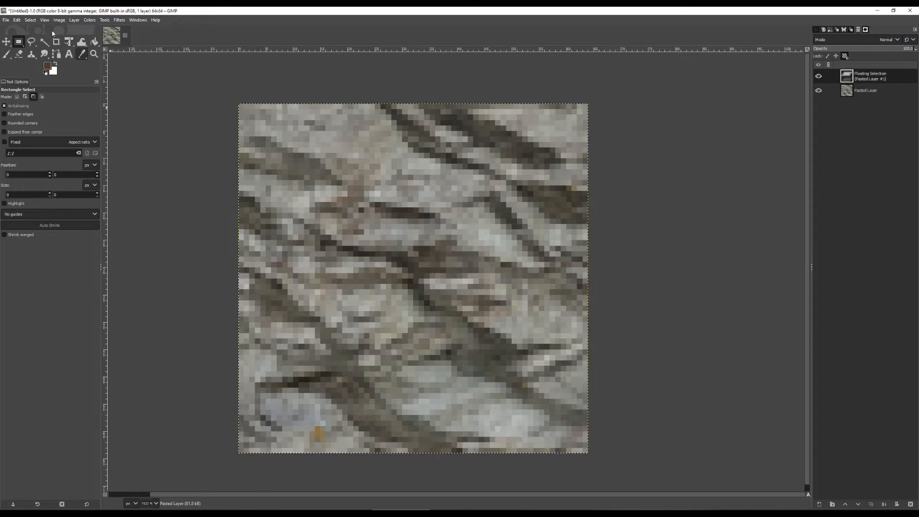
Convert the more strongly blurred rock texture to indexed colors in GIMP and inspect its pixels up close.
left_click(58, 20)
mouse_move(73, 43)
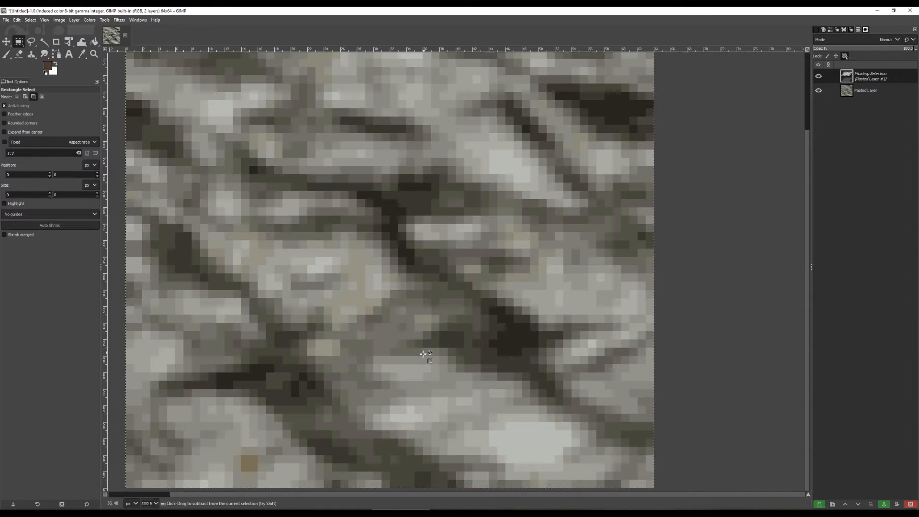
scroll(423, 353, "up", 1)
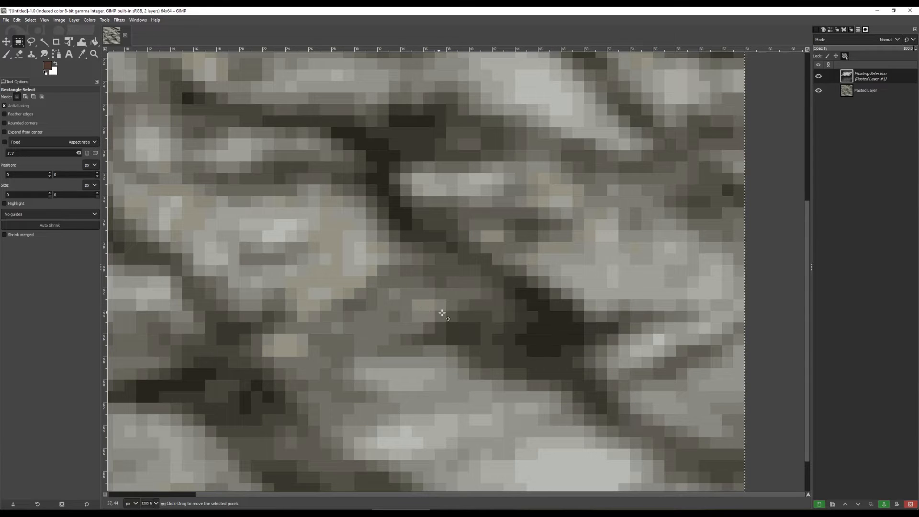
key("ctrl")
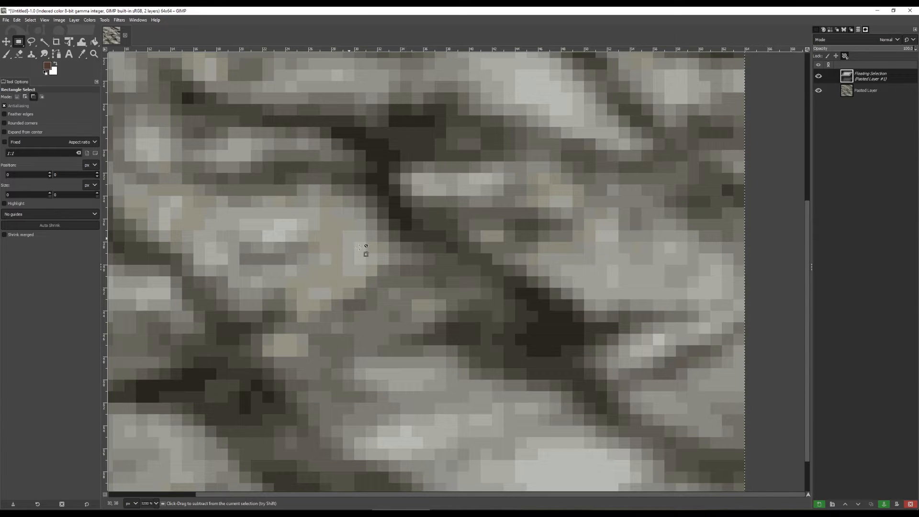
Place the blurred rock texture in its own new image and restore the sharp version in the first image.
left_click_drag(322, 210, 360, 168)
key("ctrl+c")
key("ctrl+z")
key("ctrl+z")
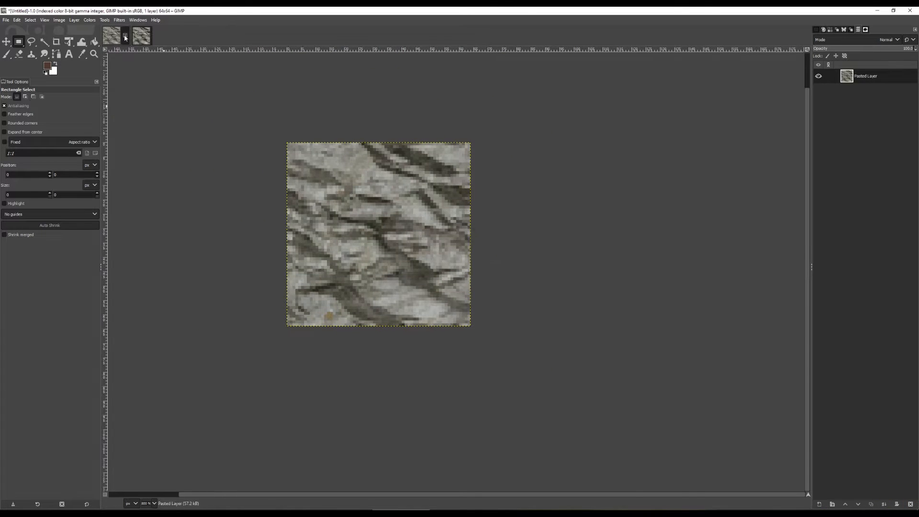
Compare the sharp and blurred indexed rock textures by switching between the two open images and viewing the blurred one at different sizes.
left_click(125, 36)
key("Escape")
left_click(141, 41)
left_click(142, 38)
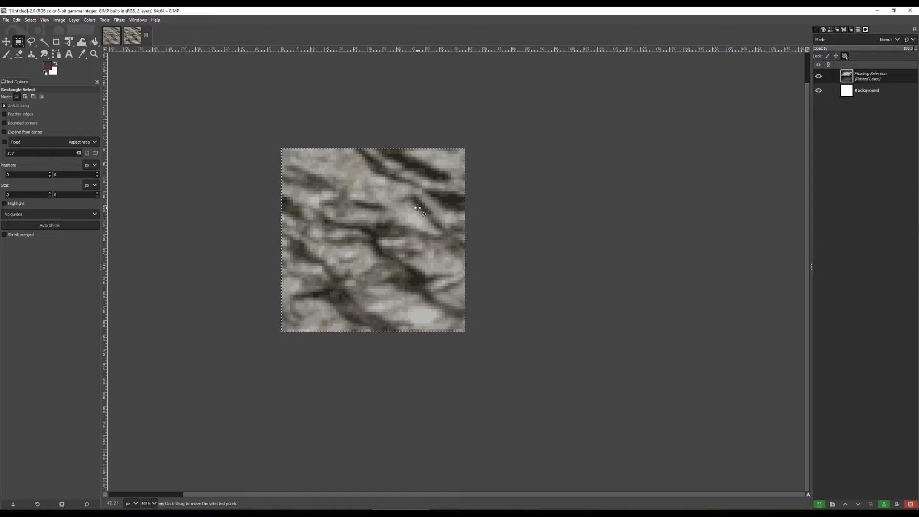
left_click(112, 36)
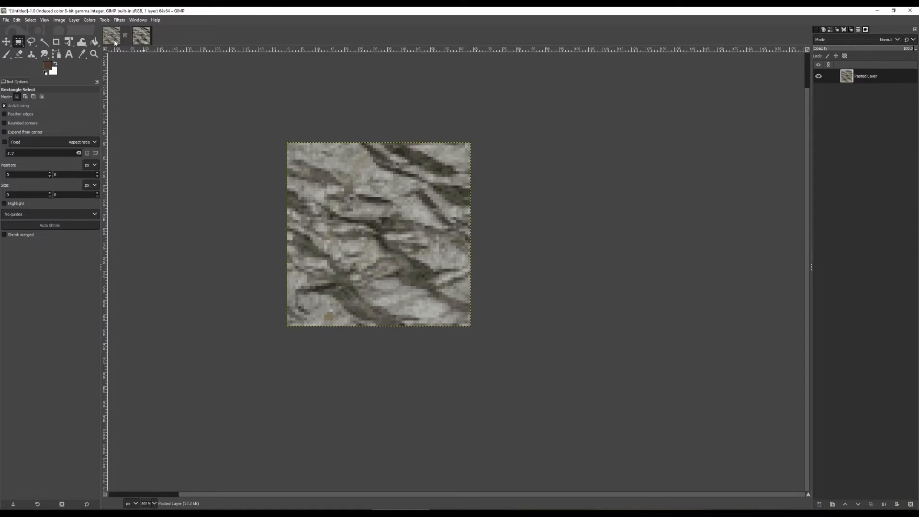
left_click(142, 39)
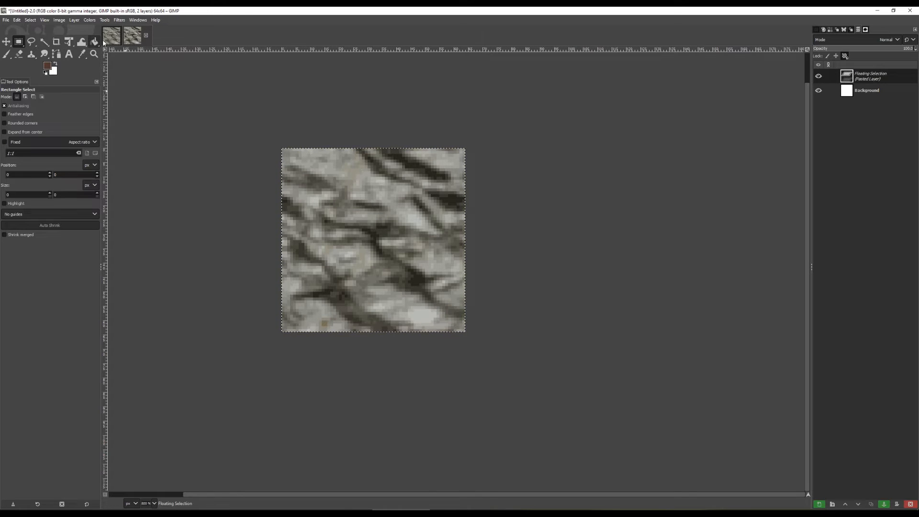
left_click(111, 37)
left_click(133, 35)
scroll(553, 277, "down", 4)
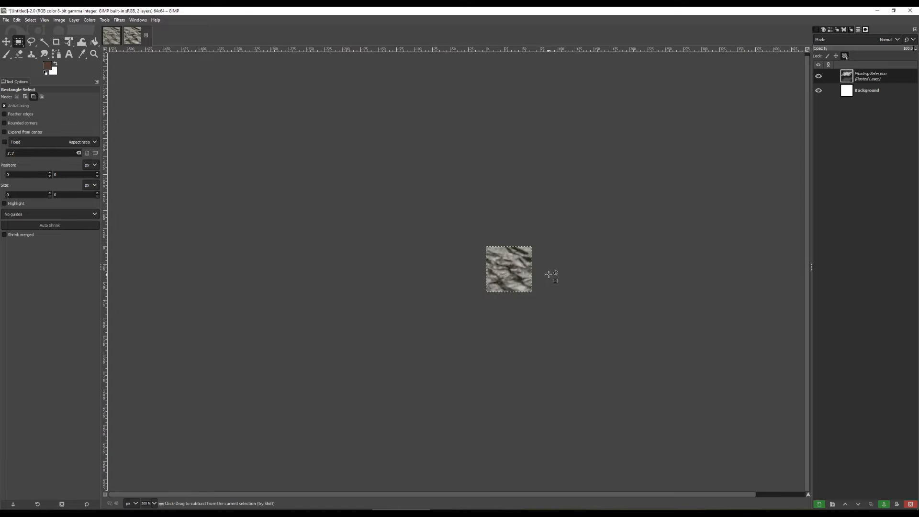
scroll(526, 274, "up", 1)
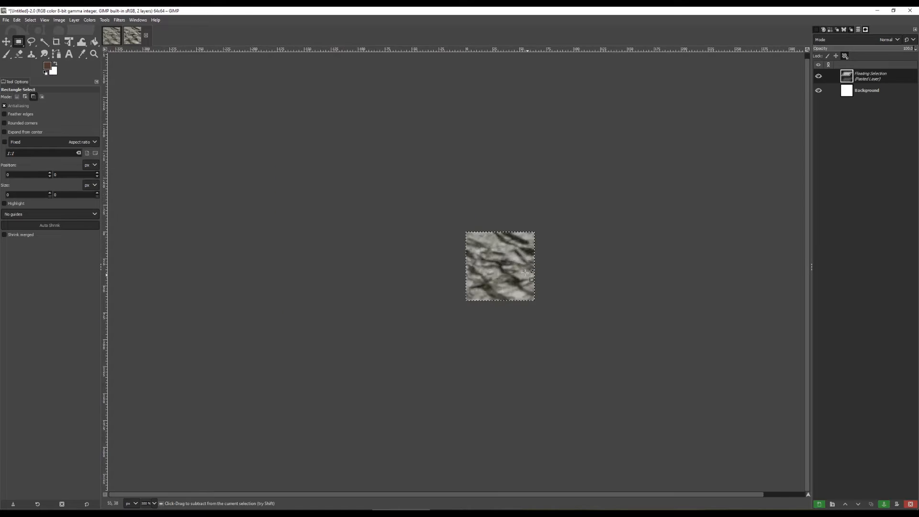
scroll(525, 272, "up", 4)
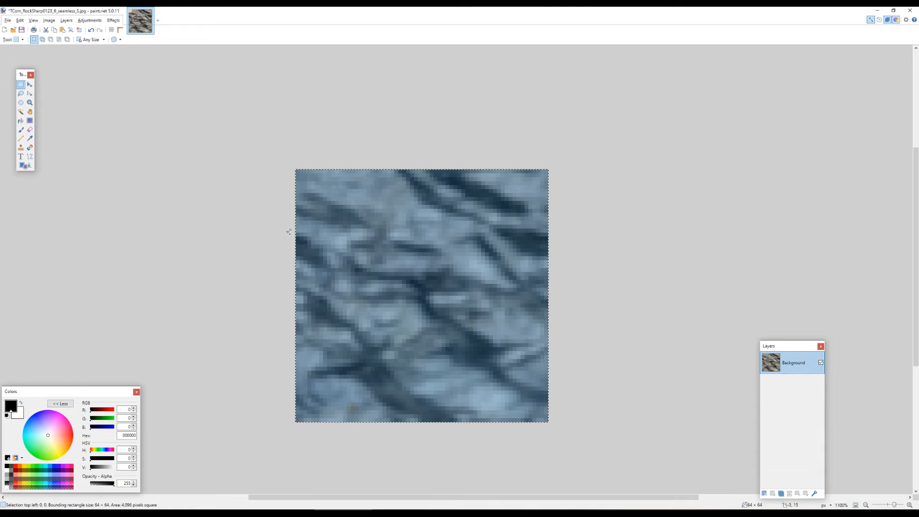
In paint.net, undo the strong blur on the rock texture and apply a Gaussian Blur with a radius of 1.0.
key("ctrl+z")
key("ctrl+z")
left_click(89, 21)
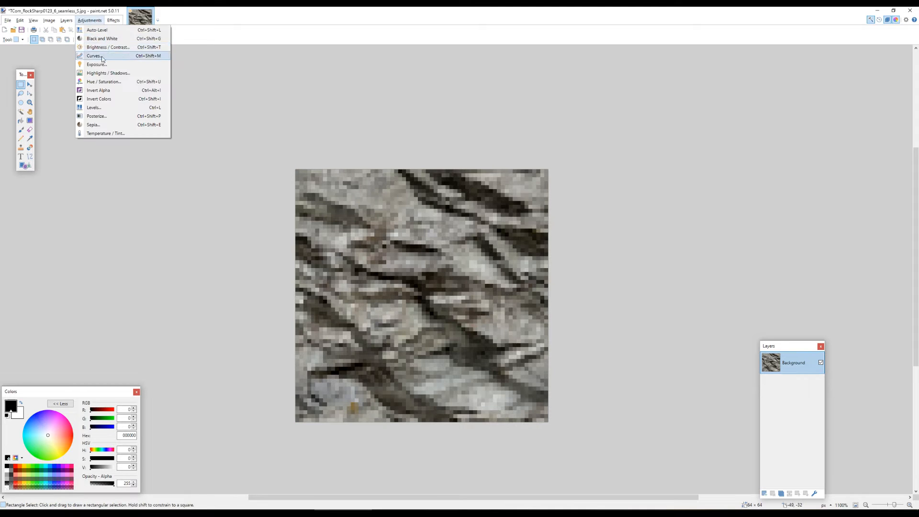
mouse_move(114, 21)
mouse_move(152, 52)
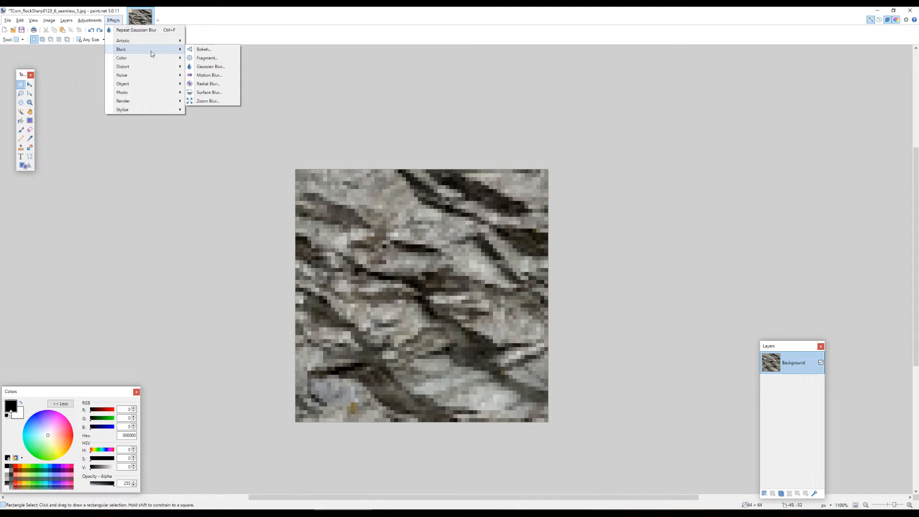
left_click(210, 67)
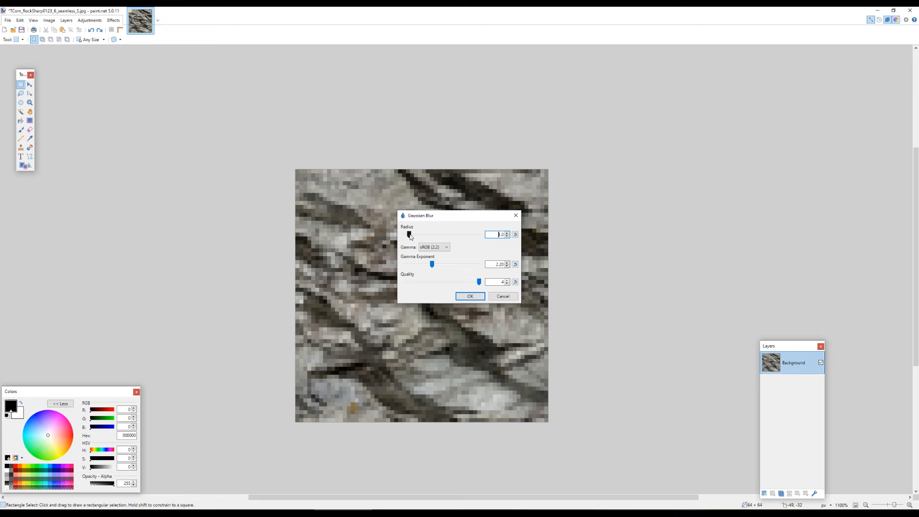
left_click_drag(410, 237, 412, 237)
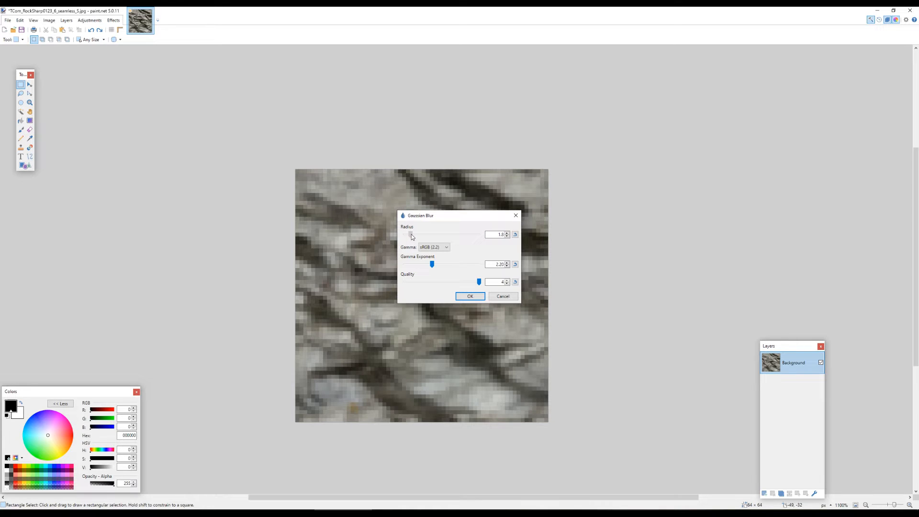
left_click_drag(479, 215, 241, 167)
left_click(232, 247)
Copy the whole lightly blurred rock texture from paint.net and paste it into GIMP's second image, replacing the strongly blurred version.
key("ctrl+a")
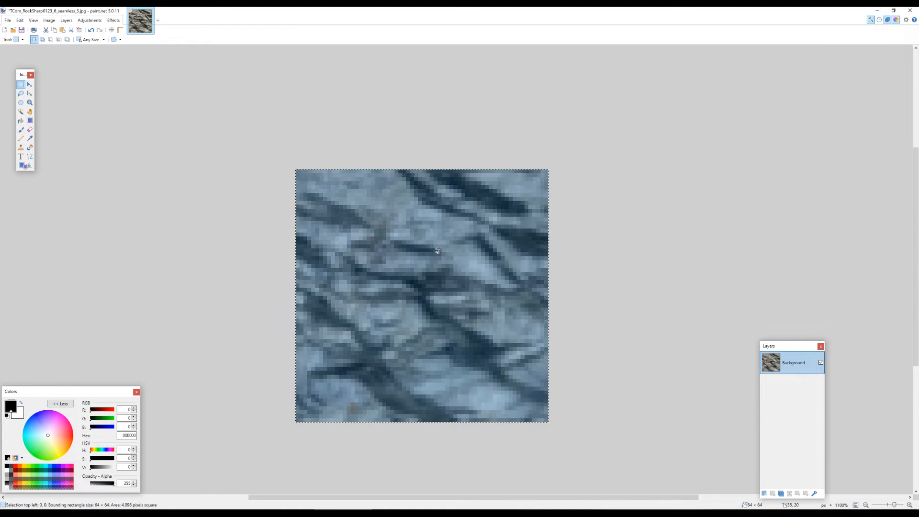
key("ctrl+c")
key("alt+Tab")
key("ctrl+v")
key("ctrl+z")
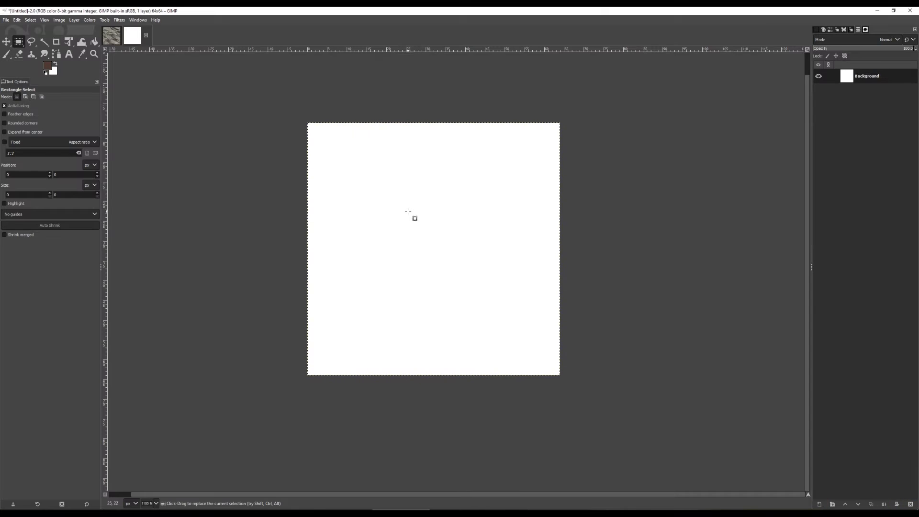
key("ctrl+v")
Convert the image holding the lightly blurred rock texture to indexed colors.
left_click(59, 19)
mouse_move(66, 45)
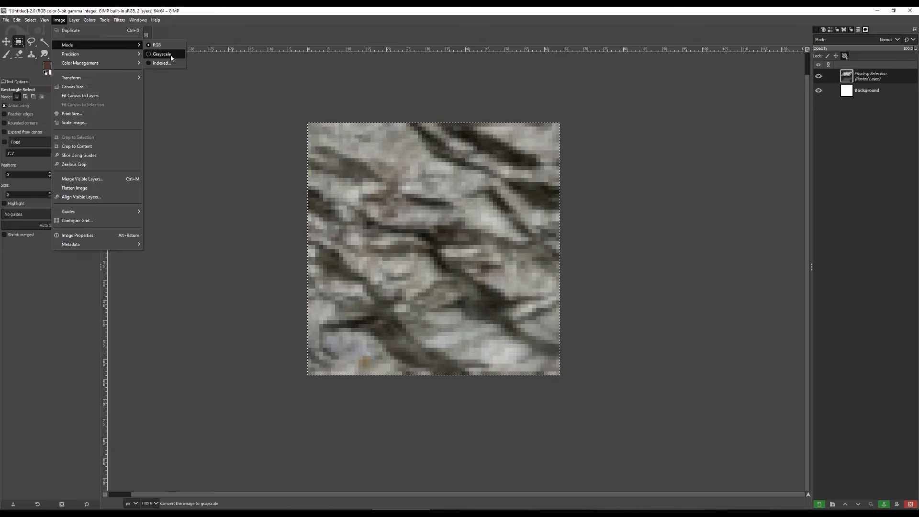
left_click(163, 63)
key("Return")
scroll(393, 259, "up", 1)
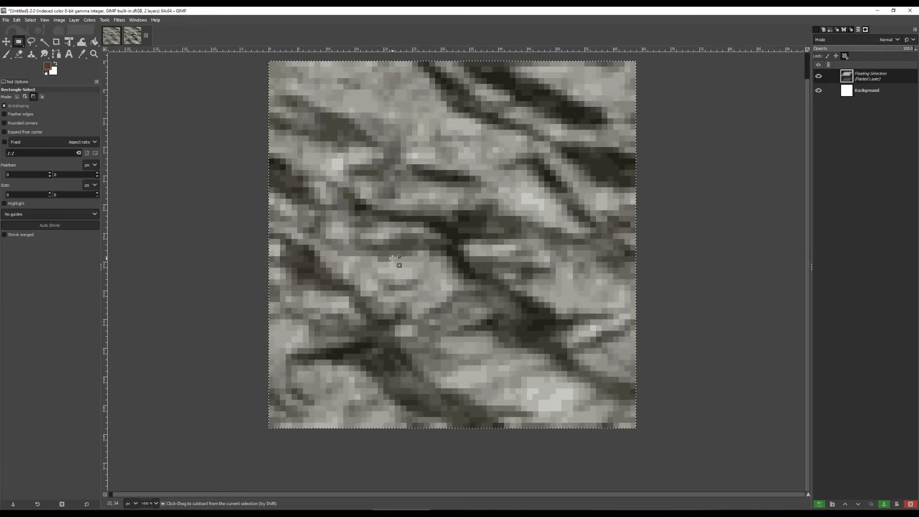
Compare the pixels of the sharp and lightly blurred indexed rock textures up close by switching between the two images.
scroll(381, 255, "down", 1)
left_click(114, 42)
scroll(322, 184, "up", 5)
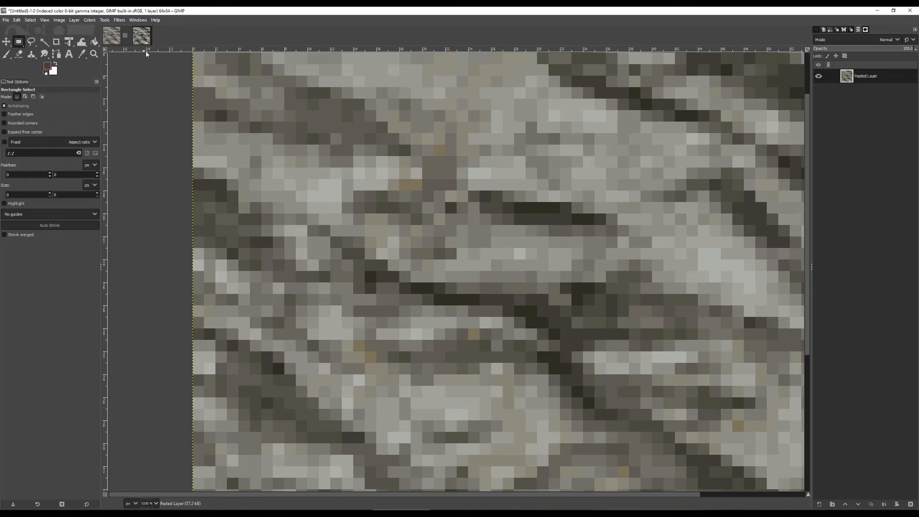
left_click(132, 35)
scroll(334, 183, "up", 3)
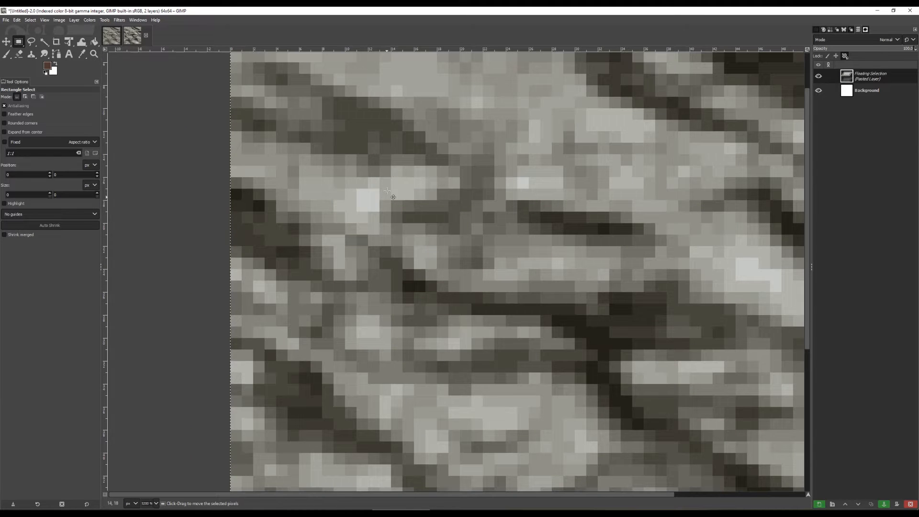
Examine the lightly blurred indexed texture at several sizes, focusing on the pixels around its dark cracks.
scroll(349, 216, "down", 1)
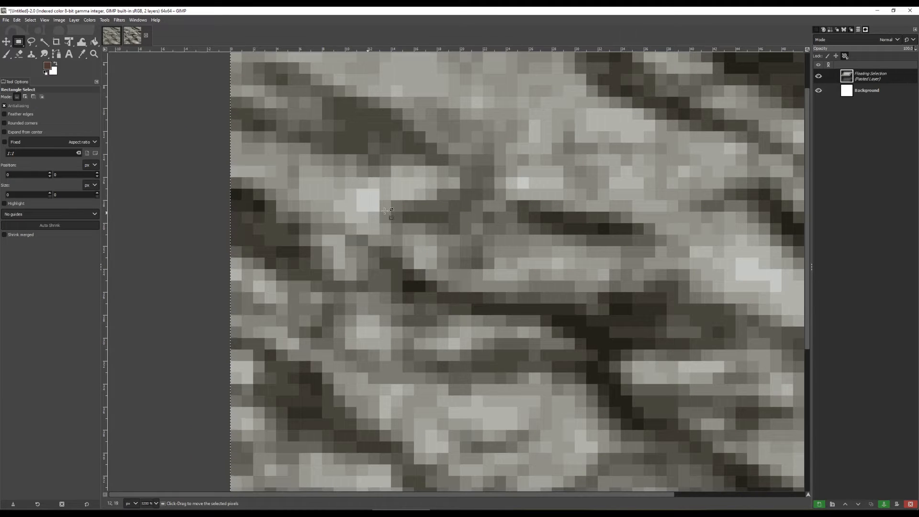
scroll(342, 212, "down", 1)
scroll(343, 212, "down", 1)
scroll(407, 241, "down", 1)
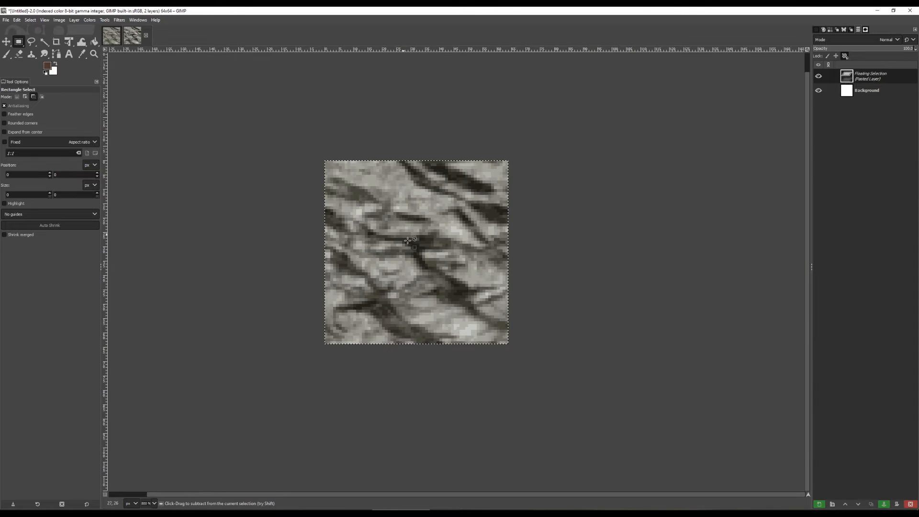
scroll(426, 258, "up", 2)
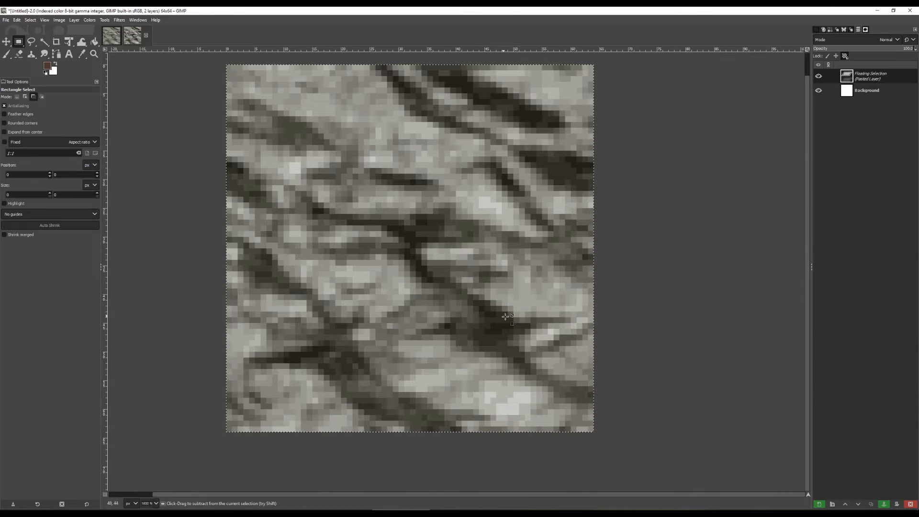
scroll(499, 332, "up", 4)
scroll(499, 334, "down", 2)
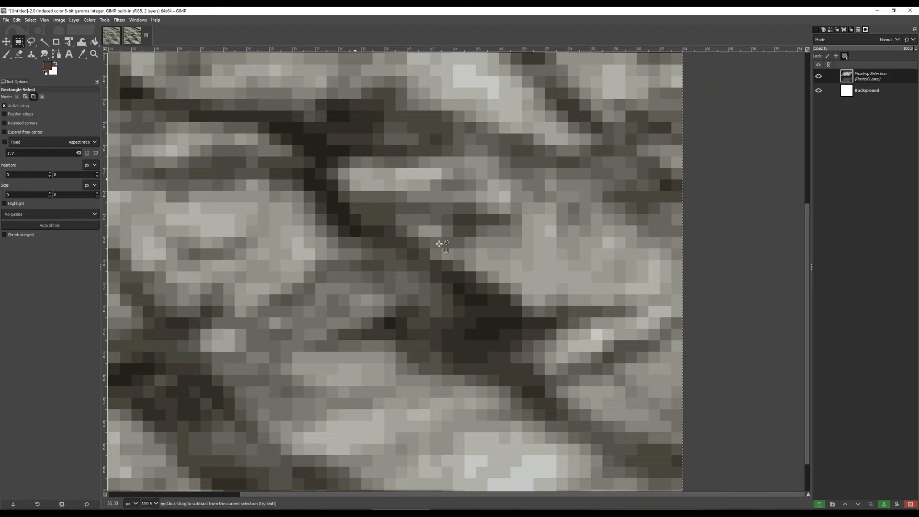
scroll(497, 329, "up", 1)
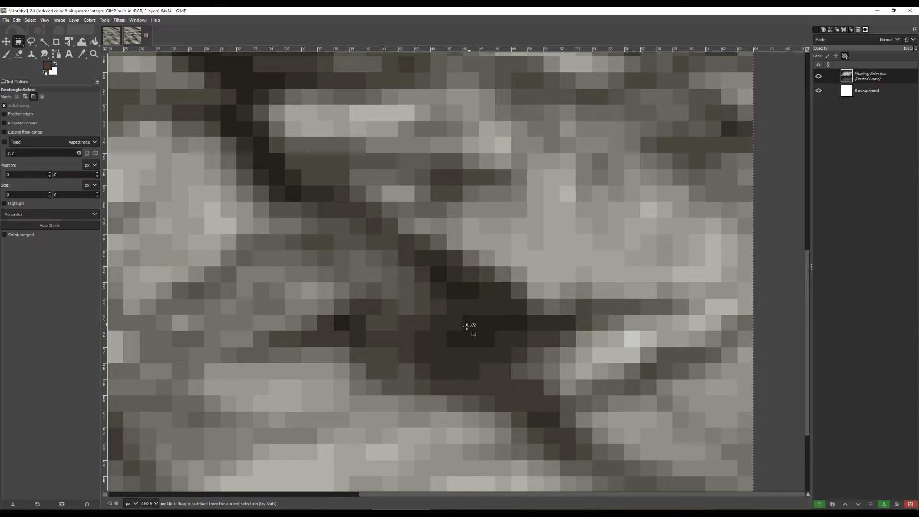
scroll(472, 326, "down", 1)
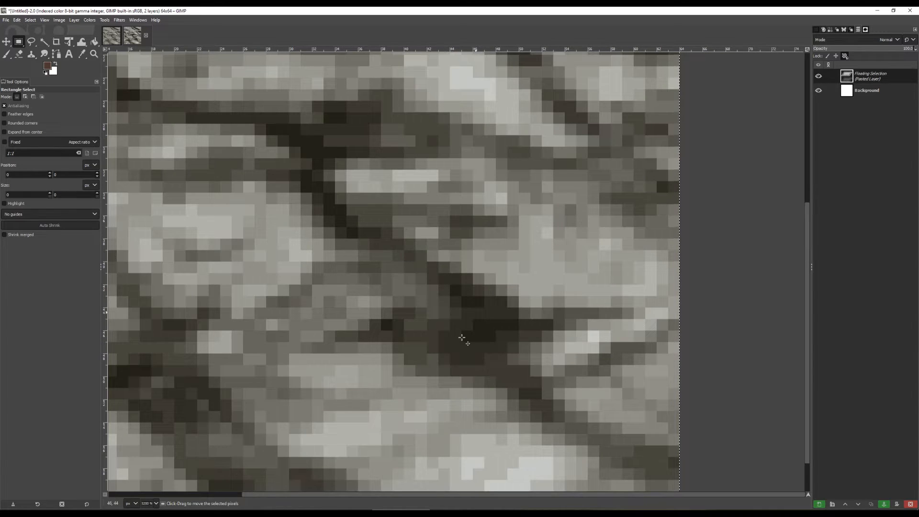
scroll(393, 290, "down", 8)
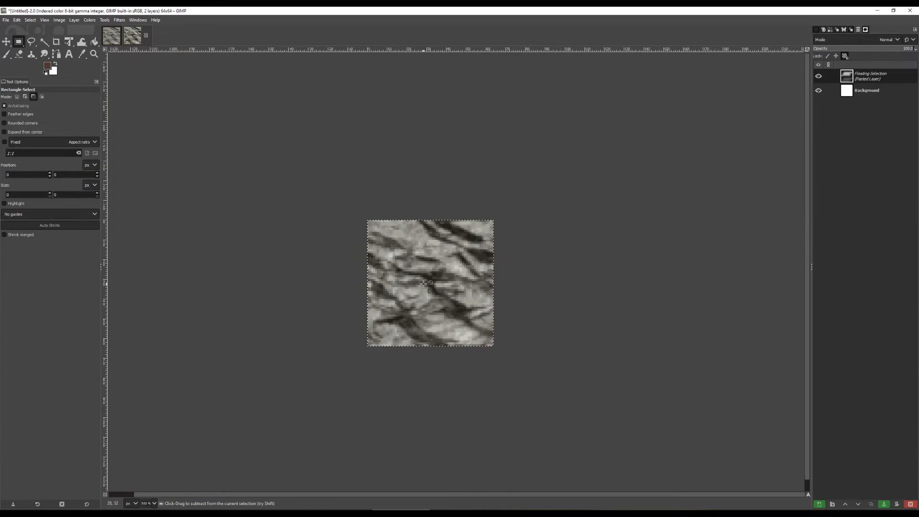
scroll(461, 299, "up", 4)
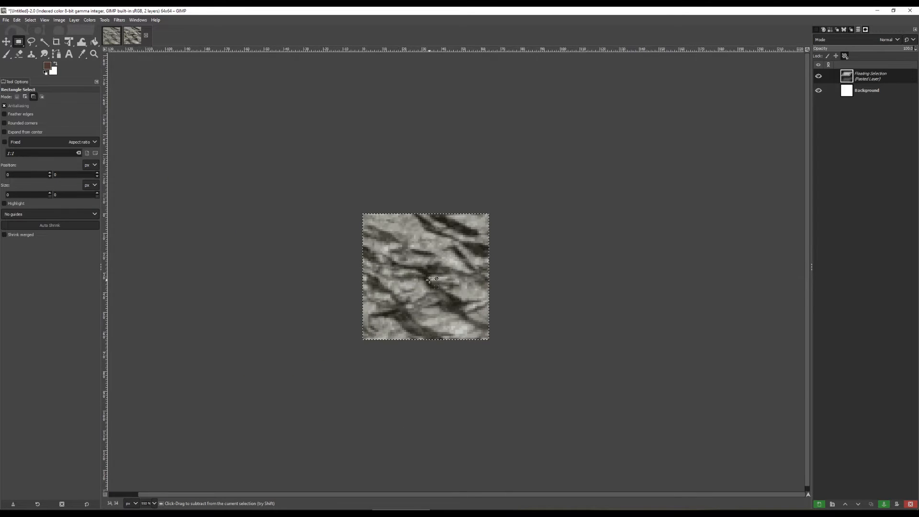
Compare the sharp and lightly blurred indexed textures once more, viewing the blurred one at a reduced size.
left_click(135, 42)
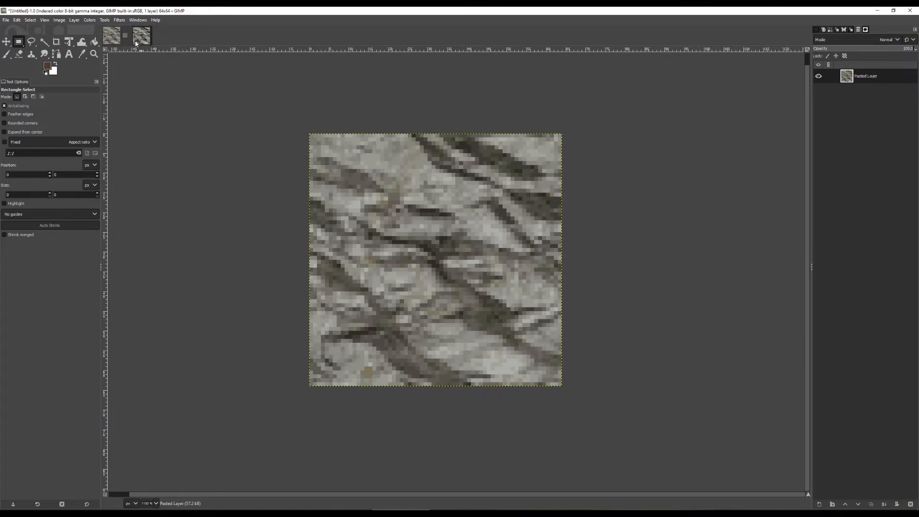
left_click(136, 43)
scroll(455, 285, "down", 5)
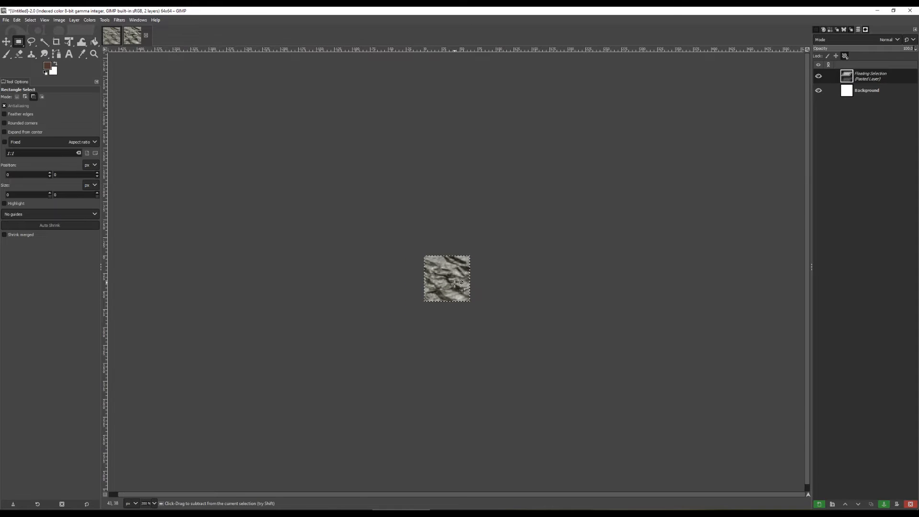
scroll(454, 285, "up", 4)
Switch to paint.net, deselect the rock texture and undo its last two history entries.
left_click(343, 512)
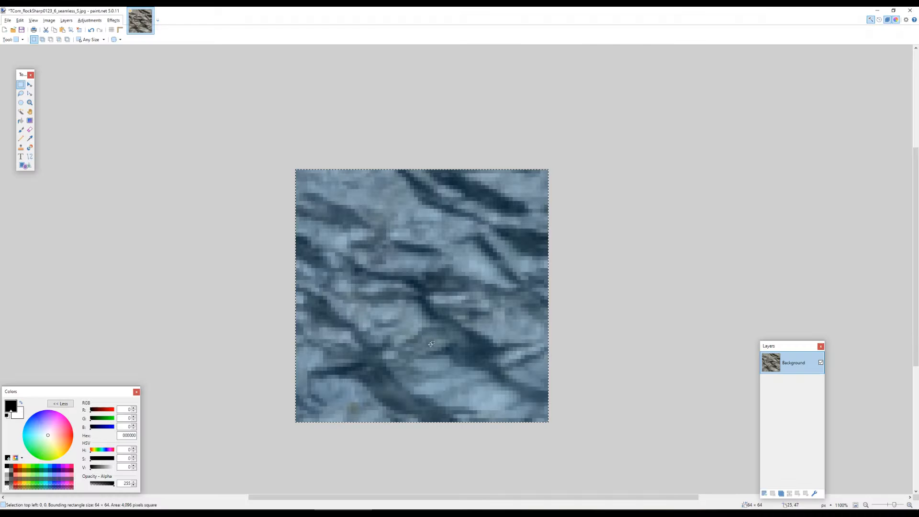
left_click(437, 329)
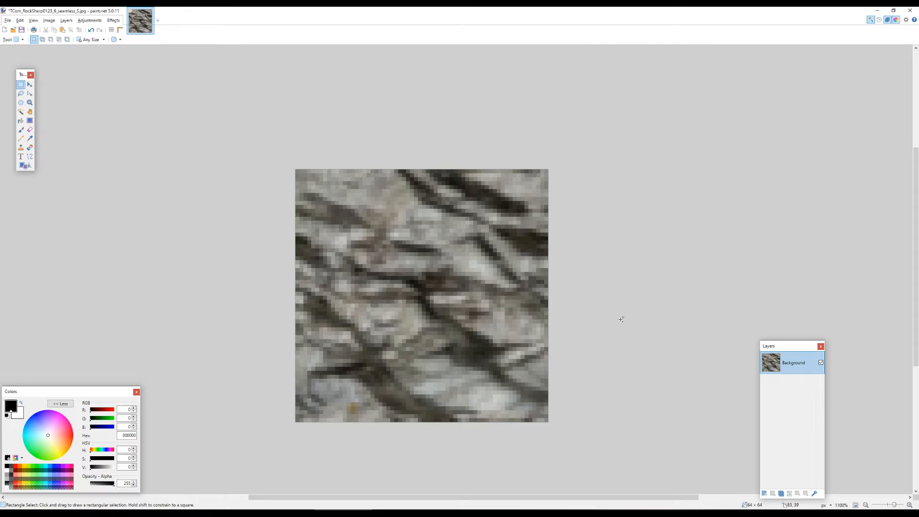
key("ctrl+z")
key("ctrl+z")
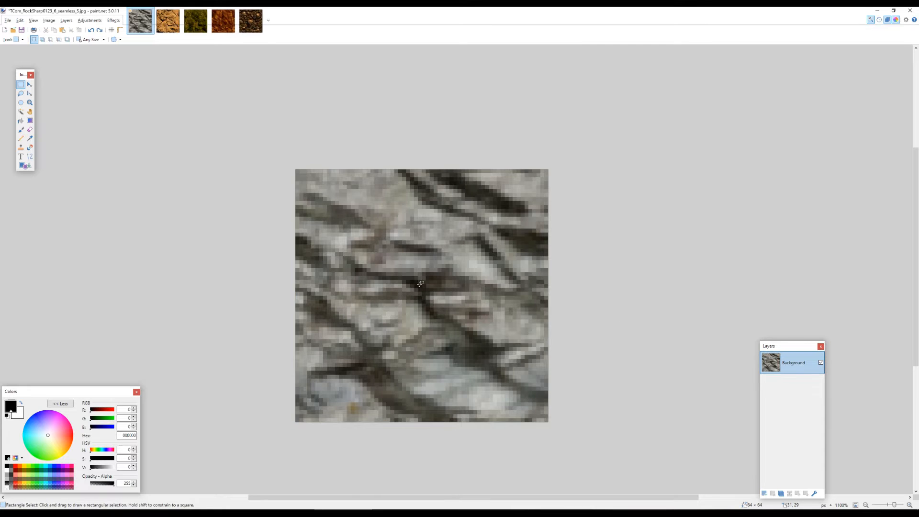
left_click_drag(419, 285, 434, 271)
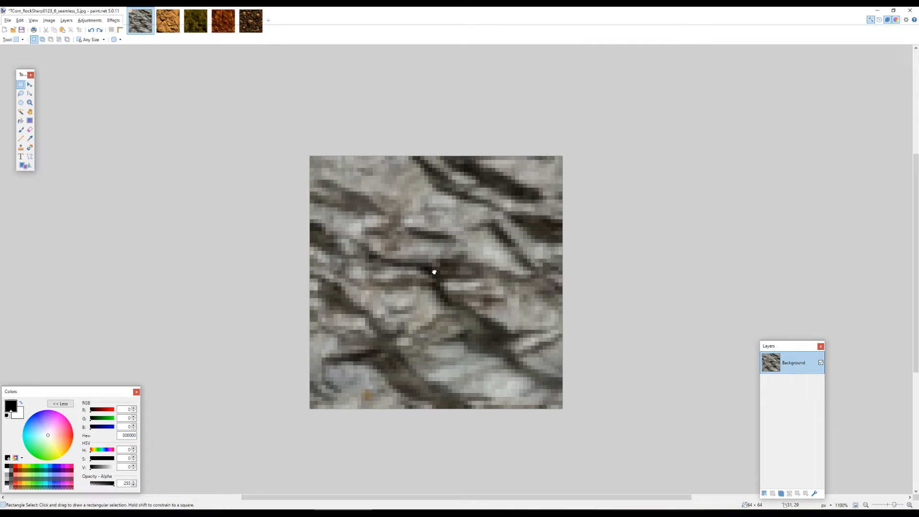
Bring up the orange rock texture 00001464.png and examine its pixels at close range.
left_click(169, 28)
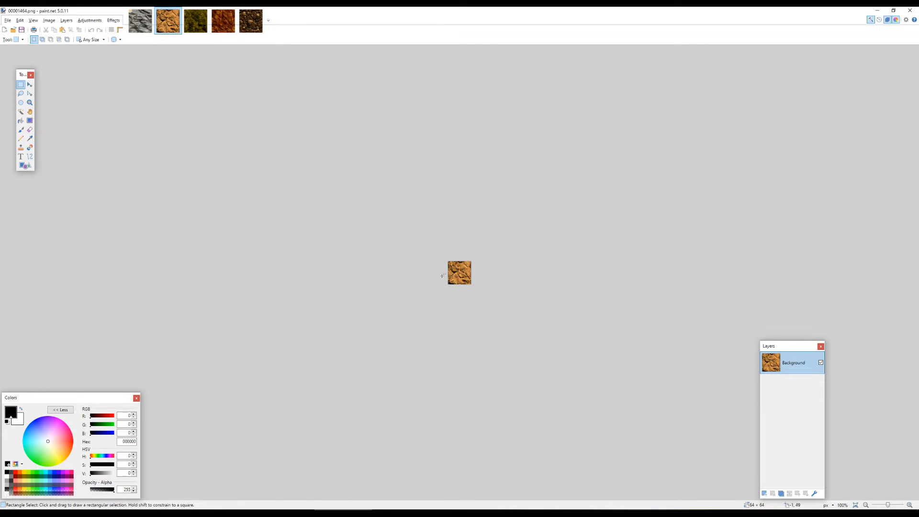
scroll(463, 272, "up", 1)
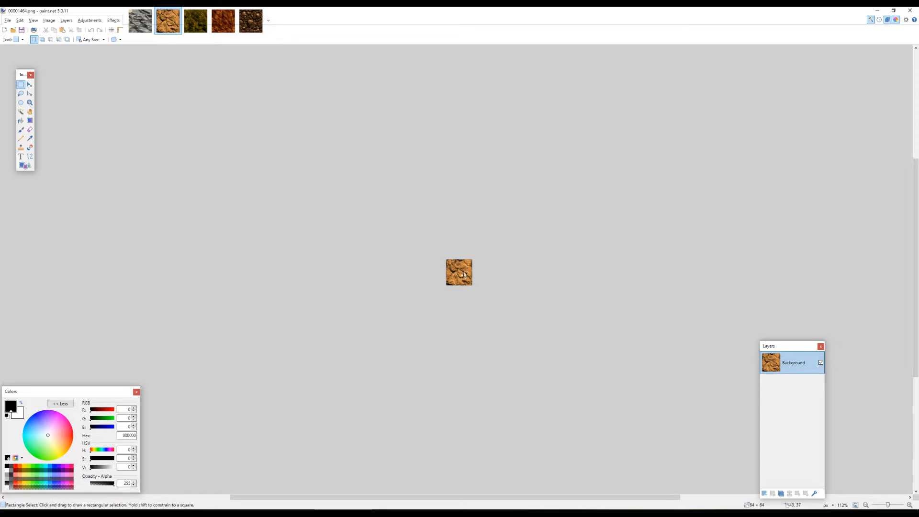
scroll(463, 269, "up", 8)
scroll(420, 264, "up", 3)
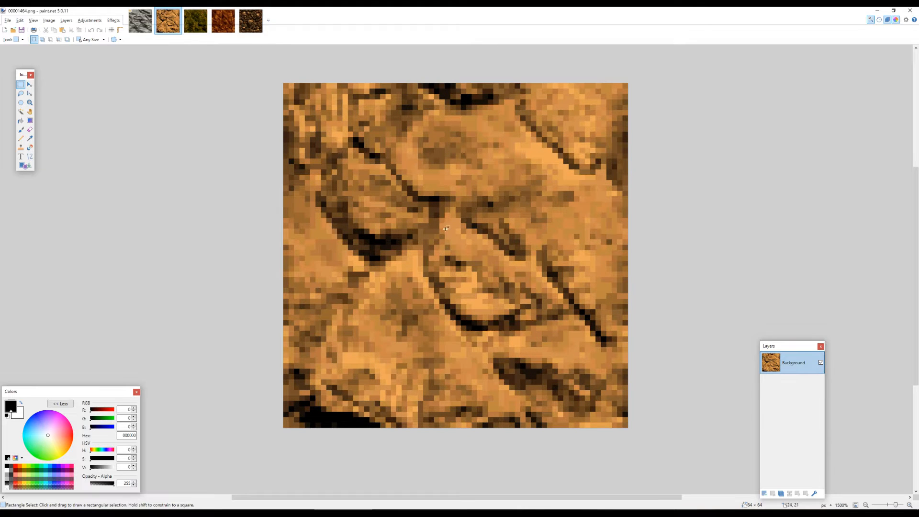
left_click_drag(448, 230, 445, 244)
scroll(465, 326, "down", 4)
scroll(455, 292, "up", 2)
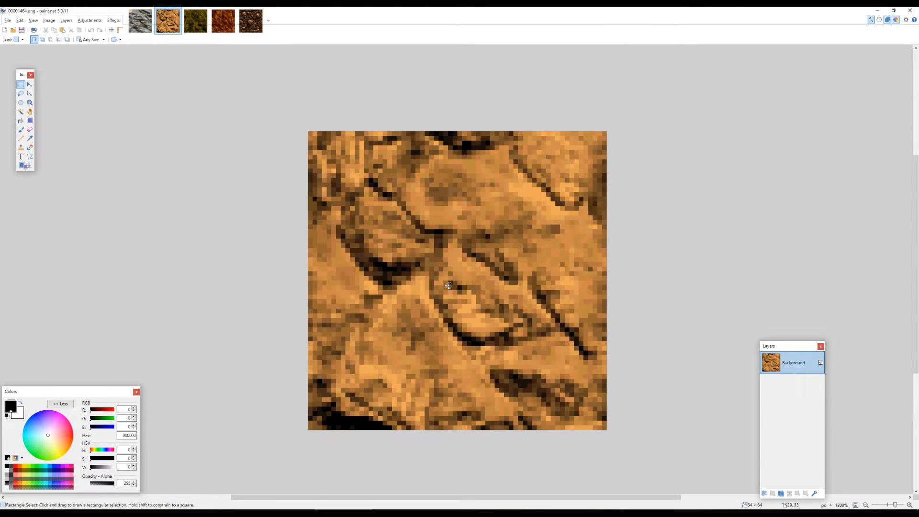
Sample light, mid and dark orange-brown pixels across the orange rock texture with the Color Picker to check its palette.
key("k")
scroll(433, 217, "up", 3)
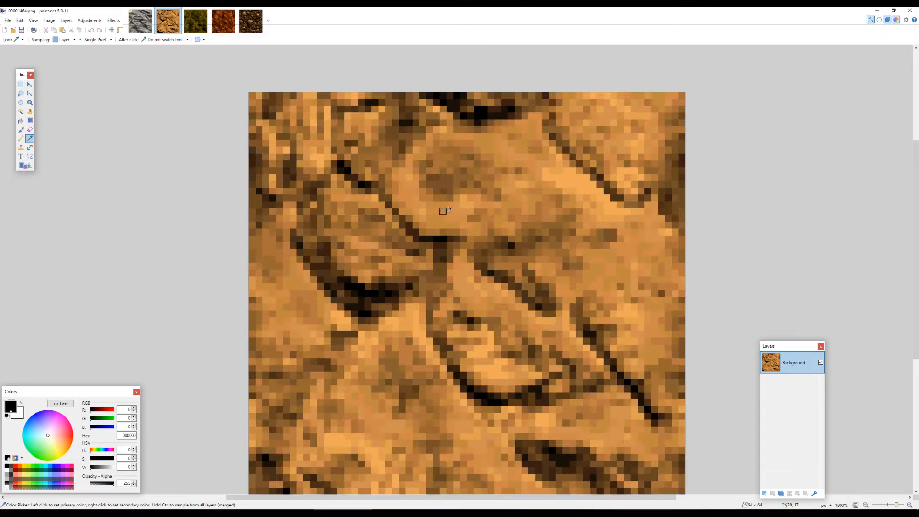
left_click(442, 211)
left_click(558, 186)
left_click(580, 205)
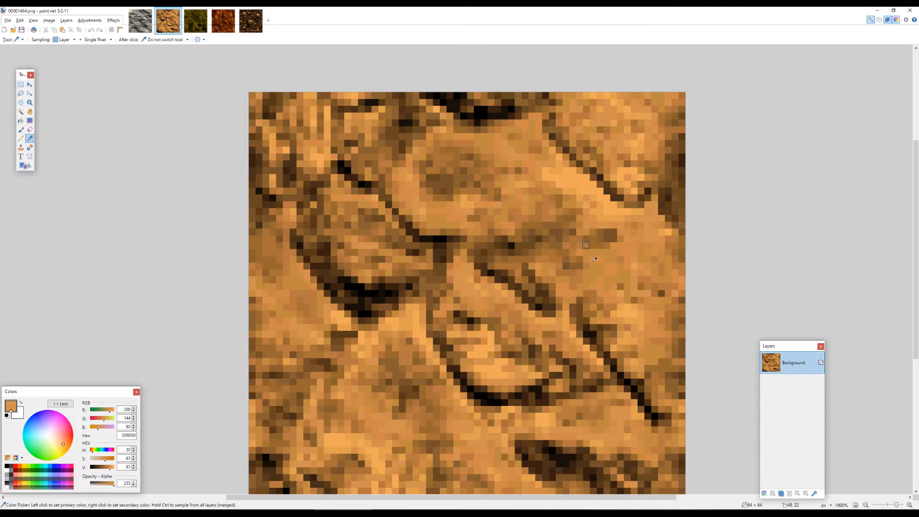
left_click(546, 257)
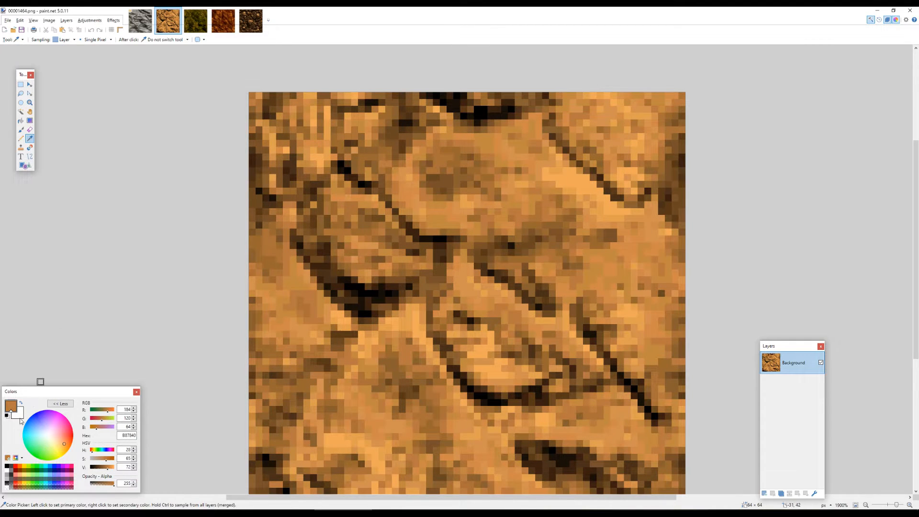
left_click(512, 209)
left_click_drag(513, 207, 498, 185)
left_click_drag(483, 177, 509, 169)
scroll(526, 187, "down", 2)
left_click(368, 256)
left_click_drag(368, 256, 388, 256)
left_click_drag(524, 160, 504, 167)
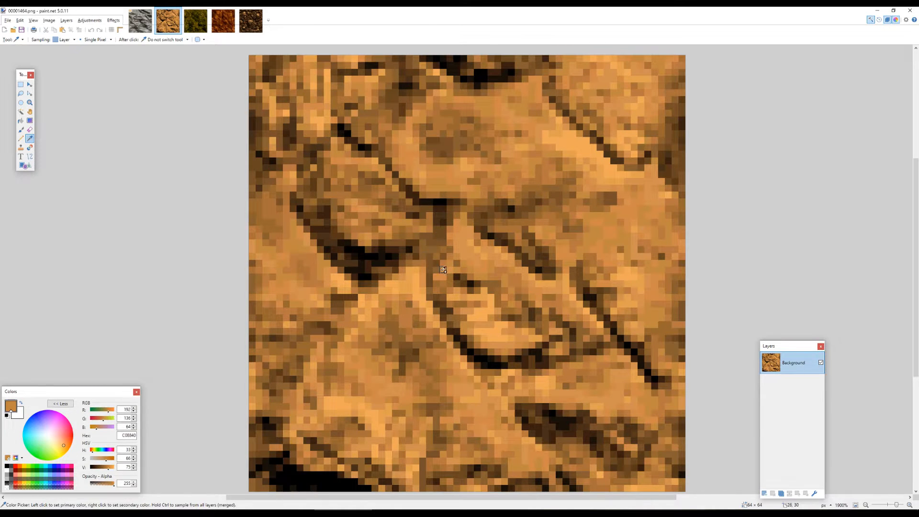
scroll(443, 270, "down", 3)
scroll(466, 279, "up", 2)
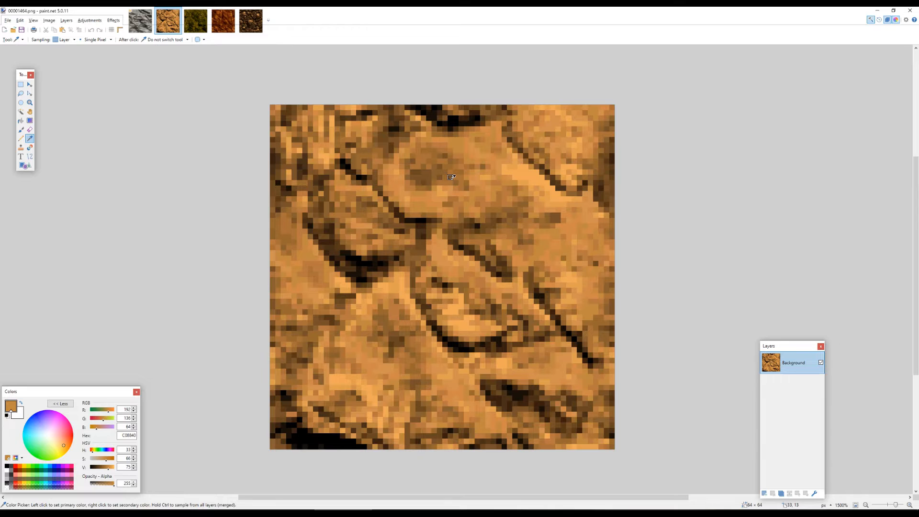
Preview a Gaussian Blur on the orange rock texture without keeping it.
left_click(114, 20)
mouse_move(154, 50)
left_click(225, 76)
mouse_move(410, 235)
left_mouse_down()
mouse_move(424, 240)
mouse_move(407, 244)
mouse_move(415, 240)
left_mouse_up()
left_click(496, 296)
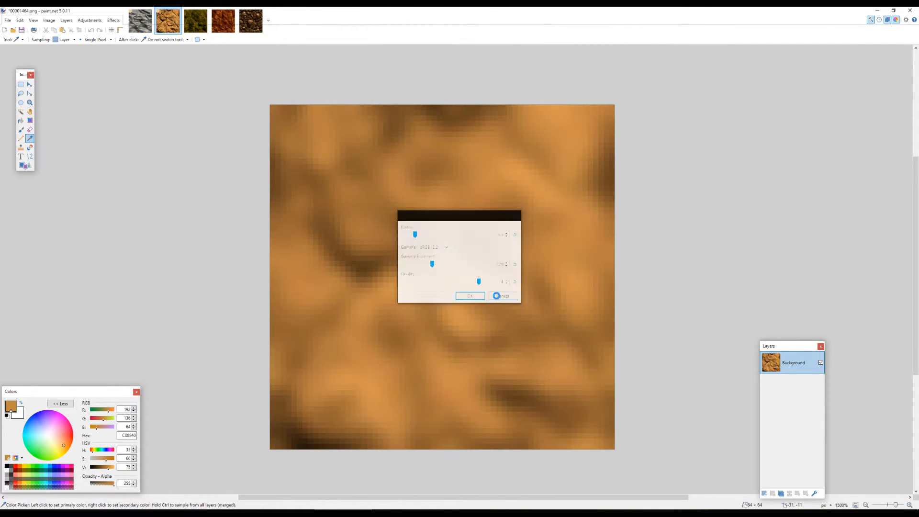
Return to the grey rock texture and examine its pixel detail at slightly different sizes.
left_click(140, 21)
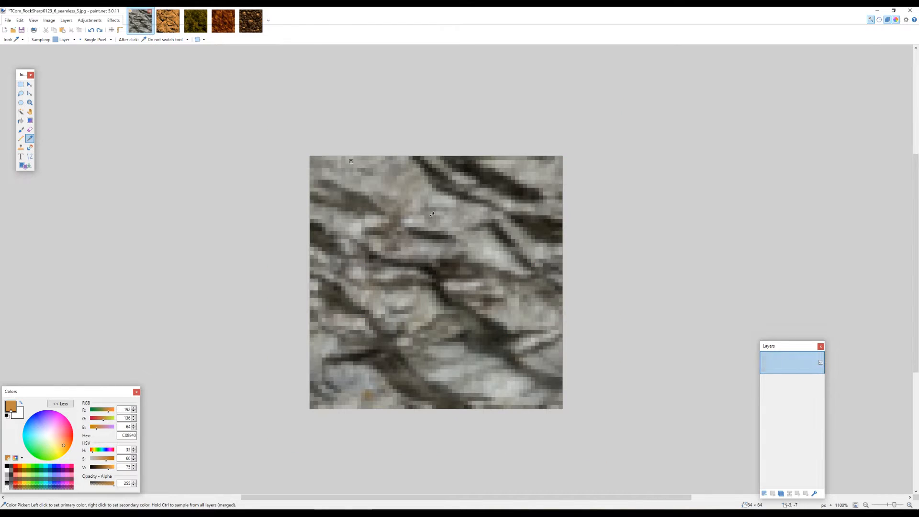
scroll(478, 273, "down", 1)
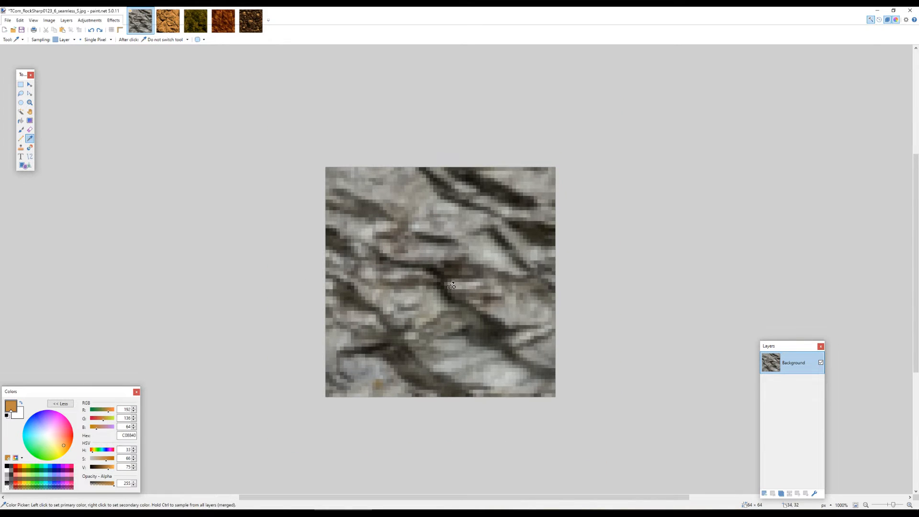
scroll(459, 288, "up", 1)
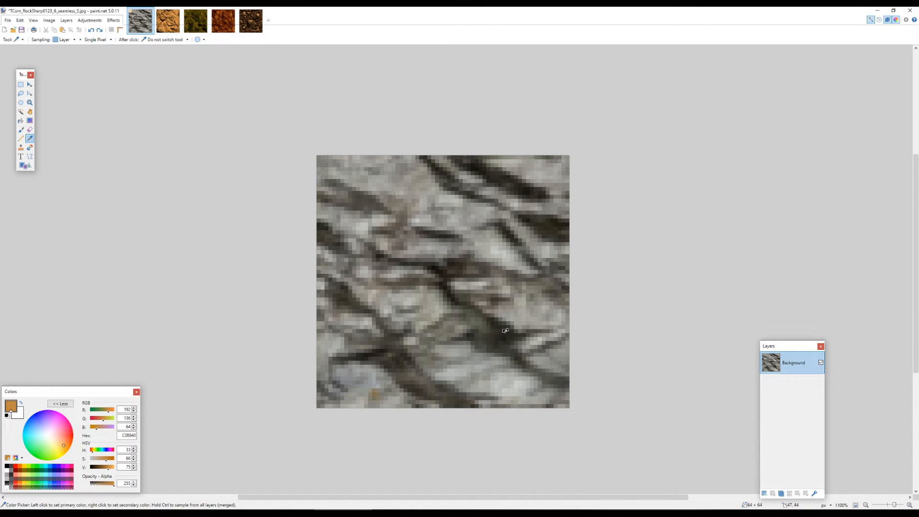
scroll(469, 228, "up", 1)
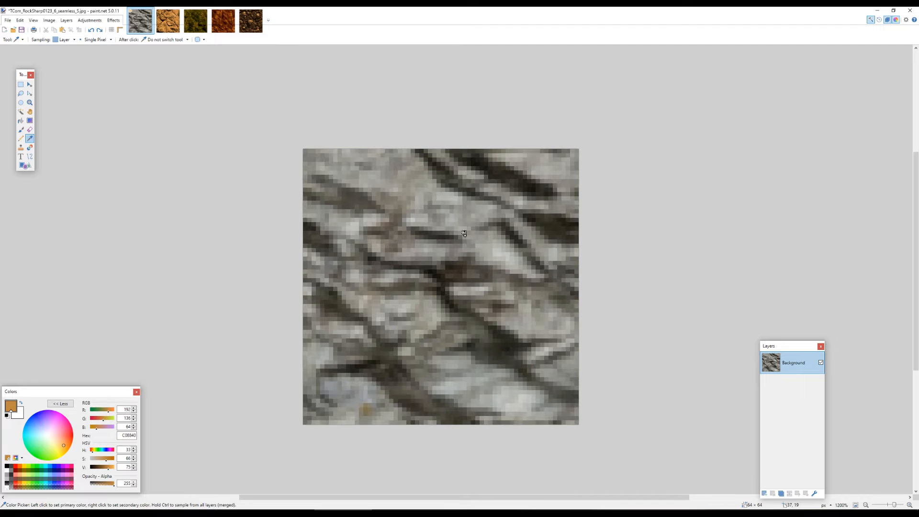
scroll(457, 318, "down", 1)
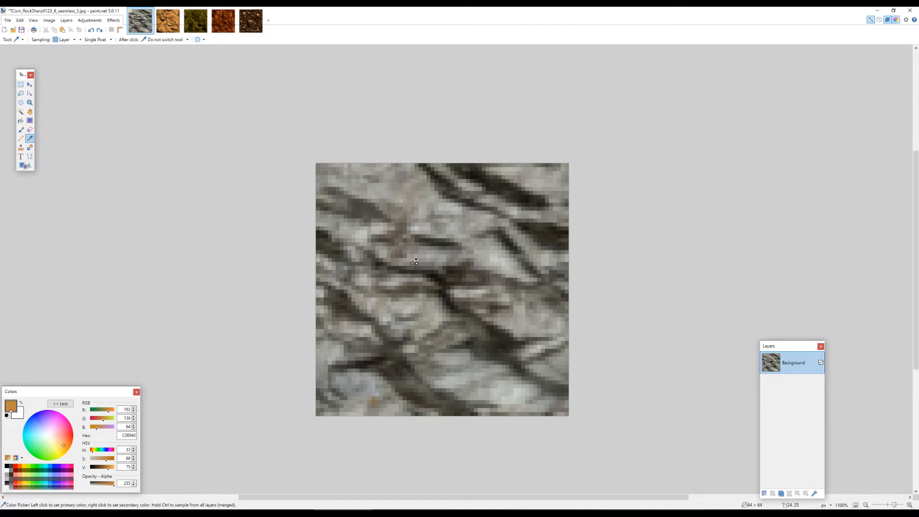
Examine the grey rock texture's pixels close up and at a reduced view size.
scroll(445, 264, "down", 2)
scroll(458, 283, "up", 3)
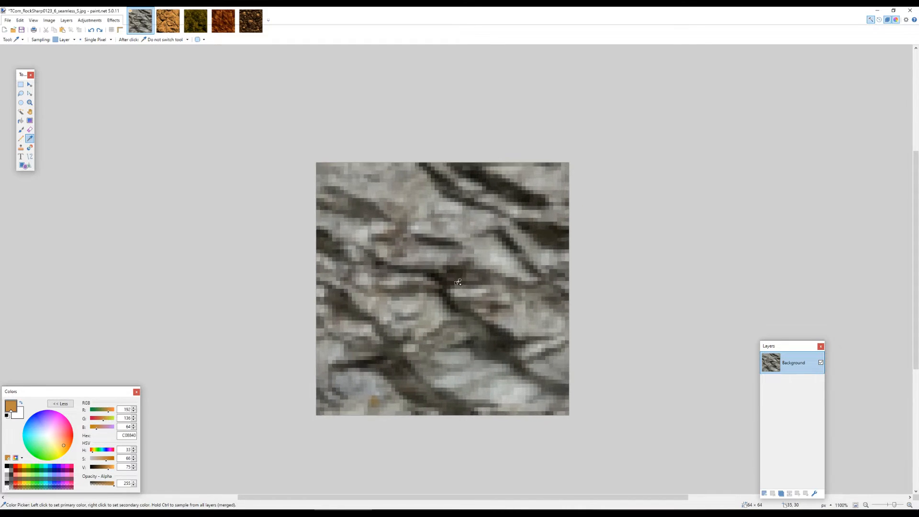
scroll(458, 282, "up", 1)
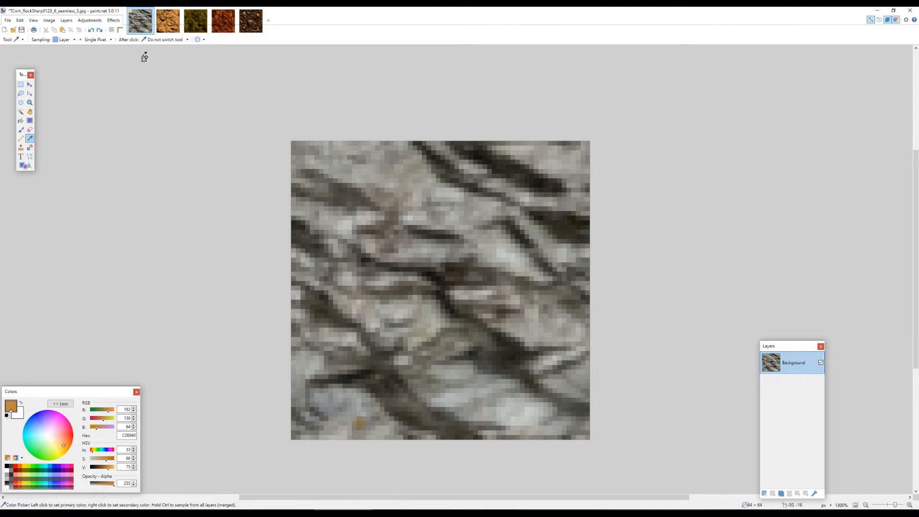
scroll(459, 283, "down", 8)
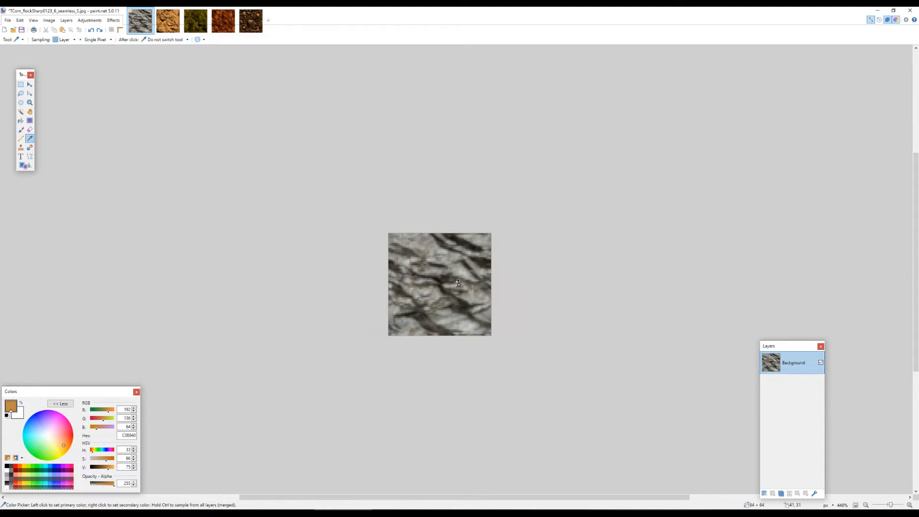
scroll(446, 279, "up", 8)
left_click_drag(446, 280, 455, 271)
left_click_drag(339, 220, 355, 234)
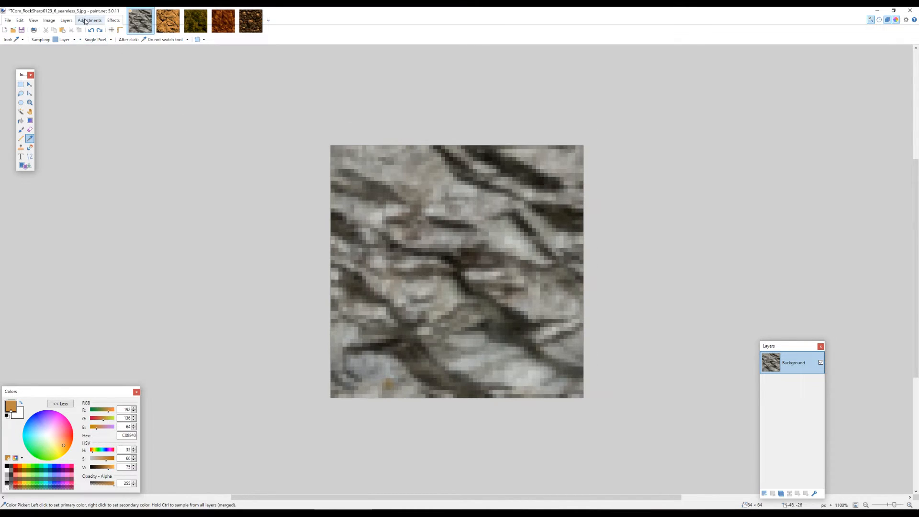
Switch from GIMP to paint.net and paste the indexed rock version over the 64 × 64 grey rock texture.
scroll(481, 270, "up", 1, "ctrl")
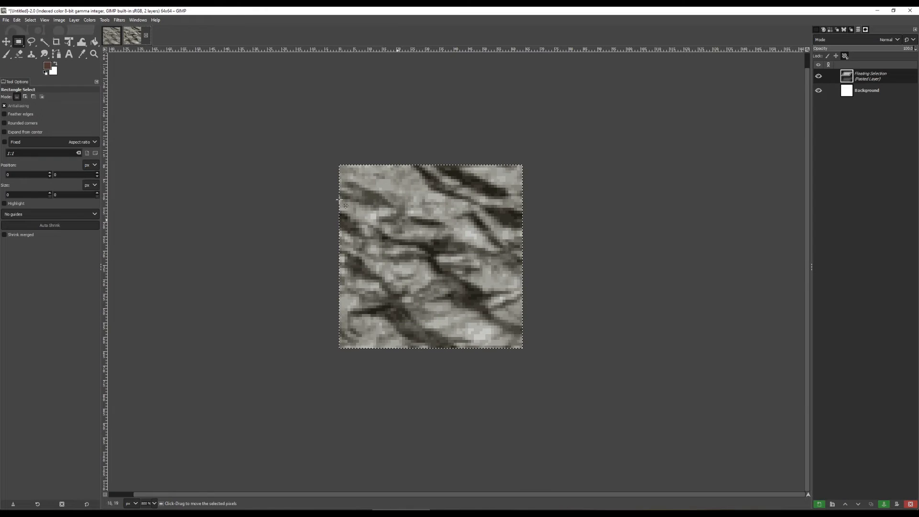
key("alt+Tab")
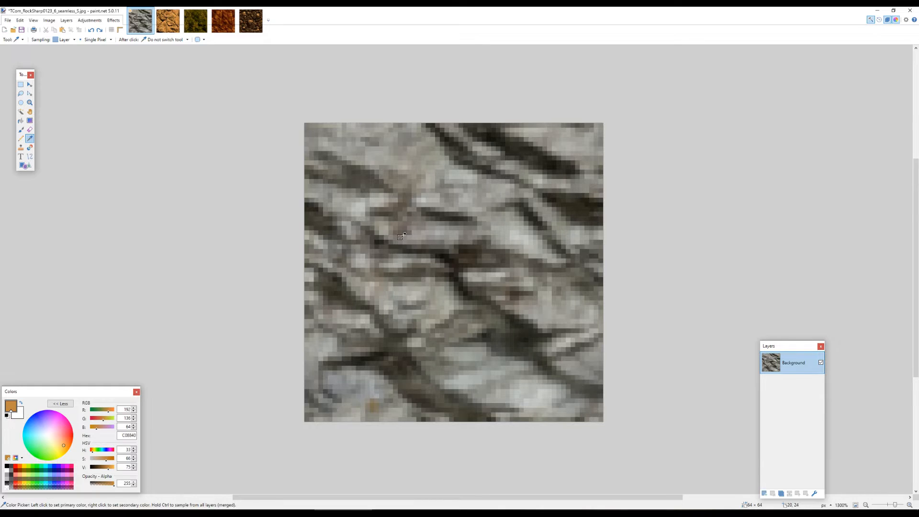
key("ctrl+v")
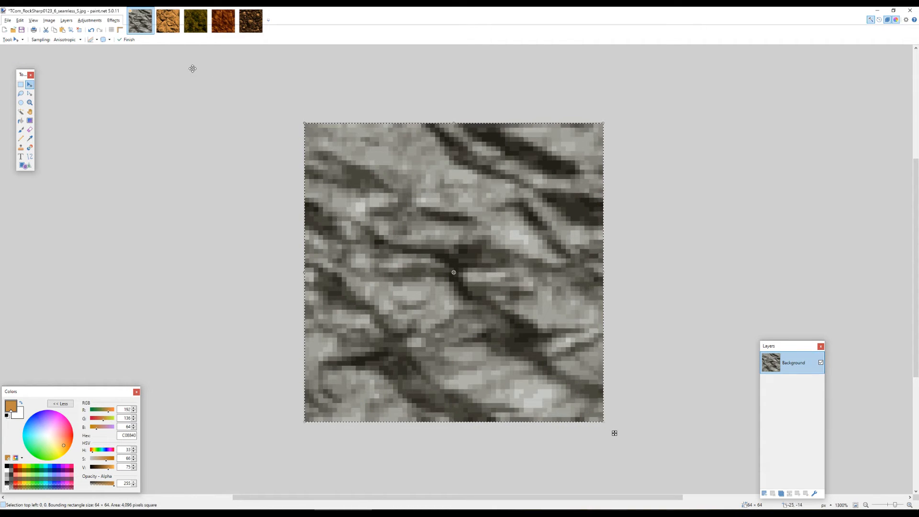
Paste the indexed grey rock over the red-brown rock texture 00005700.png to compare the two.
left_click(223, 21)
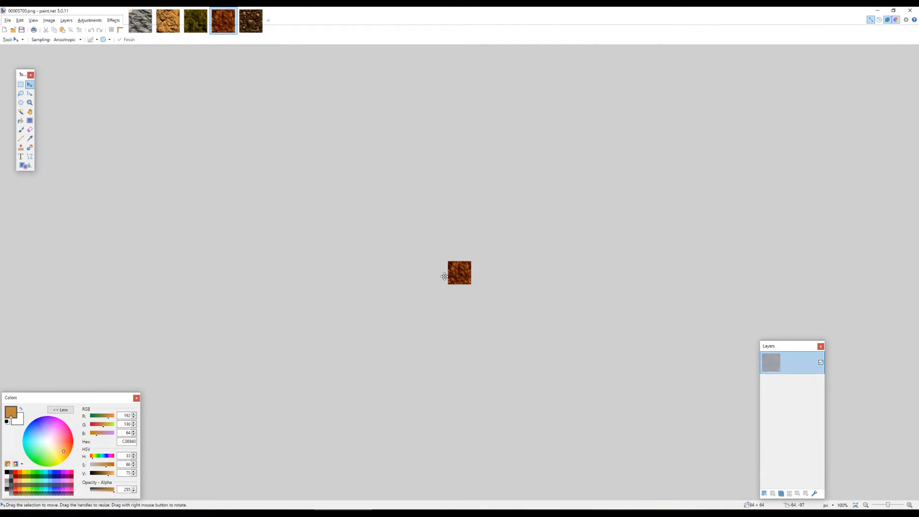
scroll(478, 263, "up", 4)
key("ctrl+v")
scroll(624, 312, "up", 1)
key("ctrl+z")
key("ctrl+y")
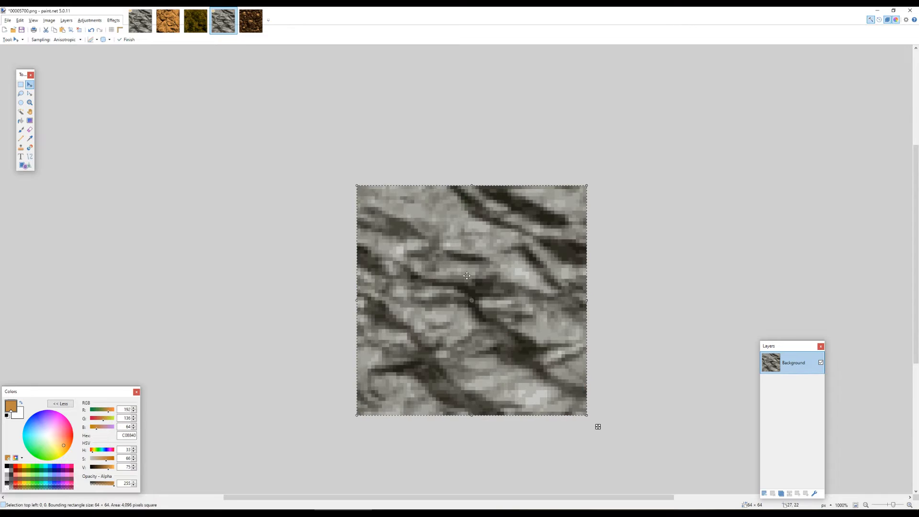
Undo and redo the paste repeatedly in 00005700.png to compare pixel detail between the red-brown and grey rock.
scroll(417, 260, "down", 1)
key("ctrl+z")
scroll(573, 324, "up", 1)
scroll(531, 306, "up", 1)
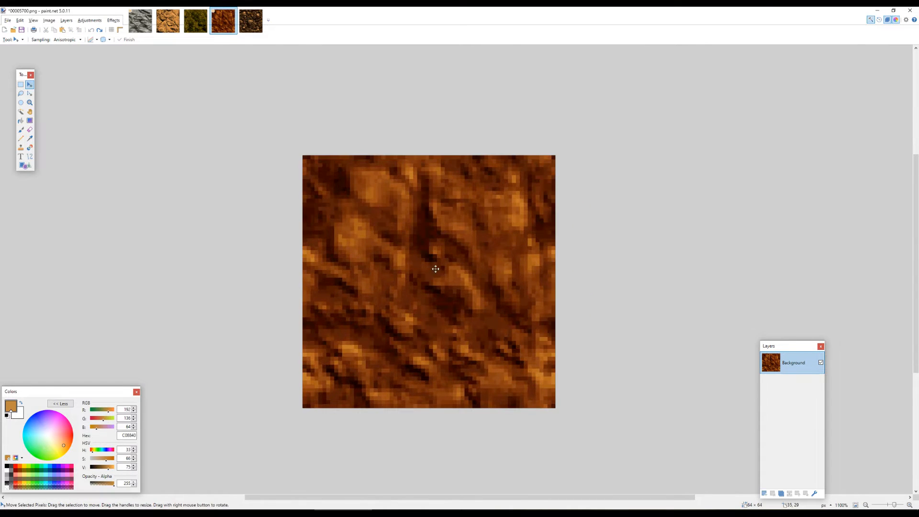
key("ctrl+y")
key("ctrl+z")
left_click_drag(412, 288, 434, 266)
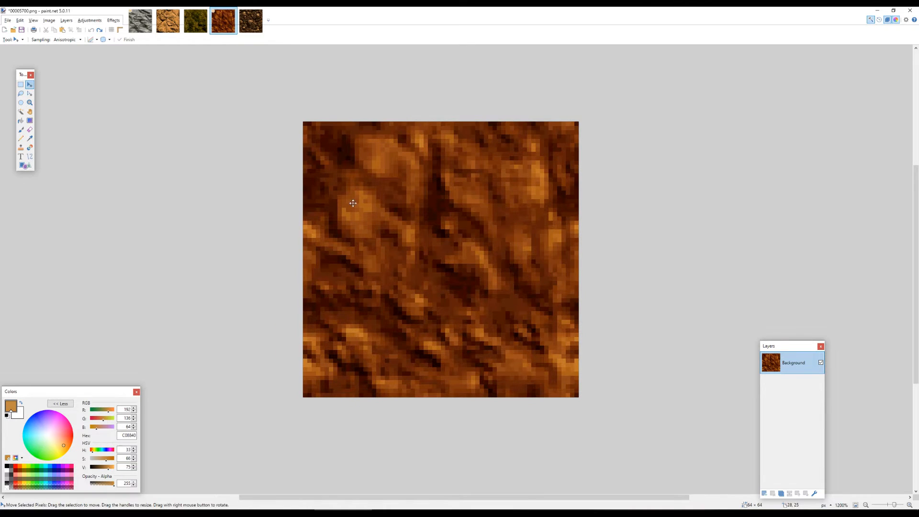
key("ctrl+y")
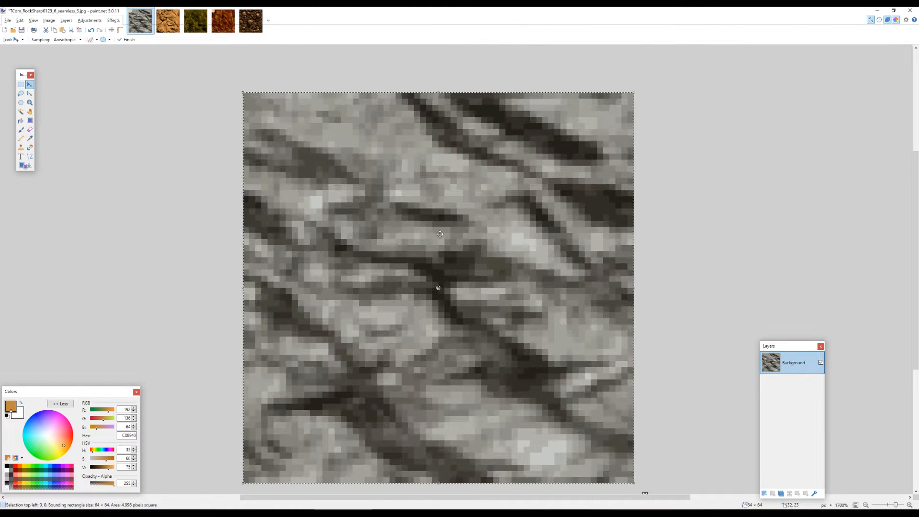
Preview a strong Gaussian Blur on the indexed grey rock texture without keeping it.
left_click(113, 20)
mouse_move(144, 49)
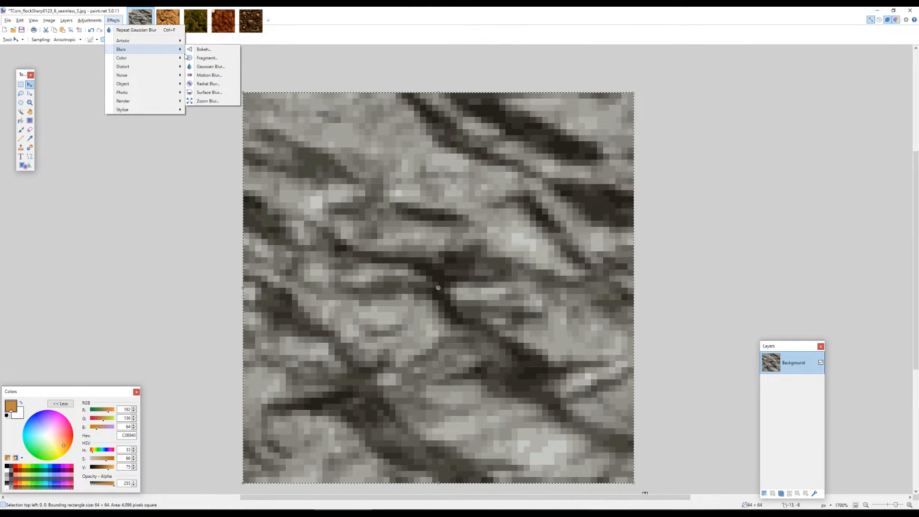
left_click(201, 69)
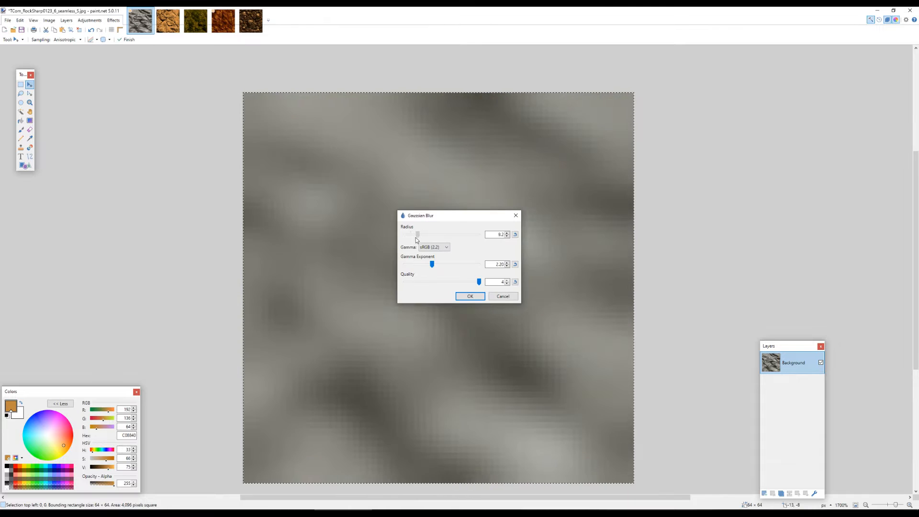
mouse_move(411, 238)
left_mouse_down()
mouse_move(435, 239)
mouse_move(424, 239)
left_mouse_up()
left_click(503, 297)
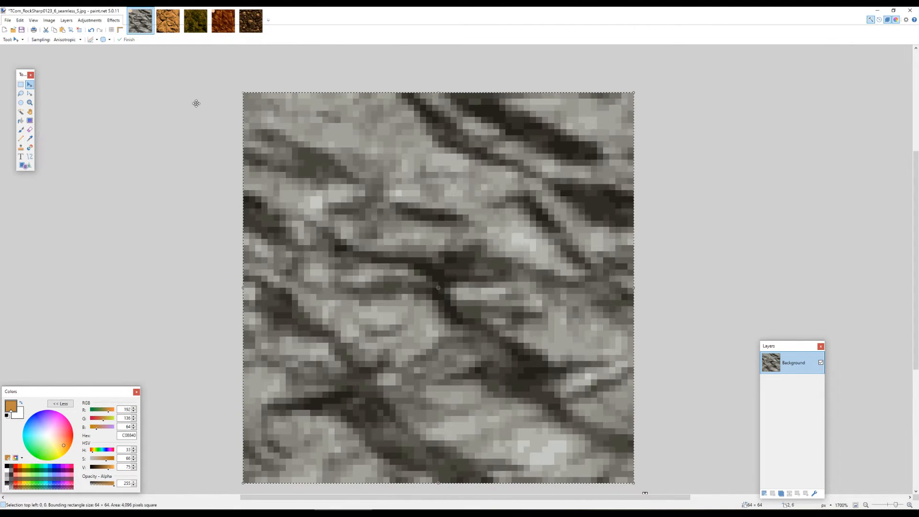
Sample a mid-grey pixel of the indexed rock texture with the Color Picker.
key("k")
left_click(308, 224)
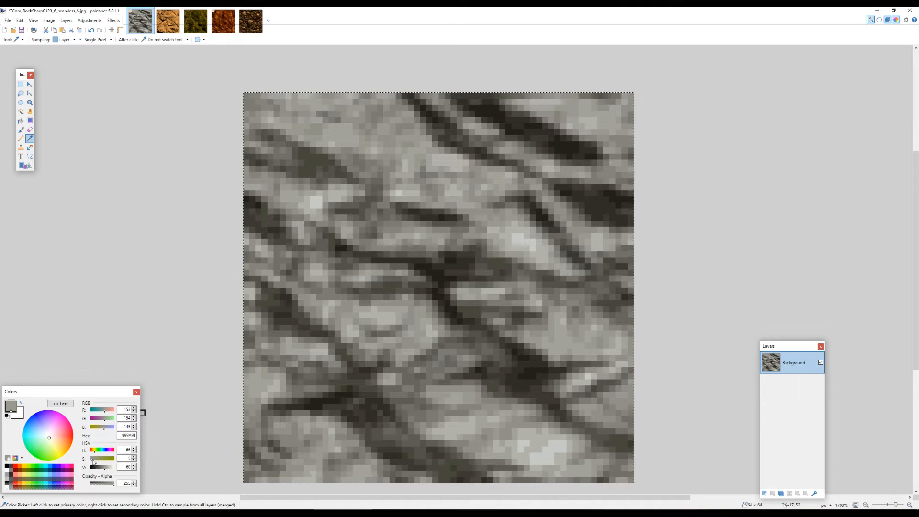
scroll(325, 133, "down", 1)
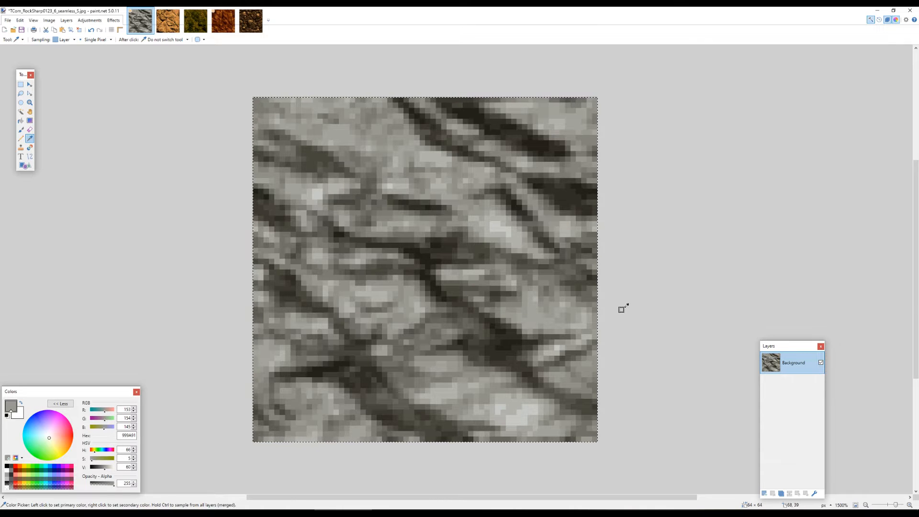
Add a new layer above the rock texture and fill it with the grey-green colour 7C9A80.
left_click(764, 493)
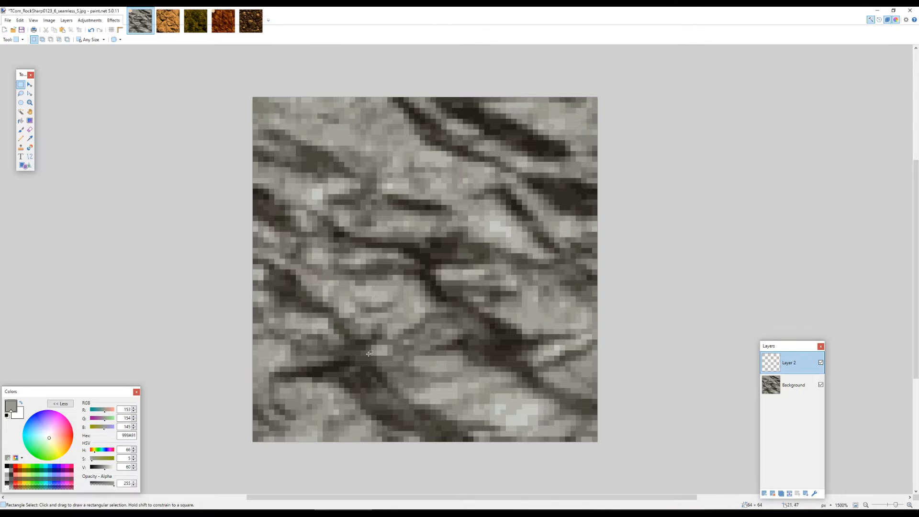
scroll(501, 354, "down", 5)
scroll(499, 355, "up", 3)
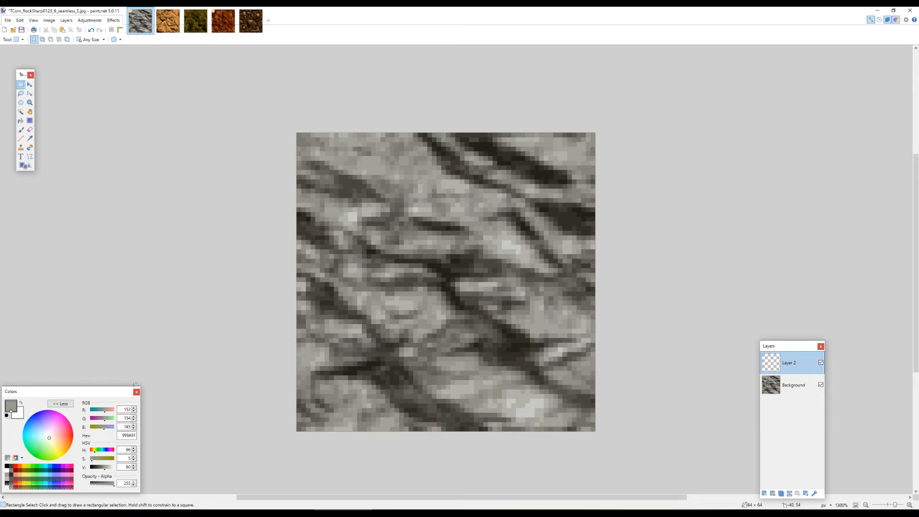
left_click(102, 427)
left_click_drag(105, 409, 101, 409)
key("BackSpace")
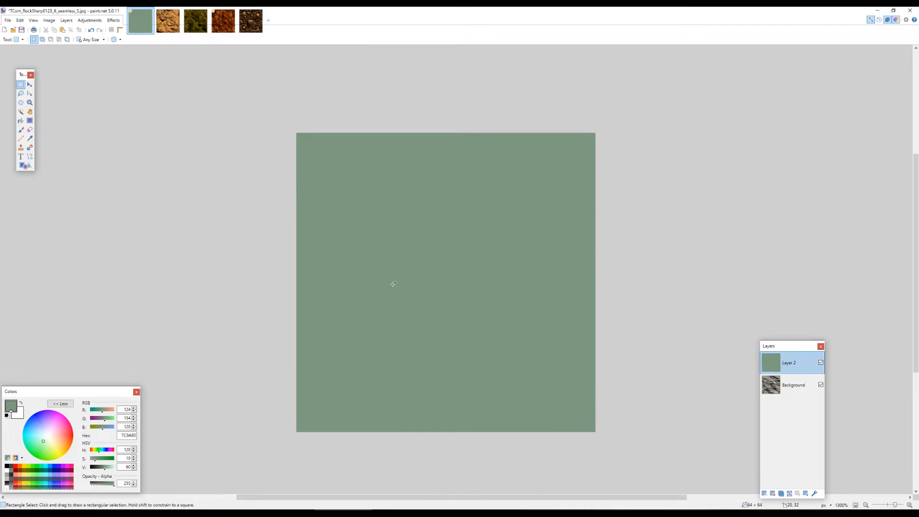
Lower the green layer's opacity to 167 and try the Multiply and Additive blend modes on it.
left_click(815, 494)
left_click_drag(480, 256, 456, 256)
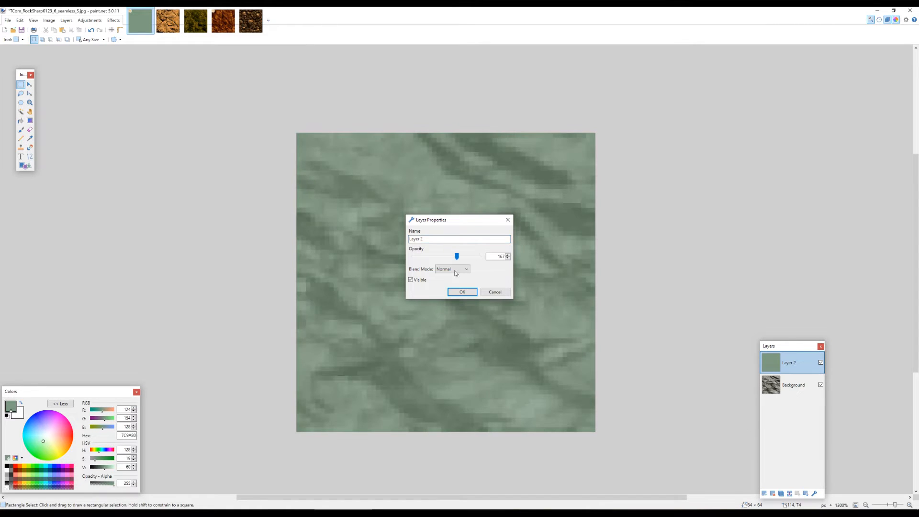
left_click(455, 270)
left_click(444, 283)
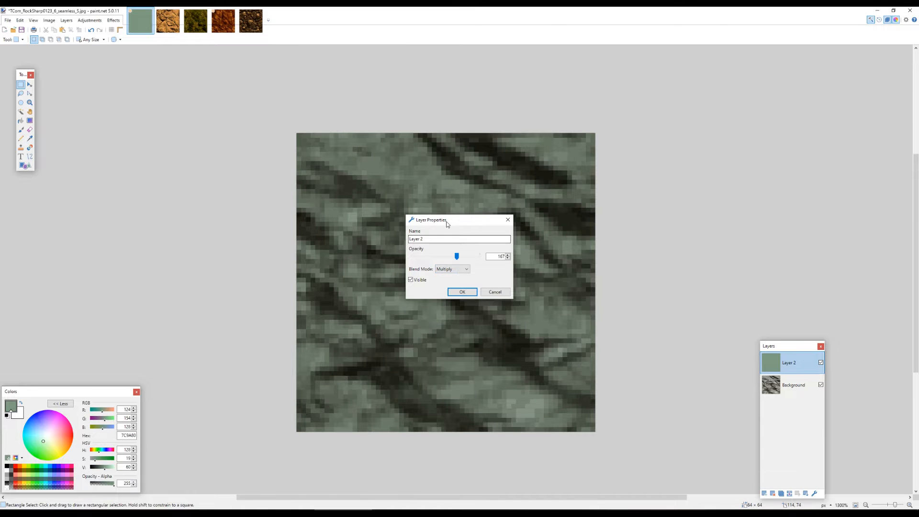
left_click_drag(446, 222, 96, 189)
scroll(106, 238, "down", 1)
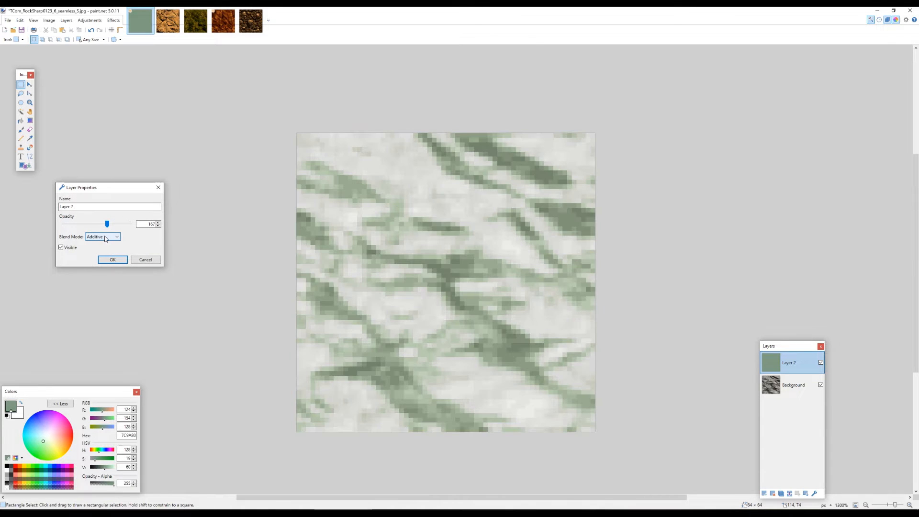
scroll(105, 239, "up", 1)
scroll(106, 238, "up", 1)
Set the green layer's blend mode to Overlay, adjust its opacity and inspect the tinted rock.
left_click(106, 238)
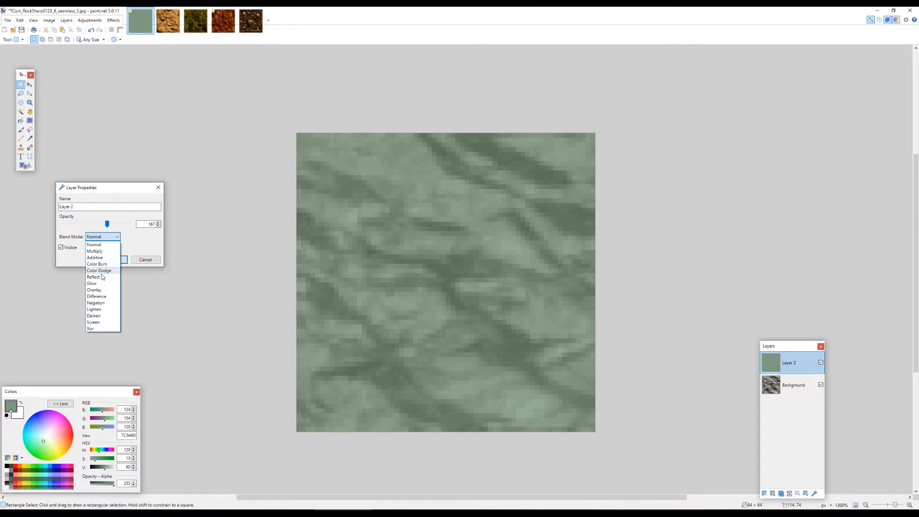
left_click(104, 290)
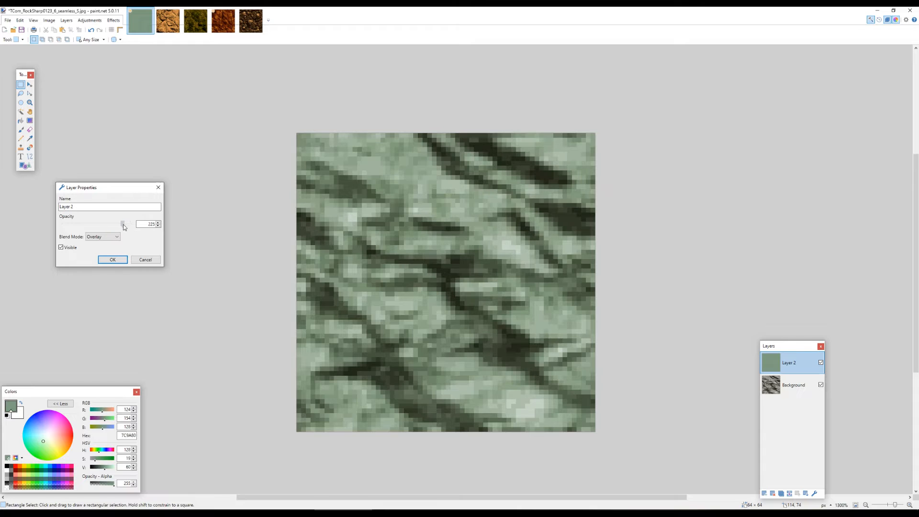
left_click_drag(124, 227, 110, 241)
left_click(112, 260)
scroll(504, 349, "down", 3)
scroll(503, 349, "down", 2)
scroll(503, 349, "up", 5)
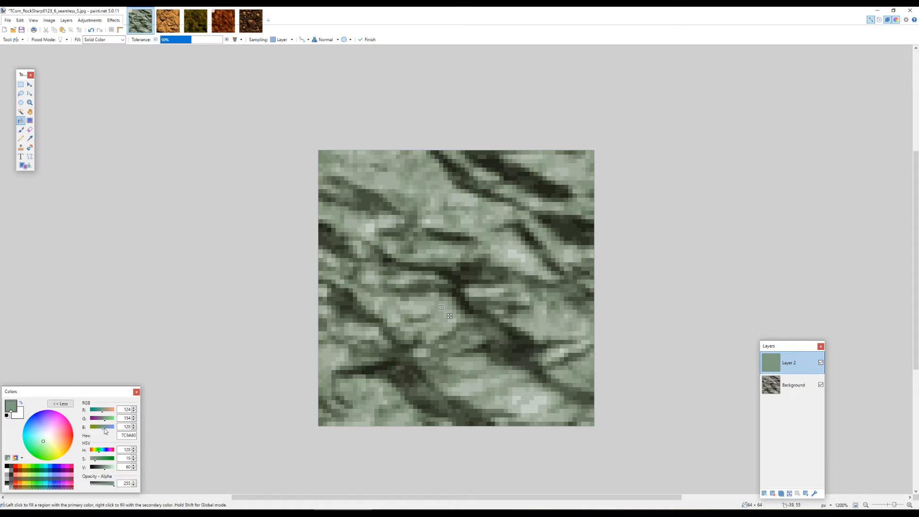
Recolour the overlay layer's fill to the slate blue 576D7F and merge the layer down into the Background.
left_click(107, 426)
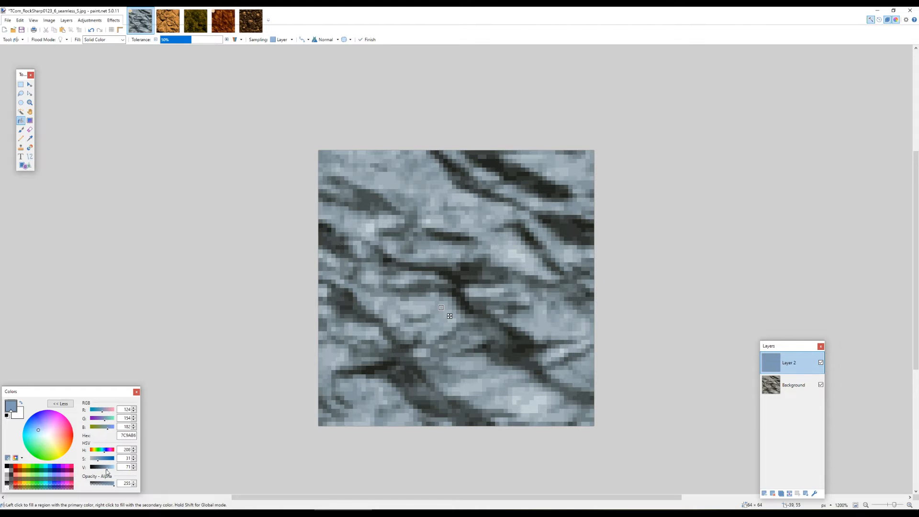
left_click_drag(105, 466, 102, 466)
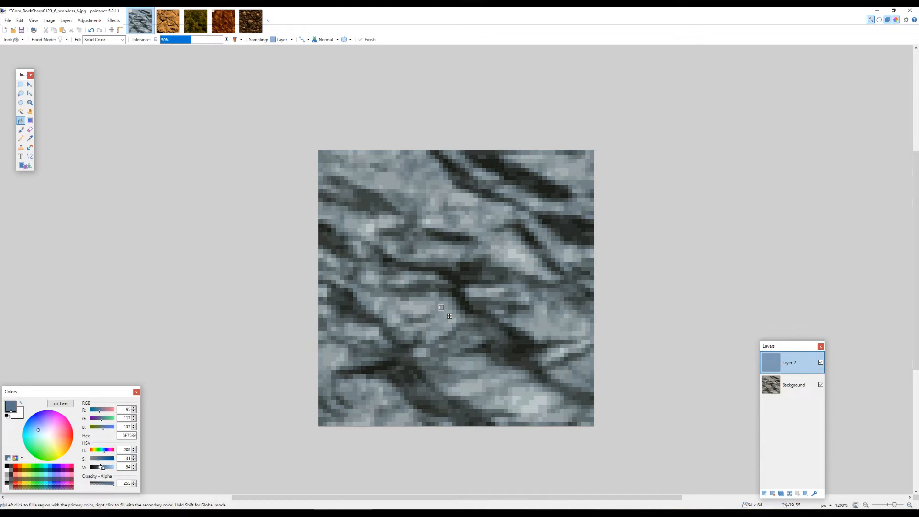
key("s")
scroll(452, 365, "down", 2)
scroll(570, 337, "up", 1)
left_click(789, 493)
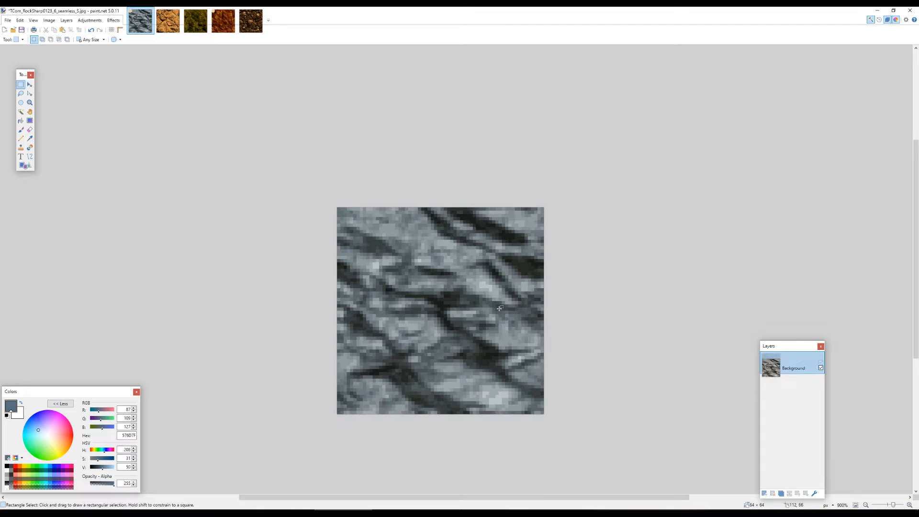
Paste the blue-tinted rock over the olive texture 00004251.png for comparison, and undo the paste.
key("ctrl+a")
left_click(327, 220)
left_click(196, 21)
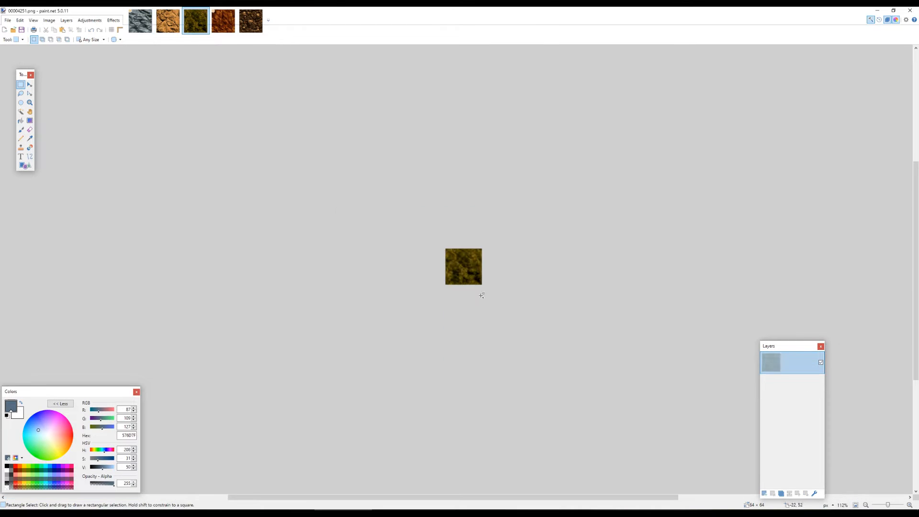
scroll(481, 292, "up", 3)
scroll(430, 249, "up", 3)
key("ctrl+v")
scroll(551, 361, "down", 3)
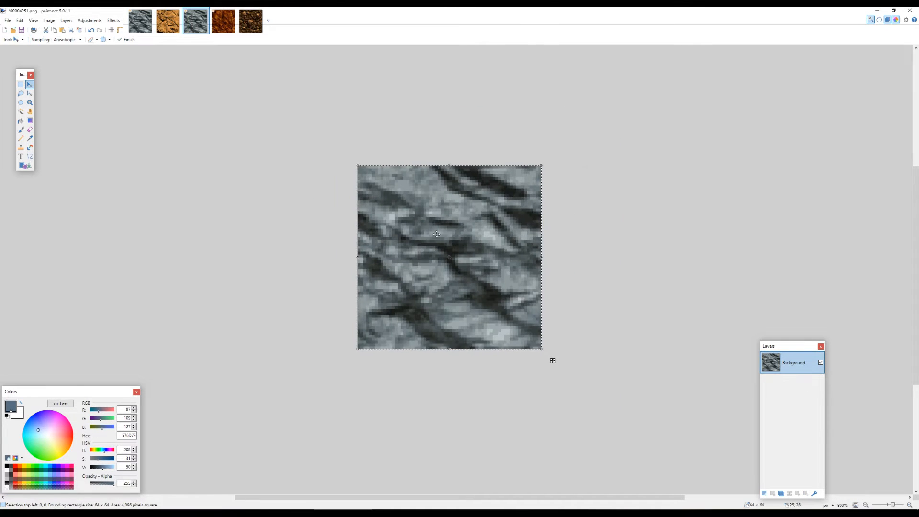
key("ctrl+z")
In the rock image, step back through the history to copy the plain 64 × 64 version, and restore the blue-tinted version.
left_click(140, 21)
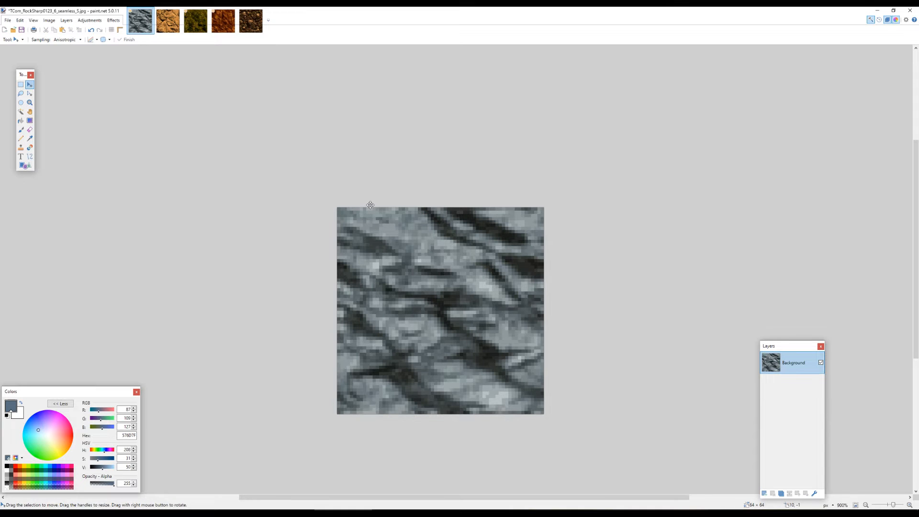
key("ctrl+z")
key("ctrl+z")
key("ctrl+z")
key("ctrl+z")
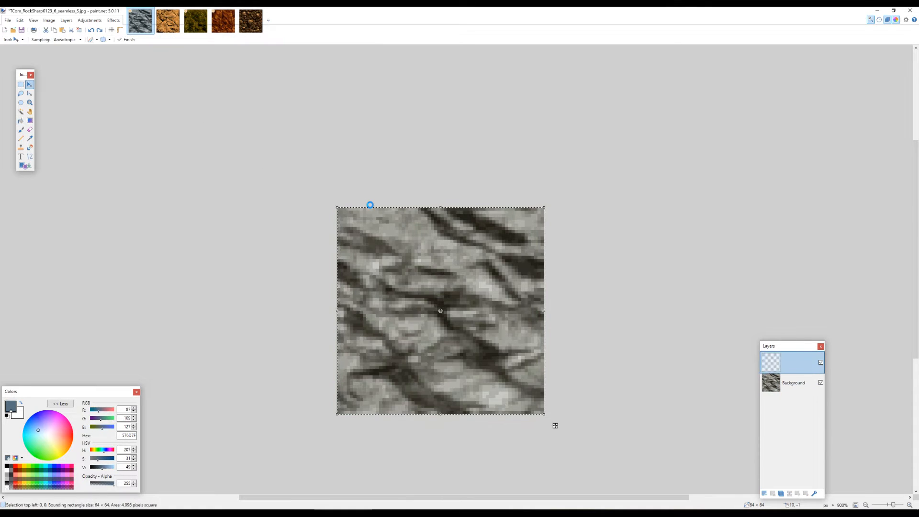
key("ctrl+z")
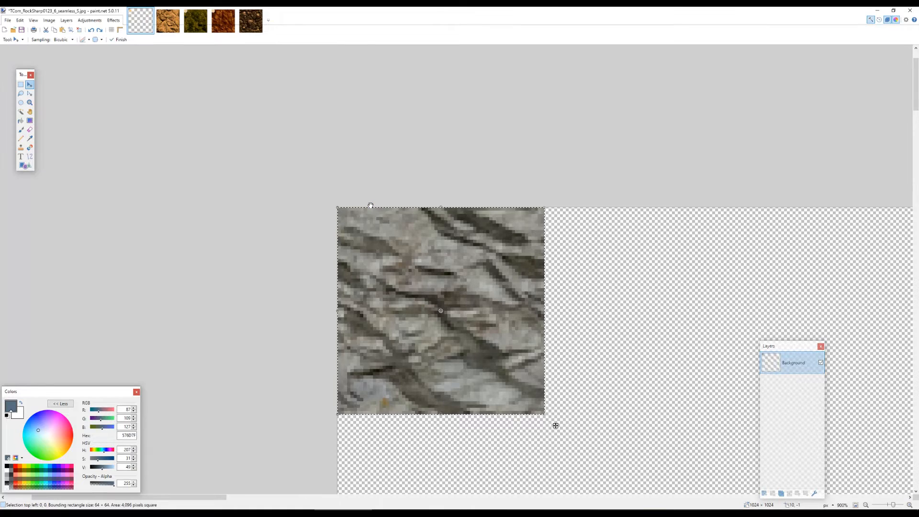
key("ctrl+z")
key("ctrl+z")
key("ctrl+z")
key("ctrl+z")
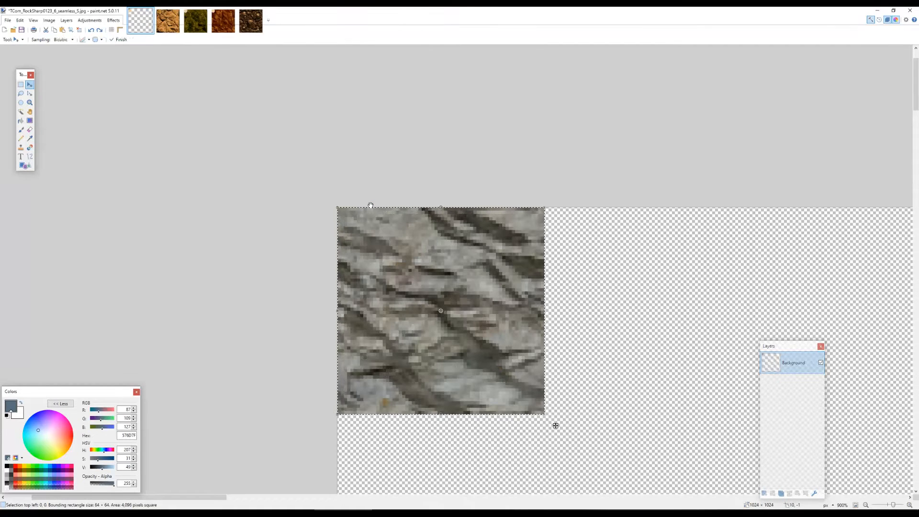
key("ctrl+z")
key("ctrl+z")
key("ctrl+z")
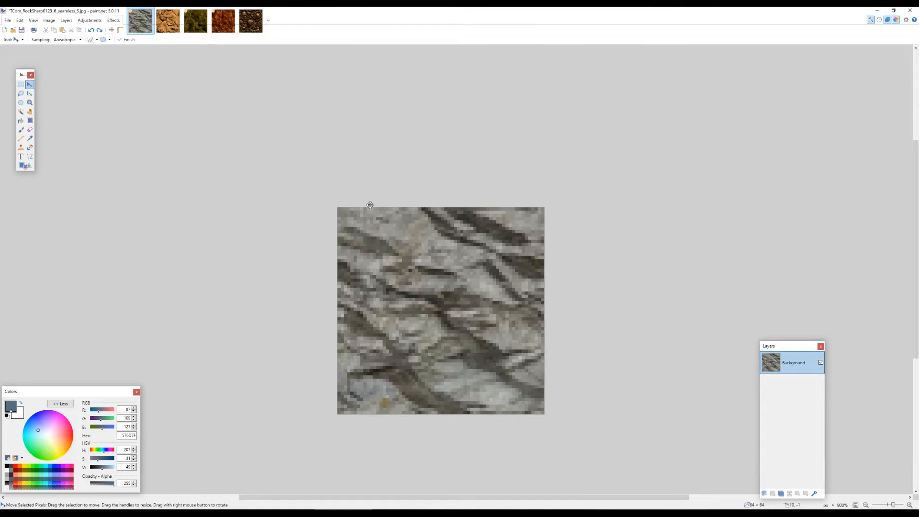
key("ctrl+z")
key("ctrl+z")
key("ctrl+z")
key("ctrl+z")
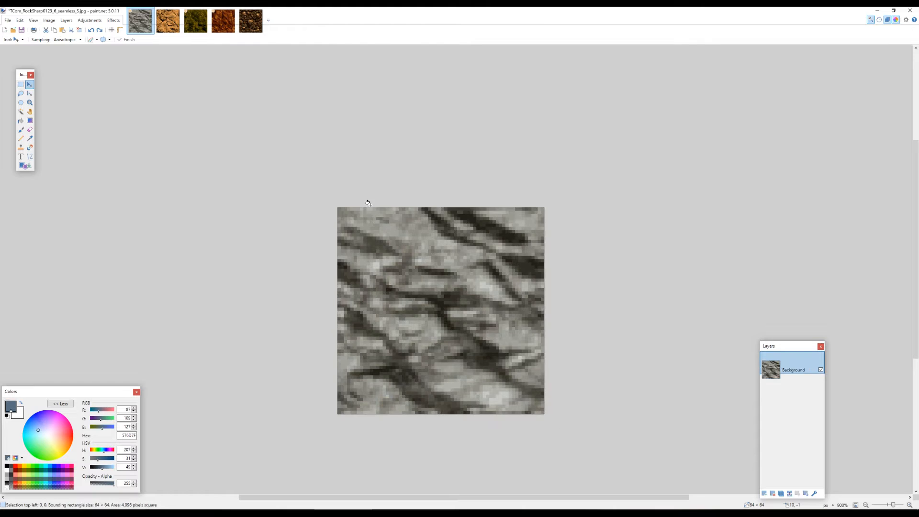
key("ctrl+z")
Add a new layer to the olive texture 00004251.png, paste the plain rock into it and deselect.
key("ctrl+Tab")
key("ctrl+Tab")
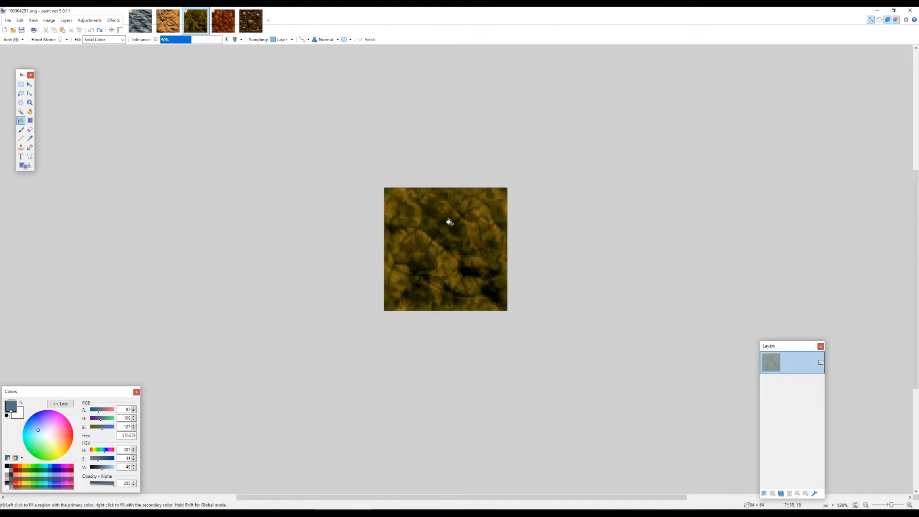
key("ctrl+v")
scroll(449, 224, "down", 5)
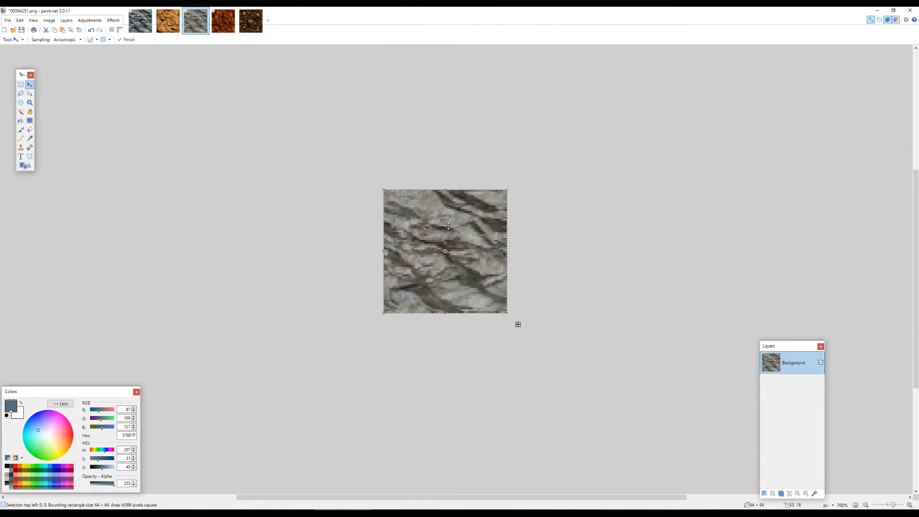
key("ctrl+z")
left_click(764, 493)
scroll(489, 264, "up", 6)
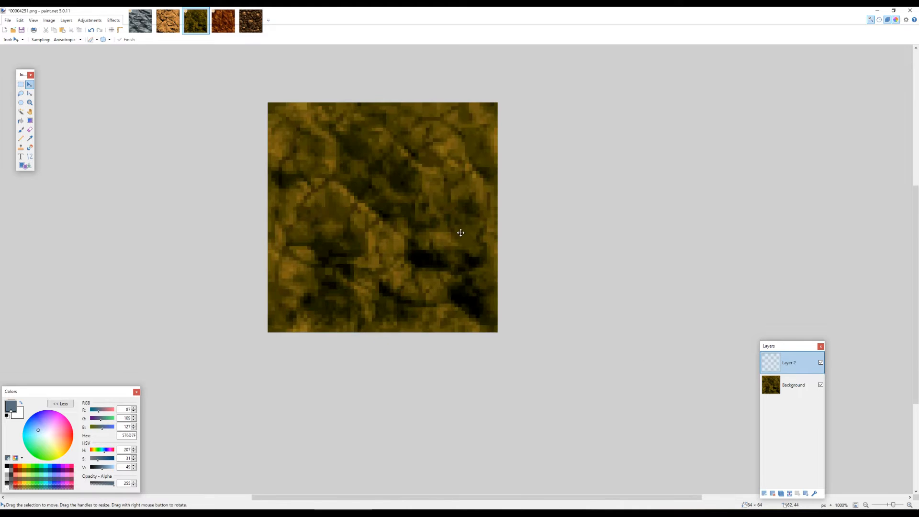
key("ctrl+v")
key("ctrl+d")
key("s")
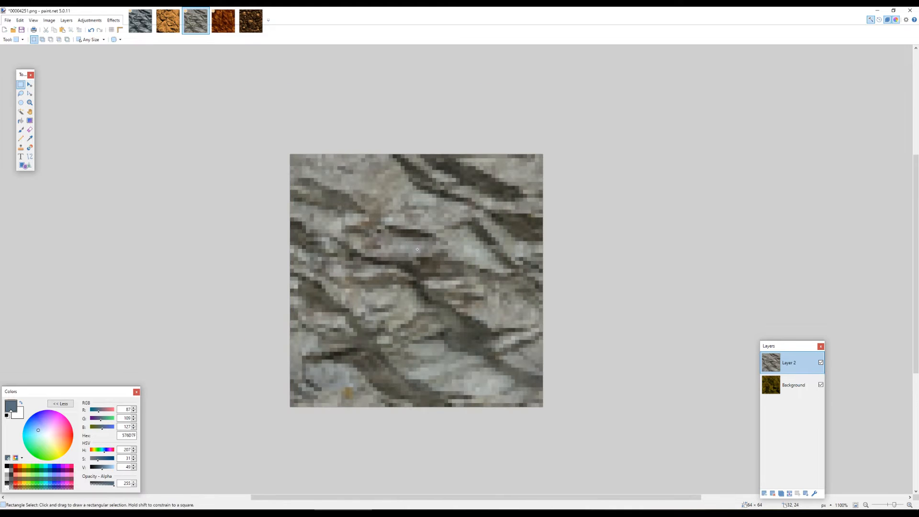
Toggle Layer 2's visibility to compare the plain rock with the olive texture, leaving the layer hidden.
left_click(821, 363)
left_click(821, 363)
left_click(821, 363)
left_click(821, 363)
left_click(821, 363)
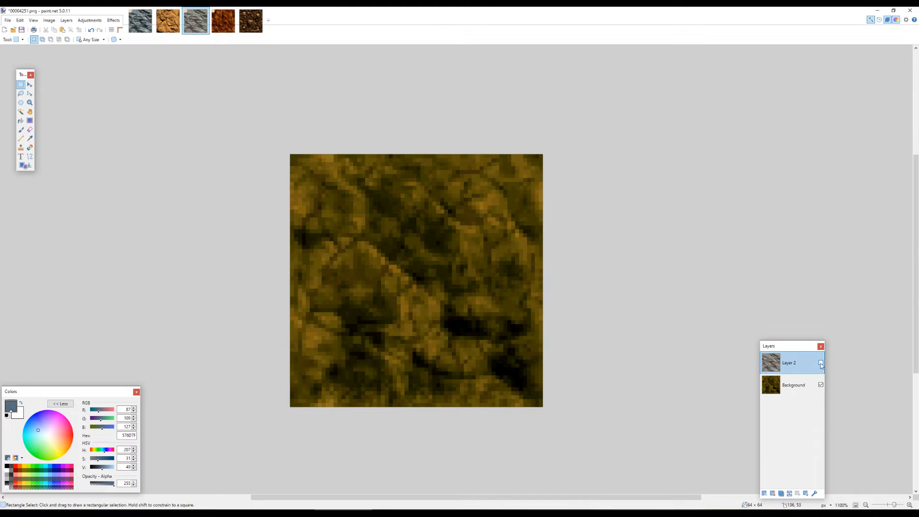
Copy the blue-tinted rock into a new layer above Layer 2 in 00004251.png.
left_click(146, 30)
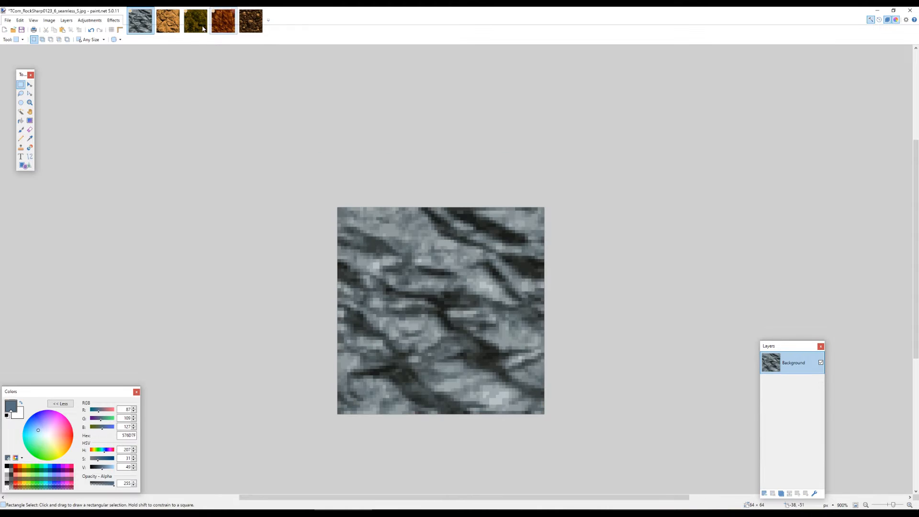
left_click(196, 22)
left_click(764, 493)
key("ctrl+v")
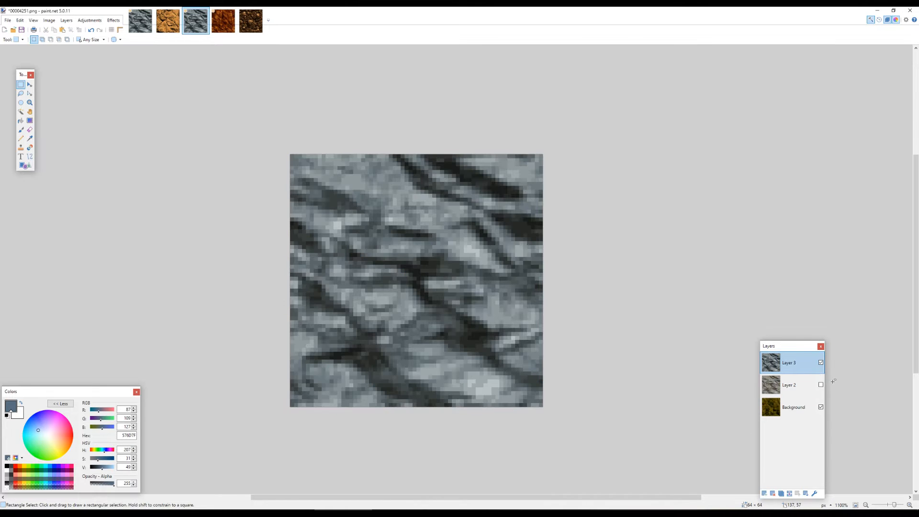
Show Layer 2 and toggle Layer 3's visibility to compare the blue-tinted rock with the plain rock at different zoom levels.
left_click(821, 385)
left_click(822, 364)
left_click(822, 364)
left_click(822, 363)
left_click(821, 363)
scroll(569, 318, "up", 4)
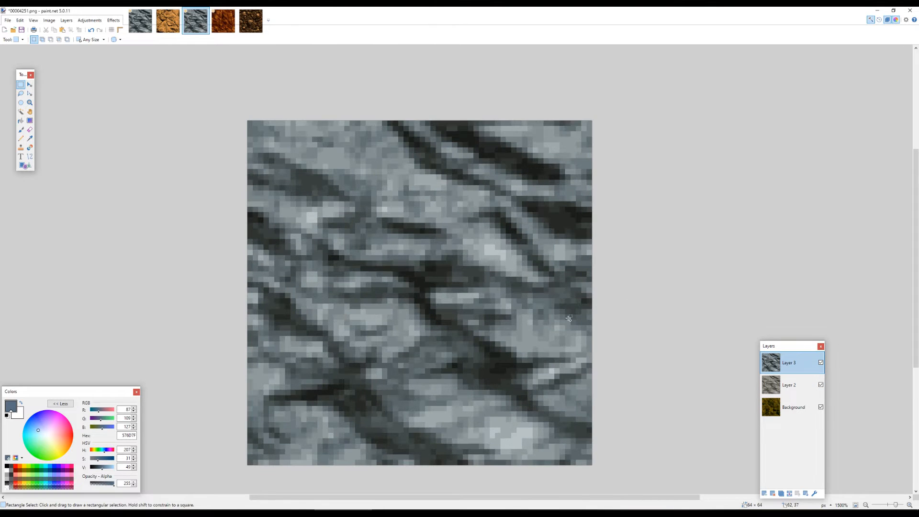
left_click_drag(567, 309, 572, 275)
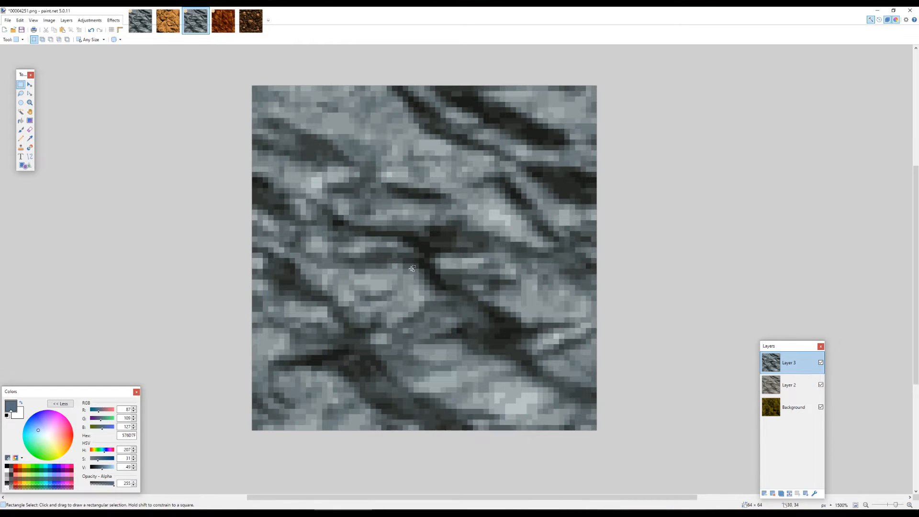
scroll(412, 268, "down", 6)
scroll(406, 215, "up", 3)
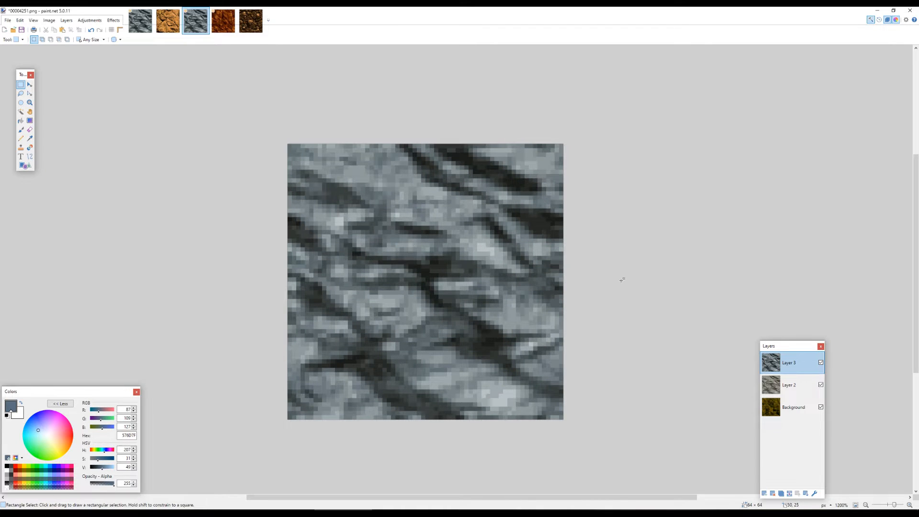
left_click(821, 363)
left_click(821, 363)
left_click(821, 384)
left_click(821, 363)
left_click(821, 363)
left_click(821, 363)
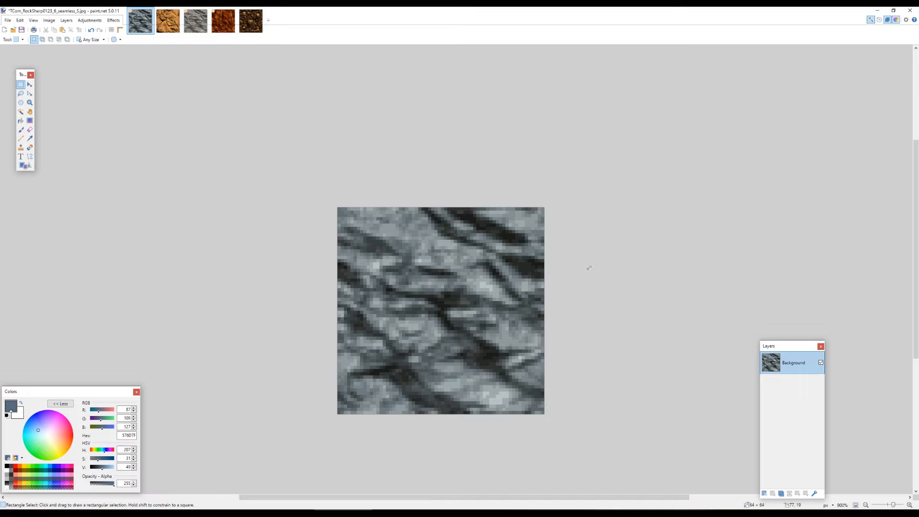
Return to the rock image and undo the merge so the slate blue overlay is a separate layer again.
scroll(513, 250, "down", 1)
scroll(463, 340, "up", 1)
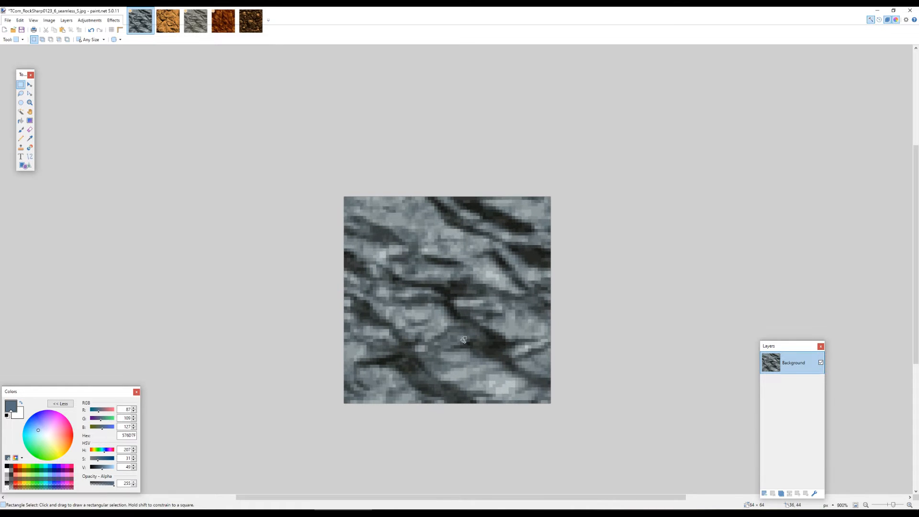
scroll(478, 323, "up", 2)
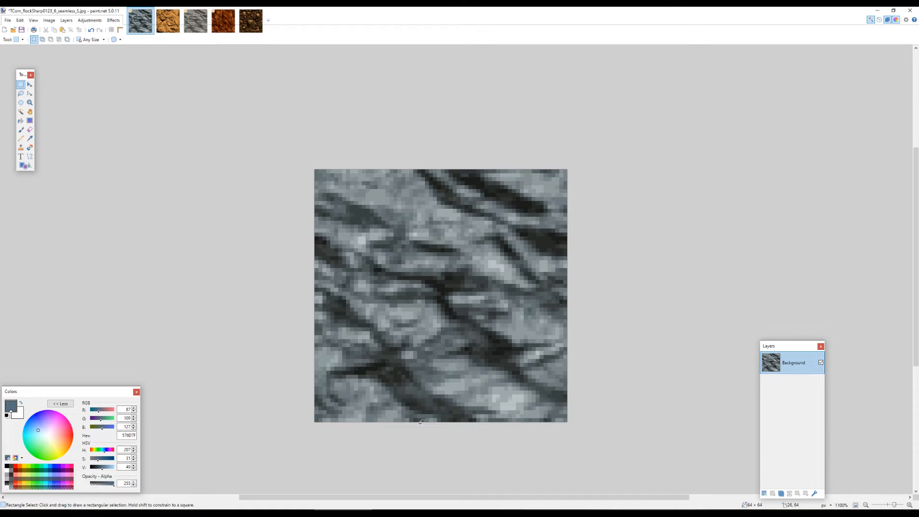
scroll(431, 358, "up", 4)
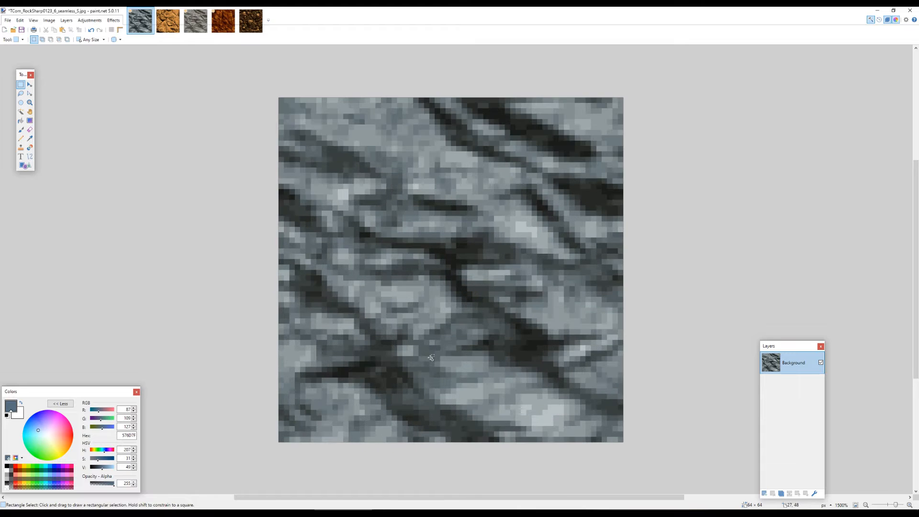
key("ctrl+z")
key("ctrl+z")
key("ctrl+z")
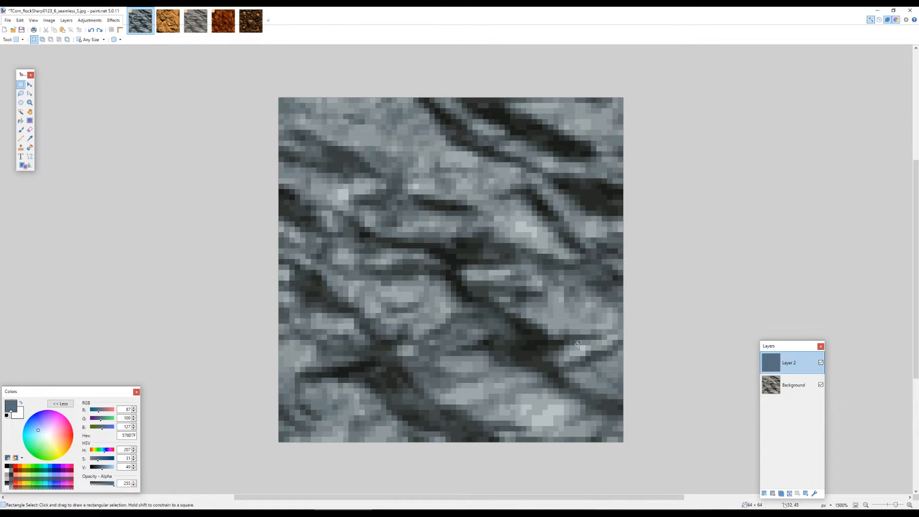
Toggle the slate blue overlay's visibility to compare the rock with and without the tint, and inspect its pixels.
left_click(821, 363)
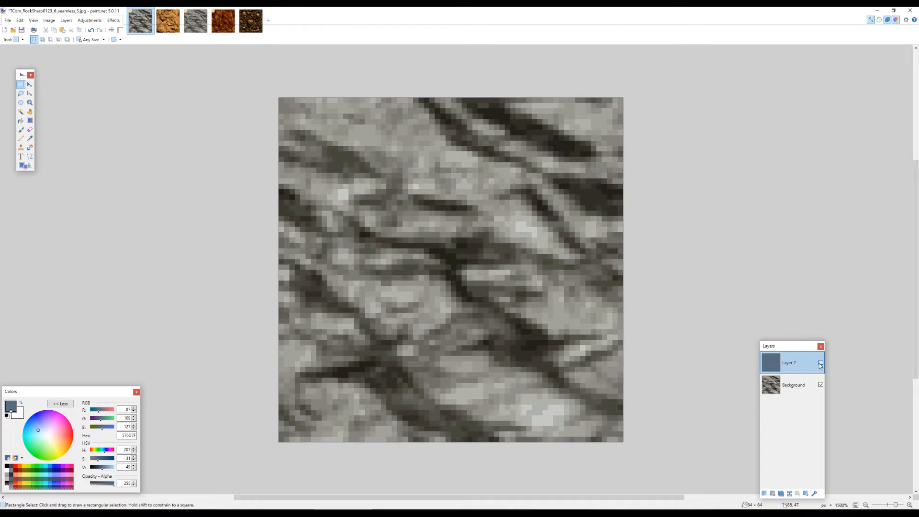
left_click(821, 363)
left_click(821, 364)
left_click(820, 363)
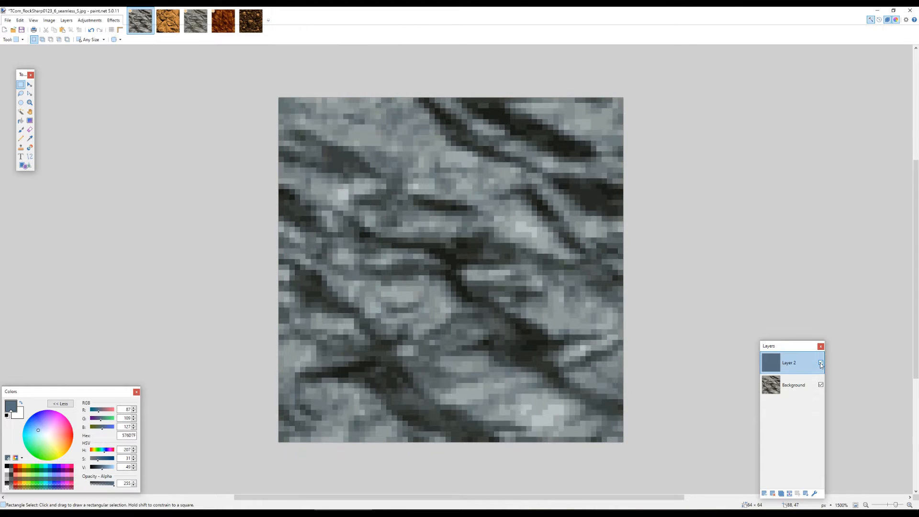
left_click(821, 364)
left_click(820, 363)
scroll(415, 278, "down", 1)
scroll(445, 248, "up", 1)
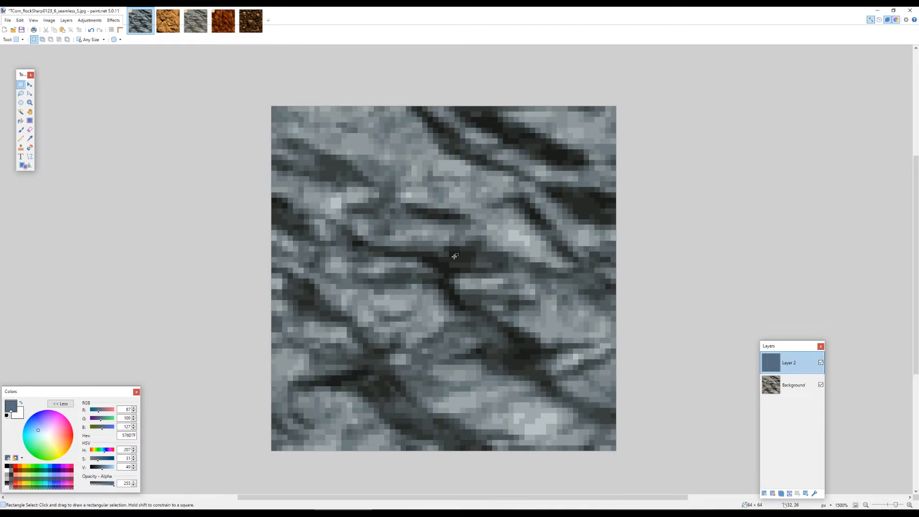
scroll(449, 249, "down", 1)
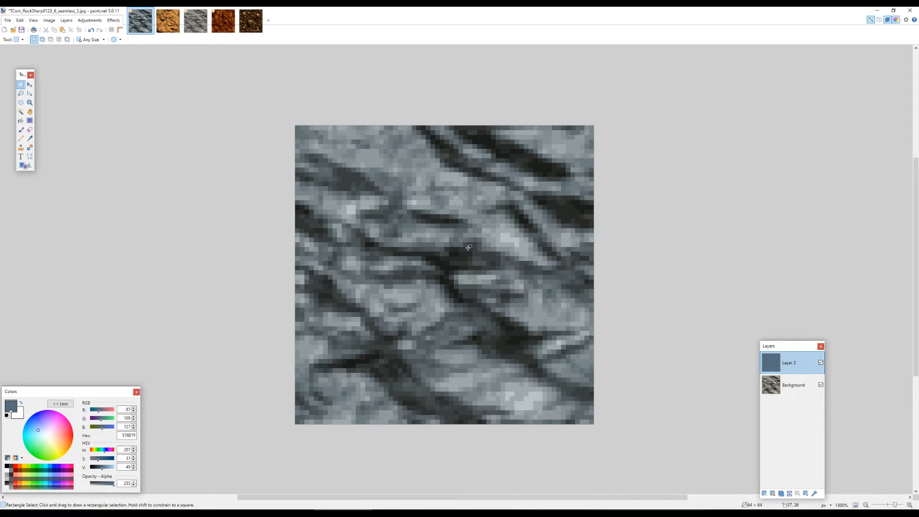
scroll(473, 241, "up", 1)
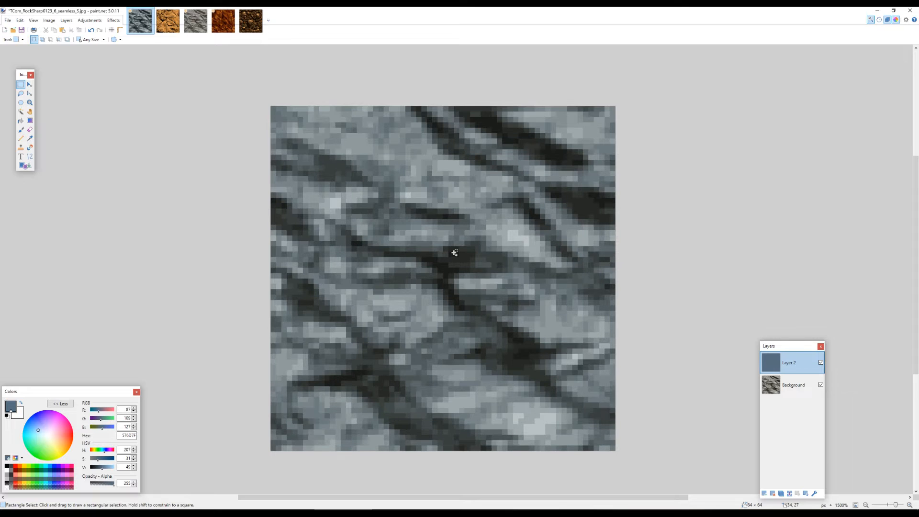
left_click(89, 22)
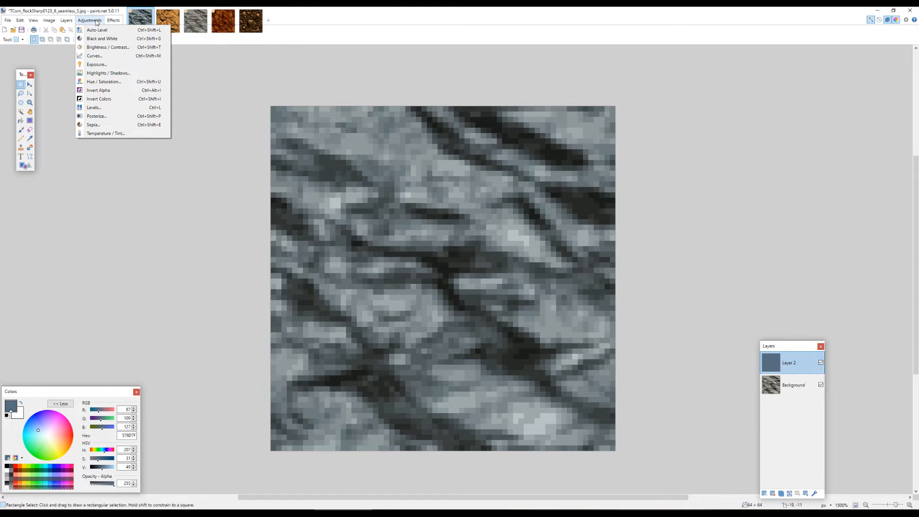
mouse_move(111, 22)
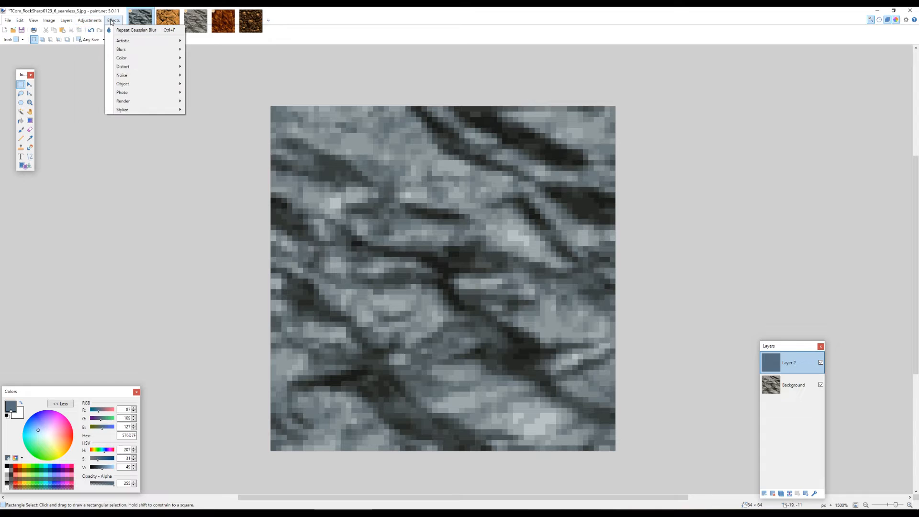
left_click(263, 150)
Compare the untinted and tinted rock again by switching Layer 2 off and on and by stepping through its visibility history.
scroll(517, 263, "down", 2)
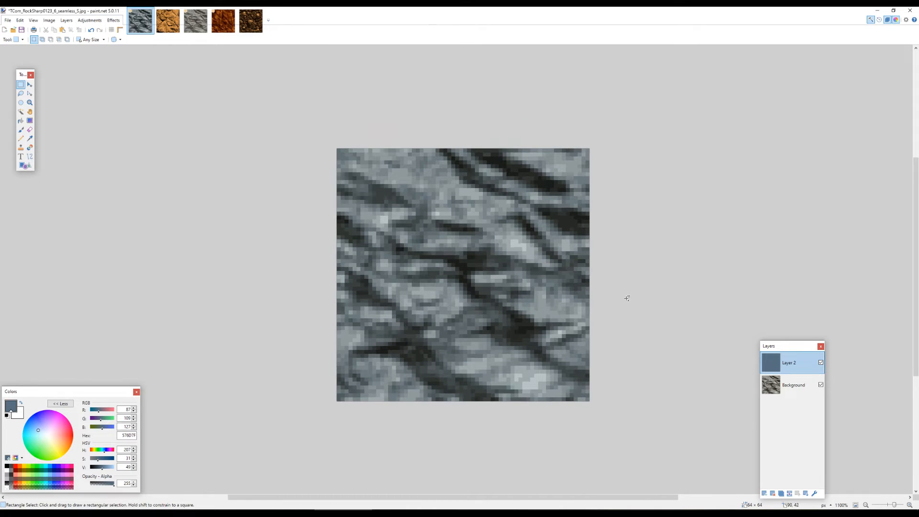
scroll(585, 285, "up", 2)
left_click(821, 363)
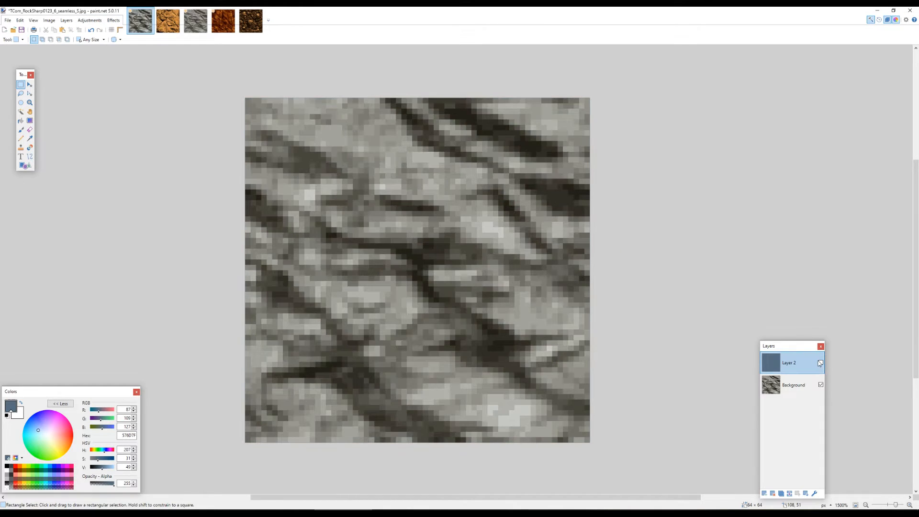
left_click(821, 363)
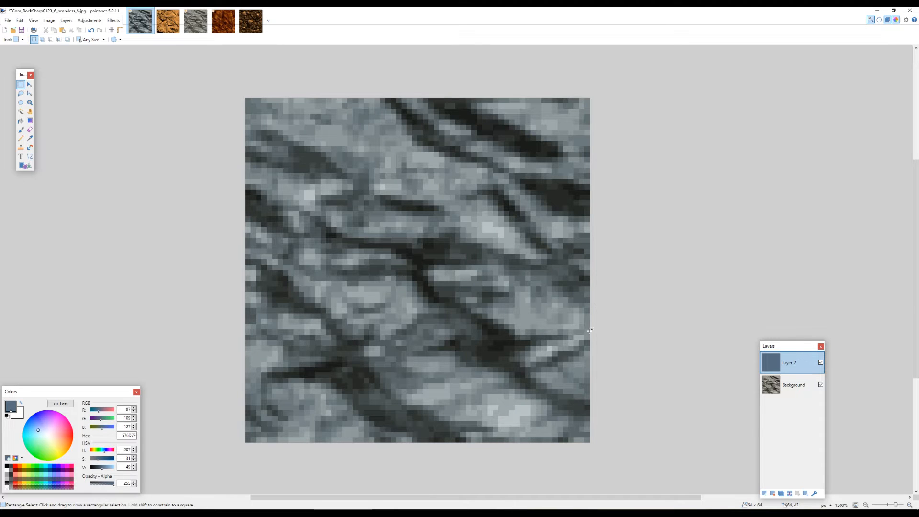
scroll(547, 326, "down", 2)
scroll(576, 327, "up", 1)
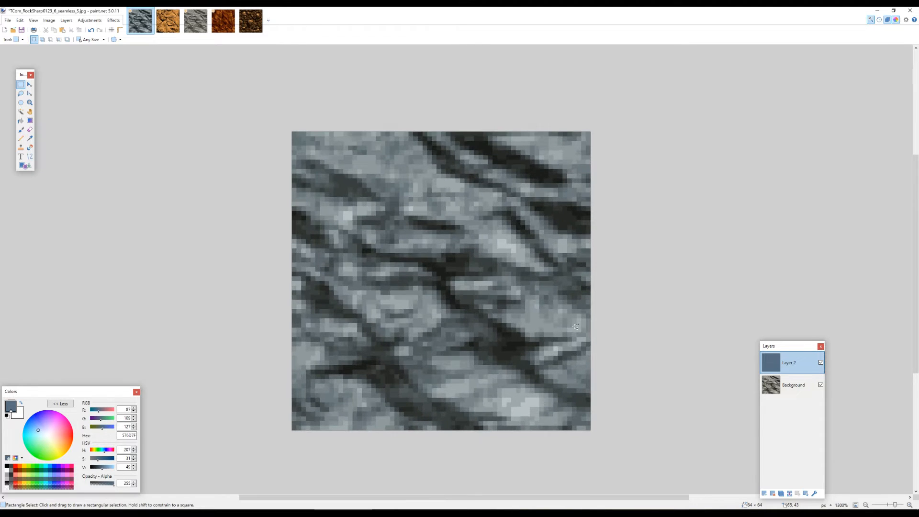
key("ctrl+z")
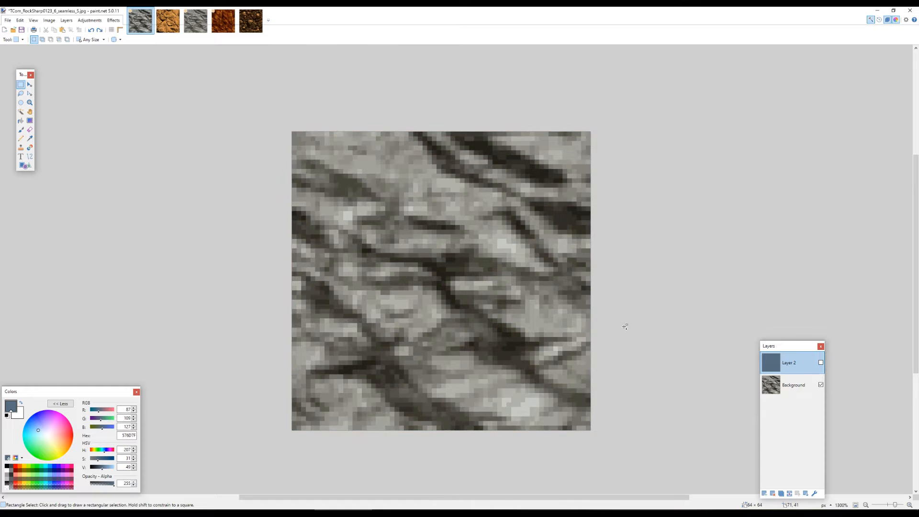
key("ctrl+y")
key("ctrl+z")
key("ctrl+y")
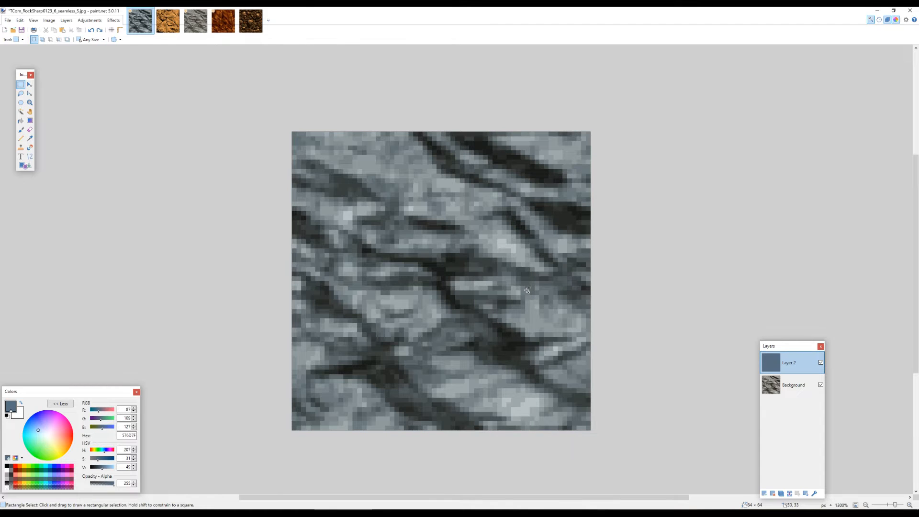
key("ctrl+z")
key("ctrl+y")
Undo the blue-tint edits until the overlay layer is gone and only the untinted rock background remains.
key("ctrl+z")
key("ctrl+z")
key("ctrl+z")
key("ctrl+z")
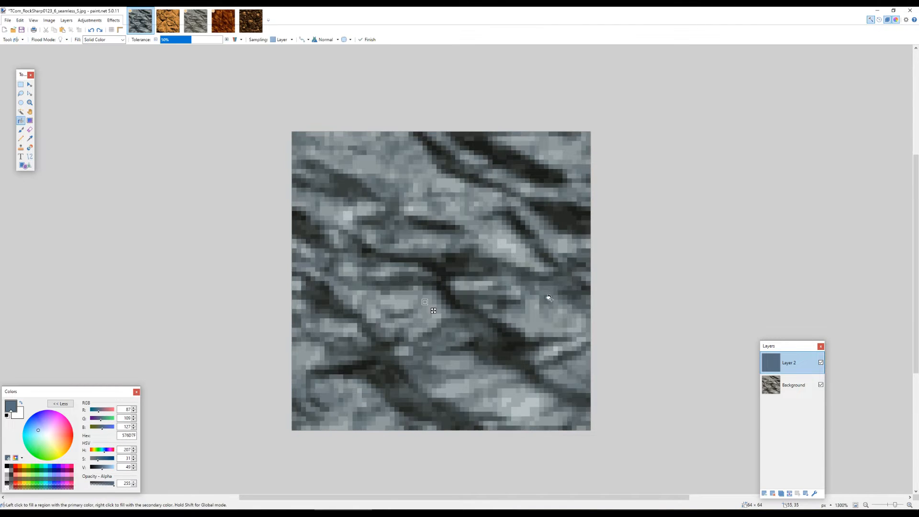
key("ctrl+y")
key("ctrl+z")
key("ctrl+z")
key("ctrl+z")
key("ctrl+z")
key("ctrl+z")
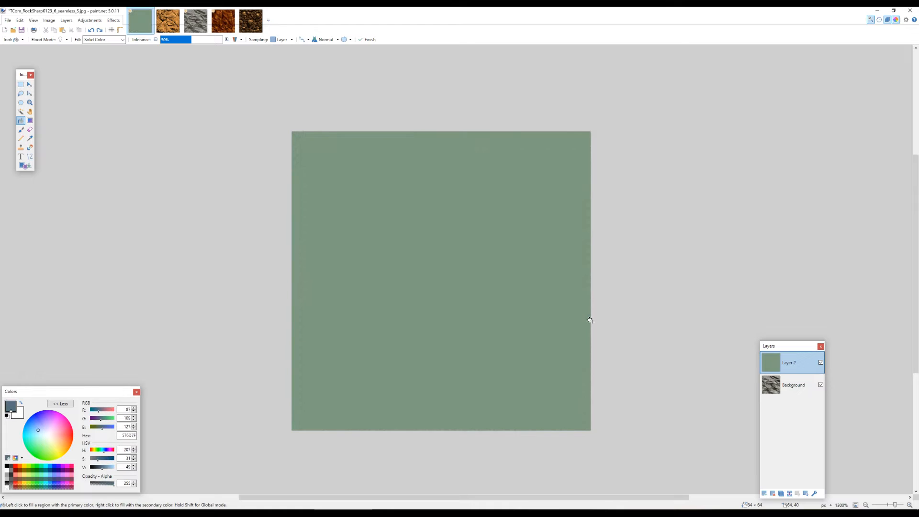
key("ctrl+z")
key("ctrl+z")
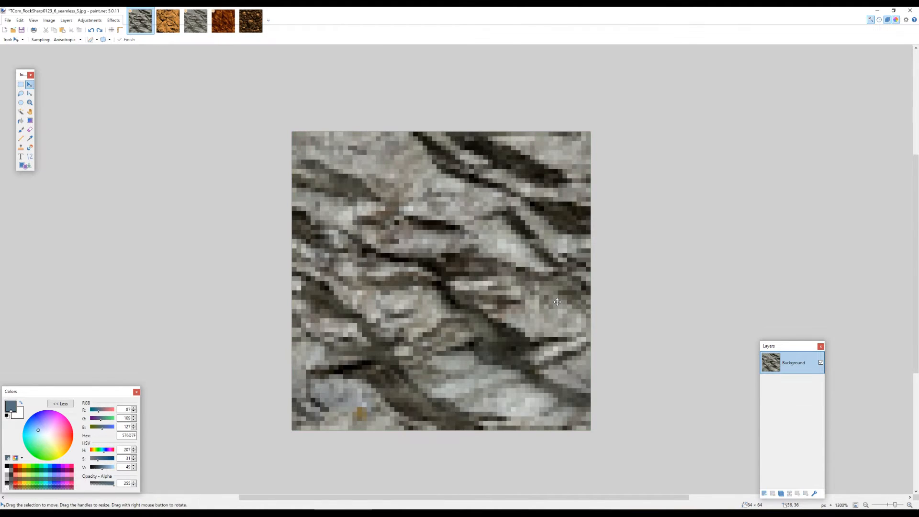
Step back and forth through the rock's history to compare the blurred and sharp versions, ending on the sharp one.
key("ctrl+z")
scroll(518, 298, "up", 1)
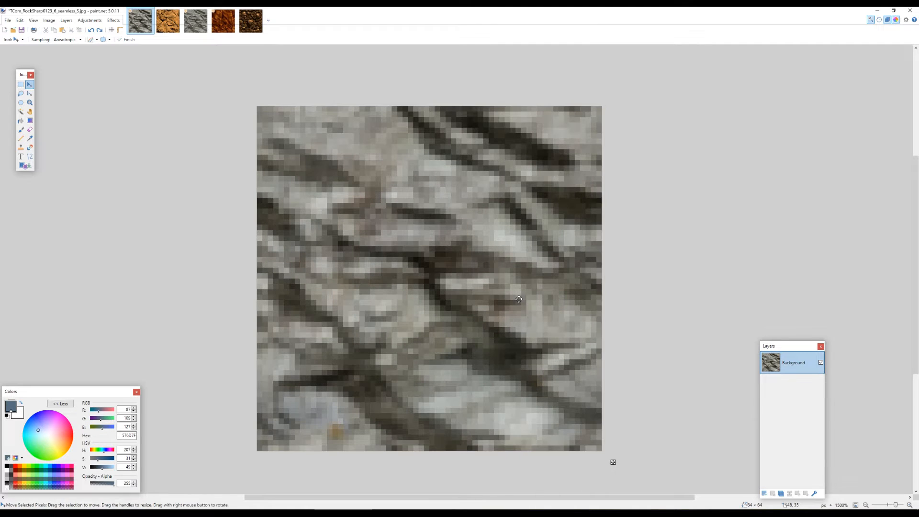
scroll(438, 273, "down", 1)
key("ctrl+y")
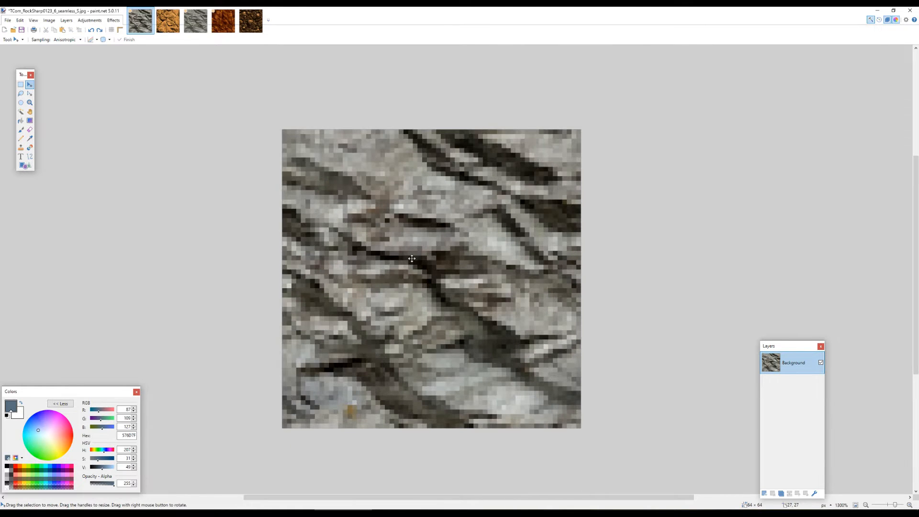
key("ctrl+z")
key("ctrl+y")
Copy the entire sharp rock and paste it into a new 64 × 64 image in GIMP.
key("ctrl+a")
key("alt+Tab")
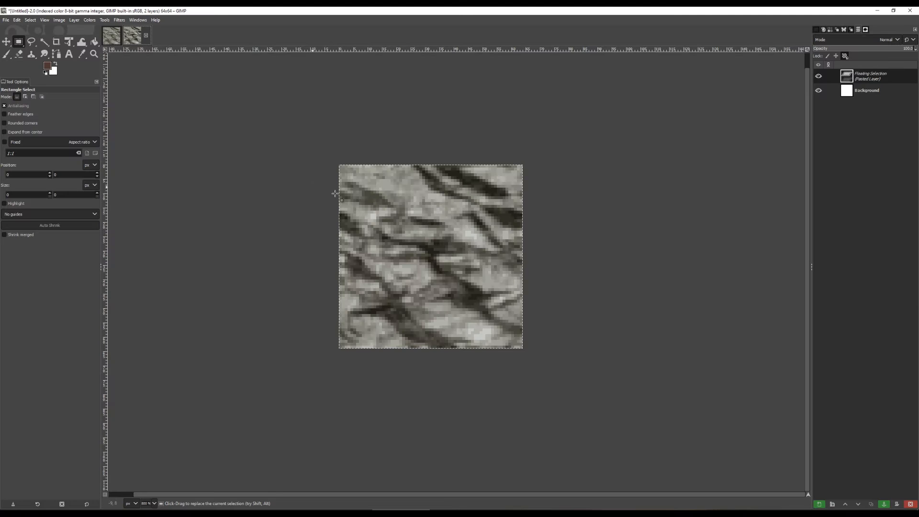
key("ctrl+n")
key("Return")
key("ctrl+v")
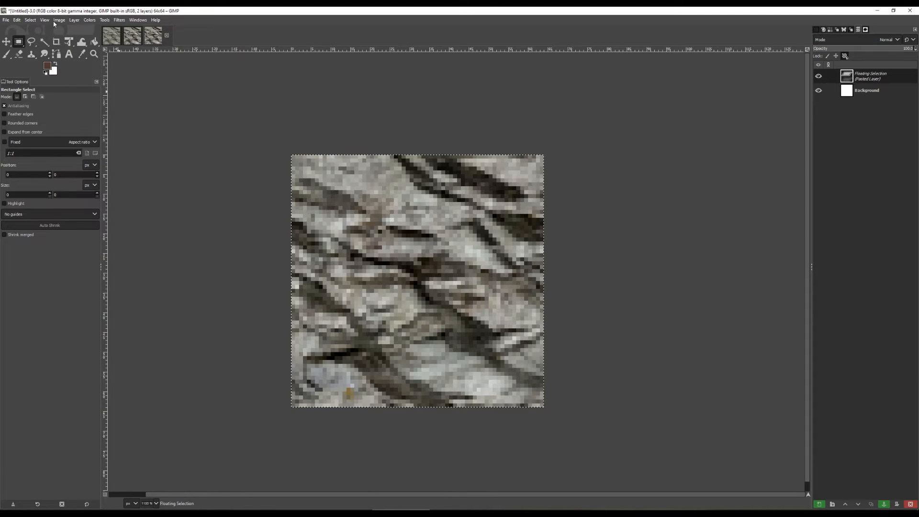
Convert the pasted sharp rock to indexed colors with an optimum palette of 16 colors and no dithering.
left_click(59, 20)
mouse_move(66, 45)
left_click(161, 62)
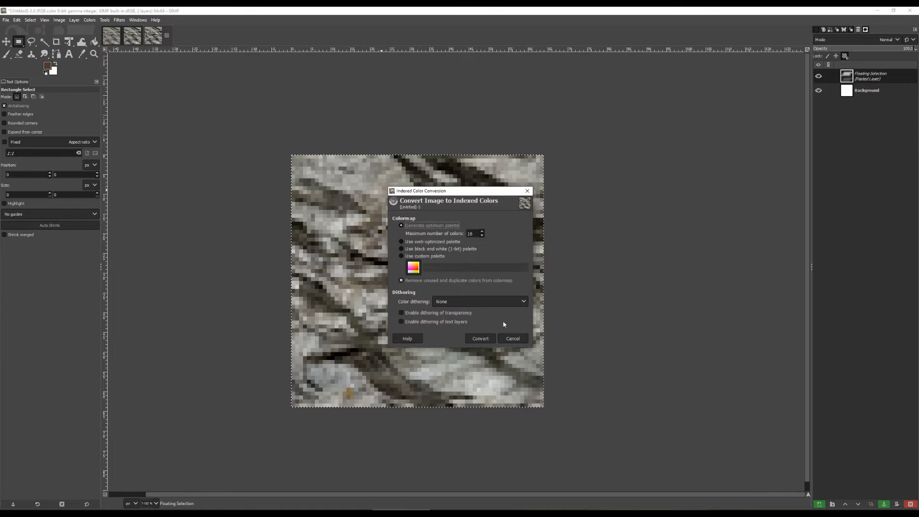
left_click(480, 338)
Switch to paint.net and paste the indexed sharp rock into a new 64 × 64 image.
key("alt+Tab")
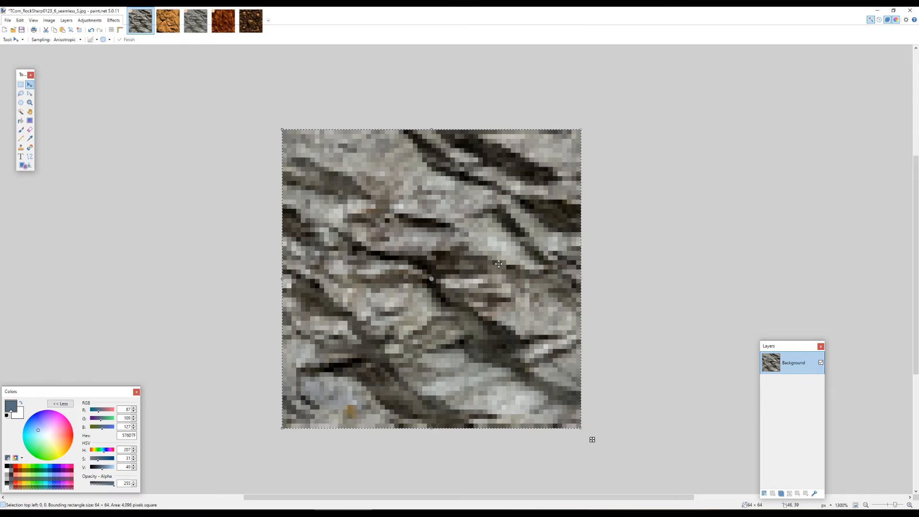
key("ctrl+n")
left_click(458, 304)
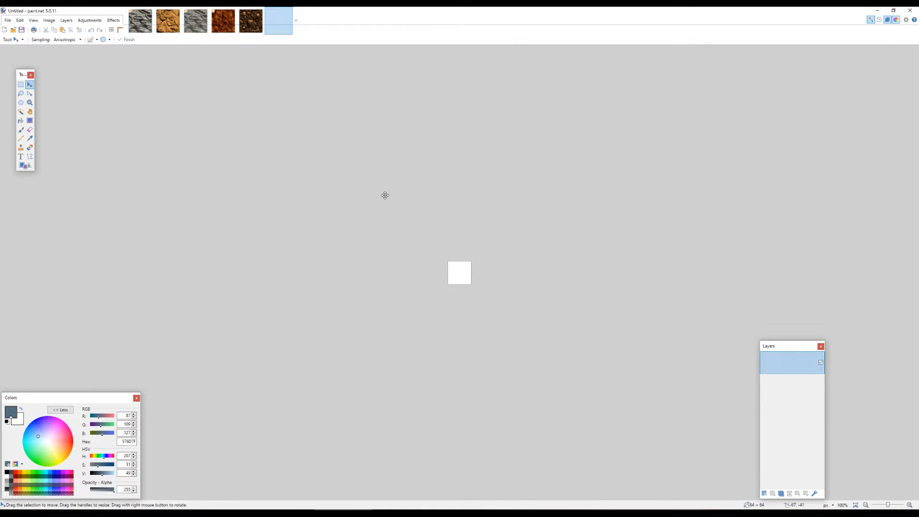
key("ctrl+v")
scroll(454, 263, "up", 10)
Apply a Gaussian Blur to the indexed rock and inspect the softened texture at different zoom levels.
left_click(114, 20)
mouse_move(121, 50)
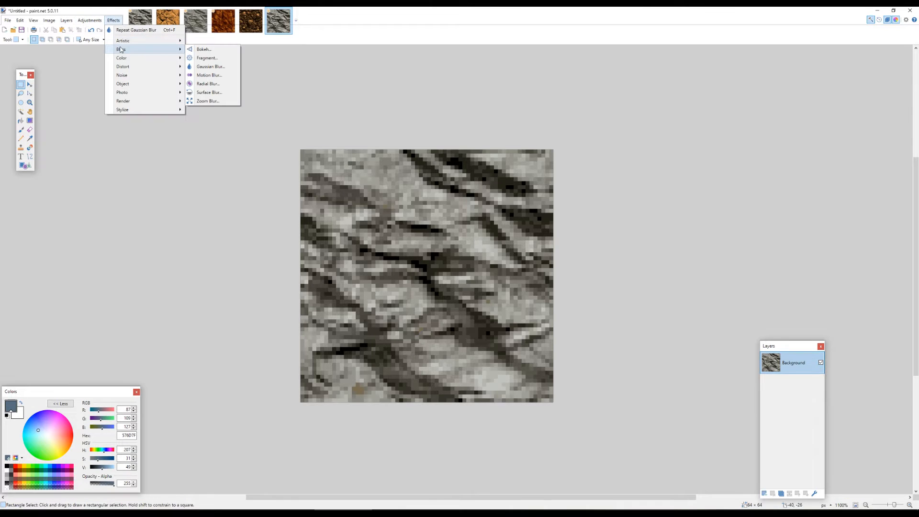
left_click(209, 66)
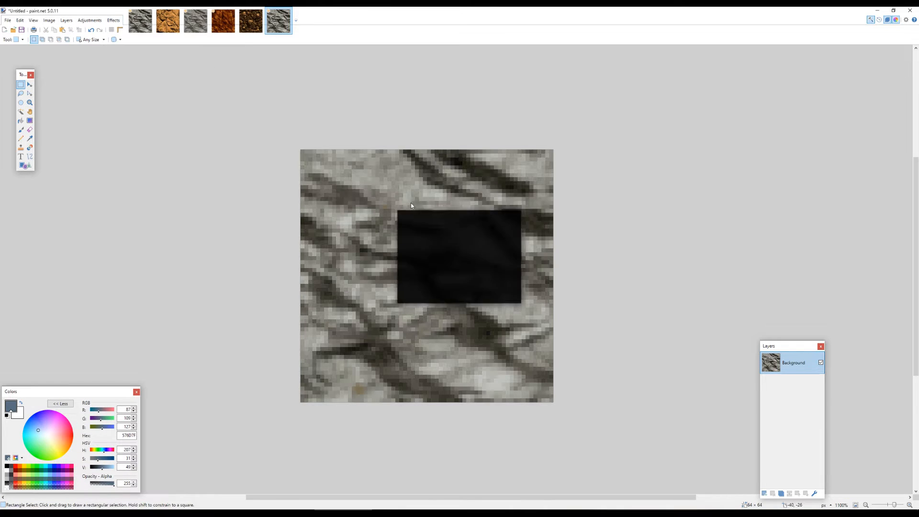
left_click_drag(418, 216, 558, 186)
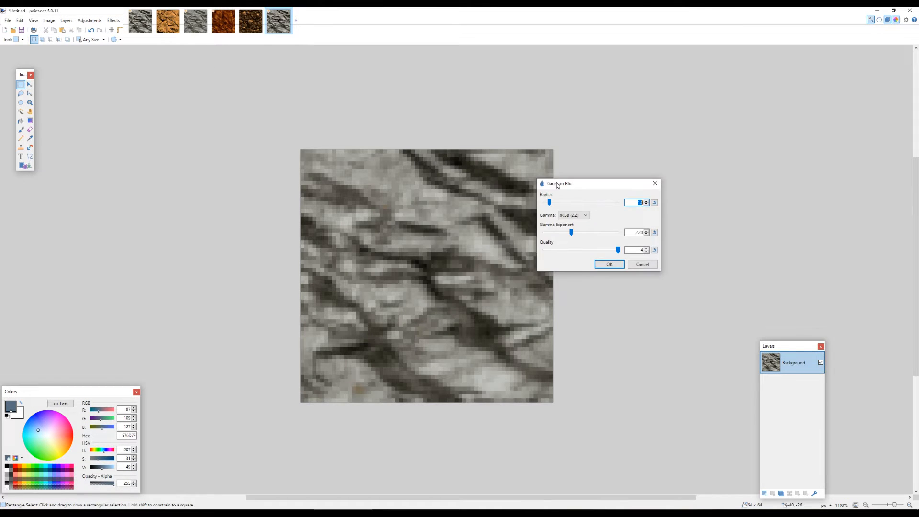
left_click(609, 264)
scroll(425, 248, "down", 6)
scroll(425, 247, "up", 5)
scroll(425, 247, "up", 3)
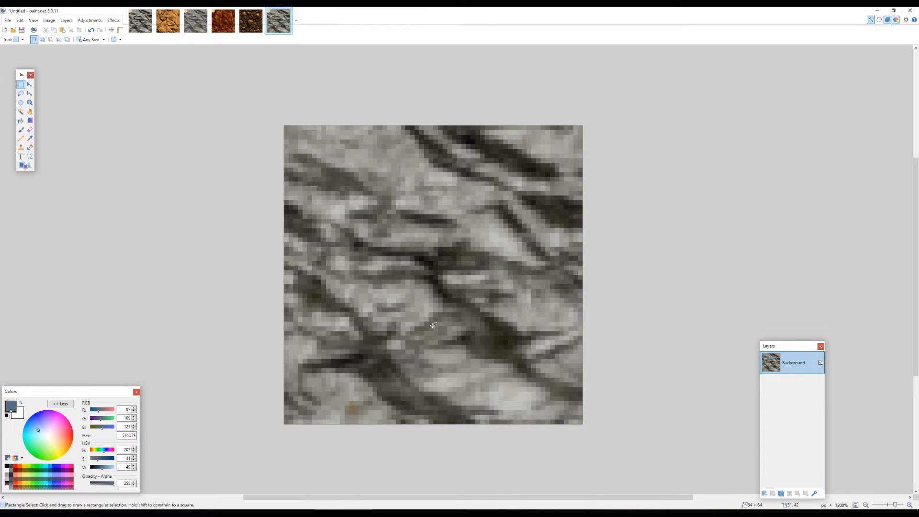
scroll(414, 307, "down", 1)
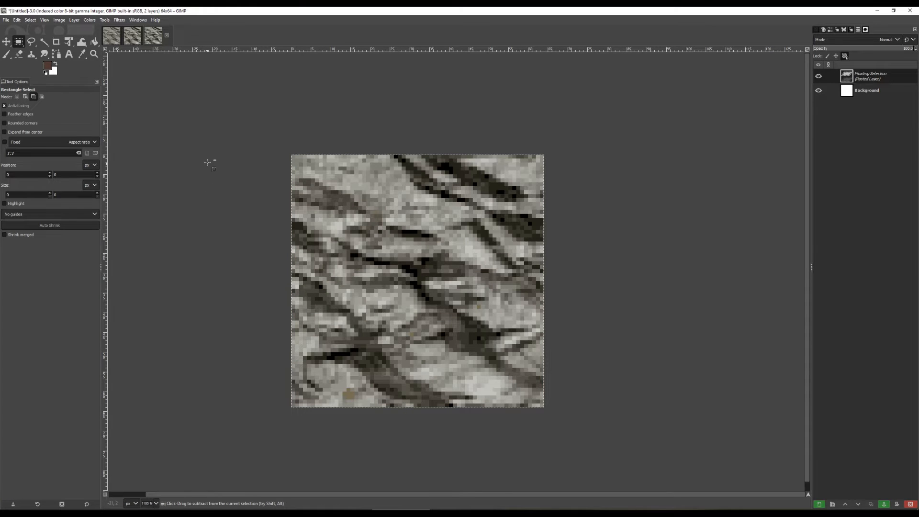
Paste the blurred indexed rock into a new 64 × 64 image in GIMP.
key("ctrl+n")
key("Return")
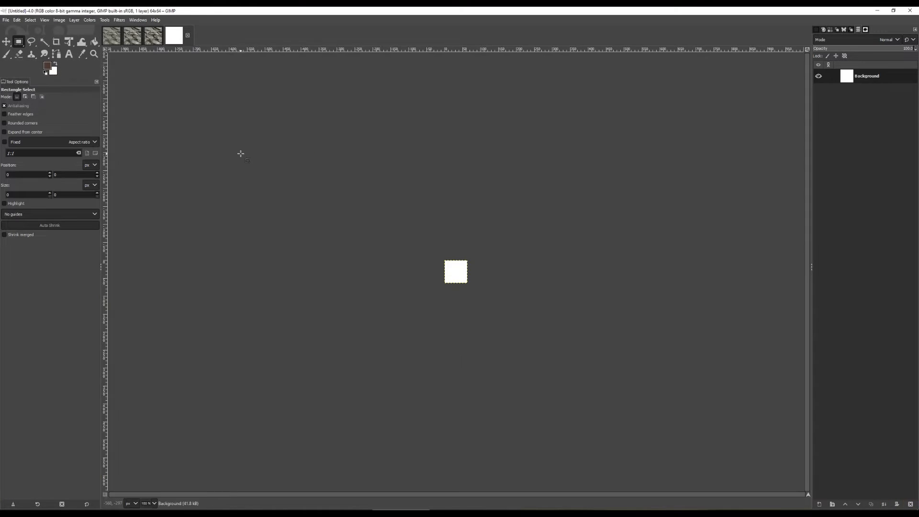
key("ctrl+v")
key("shift+ctrl+j")
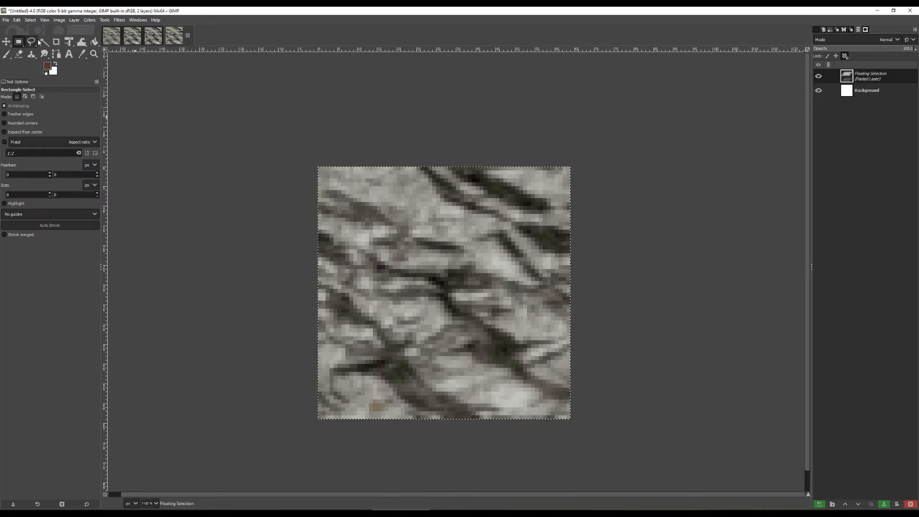
Convert the blurred rock image to indexed colors again, using a 16-color optimum palette without dithering.
left_click(59, 19)
mouse_move(72, 45)
left_click(158, 62)
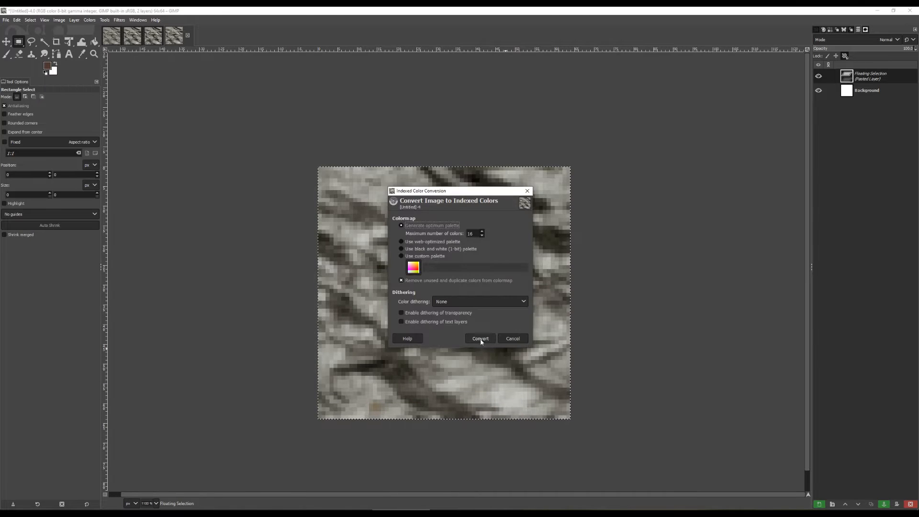
left_click(481, 339)
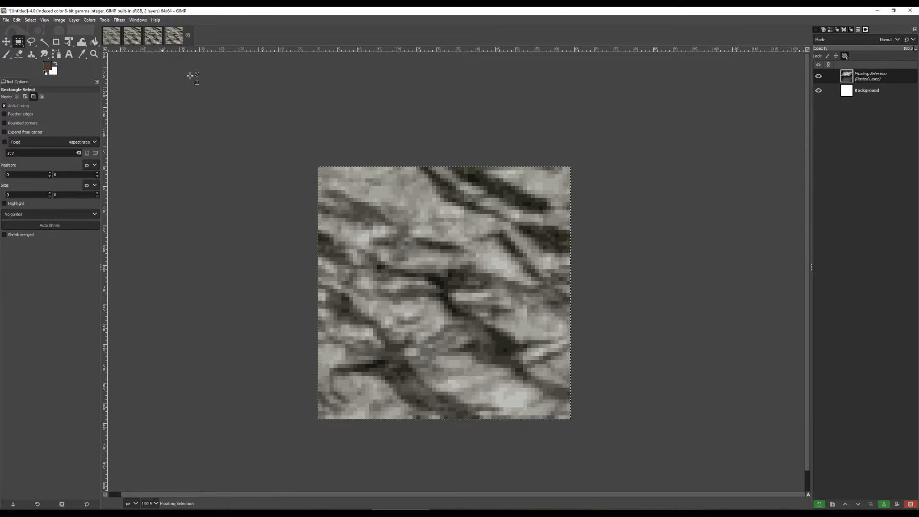
Compare the blurred, re-indexed rock with the sharp indexed rock in the other open GIMP image.
left_click(155, 38)
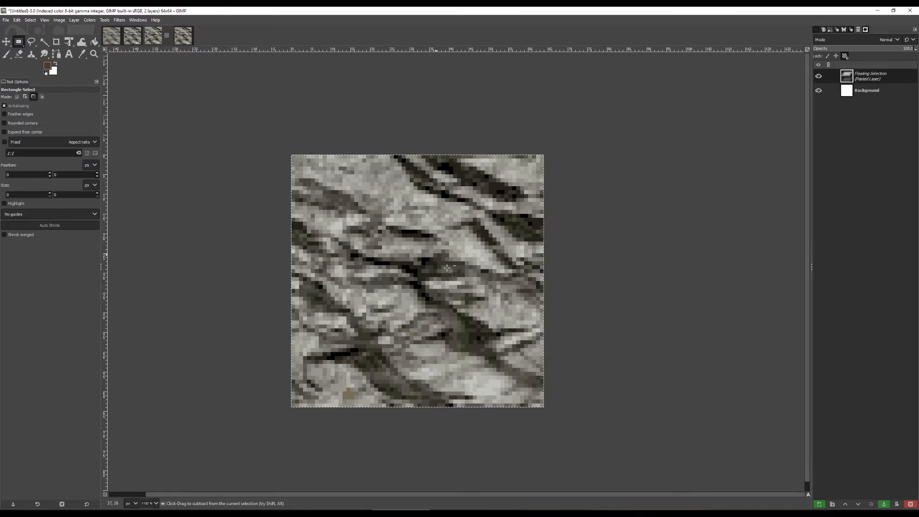
scroll(452, 286, "up", 2)
key("ctrl+z")
scroll(434, 277, "down", 2)
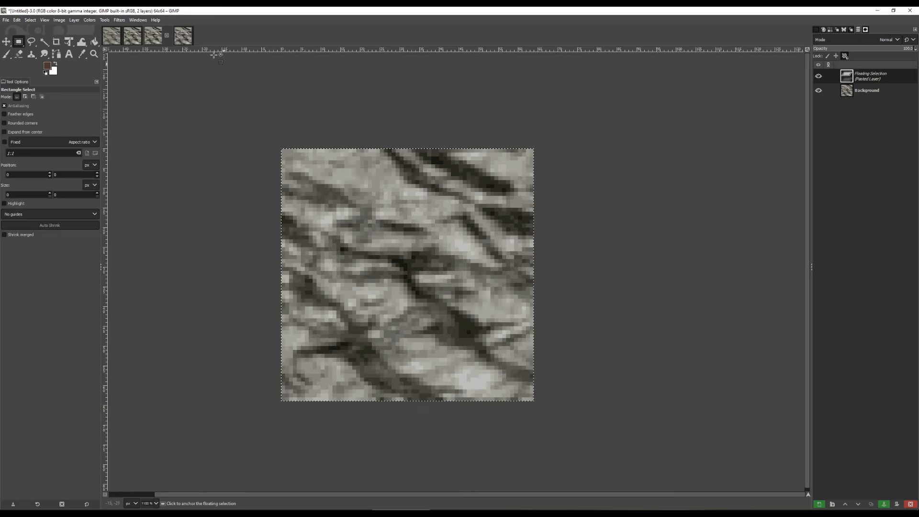
left_click(183, 38)
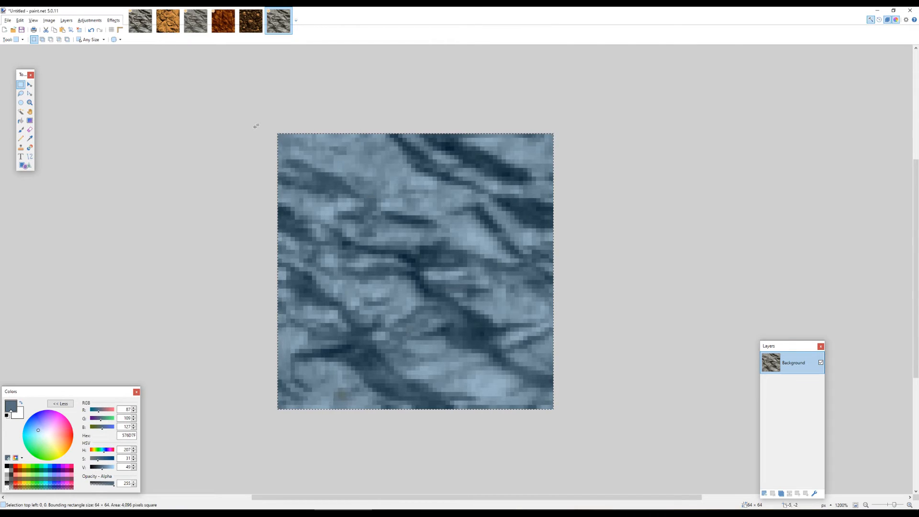
In paint.net, deselect the indexed rock and apply a Gaussian Blur to the original non-indexed 64 × 64 rock.
left_click(256, 126)
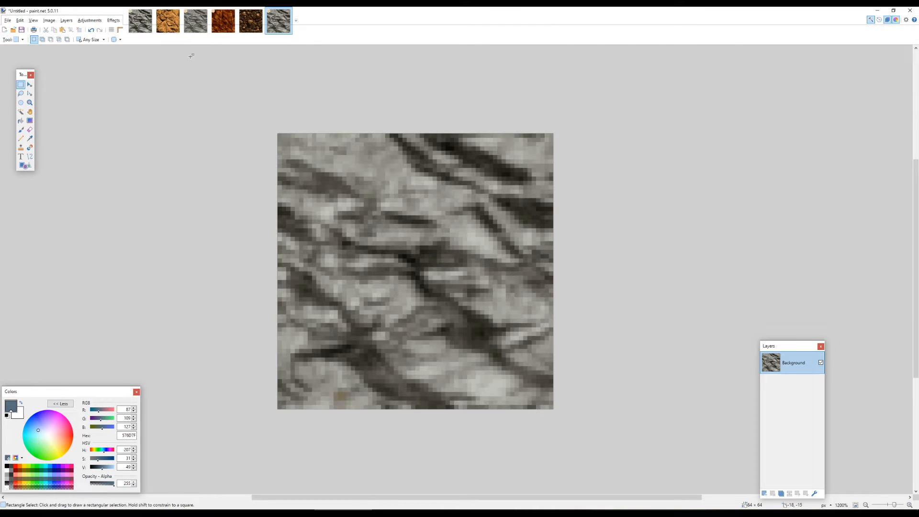
left_click(139, 25)
left_click(90, 20)
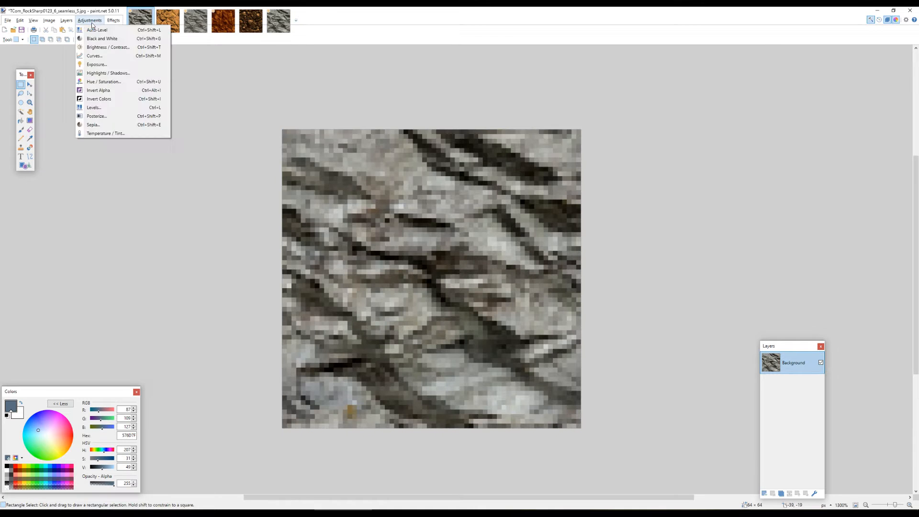
left_click(113, 20)
mouse_move(121, 49)
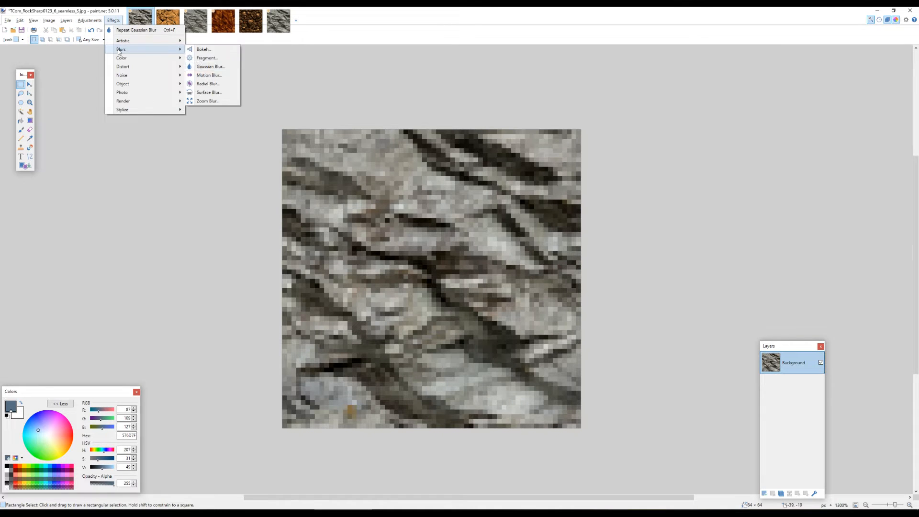
left_click(202, 67)
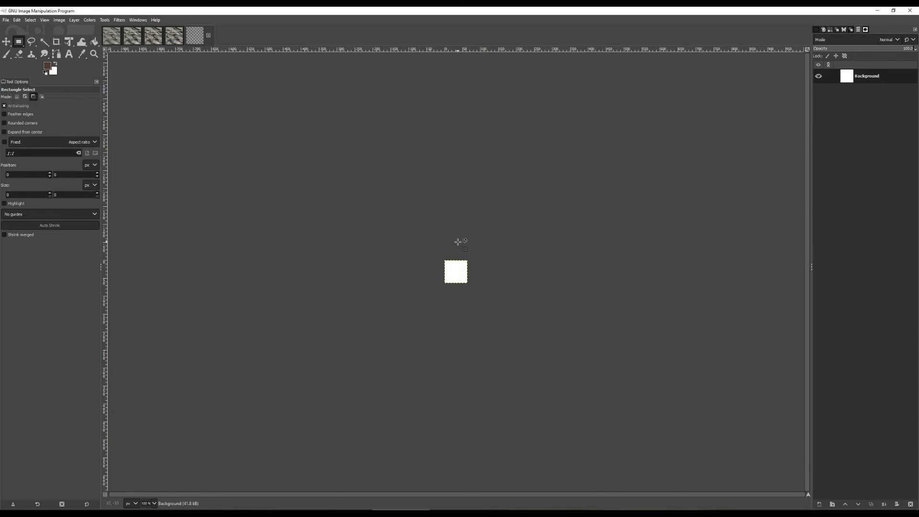
Paste the blurred original rock into the new GIMP image and convert it to 16 indexed colors without dithering.
key("ctrl+v")
scroll(458, 272, "up", 4)
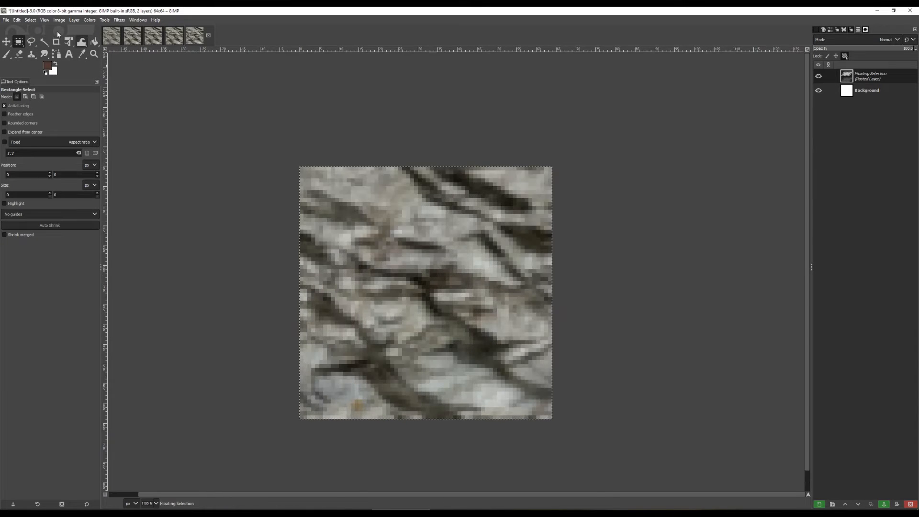
left_click(59, 20)
mouse_move(120, 45)
left_click(162, 64)
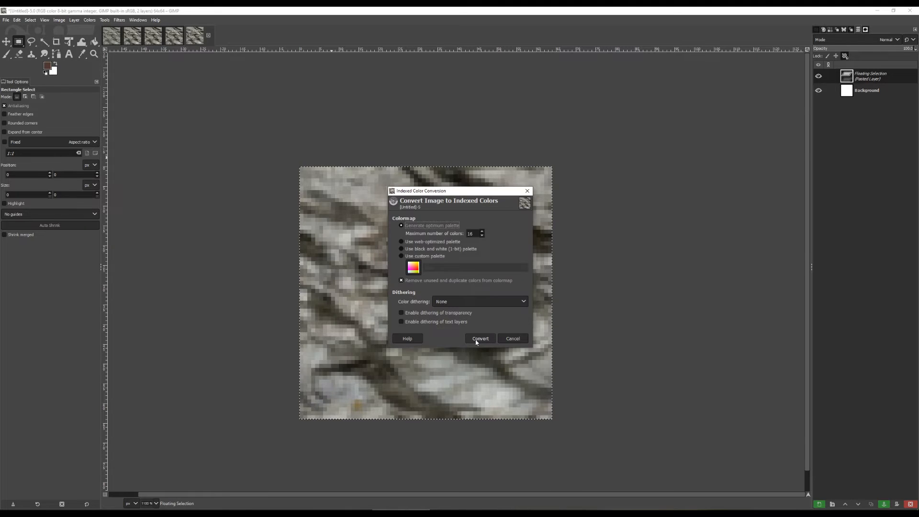
left_click(480, 340)
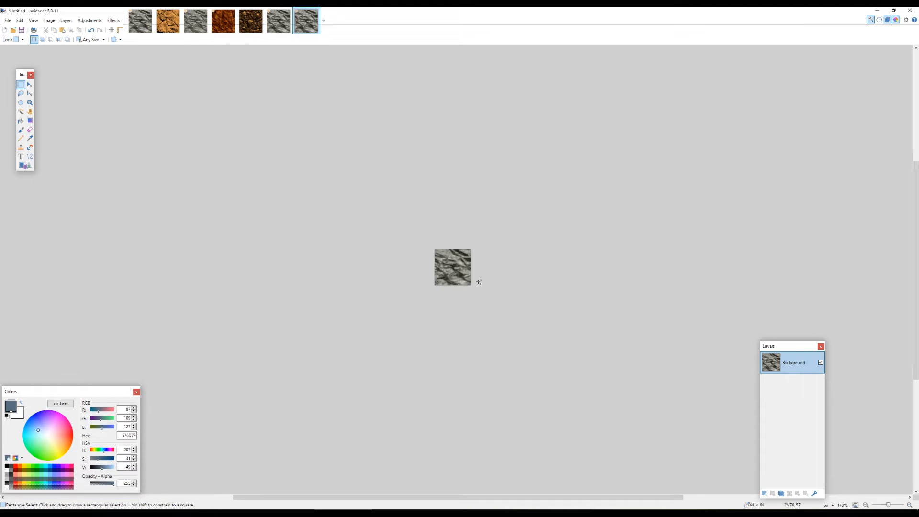
Copy the twice-indexed rock from GIMP and paste it on a new layer above the once-indexed rock in paint.net.
scroll(479, 282, "up", 5)
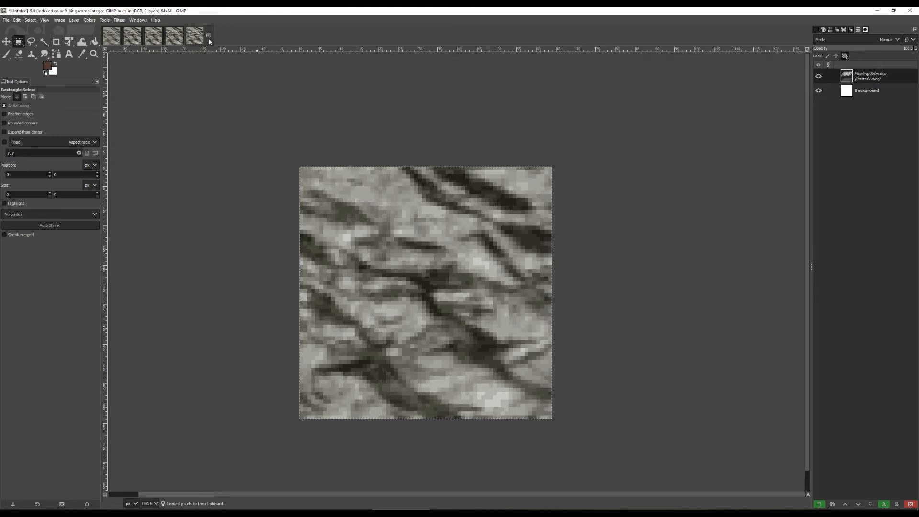
left_click(173, 36)
key("ctrl+c")
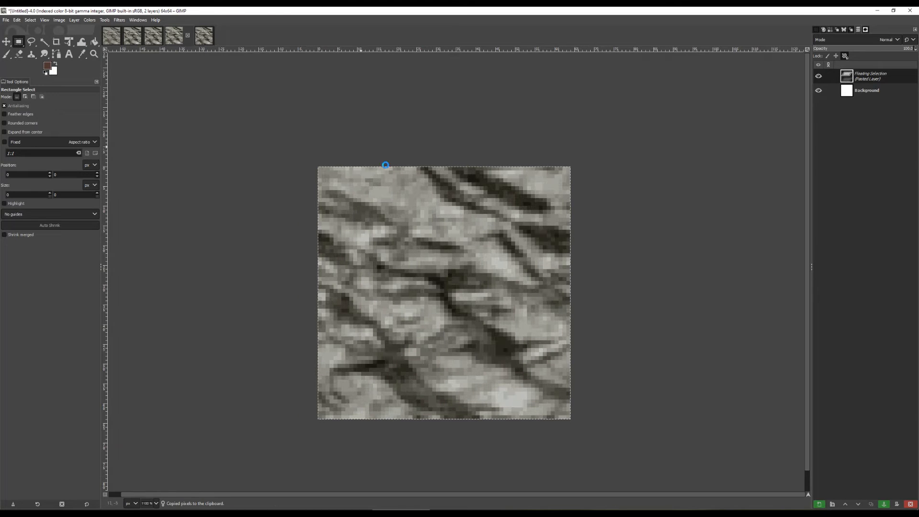
key("alt+Tab")
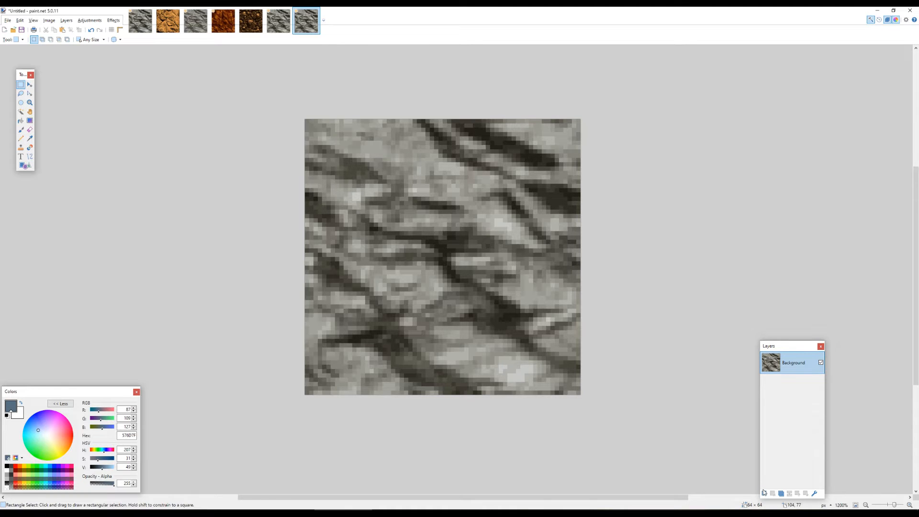
left_click(764, 492)
key("ctrl+v")
key("ctrl+d")
Toggle Layer 2's visibility repeatedly to compare the twice-indexed rock with the version indexed only after blurring.
scroll(621, 324, "up", 2)
scroll(622, 324, "down", 1)
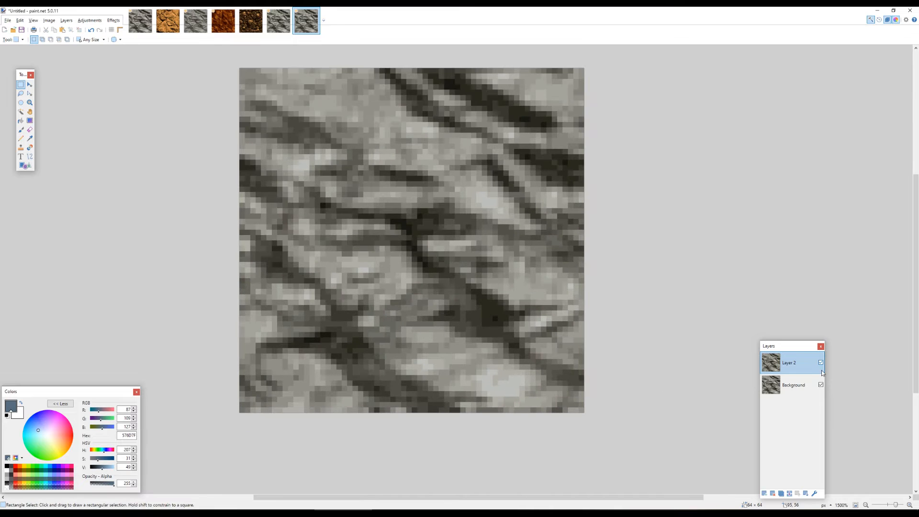
left_click(820, 363)
left_click(821, 363)
left_click(821, 363)
left_click(821, 364)
left_click(821, 363)
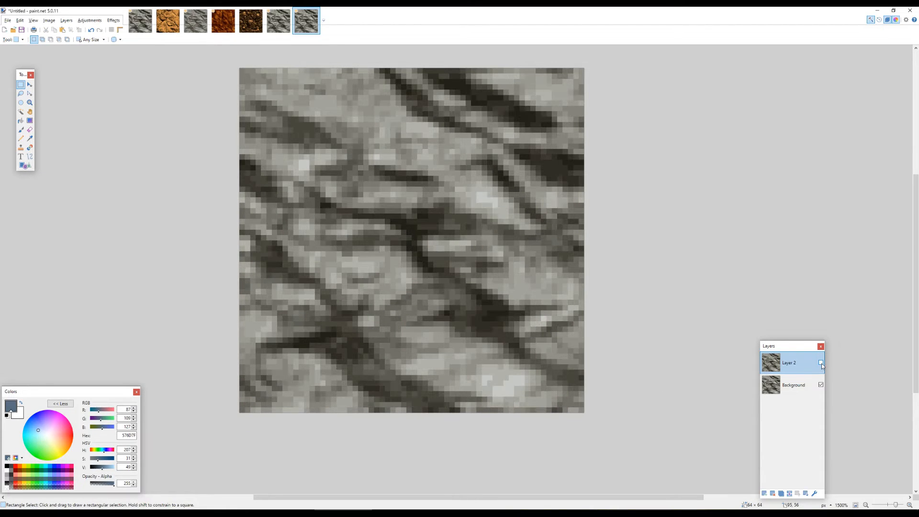
left_click(821, 363)
left_click(821, 363)
left_click(821, 364)
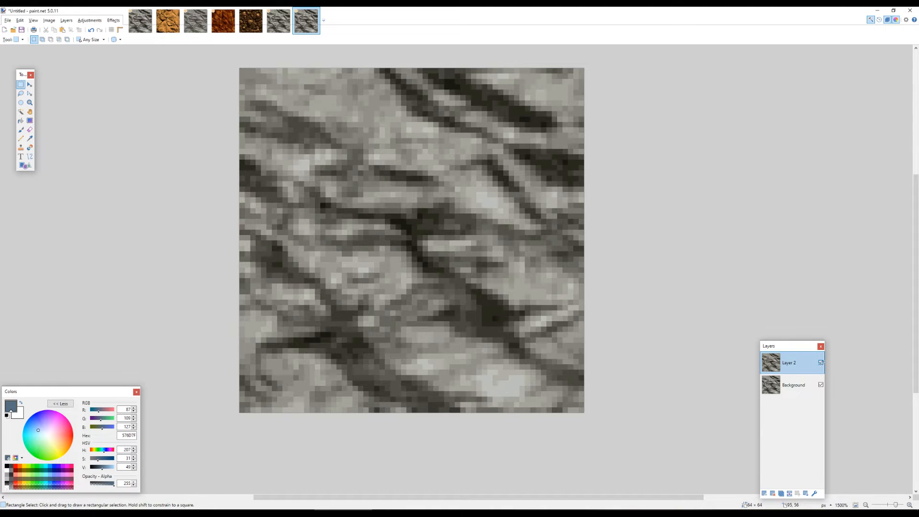
Hide Layer 2 and examine the once-indexed rock up close around the dark crack in its lower-right area.
left_click(821, 364)
left_click(821, 363)
left_click(820, 364)
scroll(472, 311, "up", 3)
scroll(477, 337, "up", 3)
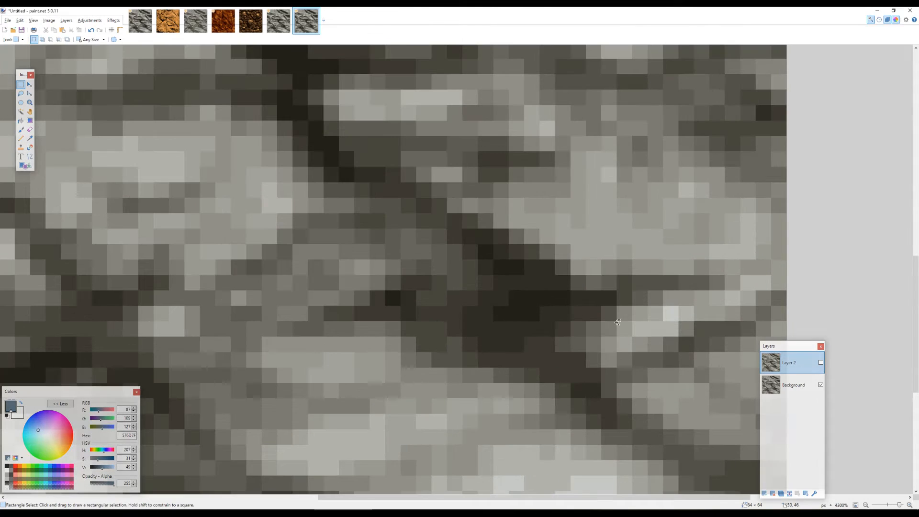
scroll(479, 269, "down", 2)
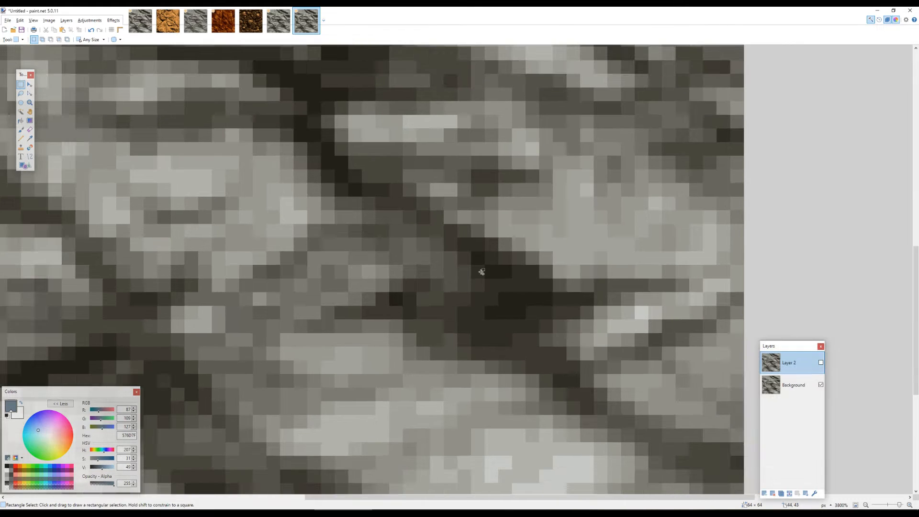
scroll(524, 281, "up", 1)
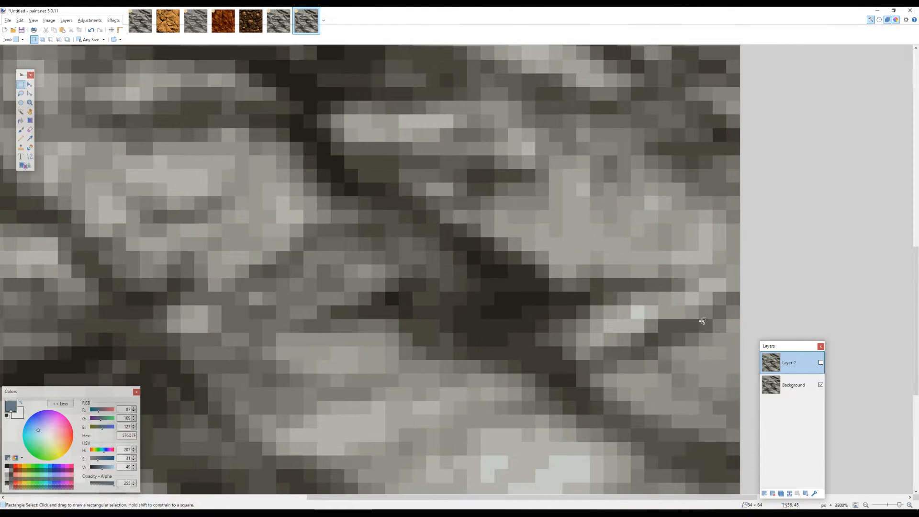
scroll(498, 294, "down", 1)
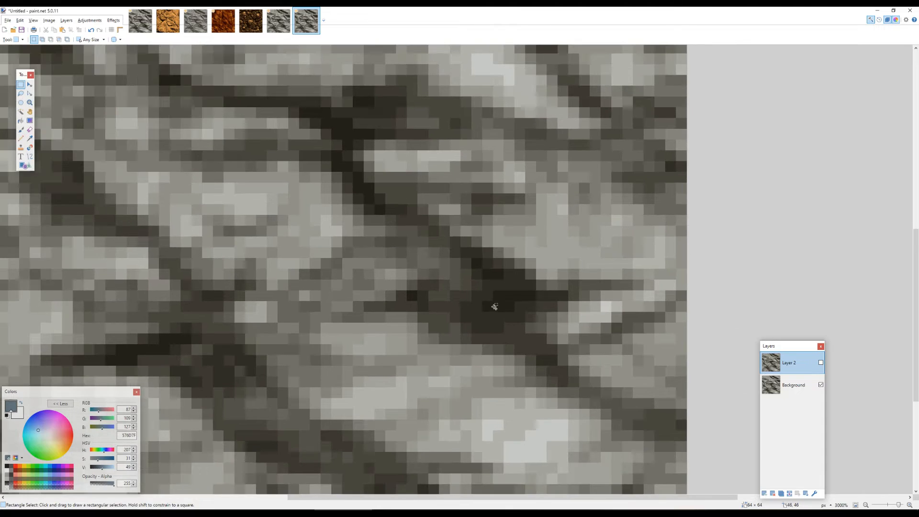
scroll(492, 306, "up", 1)
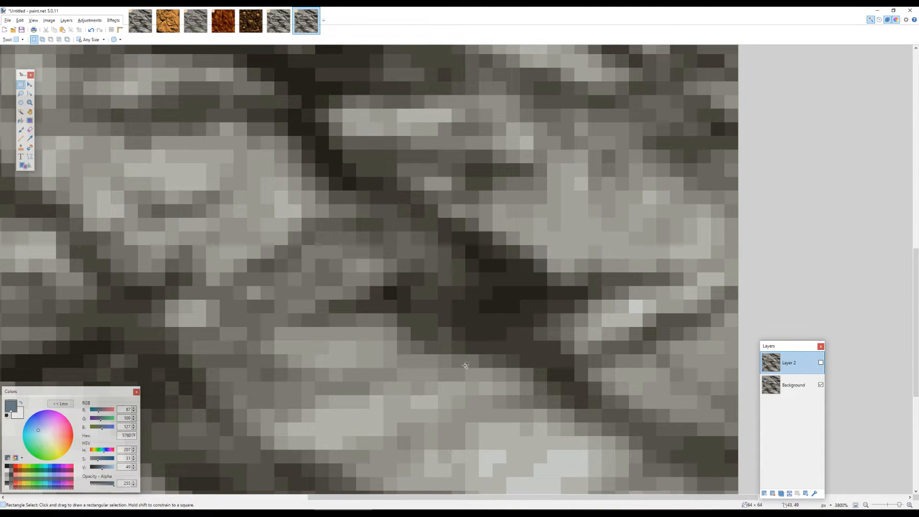
scroll(562, 295, "down", 2)
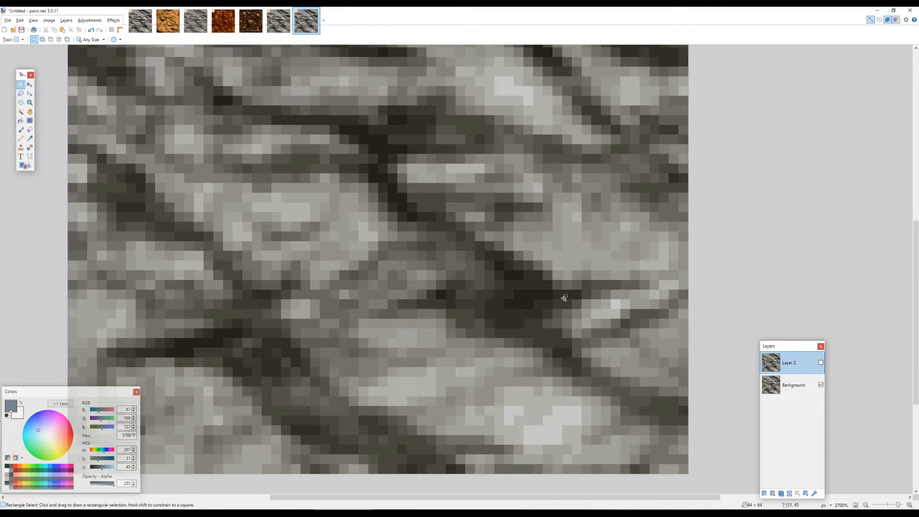
scroll(562, 292, "up", 1)
Toggle Layer 2's visibility to compare the lower-right dark crack pixel by pixel in both indexed versions.
left_click(821, 363)
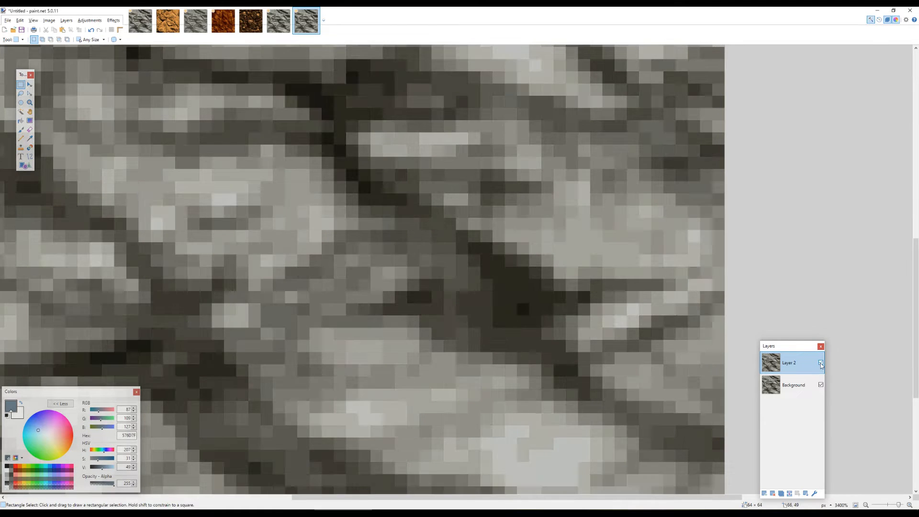
left_click(821, 364)
left_click(820, 364)
left_click_drag(504, 366, 512, 336)
scroll(551, 294, "up", 2)
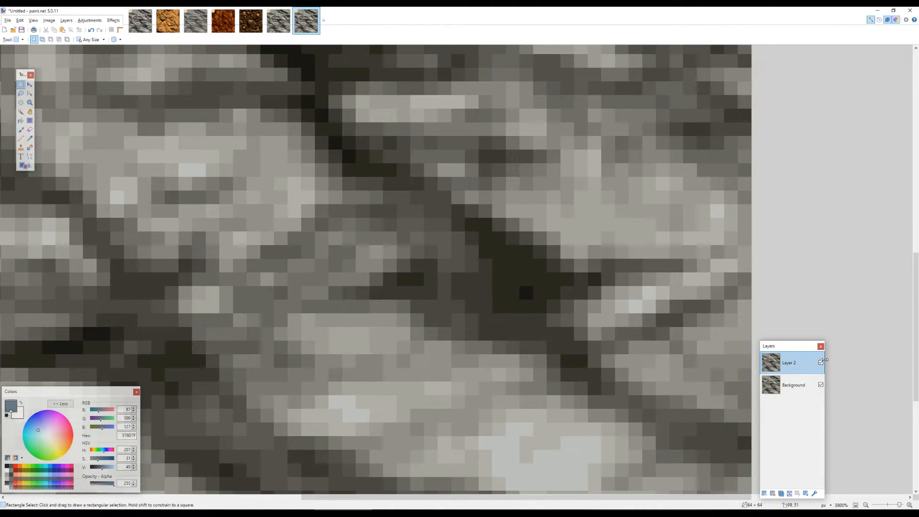
left_click(821, 363)
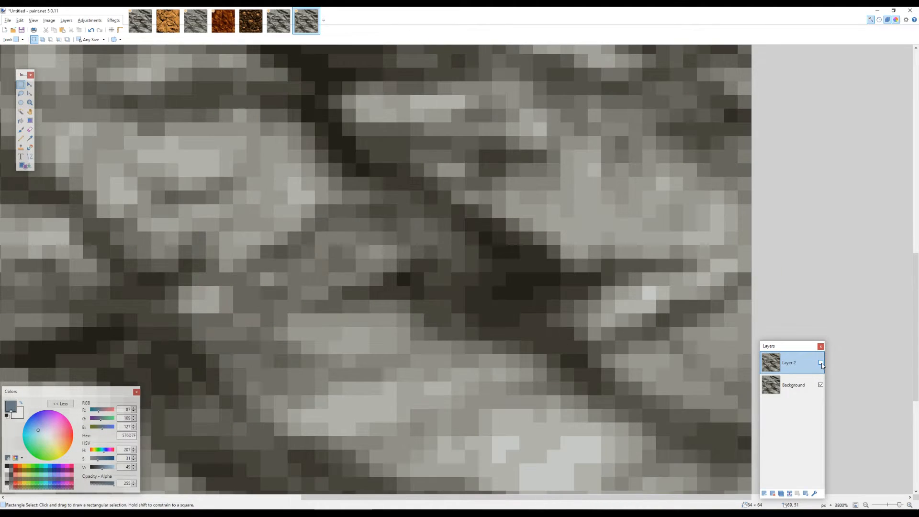
left_click(821, 363)
Inspect the dark crack's shading on the twice-indexed layer, and again on the Background with Layer 2 hidden.
scroll(498, 273, "up", 2)
left_click_drag(481, 258, 558, 327)
left_click(558, 328)
scroll(550, 297, "down", 1)
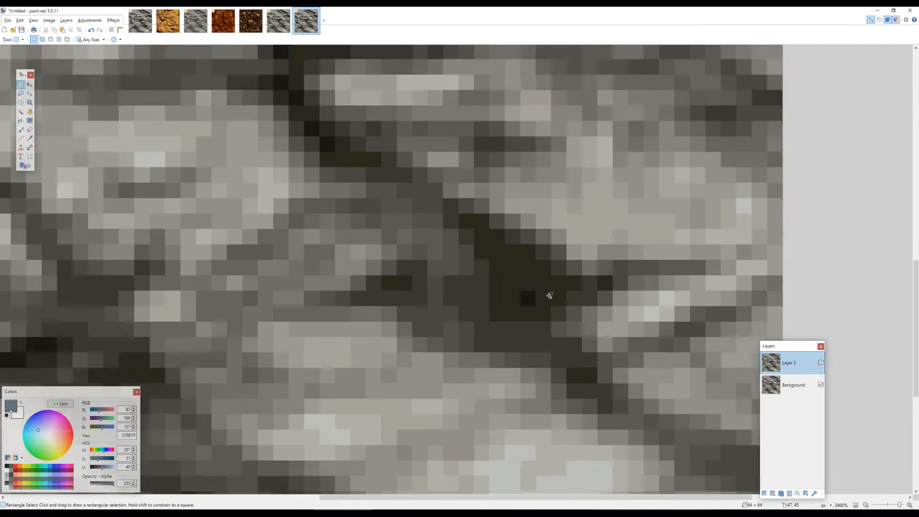
left_click(821, 363)
scroll(519, 266, "down", 2)
scroll(486, 262, "up", 1)
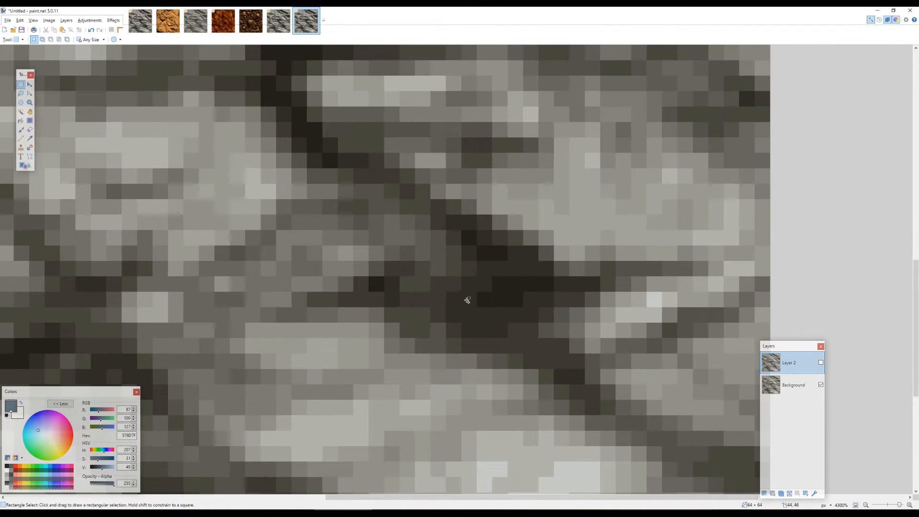
scroll(467, 300, "up", 2)
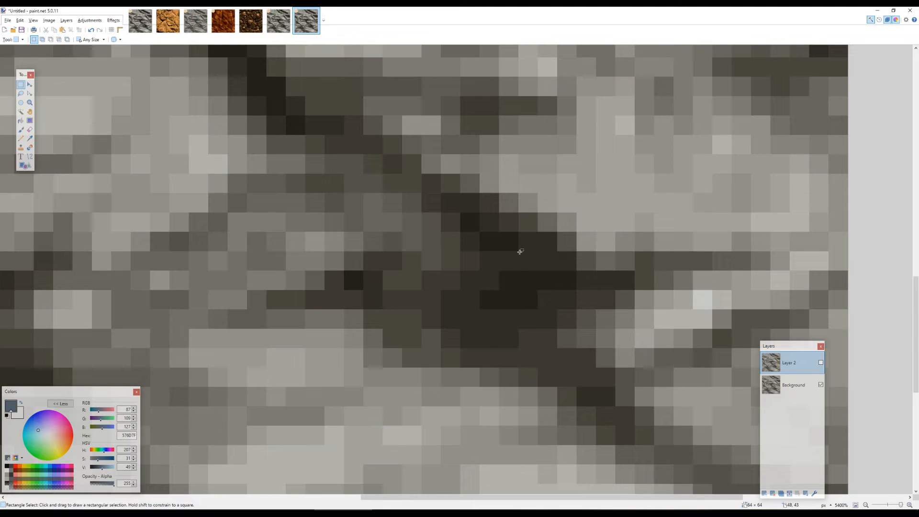
scroll(493, 305, "down", 8)
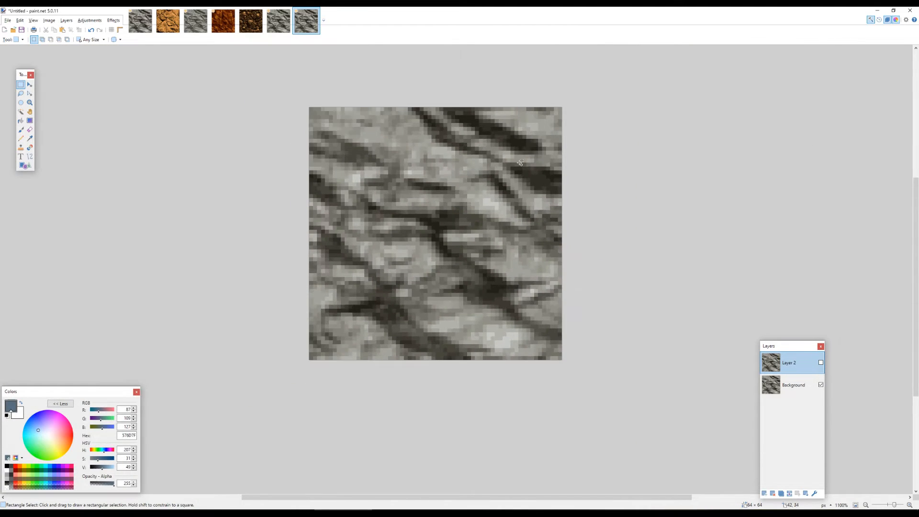
Examine the upper-left area of the once-indexed rock up close and show Layer 2 over it for comparison.
scroll(520, 164, "up", 2)
scroll(247, 142, "up", 5)
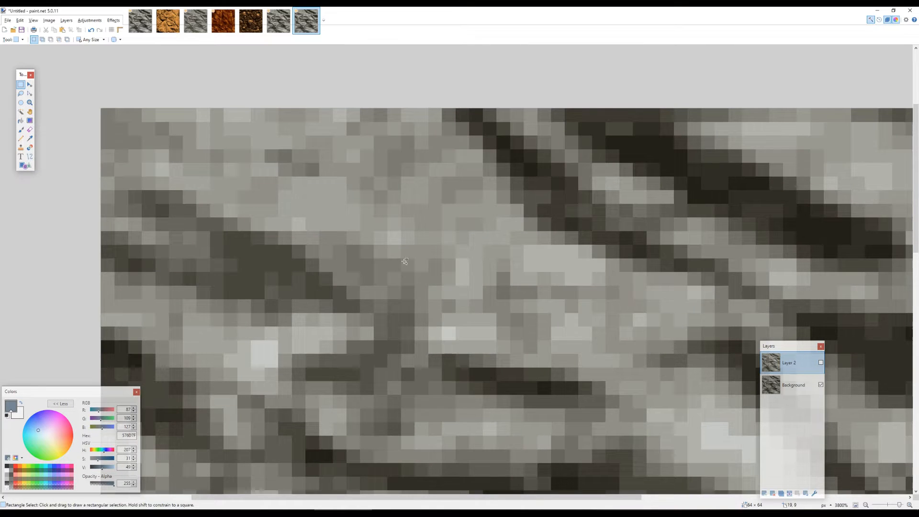
scroll(600, 287, "up", 1)
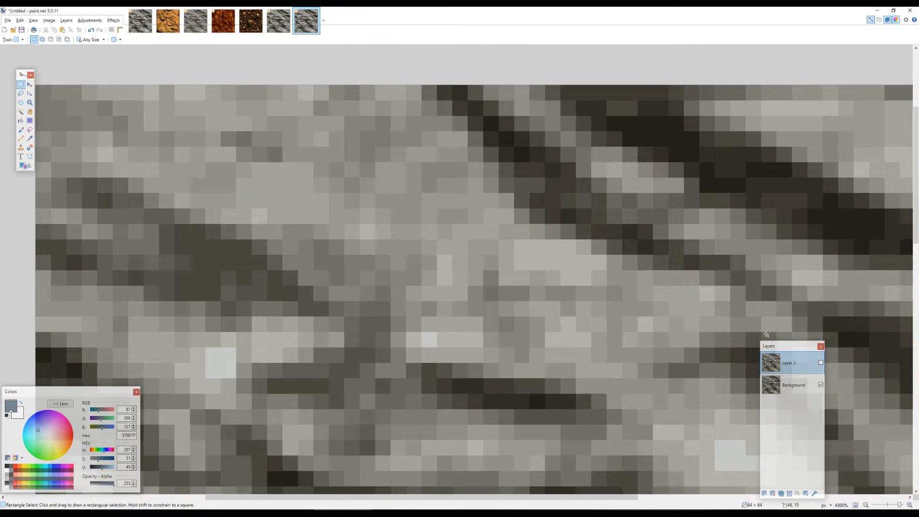
scroll(574, 314, "down", 1)
left_click(821, 364)
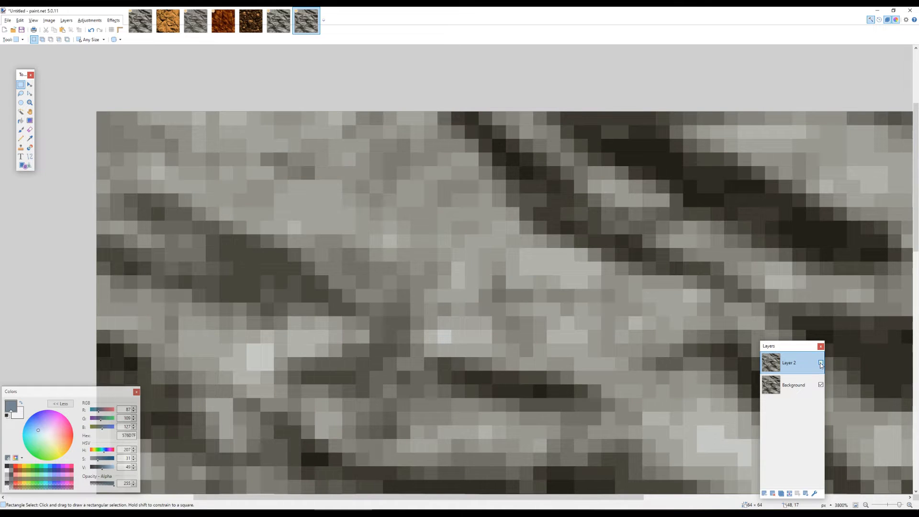
Compare both indexed versions across the whole texture by toggling Layer 2, leaving it hidden.
scroll(545, 224, "down", 4)
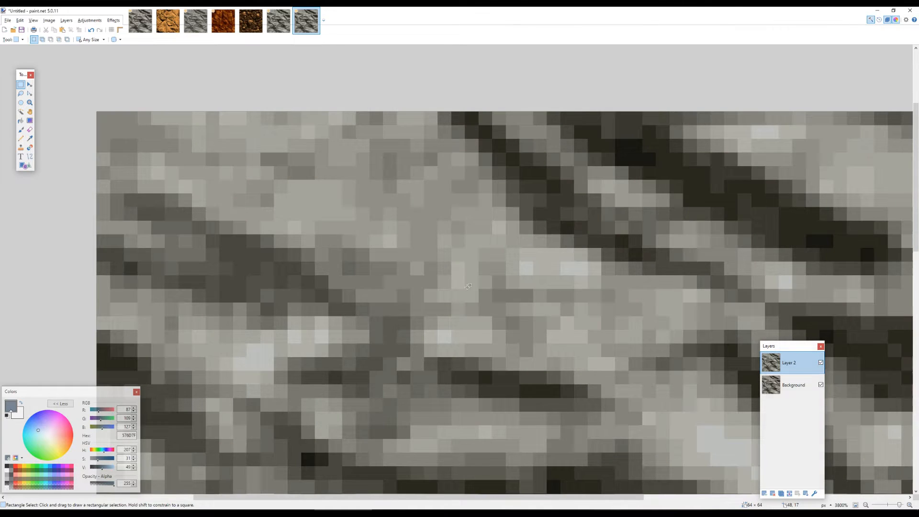
scroll(544, 224, "up", 2)
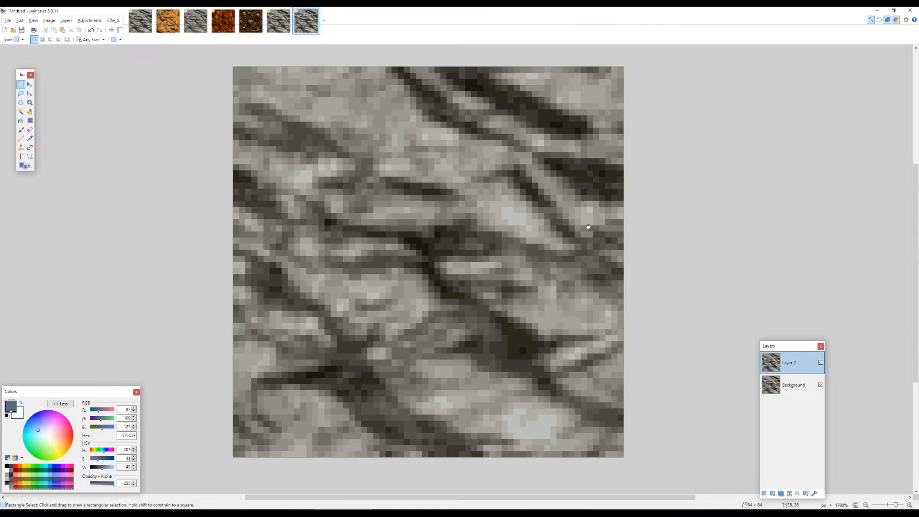
left_click(821, 364)
left_click(821, 363)
left_click(821, 364)
Show Layer 2 again and compare the dark patch near the rock's upper-right edge up close.
scroll(613, 151, "up", 6)
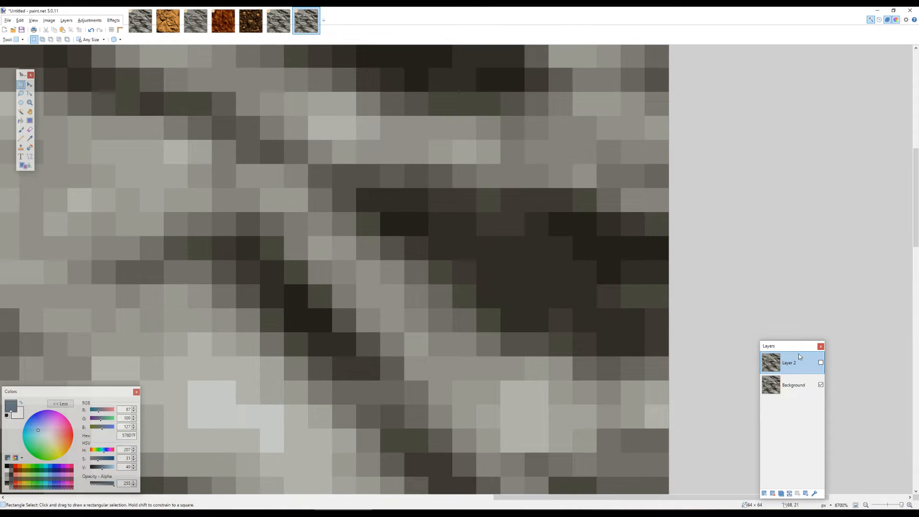
left_click(820, 363)
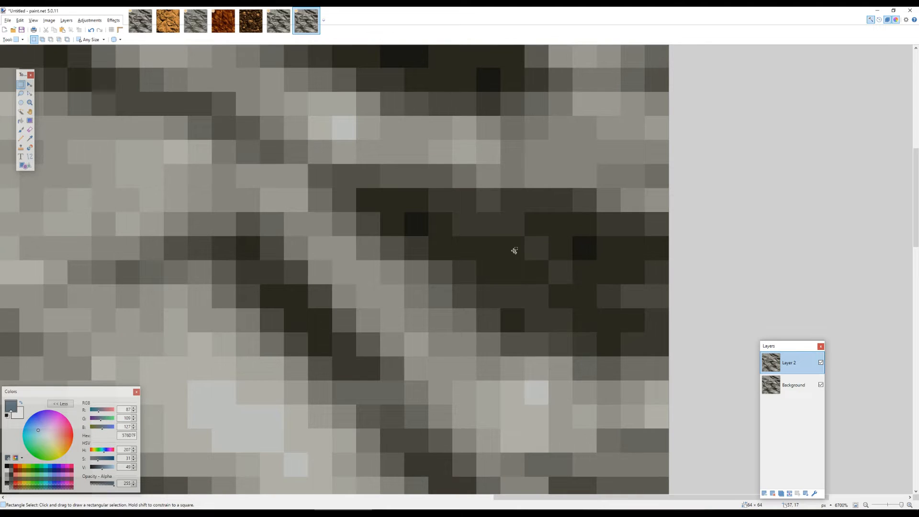
scroll(521, 246, "down", 1)
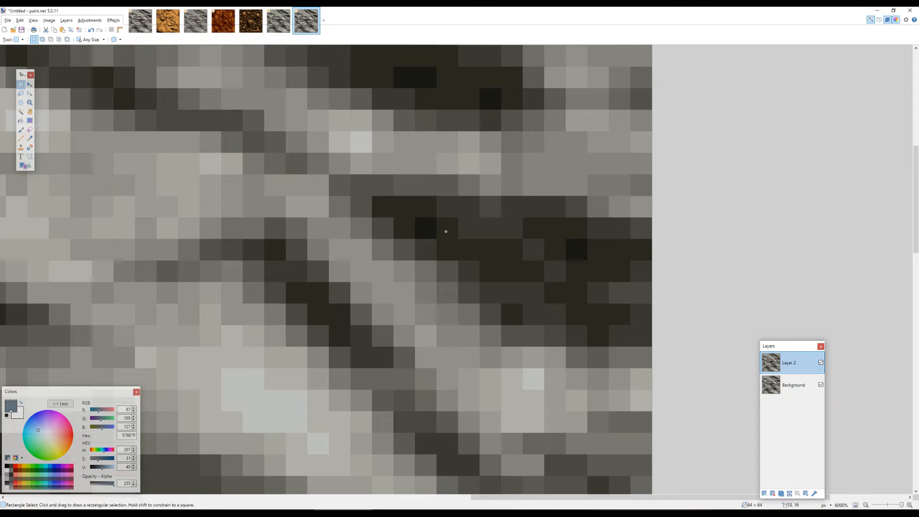
scroll(570, 259, "down", 6)
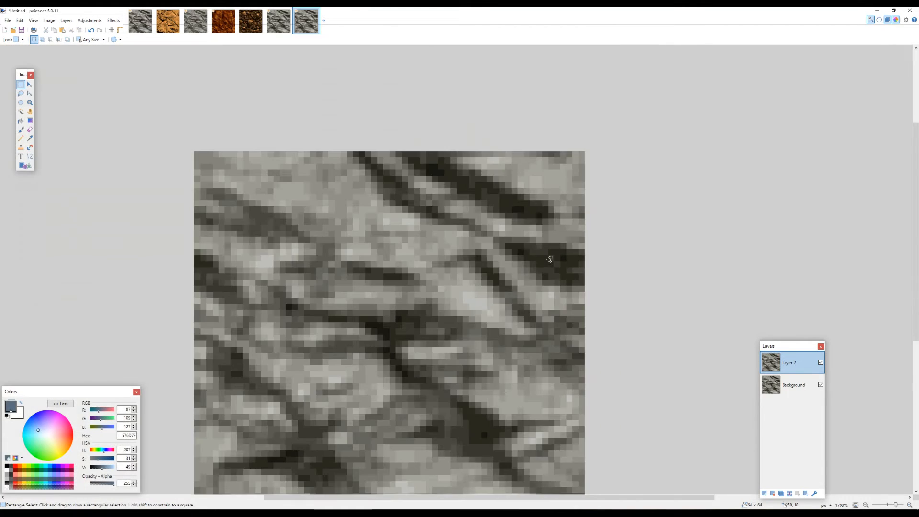
Toggle Layer 2 at a small view size, leave it hidden, and examine the once-indexed rock at several zoom levels.
left_click(821, 363)
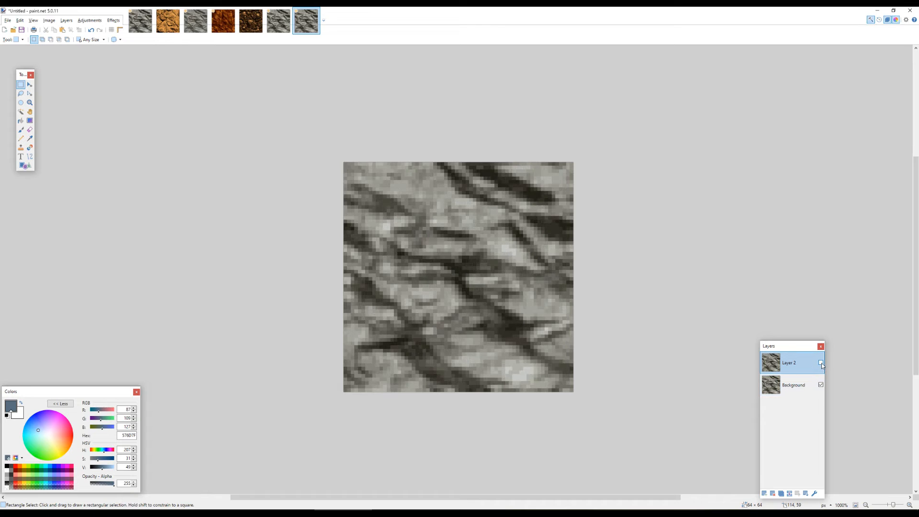
left_click(821, 363)
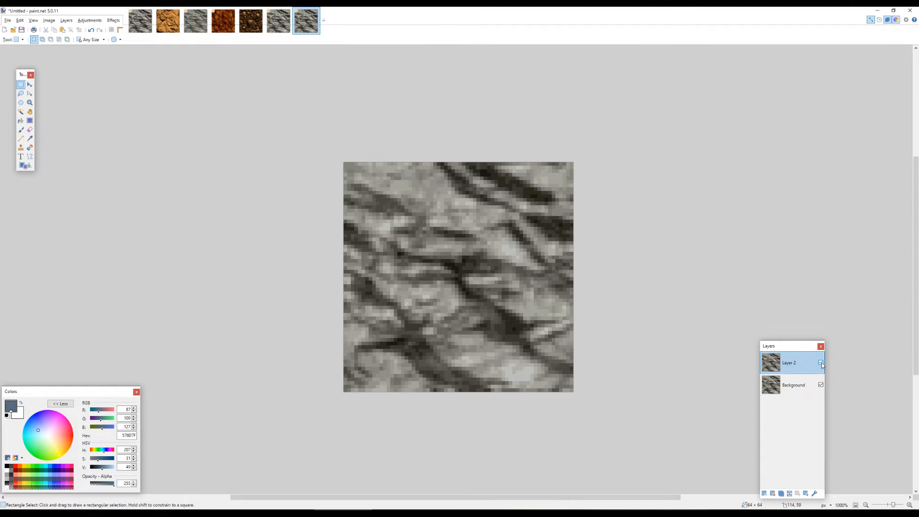
left_click(821, 363)
scroll(509, 258, "up", 4)
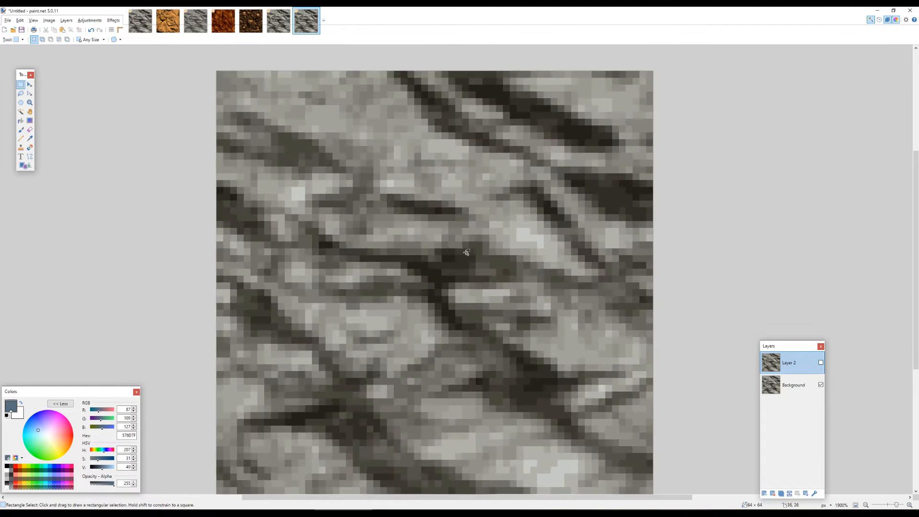
scroll(485, 238, "down", 3)
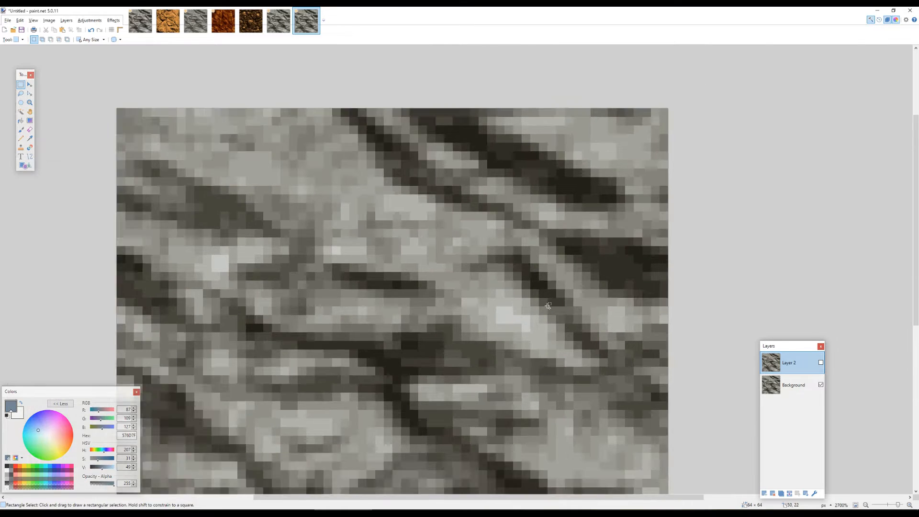
scroll(484, 238, "up", 3)
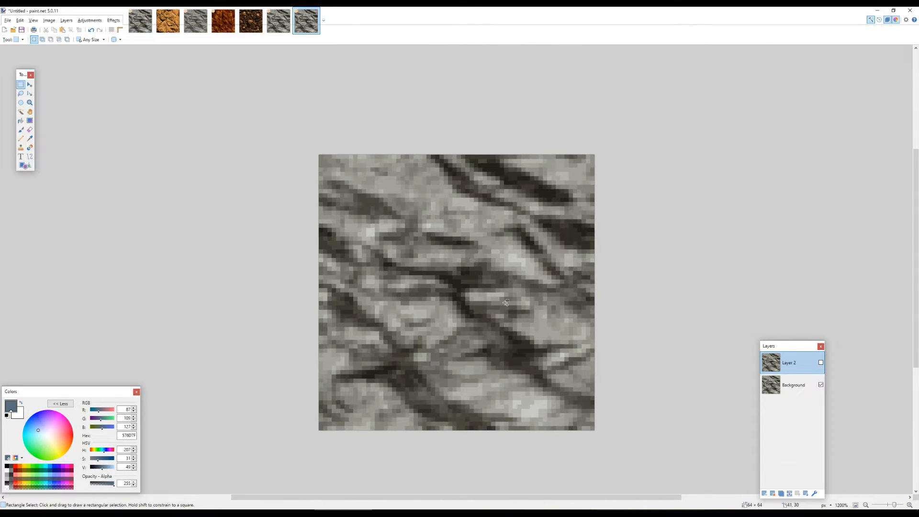
left_click_drag(462, 318, 482, 286)
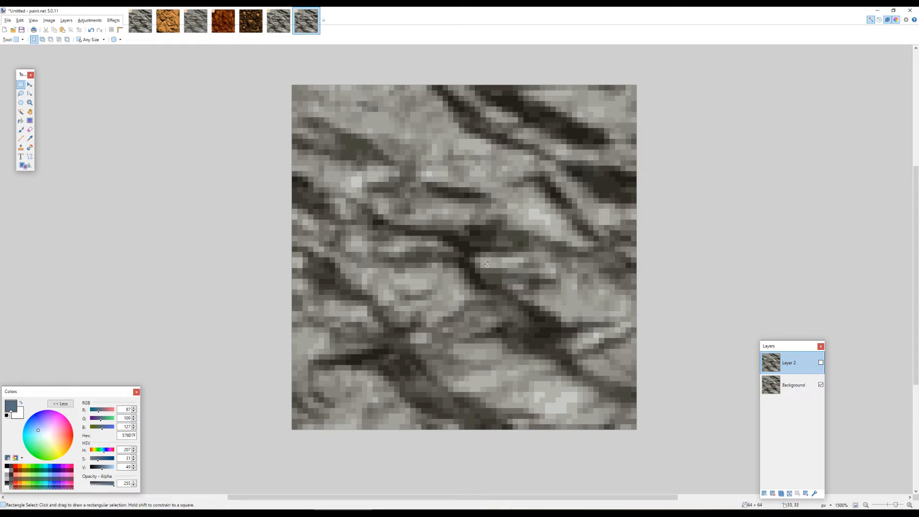
scroll(612, 180, "up", 1)
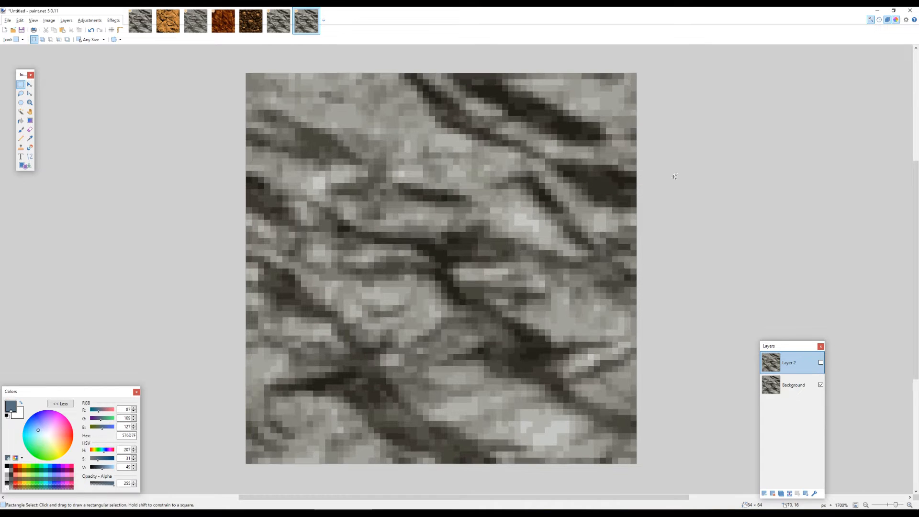
scroll(340, 305, "down", 1)
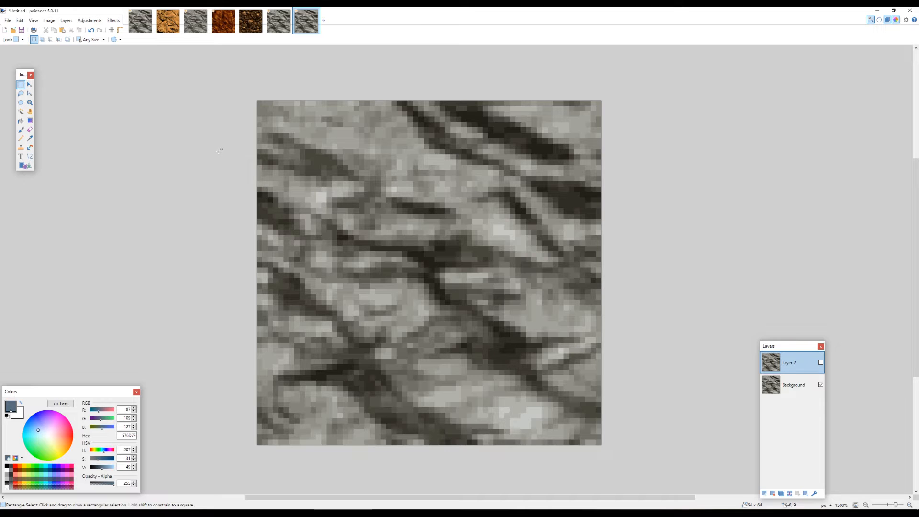
Show and hide Layer 2 twice for a final full-view comparison of the two indexing orders.
left_click(821, 365)
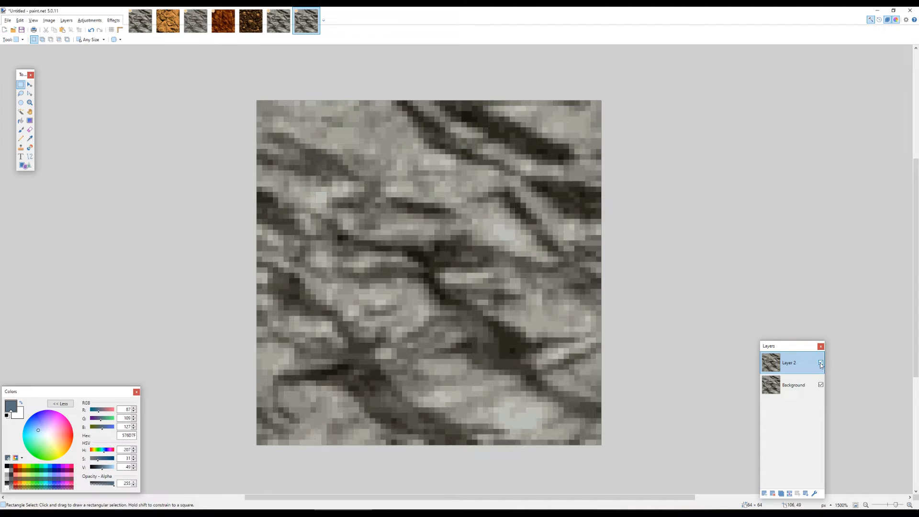
left_click(821, 363)
left_click(821, 362)
left_click(821, 363)
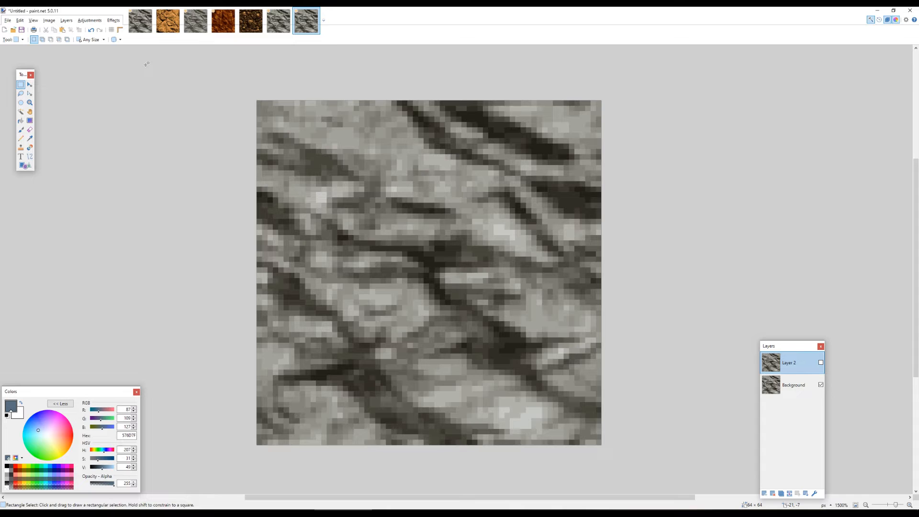
Switch to the seamless rock source image and compare its blue-tinted pixelated layer with the original texture, leaving Layer 2 hidden.
key("ctrl+Tab")
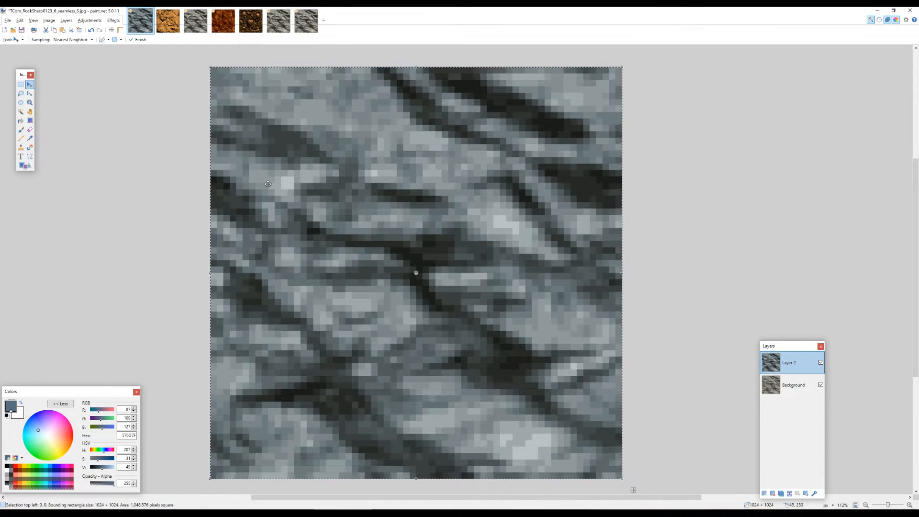
left_click(821, 362)
key("ctrl+z")
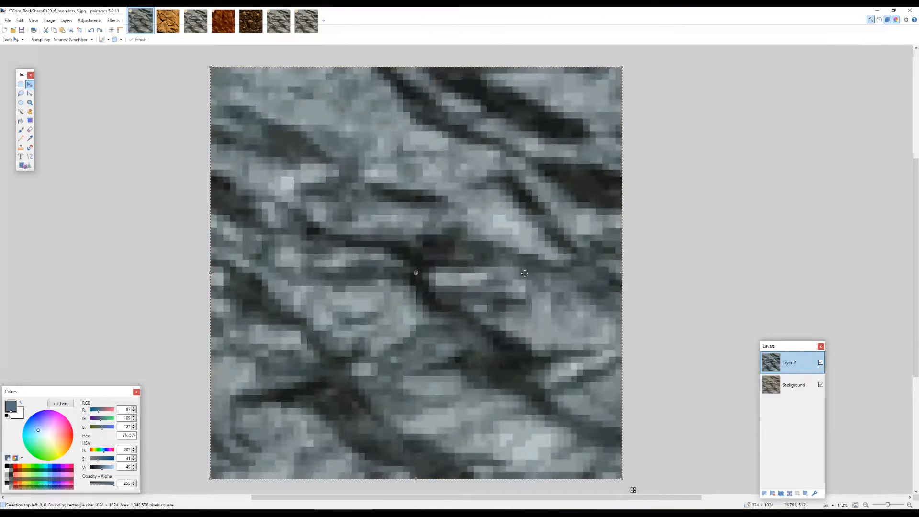
key("ctrl+y")
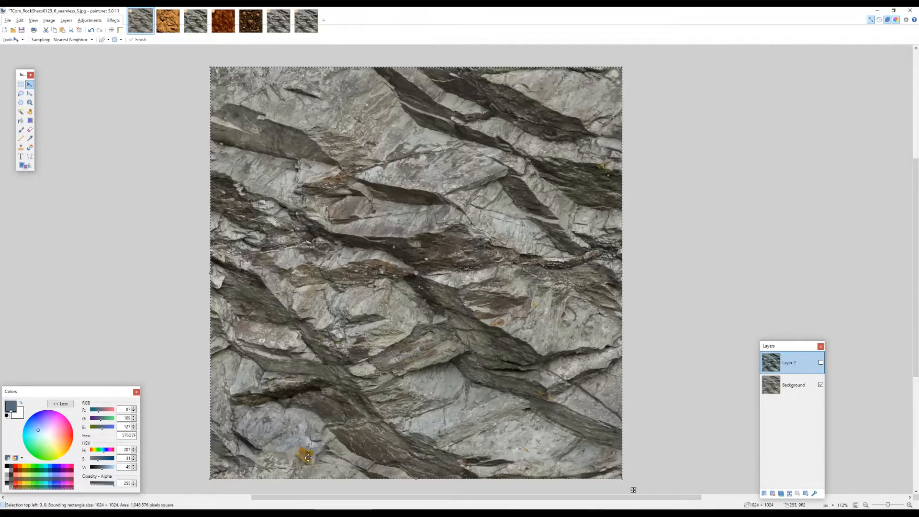
Step back and forth through the edit history to compare the blue-tinted pixelated layer with the original rock texture.
key("ctrl+z")
key("ctrl+z")
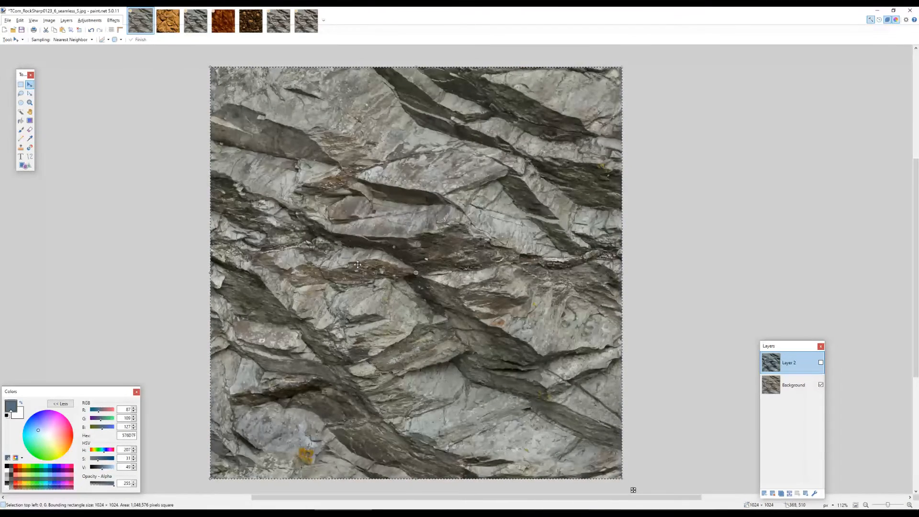
key("ctrl+y")
key("ctrl+z")
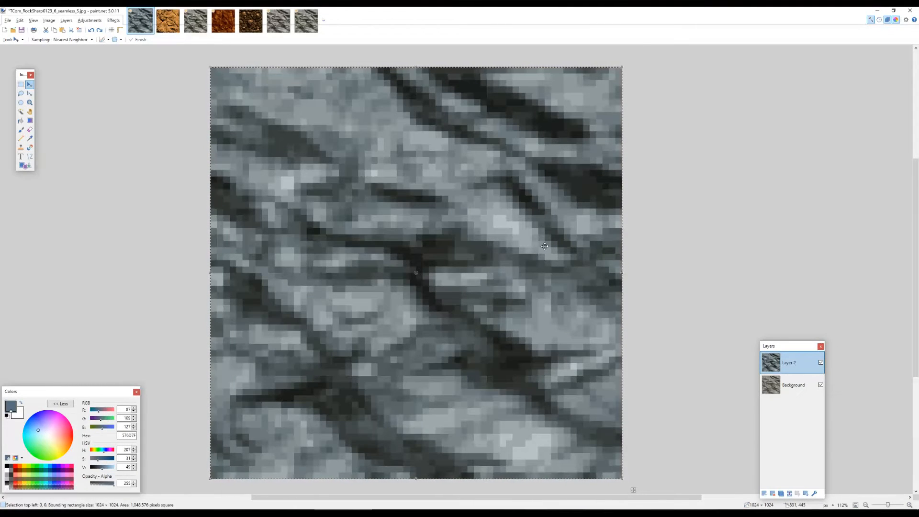
key("ctrl+y")
key("ctrl+z")
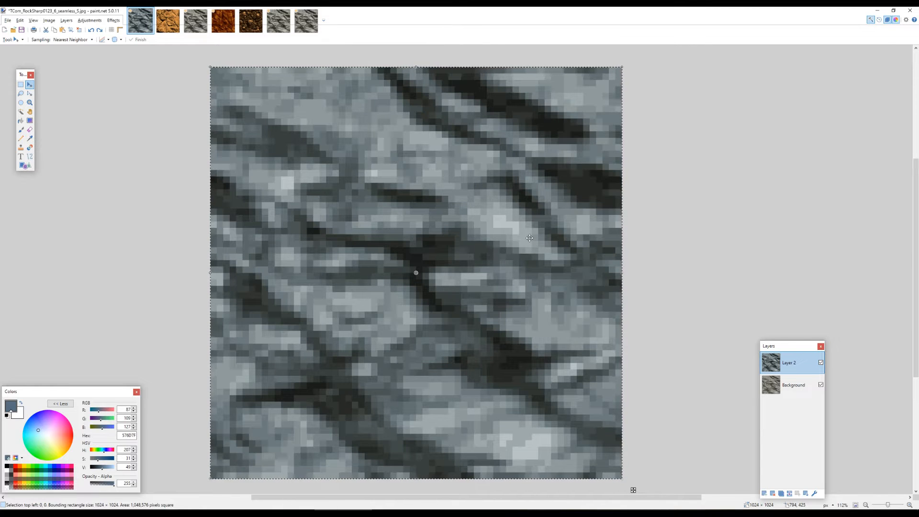
key("ctrl+y")
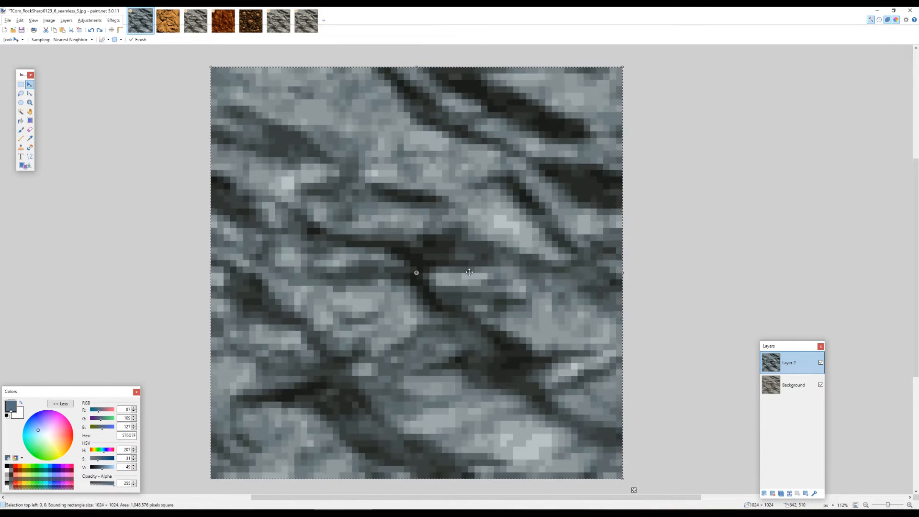
Compare Bicubic and Nearest Neighbor sampling on the enlarged Layer 2 by undoing and redoing the change, also at a smaller view size.
key("ctrl+z")
key("ctrl+z")
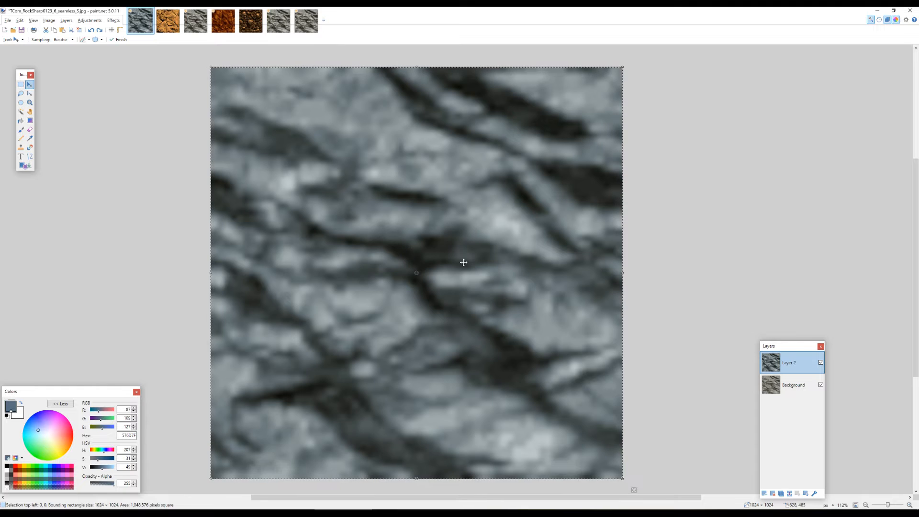
key("ctrl+y")
key("ctrl+z")
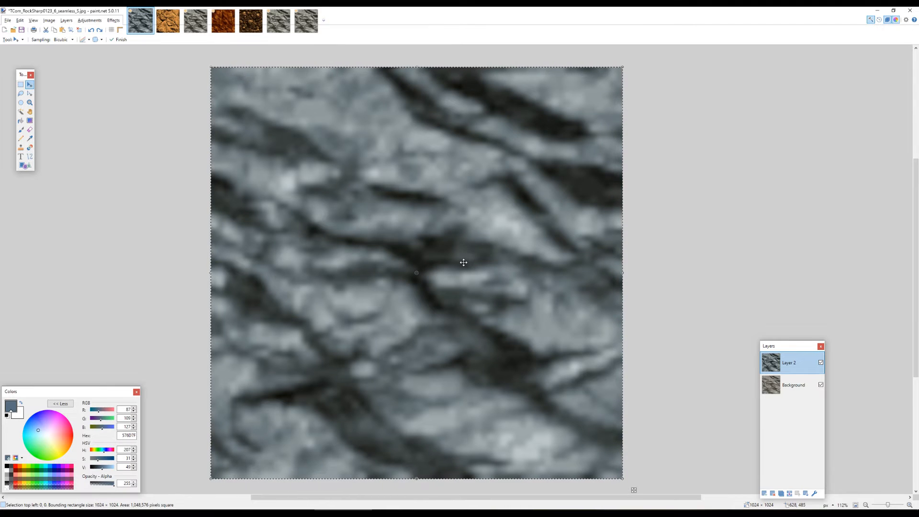
key("ctrl+y")
scroll(463, 262, "down", 2)
key("ctrl+z")
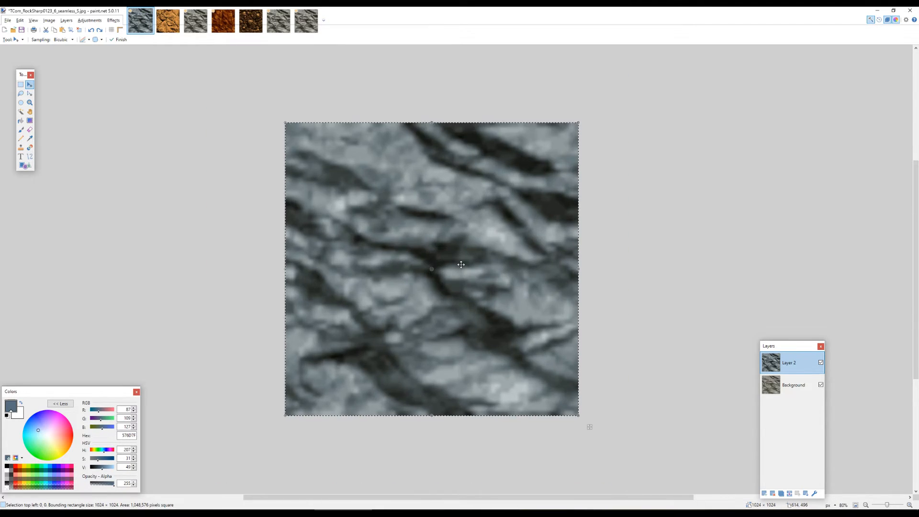
key("ctrl+y")
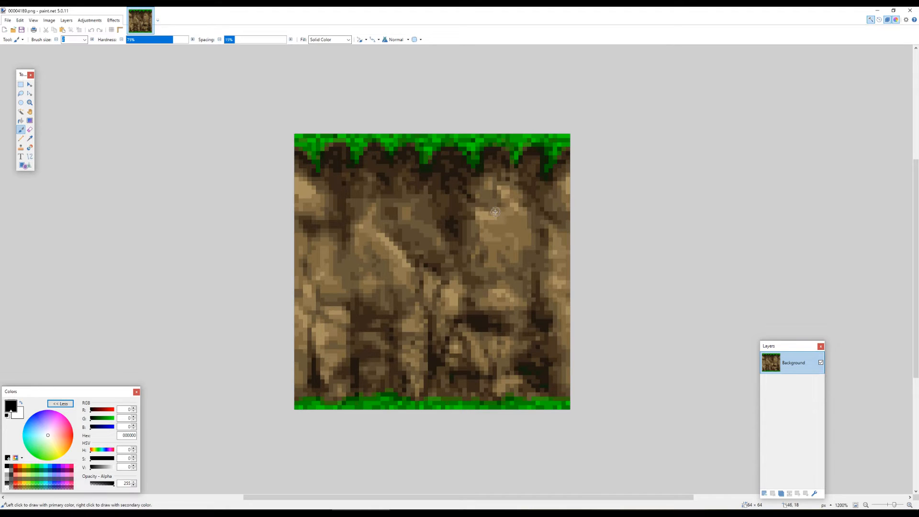
Examine the grass-edged brown cliff texture 00004189.png up close and switch to the Rectangle Select tool.
scroll(496, 211, "up", 1)
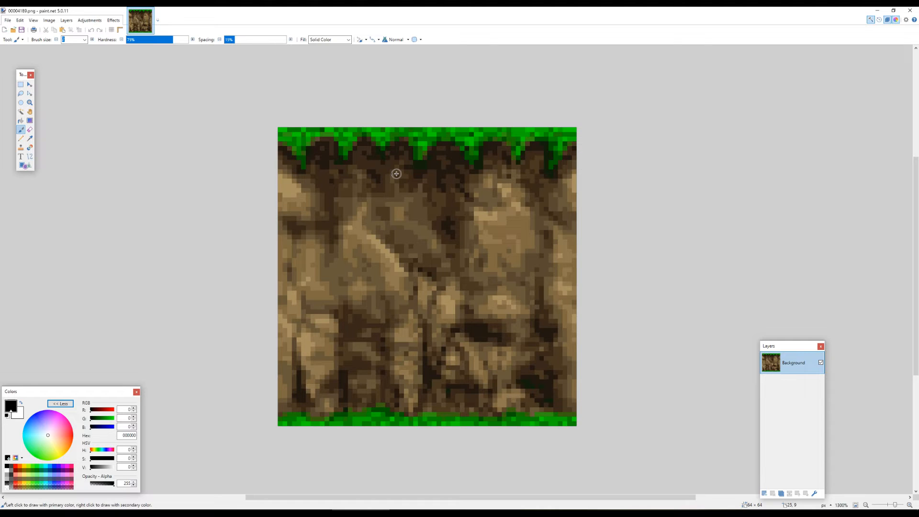
left_click(478, 174)
key("s")
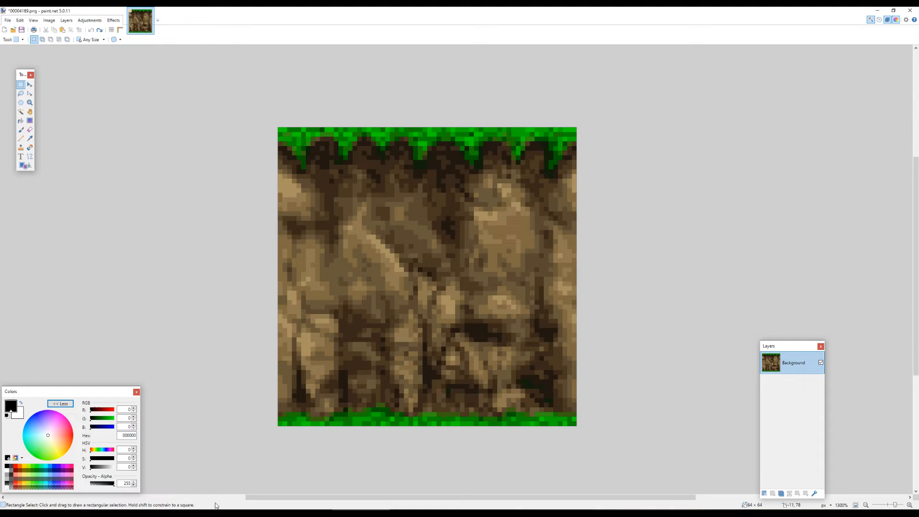
Switch to File Explorer, look through the Brown texture folder, and go up to the Terrain folder.
key("alt+Tab")
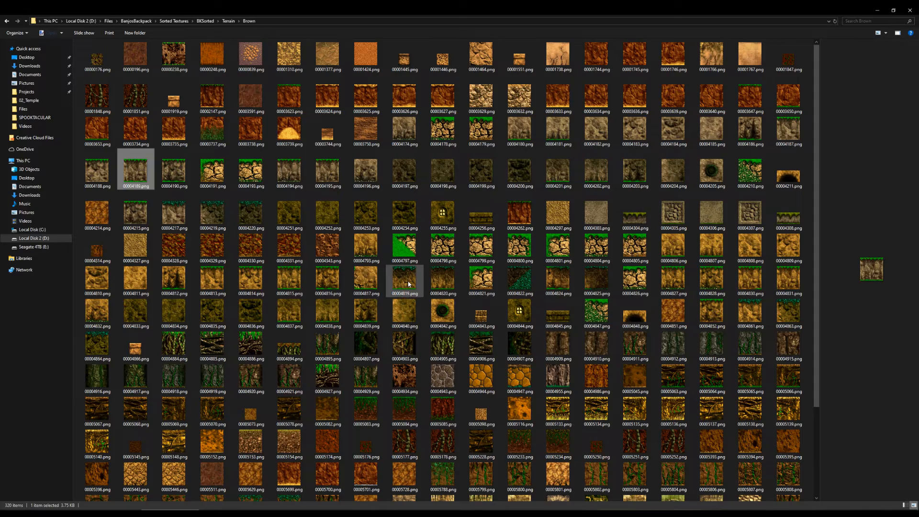
scroll(409, 282, "down", 3)
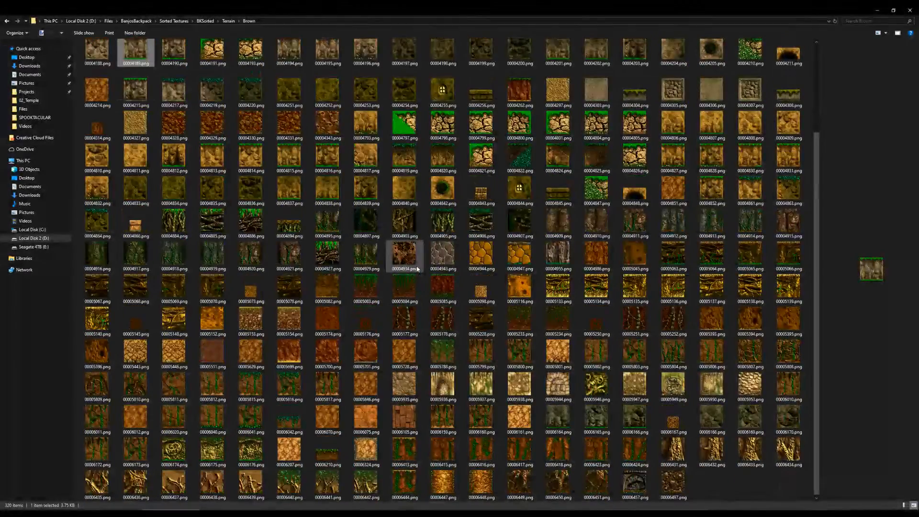
scroll(412, 263, "up", 3)
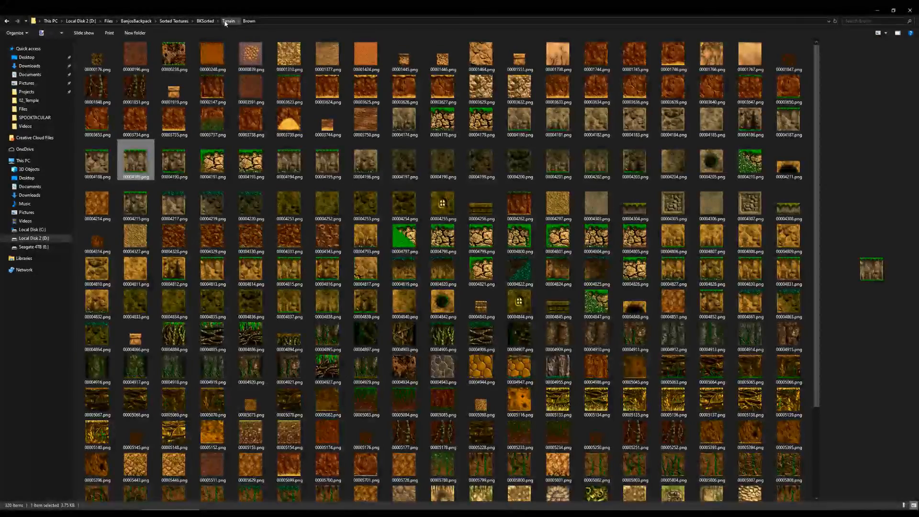
left_click(225, 21)
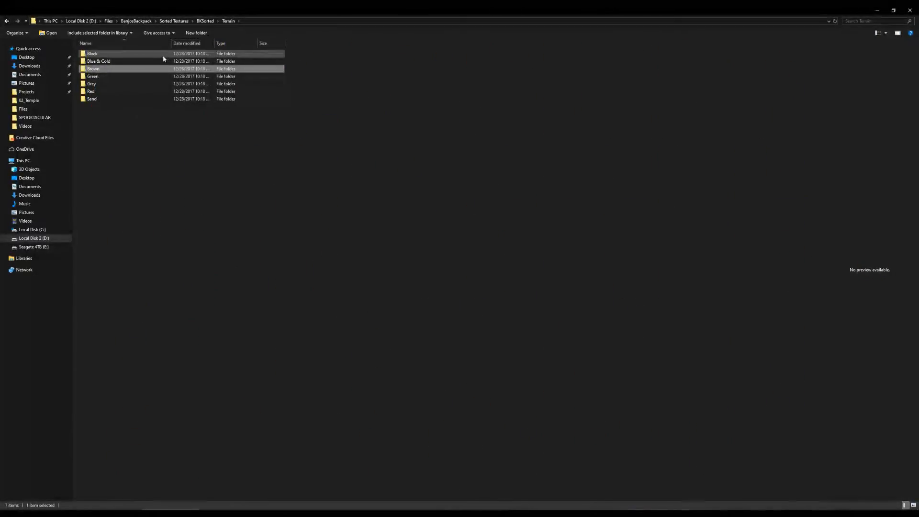
Open the sandstone brick texture 00003791.png from the Sand folder in paint.net.
left_click(99, 98)
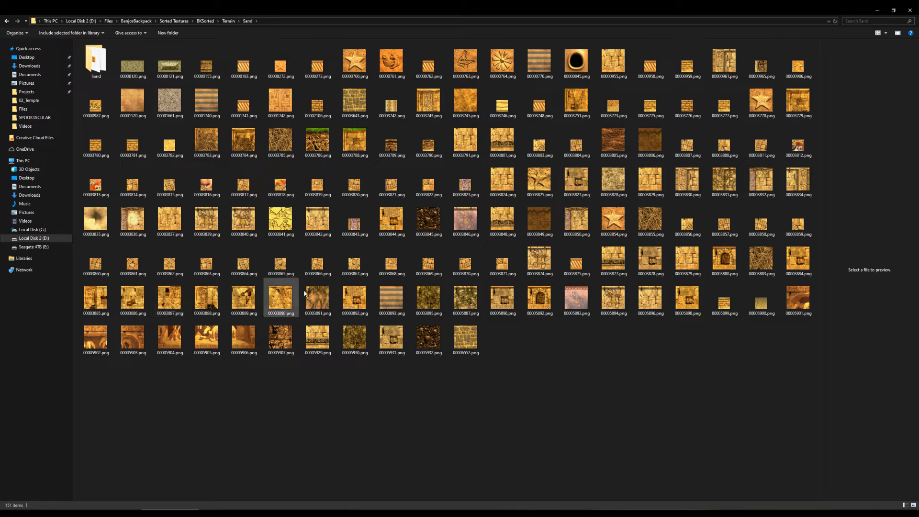
double_click(472, 146)
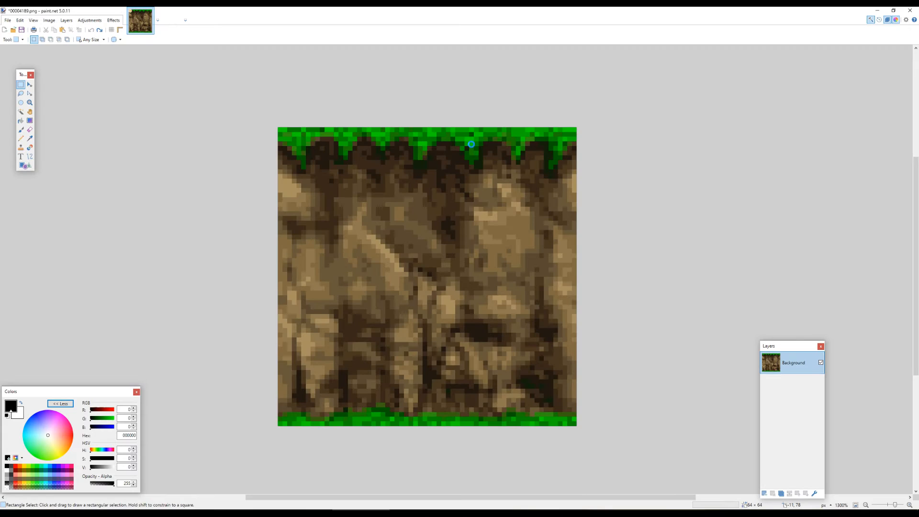
scroll(452, 259, "up", 6, "ctrl")
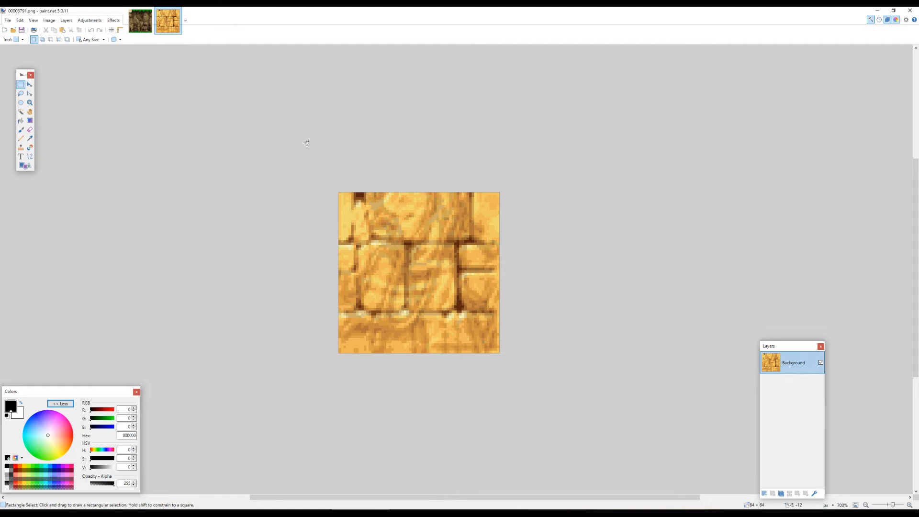
scroll(432, 243, "up", 2, "ctrl")
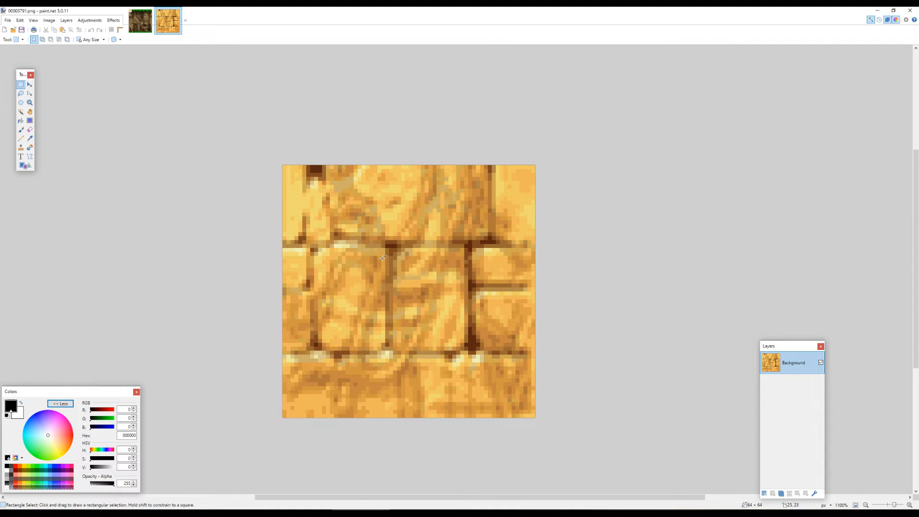
On the grass-edged rock texture 00004189.png, set up the Magic Wand with global flood mode and 0% tolerance.
left_click(140, 29)
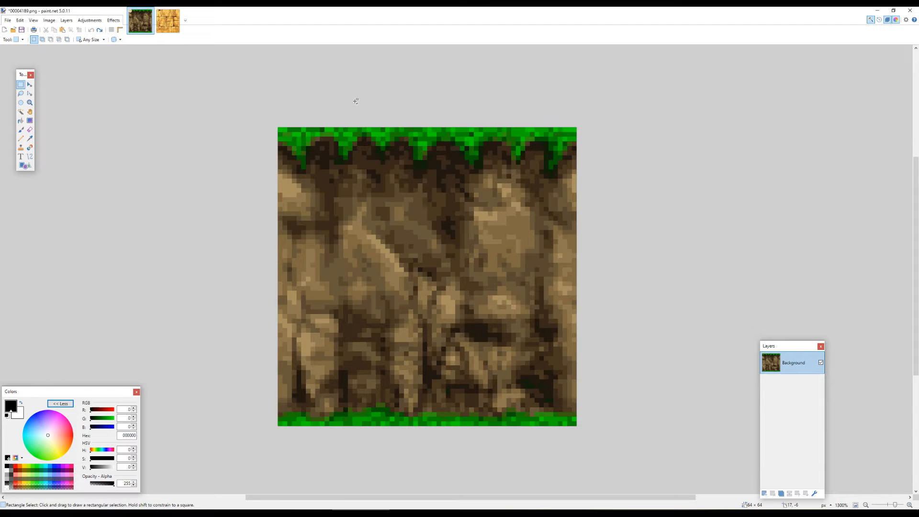
scroll(278, 127, "up", 2)
scroll(276, 126, "down", 1)
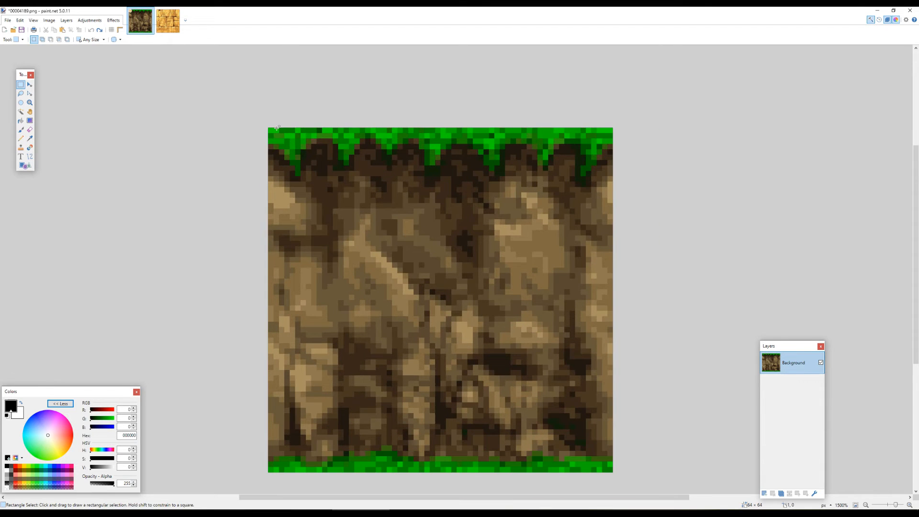
scroll(294, 144, "up", 3)
scroll(288, 134, "down", 3)
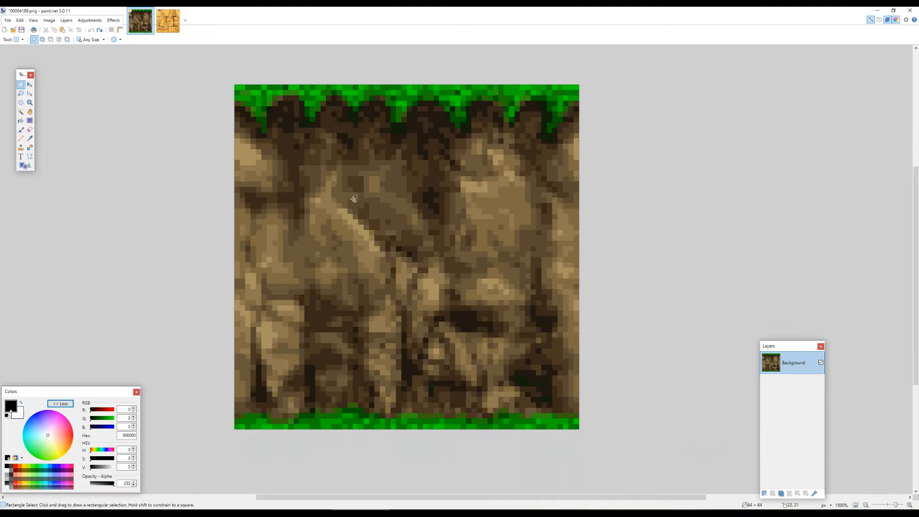
scroll(271, 110, "up", 1)
left_click_drag(271, 110, 277, 125)
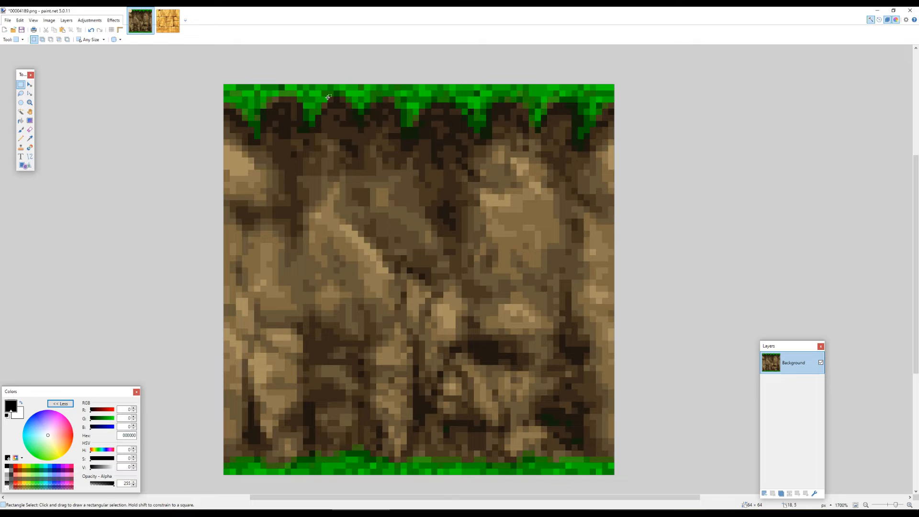
scroll(254, 106, "up", 1)
scroll(253, 104, "down", 2)
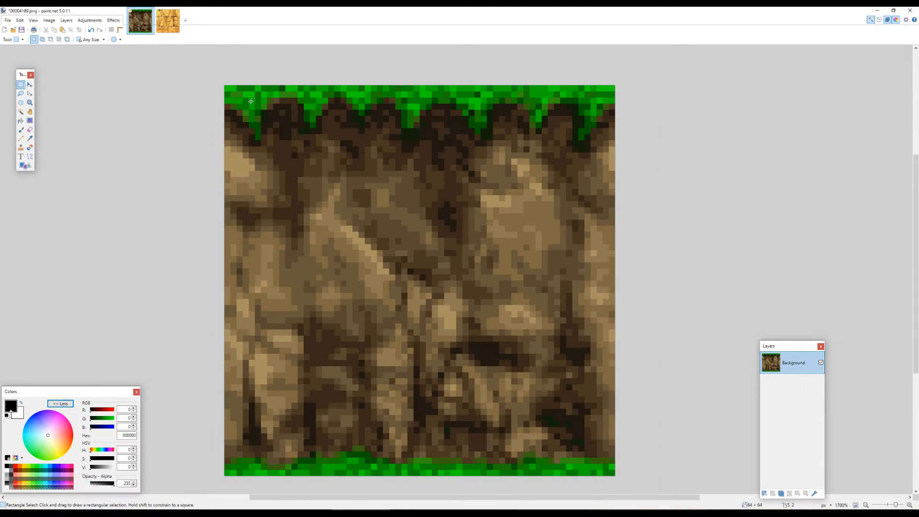
key("s")
key("s")
key("s")
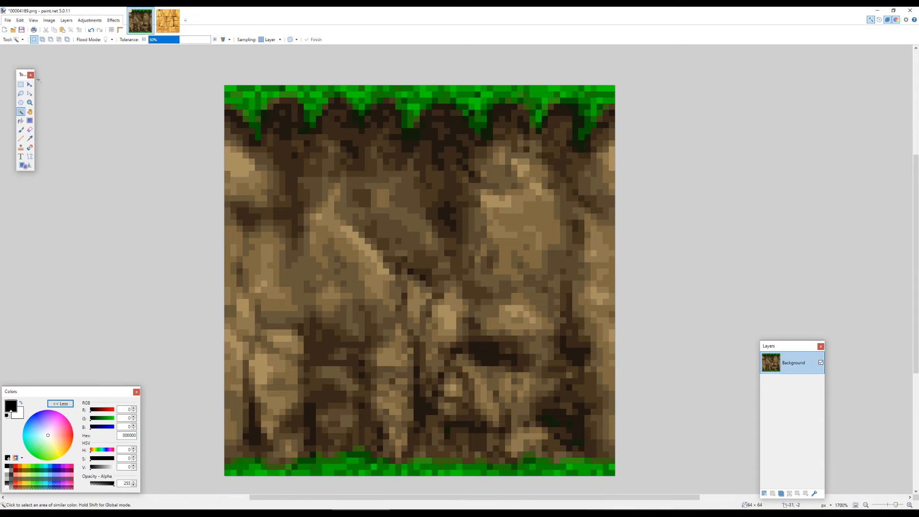
left_click(105, 42)
left_click_drag(160, 41, 129, 40)
left_click_drag(325, 149, 314, 126)
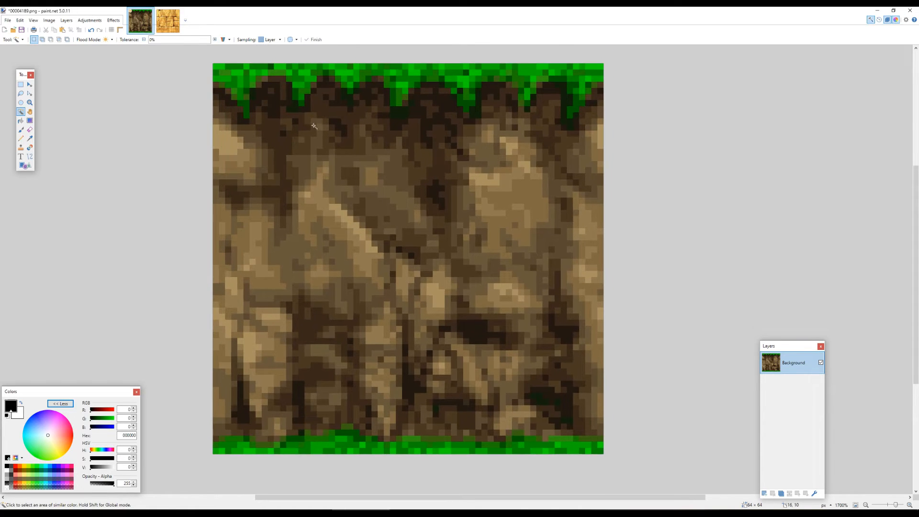
Select every shade of green in the grass edges of the rock texture, adding each shade to one combined selection.
left_click(254, 67)
scroll(255, 72, "up", 1)
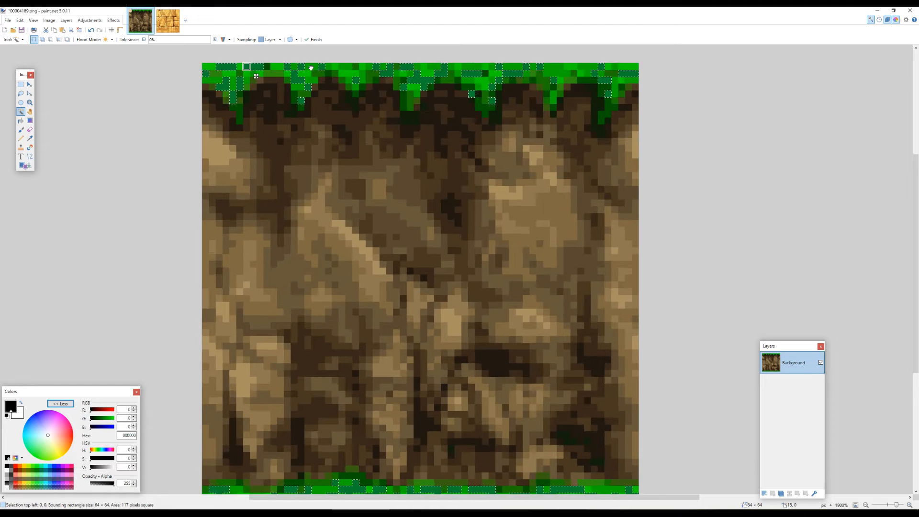
left_click(308, 67, "ctrl")
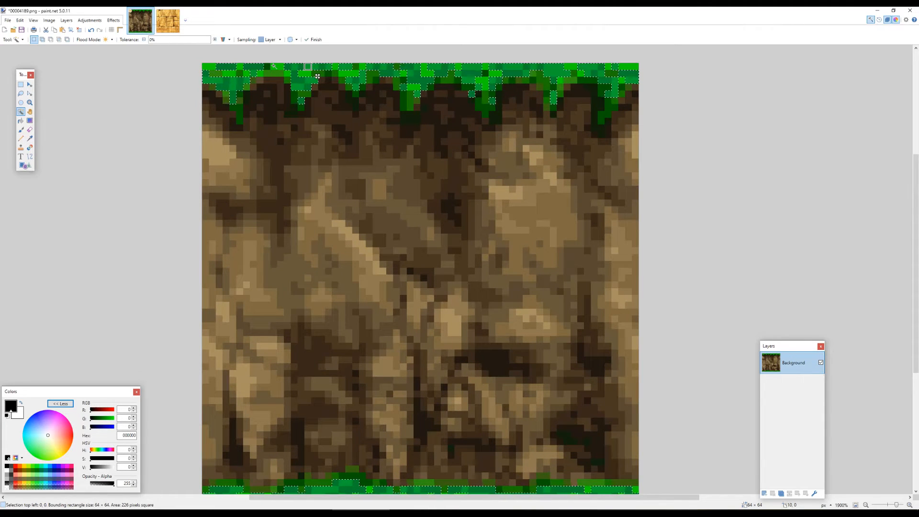
left_click(274, 67, "ctrl")
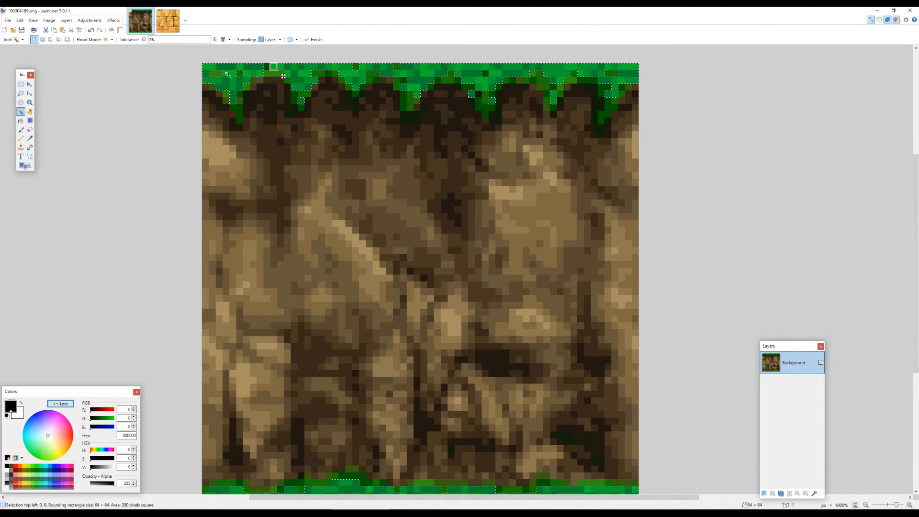
left_click(219, 72, "ctrl")
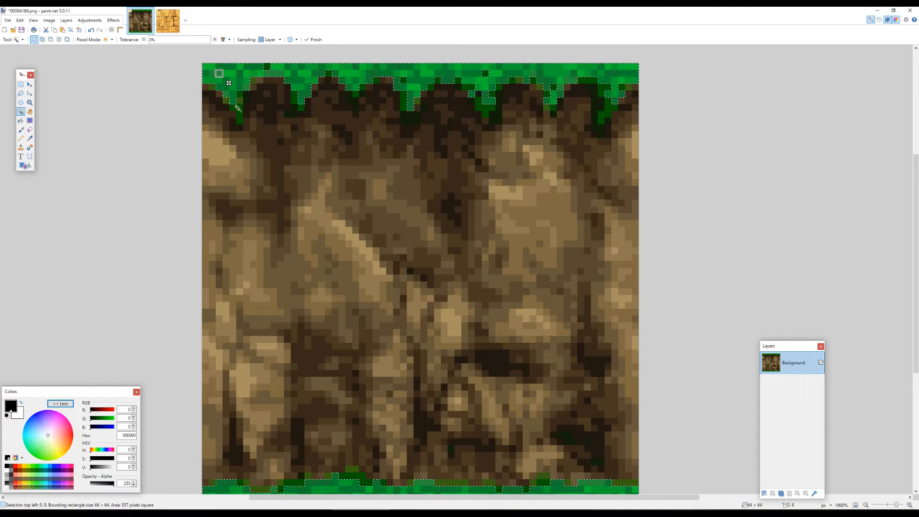
left_click(240, 113, "ctrl")
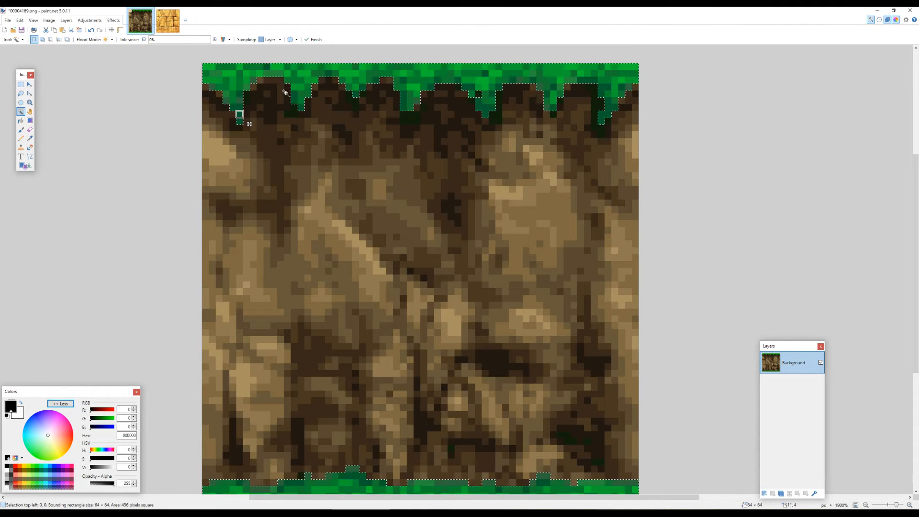
left_click(294, 114, "ctrl")
scroll(382, 114, "down", 3)
scroll(478, 275, "up", 2)
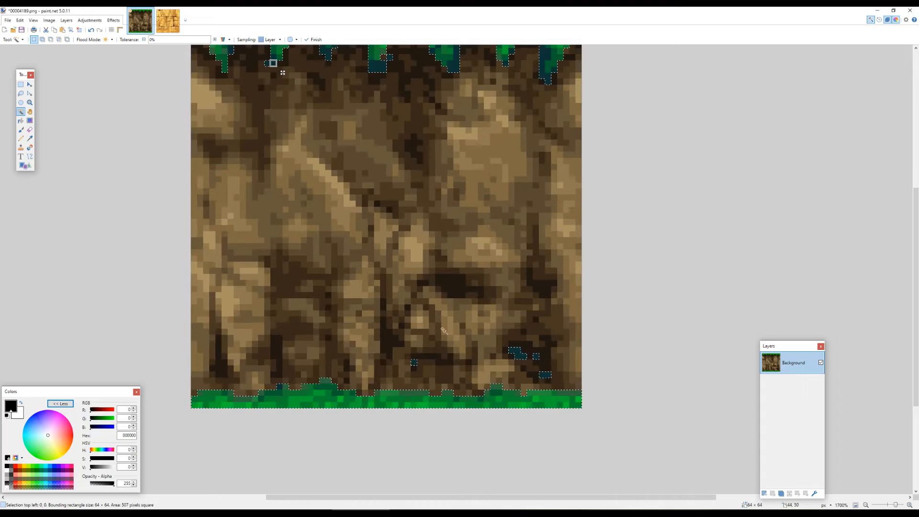
Remove the stray dark pixels in the lower rock area from the selection with a rectangle, and copy the remaining grass.
key("s")
left_click_drag(387, 316, 579, 378)
left_click_drag(413, 239, 450, 281)
scroll(451, 281, "down", 3)
scroll(467, 279, "up", 2)
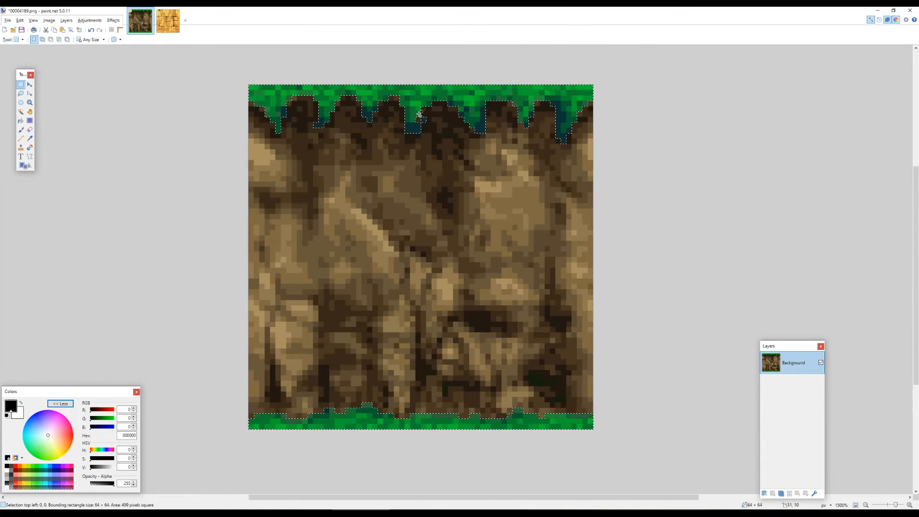
scroll(419, 115, "up", 3)
scroll(422, 177, "down", 2)
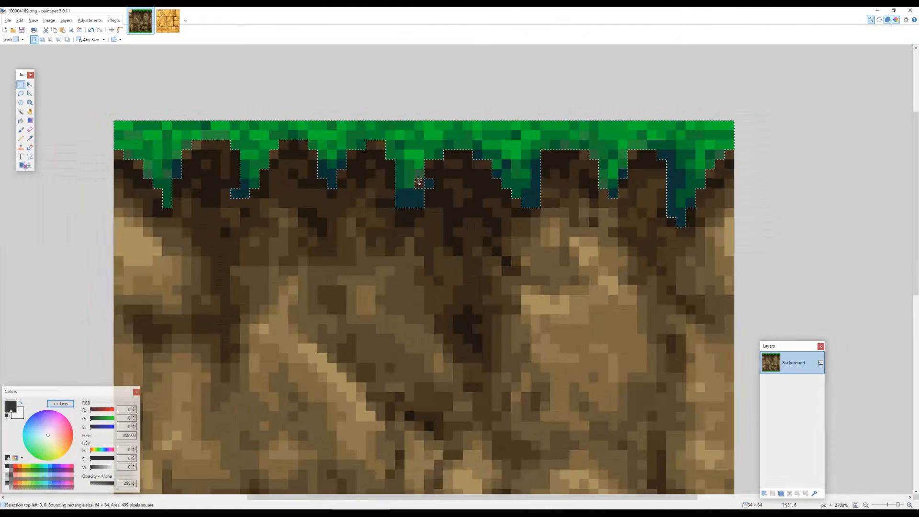
scroll(420, 199, "down", 2)
scroll(448, 287, "down", 2)
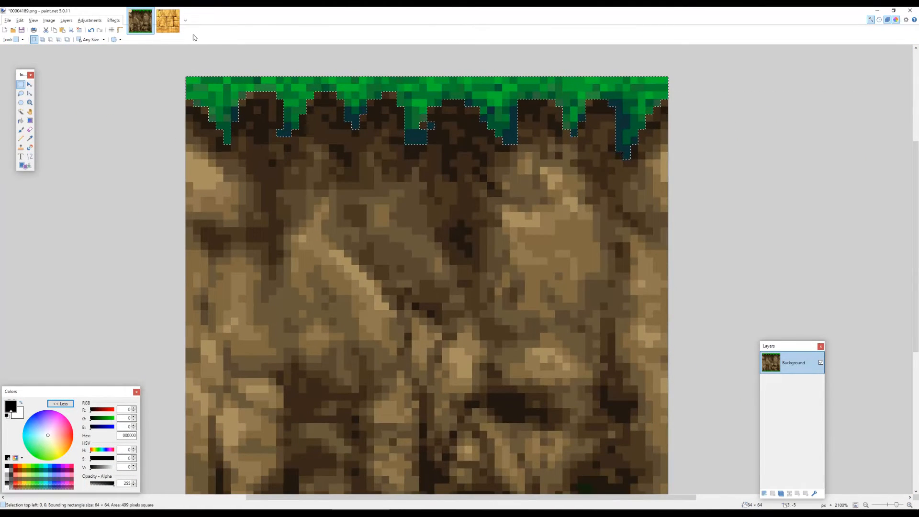
Paste the copied grass onto a new layer of the brick texture 00003791.png and clear the selection.
left_click(167, 20)
left_click(765, 494)
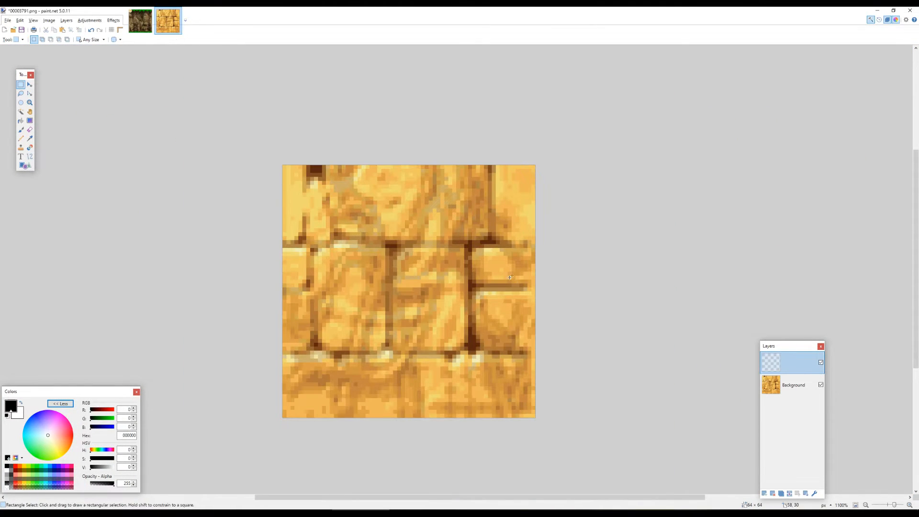
key("ctrl+v")
key("ctrl+d")
scroll(436, 209, "down", 4)
scroll(414, 203, "up", 4)
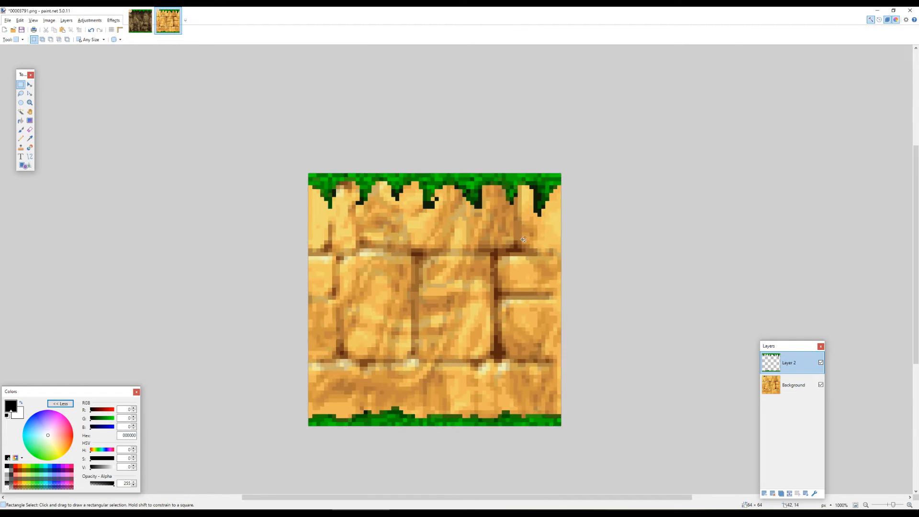
scroll(523, 240, "up", 1)
scroll(498, 226, "up", 3)
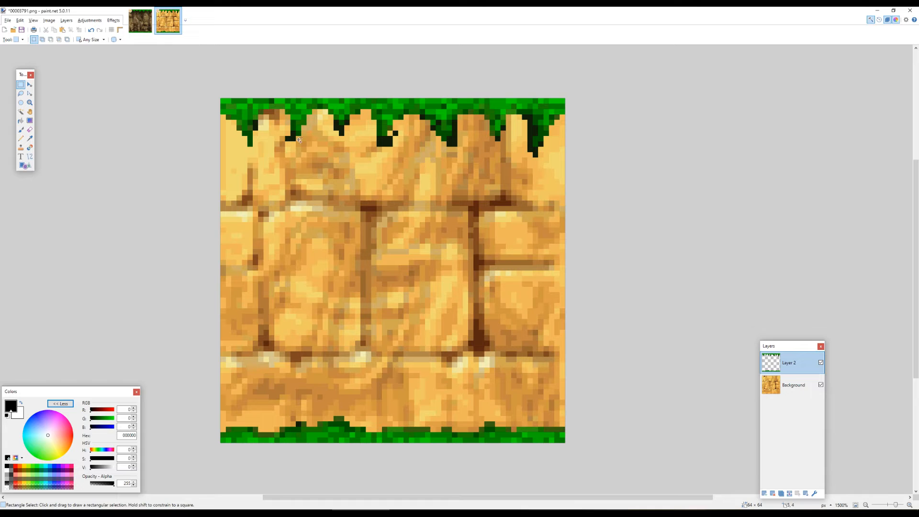
Fill the single-pixel hole in the grass on Layer 2 with dark green 005800 using the Pencil.
left_click(785, 395)
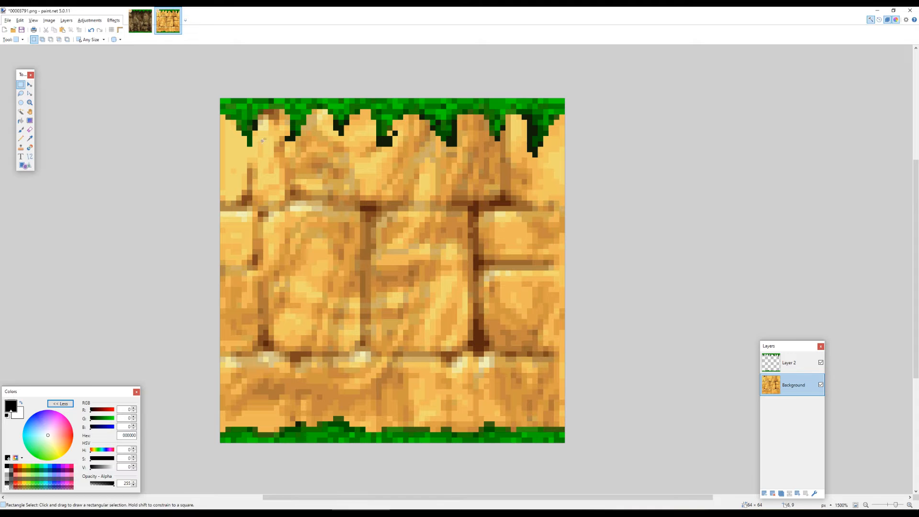
scroll(271, 116, "up", 3)
left_click(790, 362)
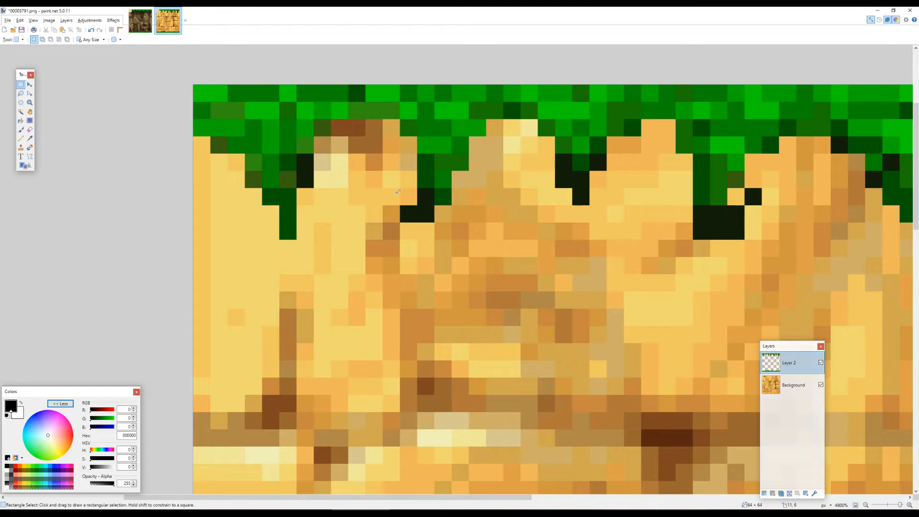
scroll(282, 197, "down", 5)
scroll(359, 184, "up", 6)
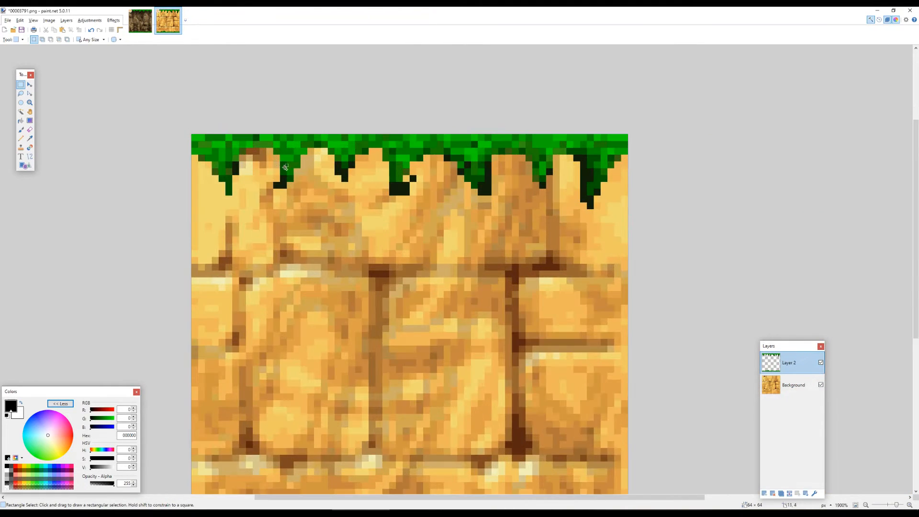
scroll(358, 184, "down", 5)
scroll(336, 150, "up", 7)
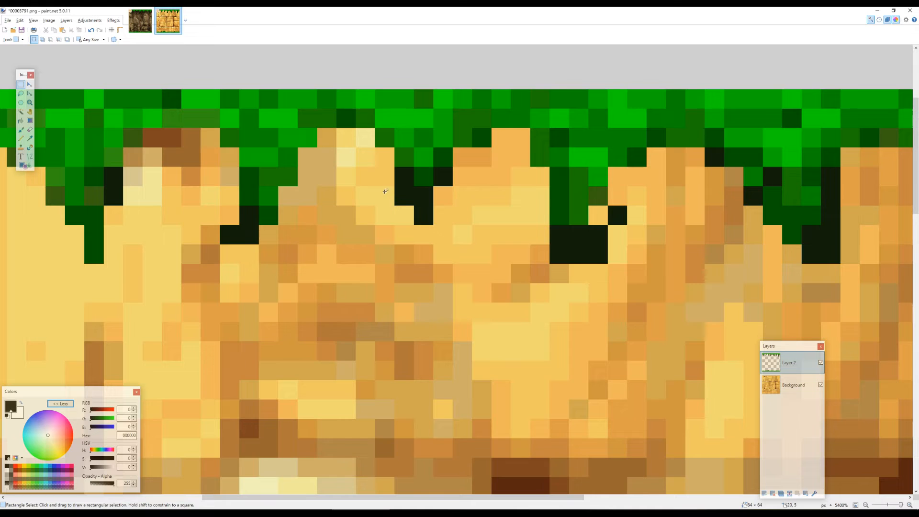
scroll(385, 191, "down", 8)
key("k")
left_click(444, 194)
scroll(498, 237, "up", 2)
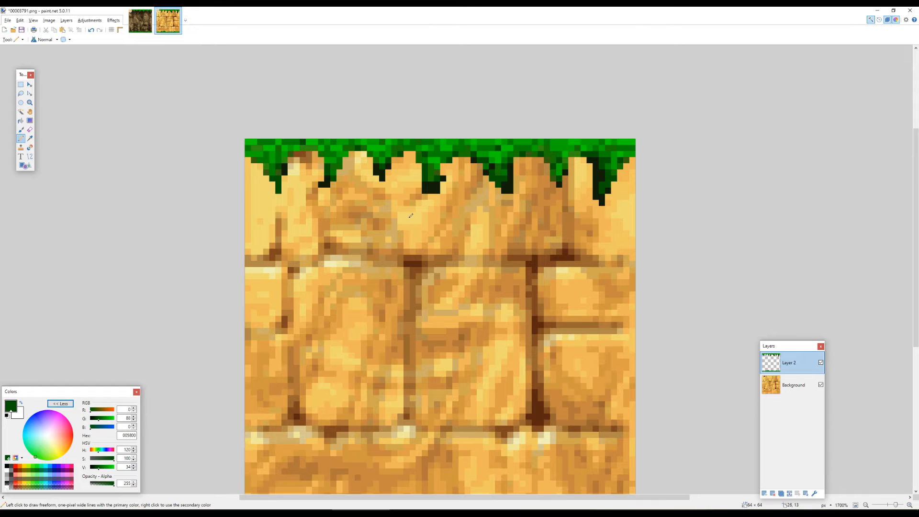
Add an empty layer between the grass layer and the background, and reset the primary colour to black with Layer 2 active.
left_click(765, 494)
key("d")
left_click(768, 369)
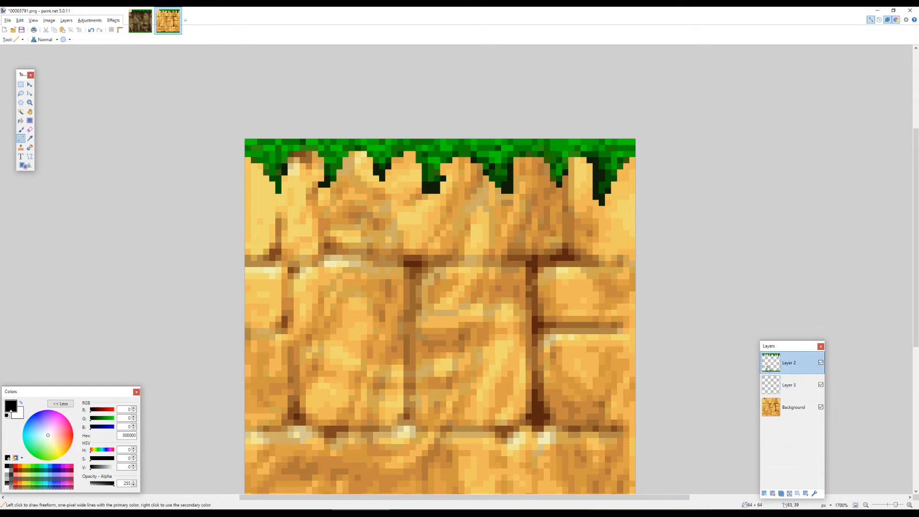
Inspect the pasted grass edge along the top of the brick texture.
scroll(353, 182, "up", 5)
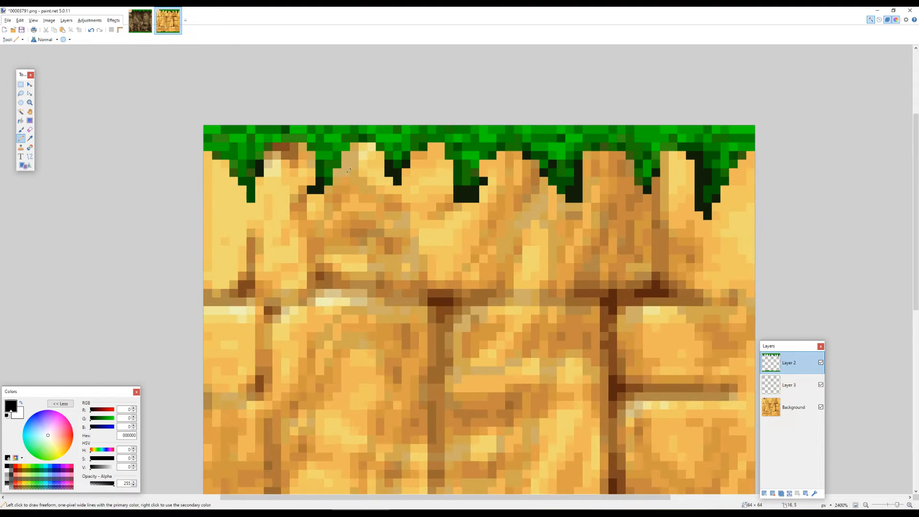
scroll(307, 196, "down", 3)
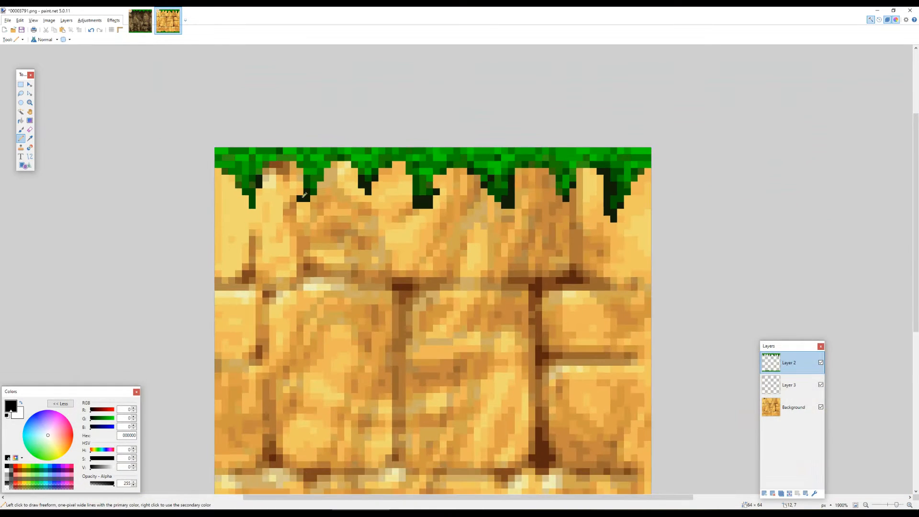
scroll(287, 173, "up", 4)
scroll(263, 150, "up", 2)
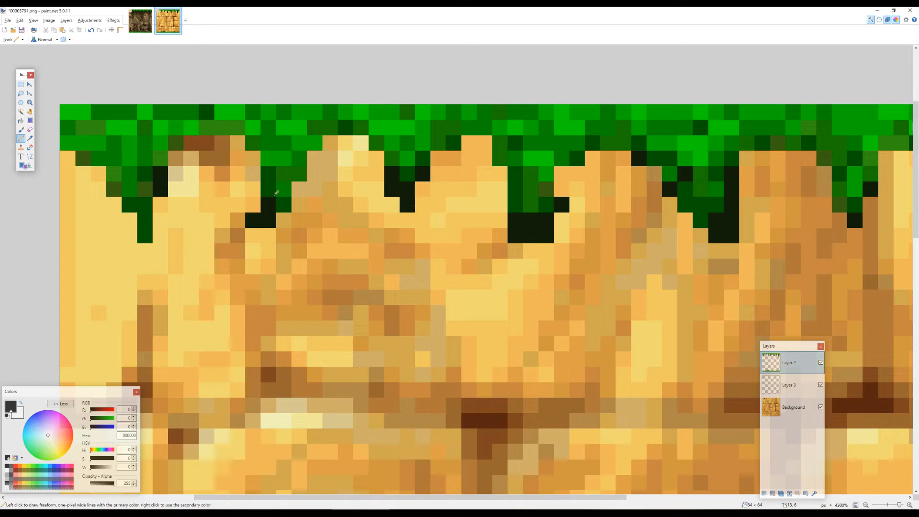
scroll(275, 190, "down", 6)
scroll(470, 92, "up", 4)
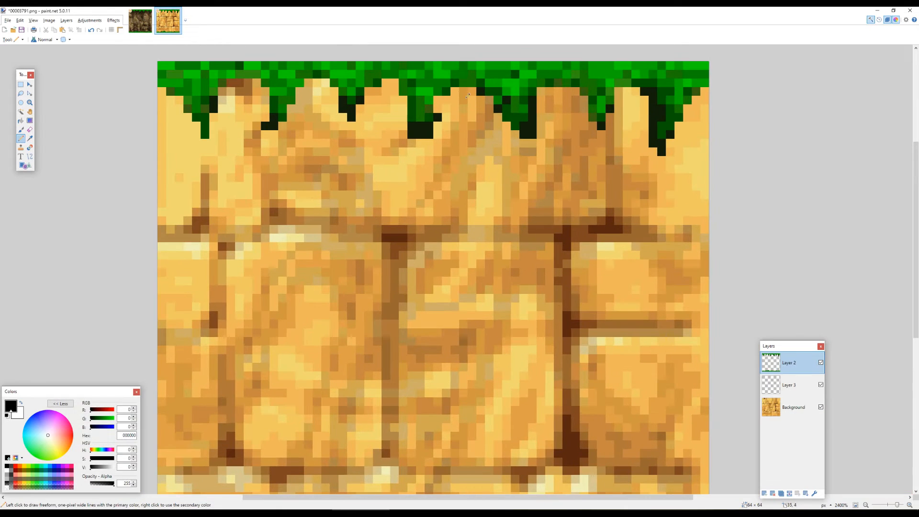
scroll(467, 96, "down", 2)
scroll(403, 167, "up", 1)
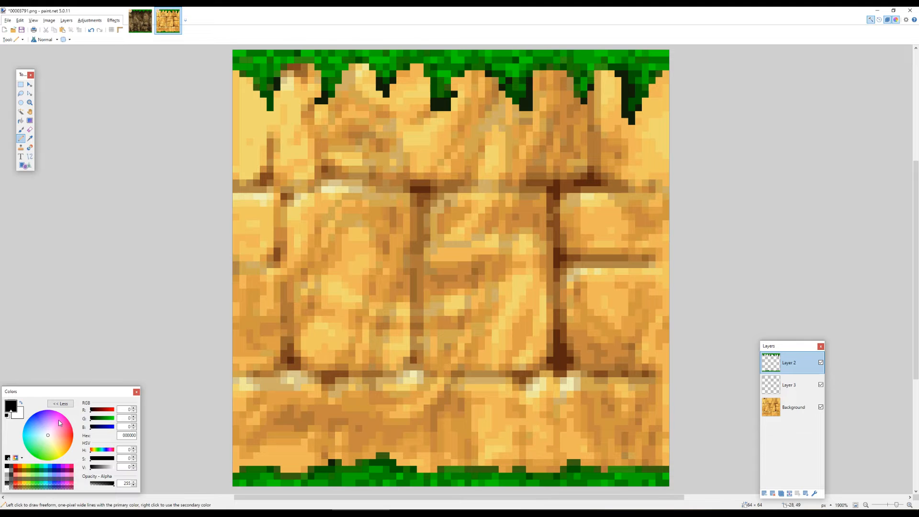
Outline the lower edge of the left half of the top grass in black with the Paintbrush on Layer 3.
key("b")
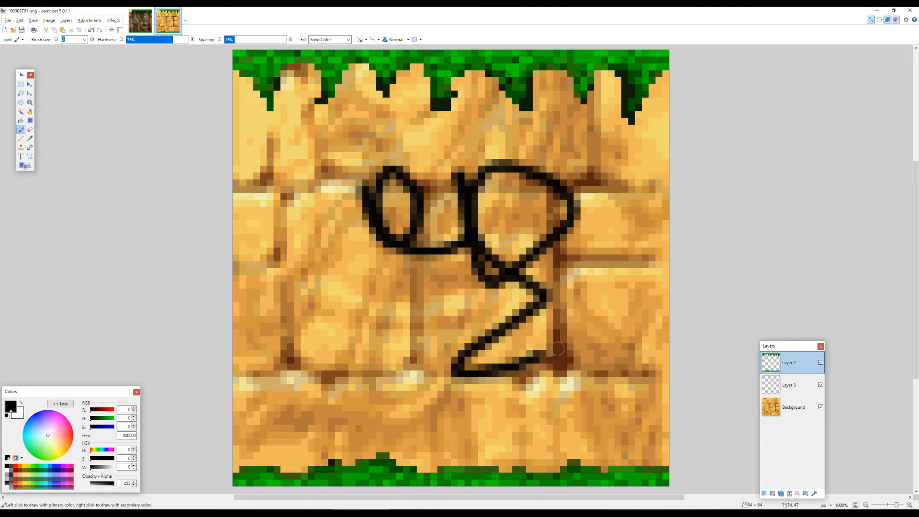
key("ctrl+z")
left_click(789, 385)
left_click_drag(451, 201, 454, 276)
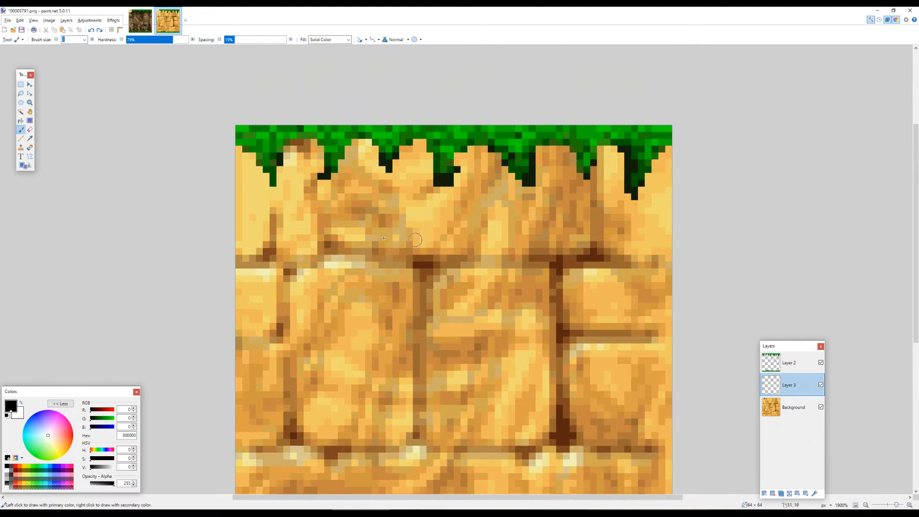
scroll(312, 174, "up", 3)
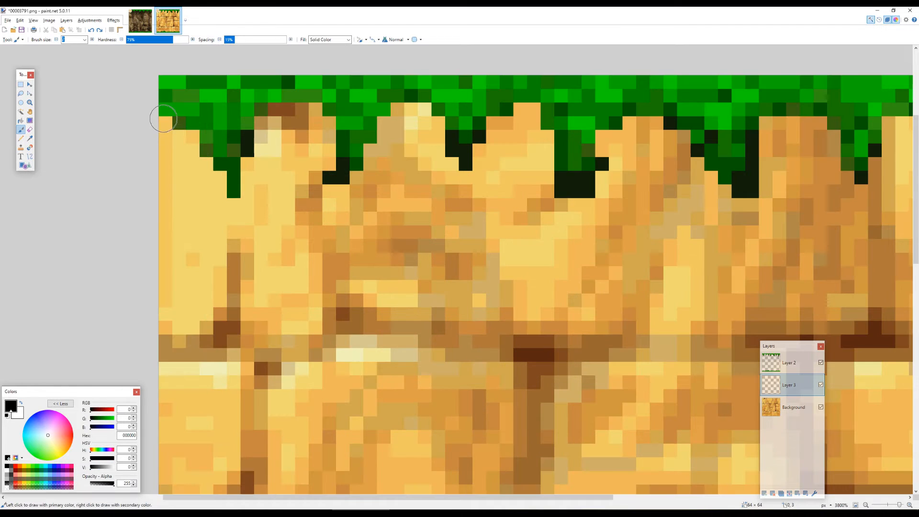
mouse_move(160, 121)
left_mouse_down()
mouse_move(198, 137)
mouse_move(228, 200)
mouse_move(272, 111)
mouse_move(323, 113)
mouse_move(351, 141)
mouse_move(332, 167)
mouse_move(342, 135)
mouse_move(347, 182)
mouse_move(408, 105)
mouse_move(382, 124)
mouse_move(446, 112)
mouse_move(454, 131)
mouse_move(477, 129)
mouse_move(519, 102)
mouse_move(546, 103)
mouse_move(561, 128)
mouse_move(565, 203)
mouse_move(539, 117)
mouse_move(545, 139)
mouse_move(562, 194)
mouse_move(584, 188)
mouse_move(598, 218)
left_mouse_up()
scroll(372, 211, "down", 1)
scroll(372, 211, "down", 3)
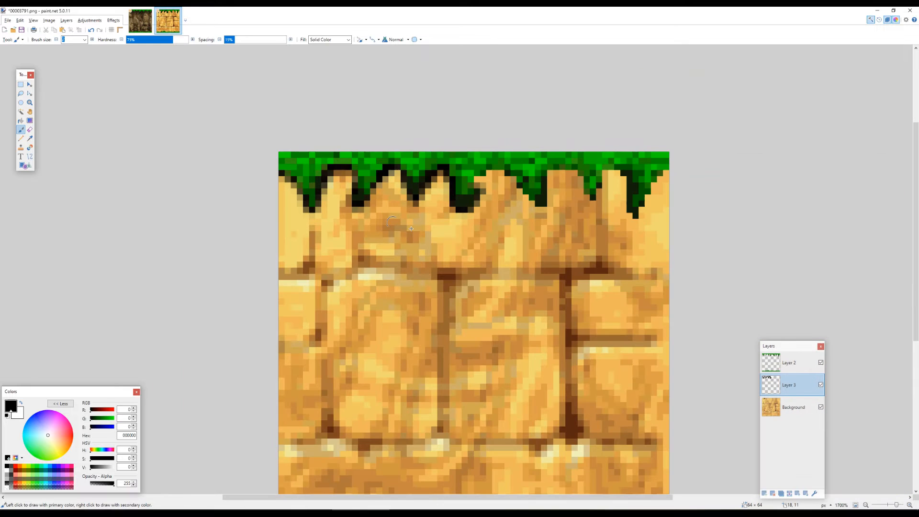
Continue the black outline on Layer 3 along the right half of the top grass to the texture's right edge.
scroll(622, 455, "up", 3)
scroll(541, 345, "down", 3)
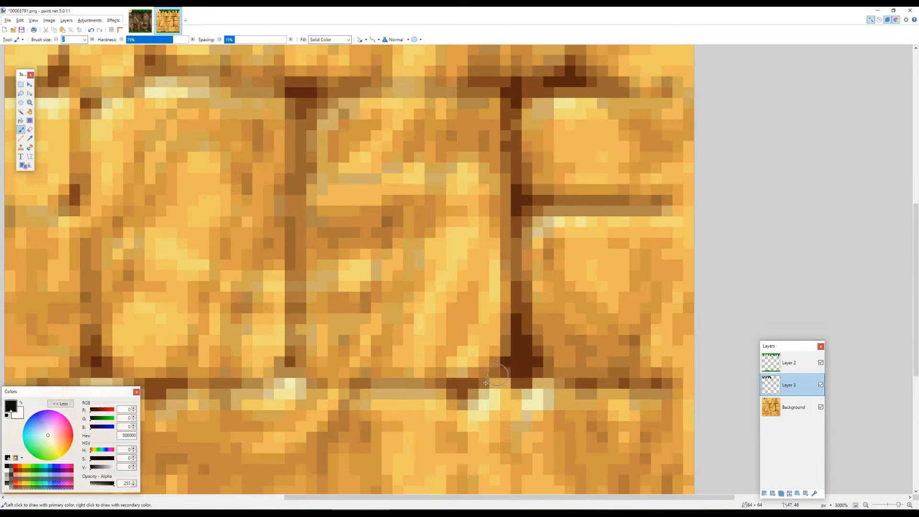
scroll(524, 354, "up", 2)
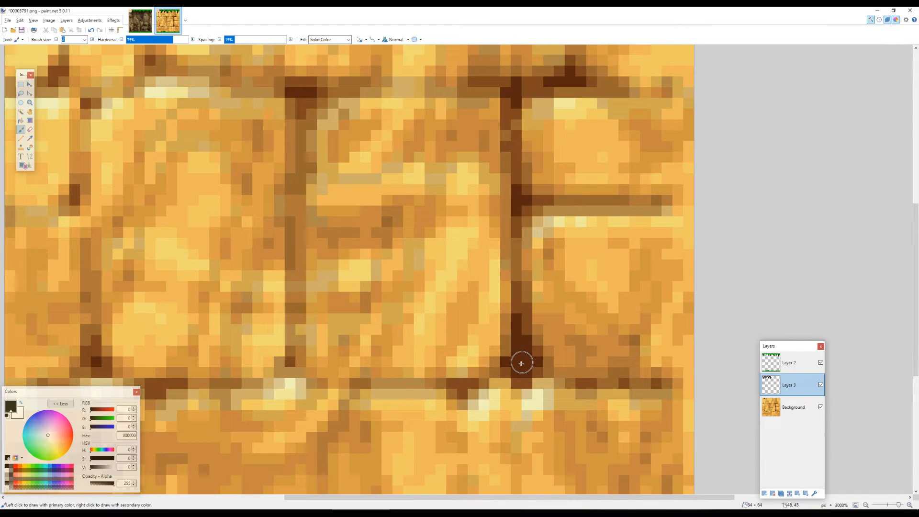
left_click(520, 355)
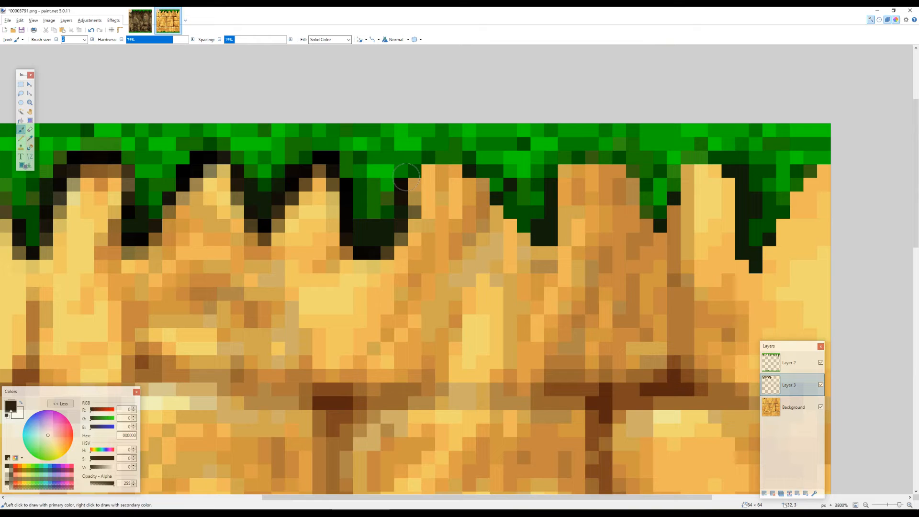
mouse_move(407, 177)
left_mouse_down()
mouse_move(520, 238)
mouse_move(559, 221)
mouse_move(560, 186)
mouse_move(559, 204)
mouse_move(587, 166)
mouse_move(619, 171)
mouse_move(654, 238)
mouse_move(688, 168)
mouse_move(757, 278)
mouse_move(831, 167)
left_mouse_up()
scroll(547, 247, "down", 5)
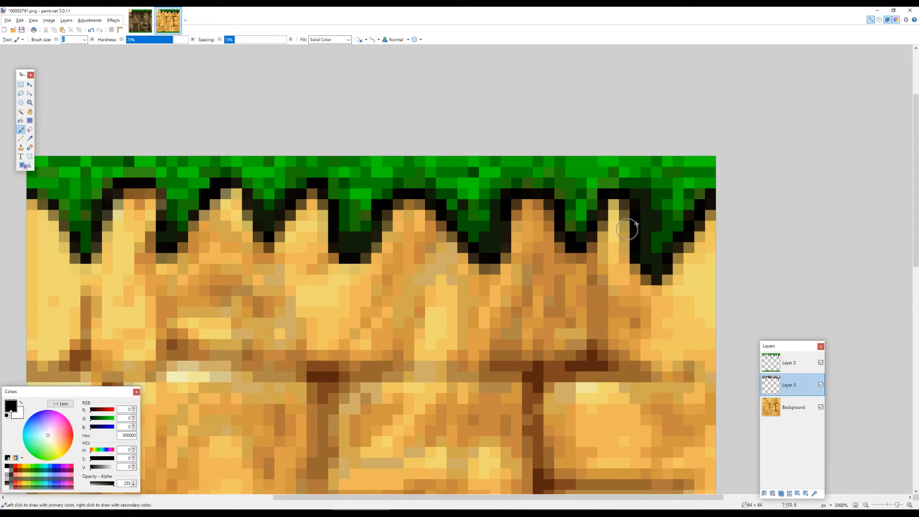
scroll(547, 247, "down", 4)
scroll(547, 248, "up", 6)
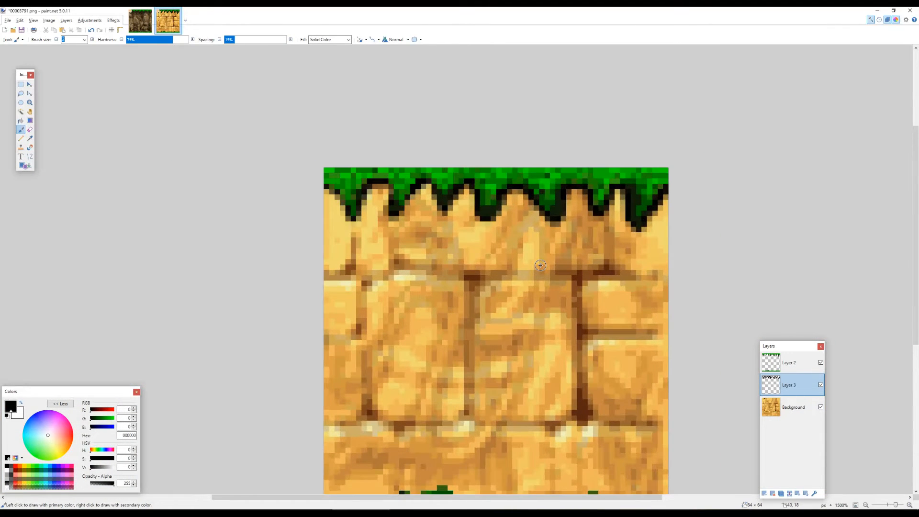
Set Layer 3's blend mode to Darken and its opacity to 127.
left_click(814, 493)
left_click(452, 269)
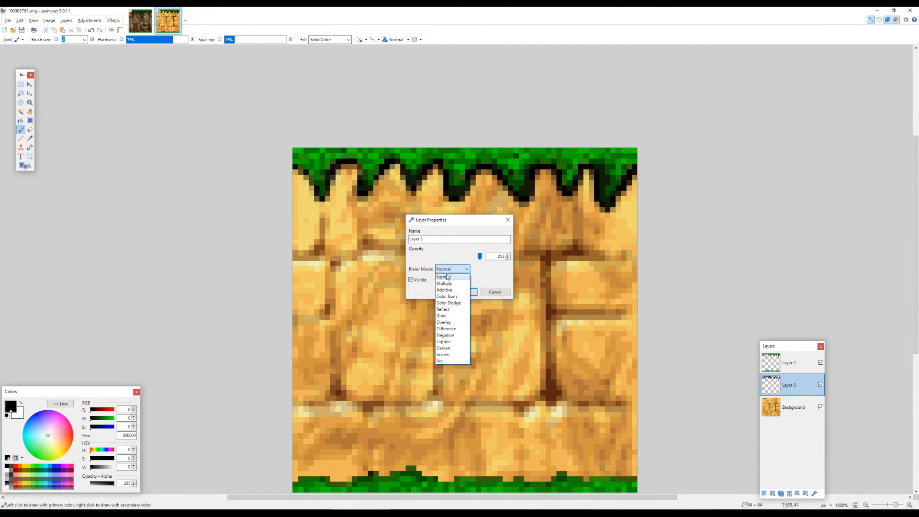
left_click(451, 320)
left_click(452, 269)
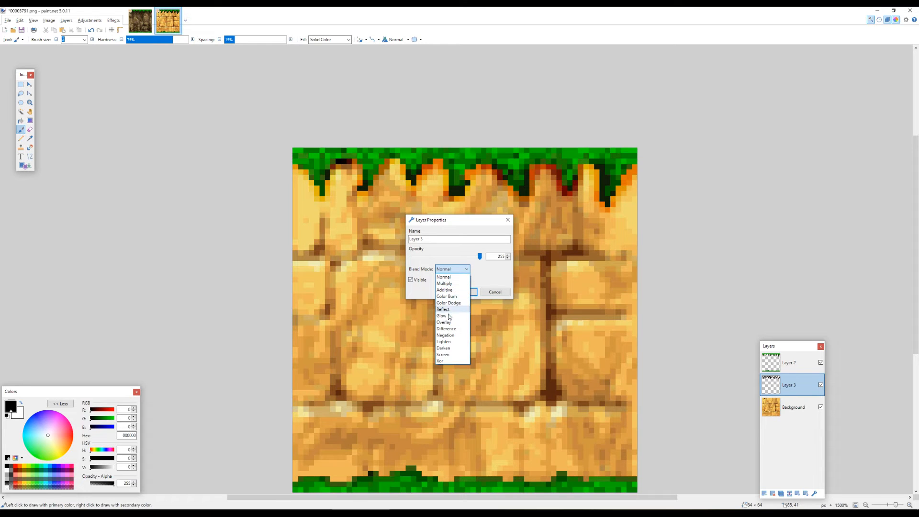
left_click(445, 348)
left_click_drag(480, 257, 443, 263)
left_click(470, 256)
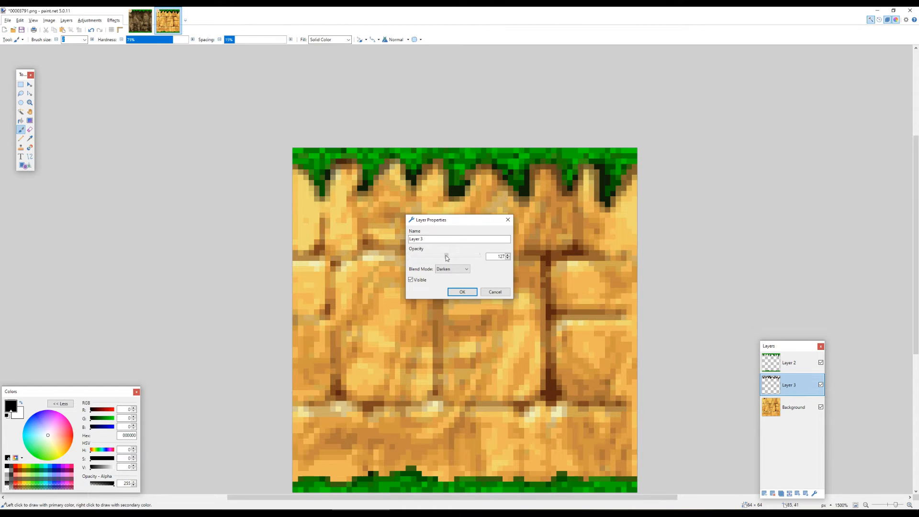
left_click(462, 292)
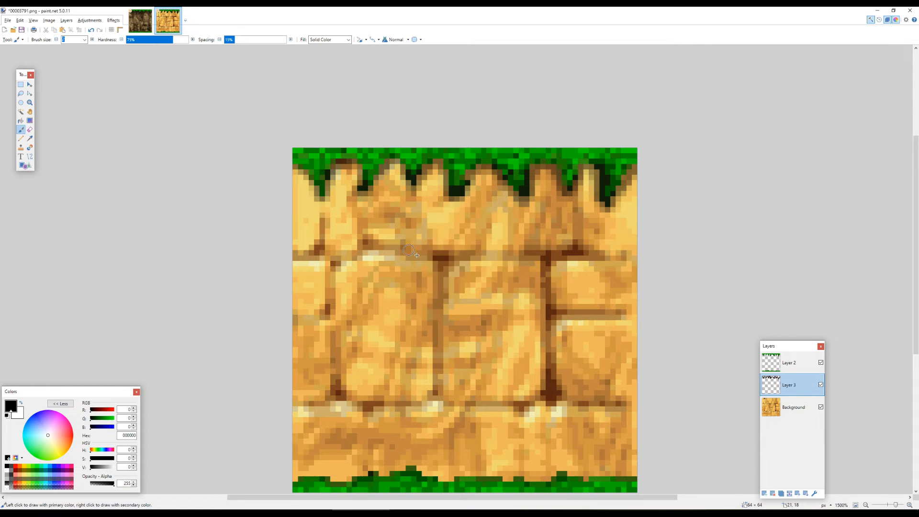
Examine how the darkened outline blends the grass edge into the sandstone at different magnifications.
scroll(412, 209, "down", 3)
scroll(413, 209, "up", 4)
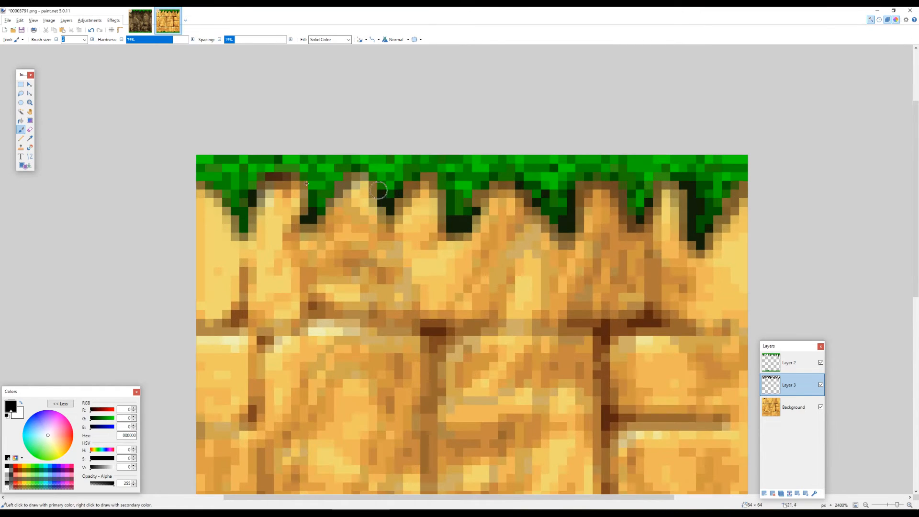
scroll(259, 179, "down", 2)
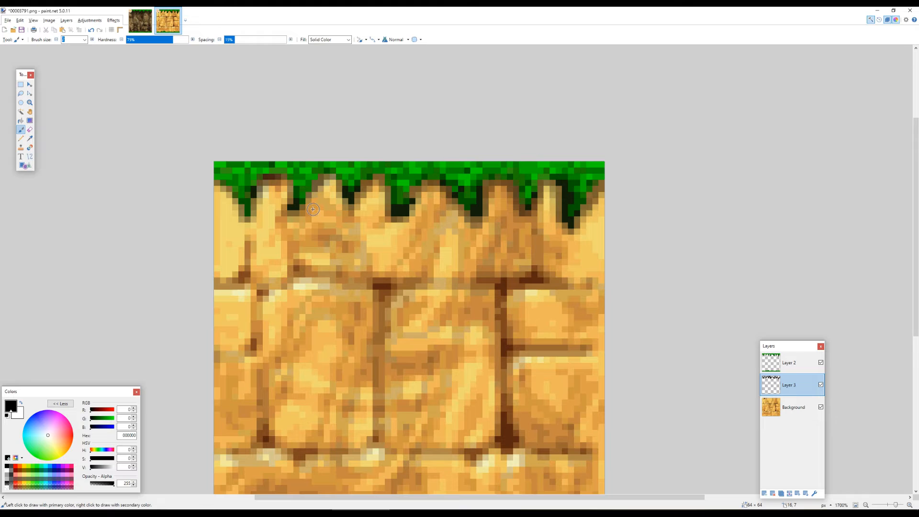
scroll(313, 209, "down", 2)
scroll(344, 196, "up", 6)
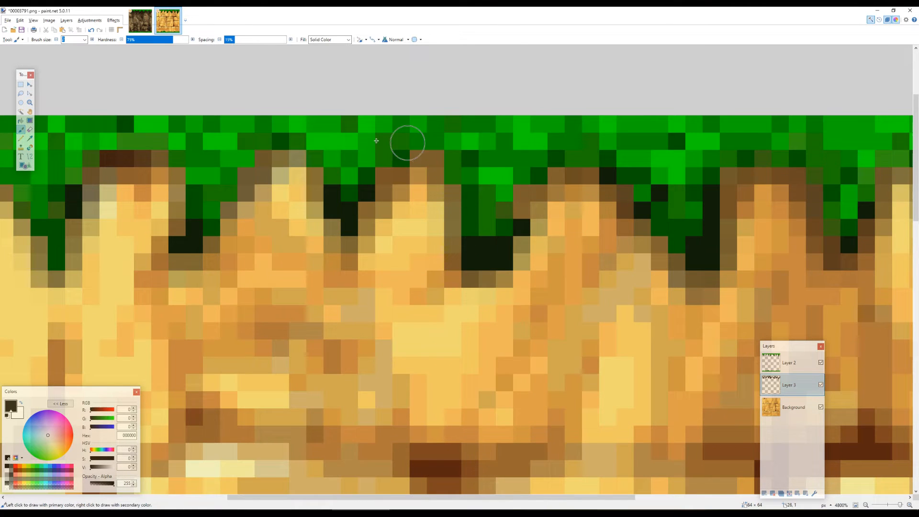
scroll(222, 212, "down", 1)
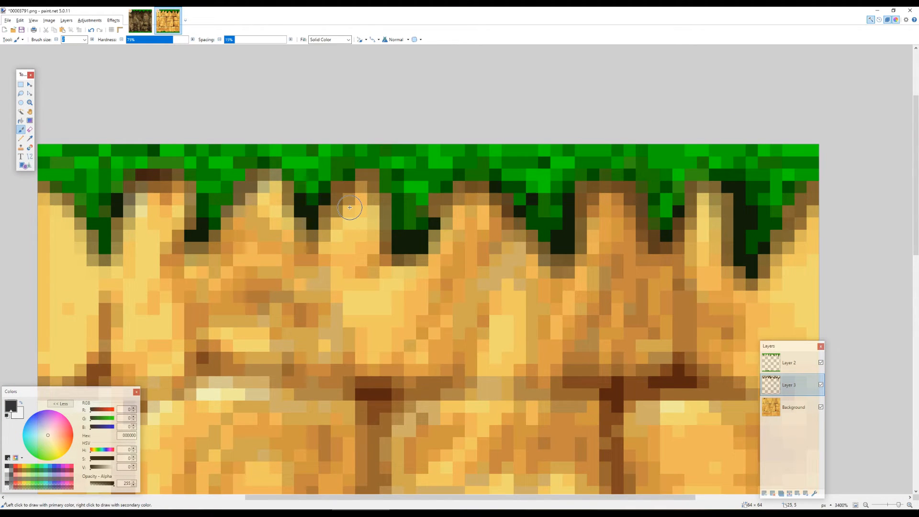
scroll(349, 207, "down", 3)
scroll(357, 217, "up", 2)
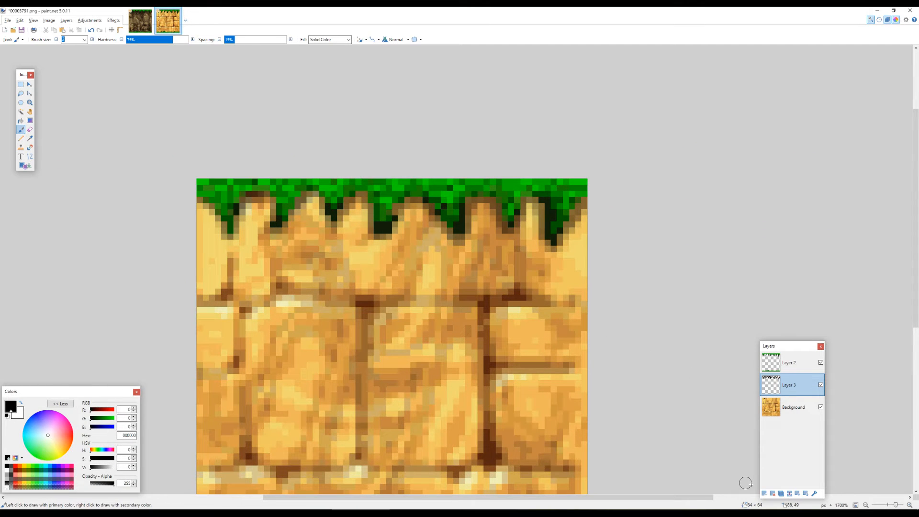
Add a new layer above Layer 3 and set the Paintbrush to size 11 with 0% hardness.
left_click(765, 493)
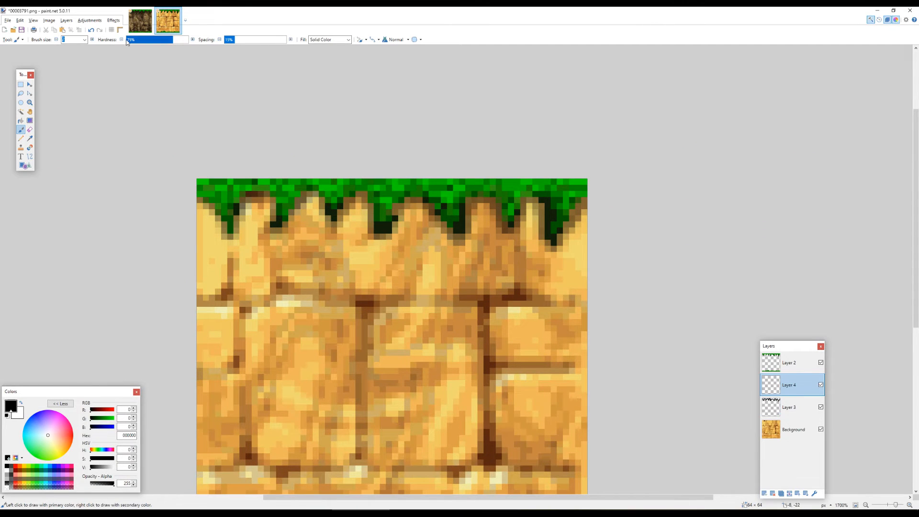
left_click(92, 39)
left_click_drag(254, 264, 555, 264)
key("ctrl+z")
left_click_drag(148, 40, 95, 44)
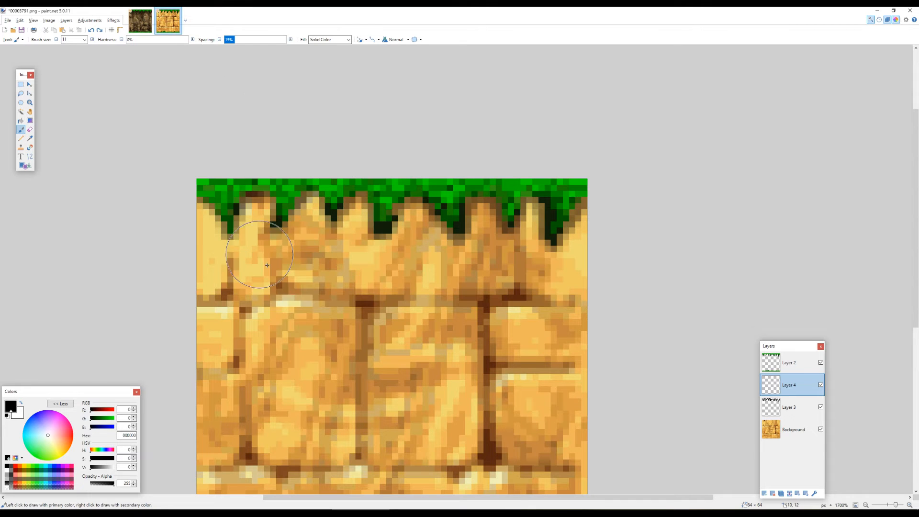
left_click_drag(268, 265, 600, 276)
key("ctrl+z")
mouse_move(216, 206)
left_mouse_down()
mouse_move(205, 201)
mouse_move(660, 218)
left_mouse_up()
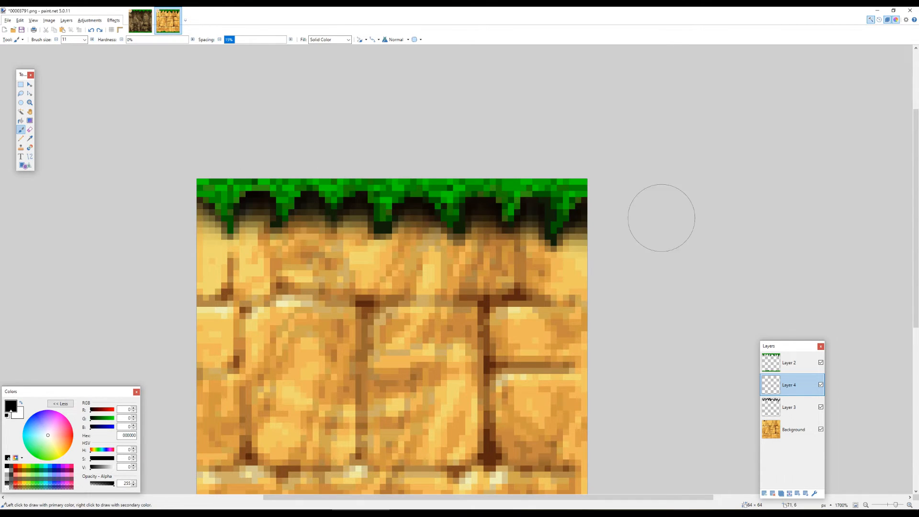
key("ctrl+z")
mouse_move(228, 203)
left_mouse_down()
mouse_move(191, 205)
mouse_move(661, 215)
left_mouse_up()
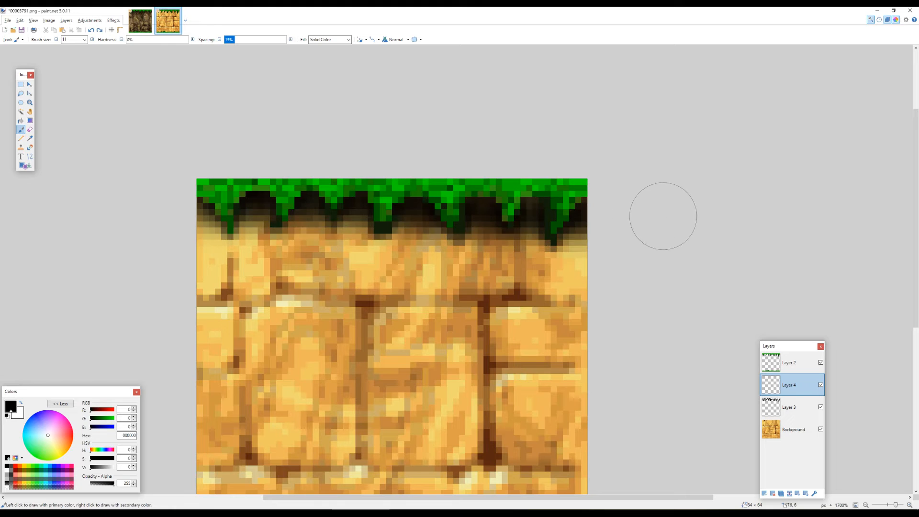
key("ctrl+z")
Paint a soft black shadow strip beneath the top grass on Layer 4 and set the layer's opacity to 190.
mouse_move(206, 201)
left_mouse_down()
mouse_move(205, 185)
mouse_move(493, 181)
mouse_move(642, 196)
left_mouse_up()
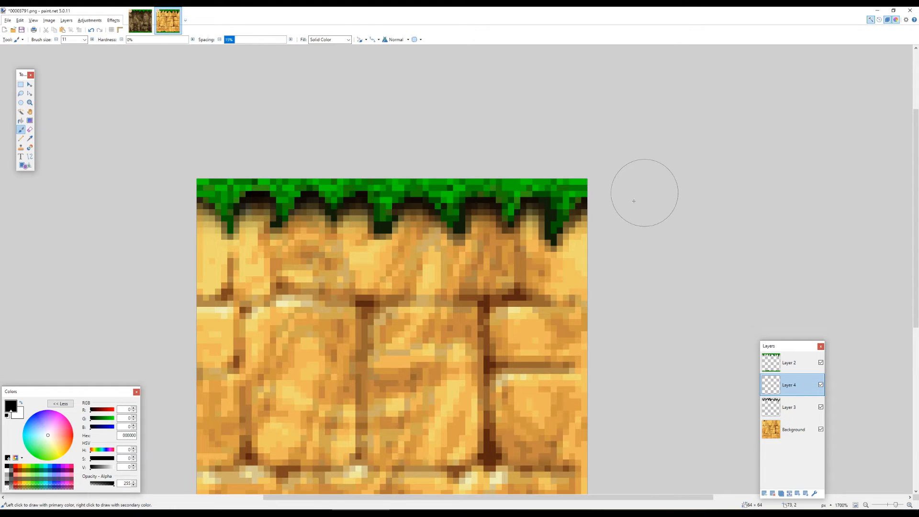
scroll(509, 299, "up", 4)
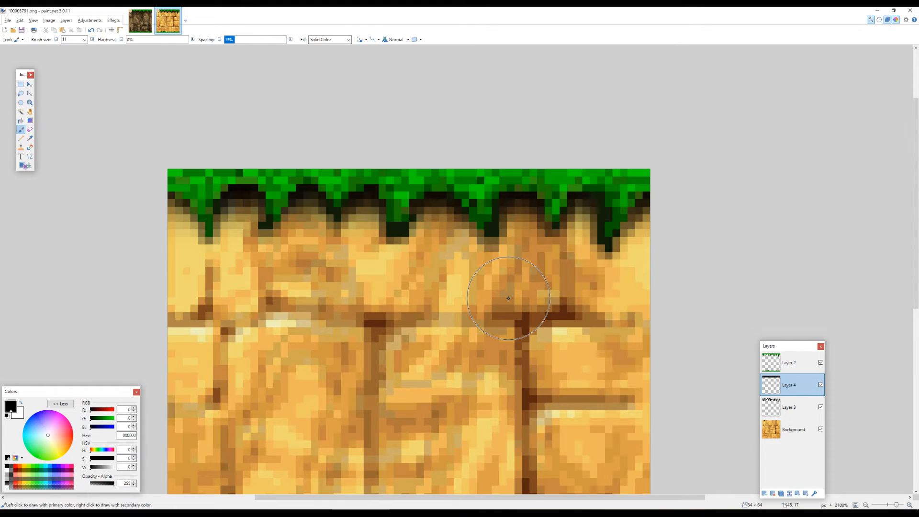
left_click(815, 493)
mouse_move(480, 256)
left_mouse_down()
mouse_move(367, 251)
mouse_move(468, 273)
left_mouse_up()
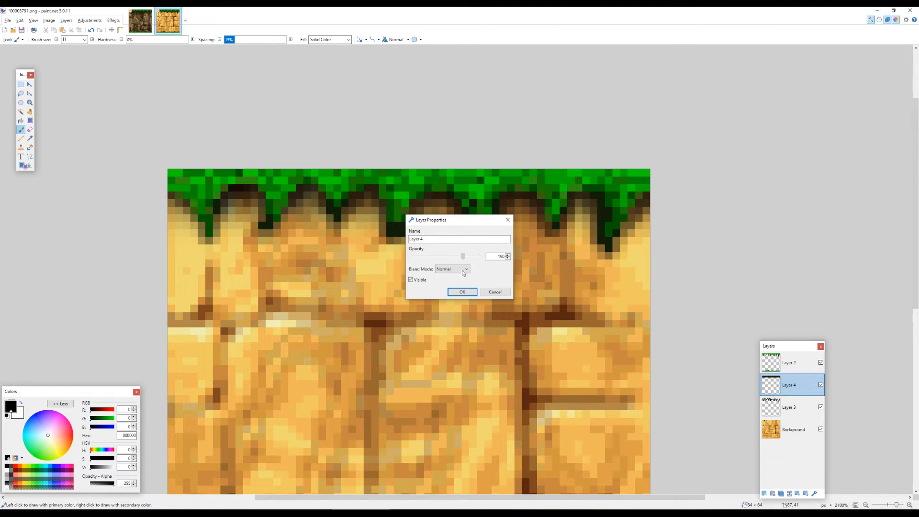
left_click(462, 292)
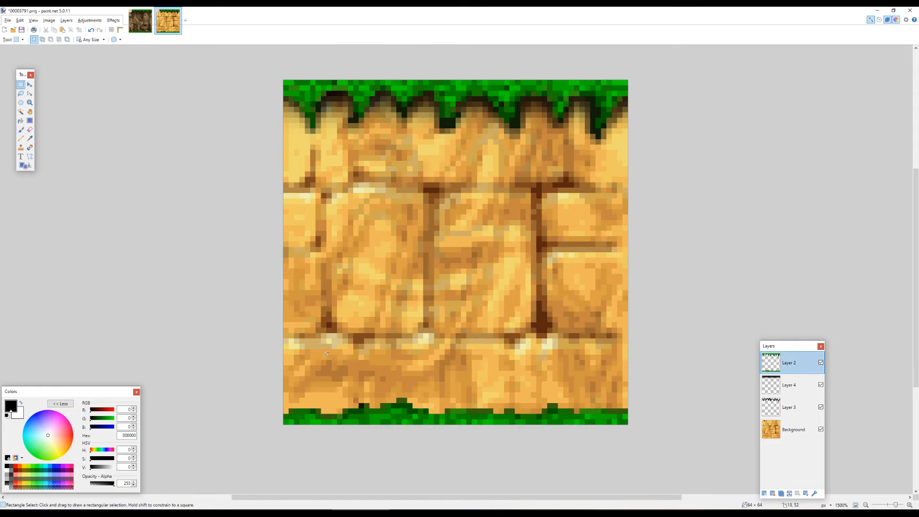
Delete the grass strip along the bottom edge of the texture from Layer 2 using a rectangular selection.
mouse_move(277, 377)
left_mouse_down()
mouse_move(632, 415)
mouse_move(637, 427)
left_mouse_up()
key("Delete")
scroll(463, 272, "down", 3)
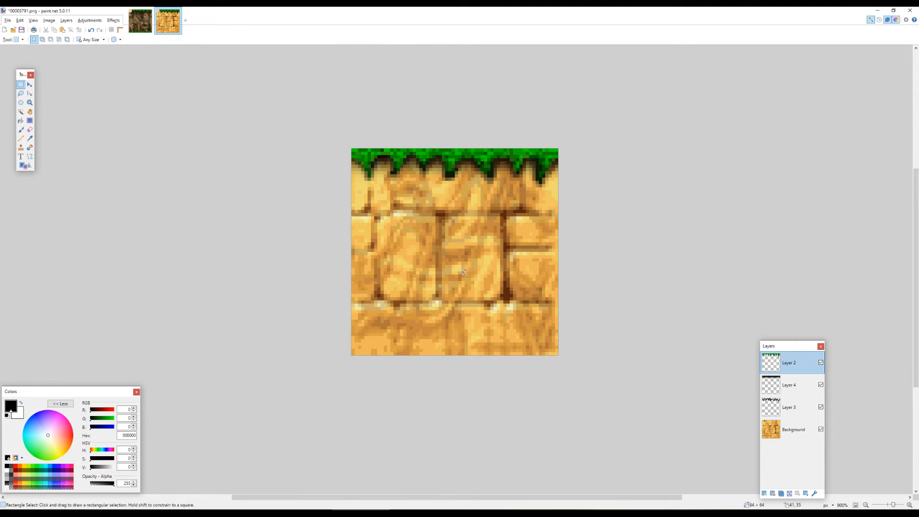
left_click_drag(436, 345, 424, 369)
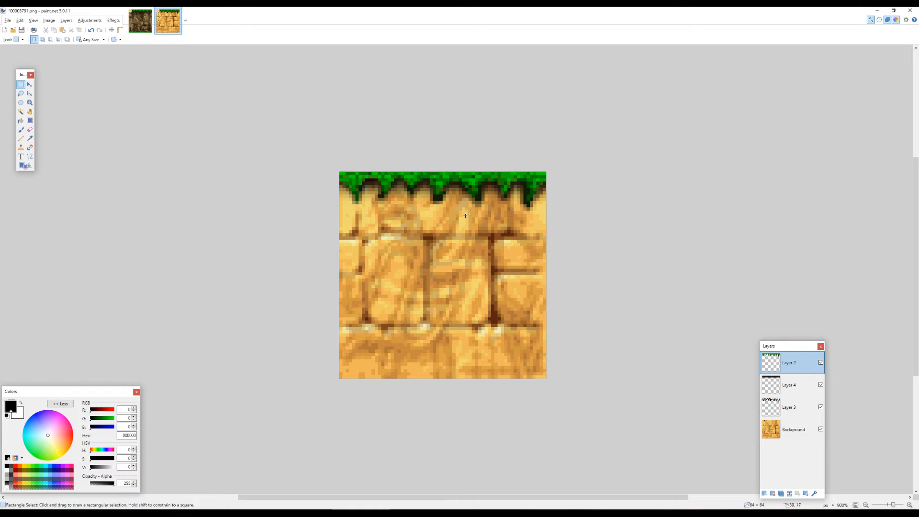
scroll(486, 181, "up", 4)
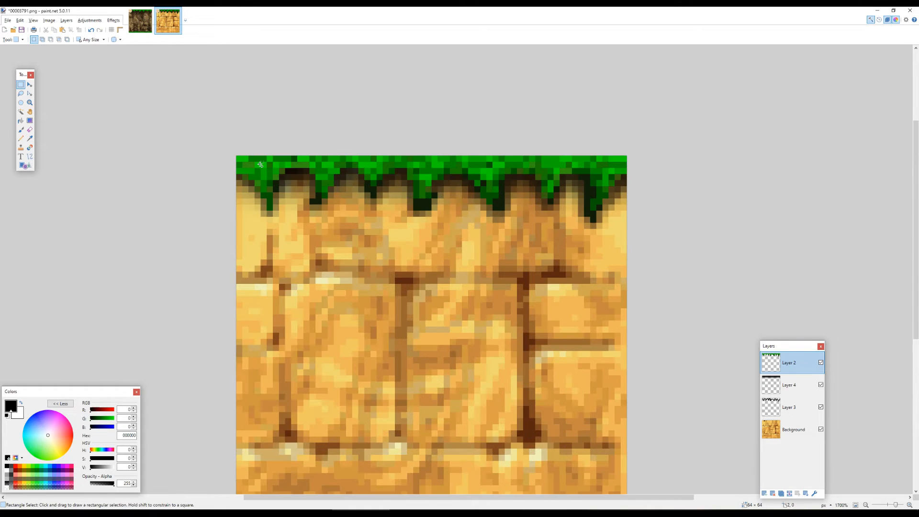
scroll(379, 209, "down", 2)
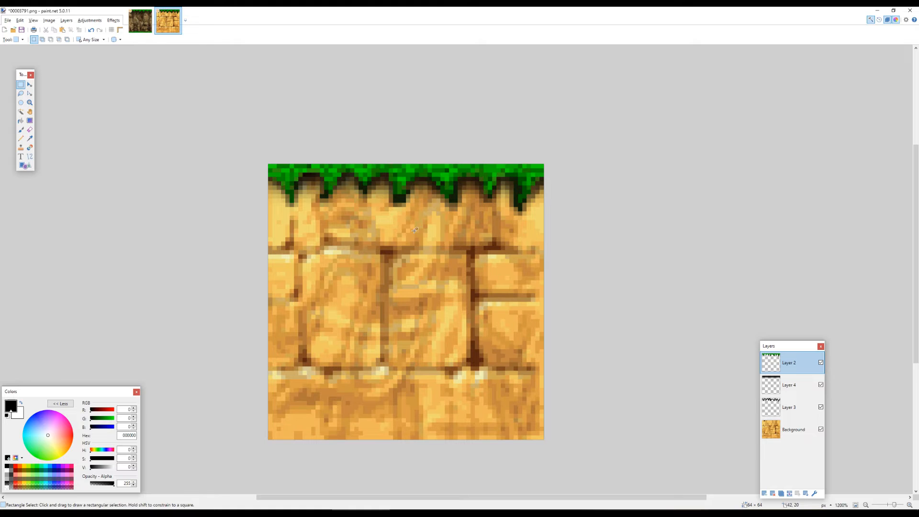
Inspect the shaded grass edge and the cleaned bottom edge of the texture at several magnifications.
scroll(479, 210, "down", 2)
scroll(460, 205, "up", 4)
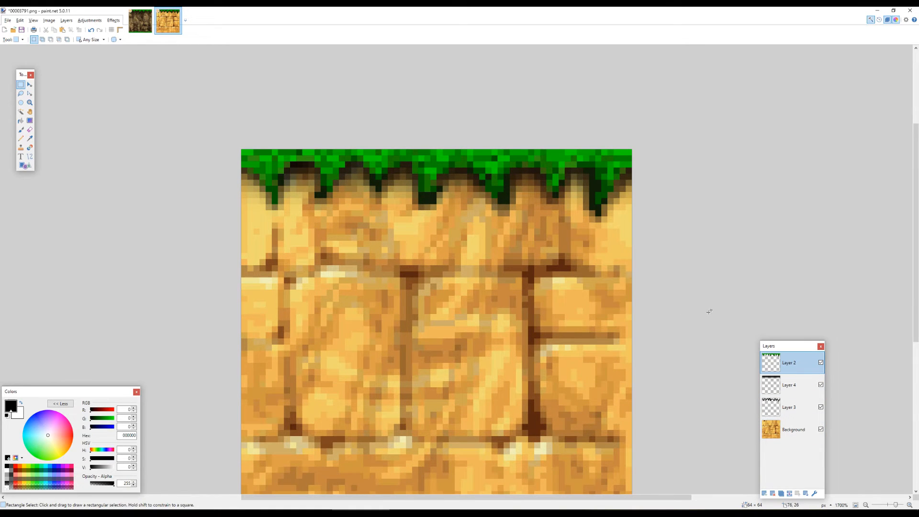
scroll(560, 231, "up", 3)
scroll(551, 230, "down", 5)
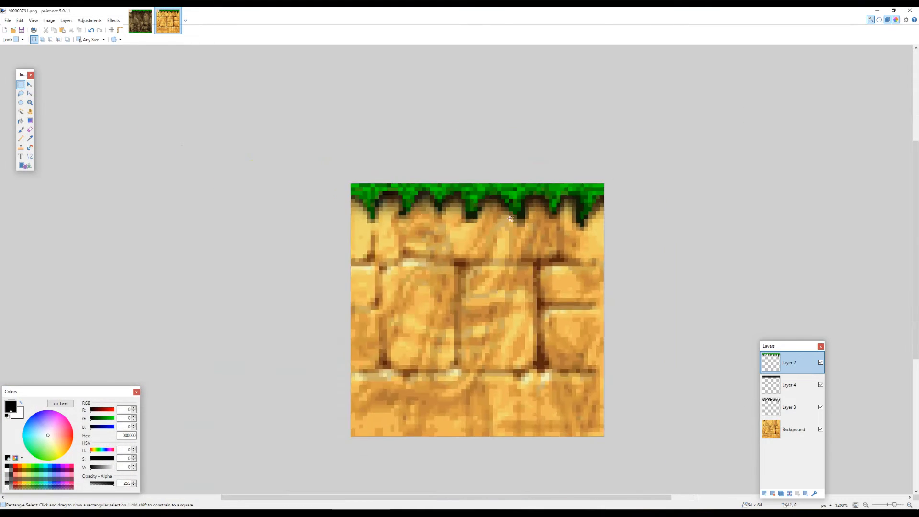
scroll(511, 218, "down", 2)
scroll(551, 254, "up", 3)
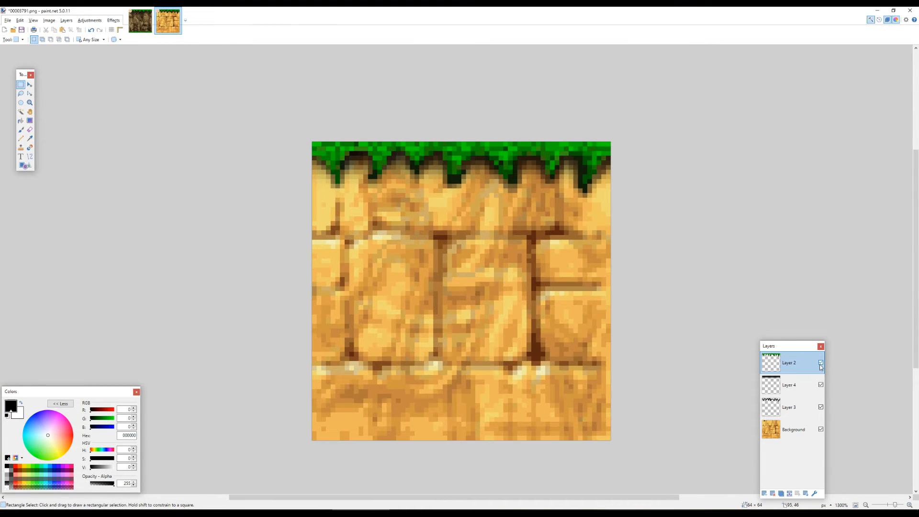
Hide Layer 2 and merge Layer 3 and Layer 4 down into the Background layer.
left_click(821, 363)
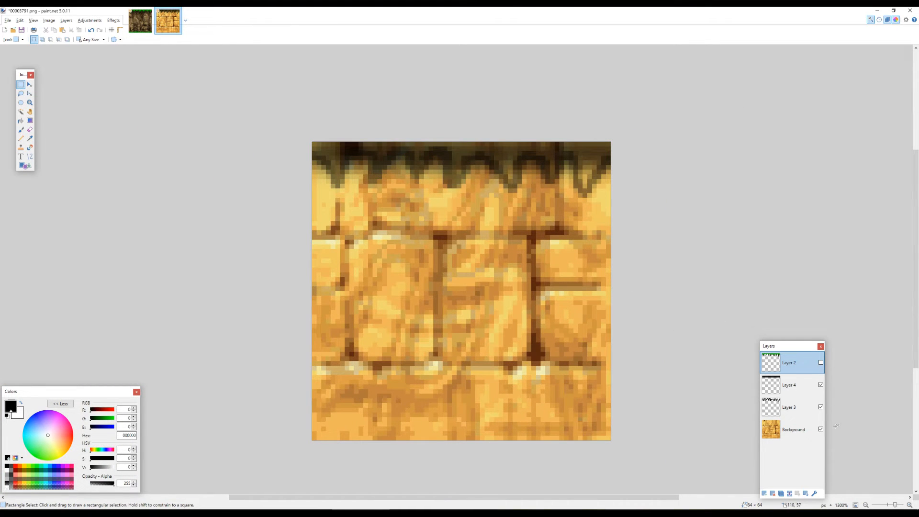
left_click(785, 411)
left_click(790, 494)
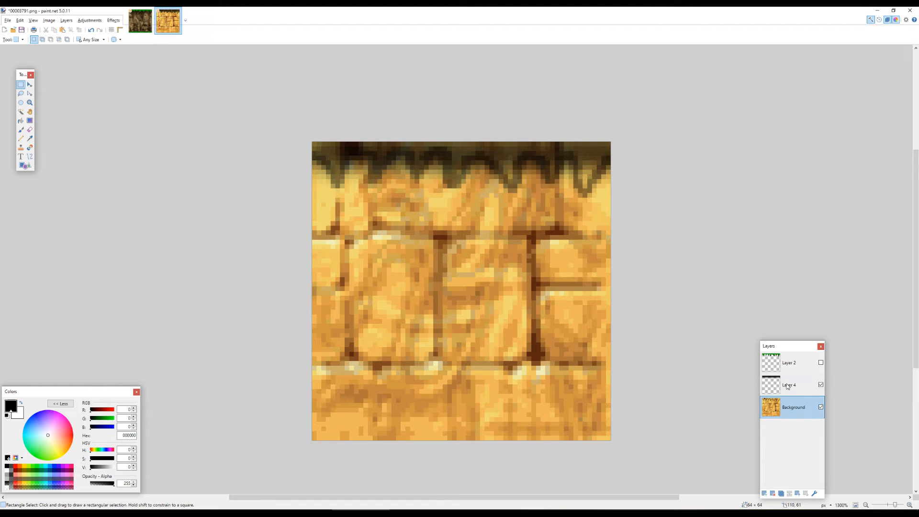
left_click(788, 387)
left_click(790, 493)
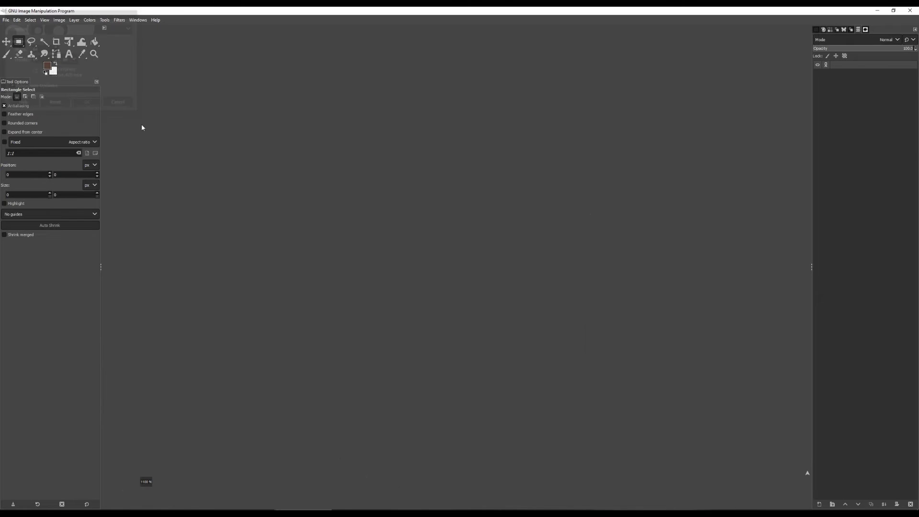
Switch to GIMP, paste the merged texture as a new image and convert it to indexed colour mode.
key("ctrl+v")
scroll(459, 272, "up", 8)
left_click(58, 20)
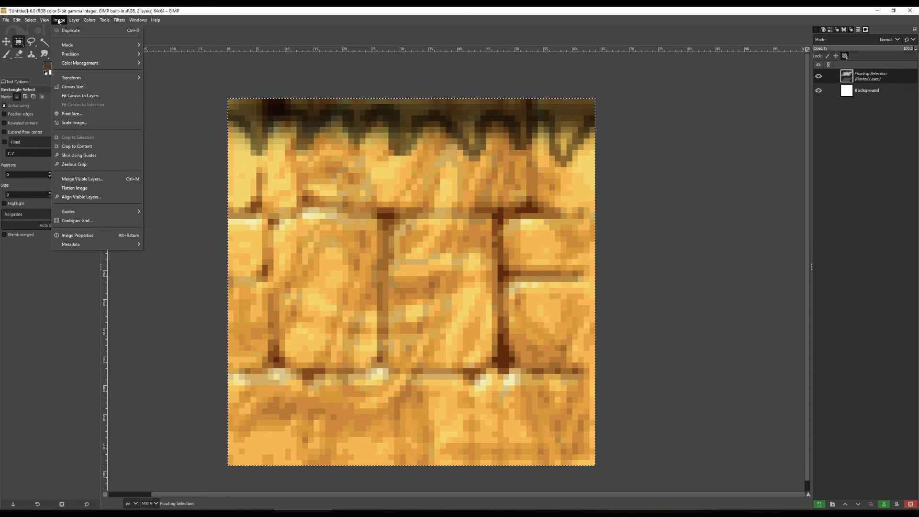
mouse_move(92, 45)
left_click(160, 64)
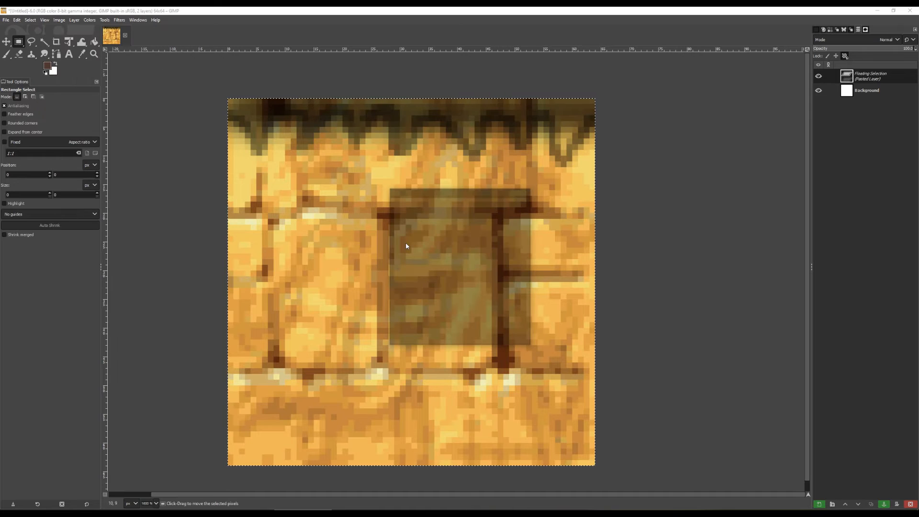
left_click(474, 337)
Compare the shadow's colours in the indexed and RGB versions by undoing and redoing the conversion, ending with it undone.
scroll(408, 305, "down", 2)
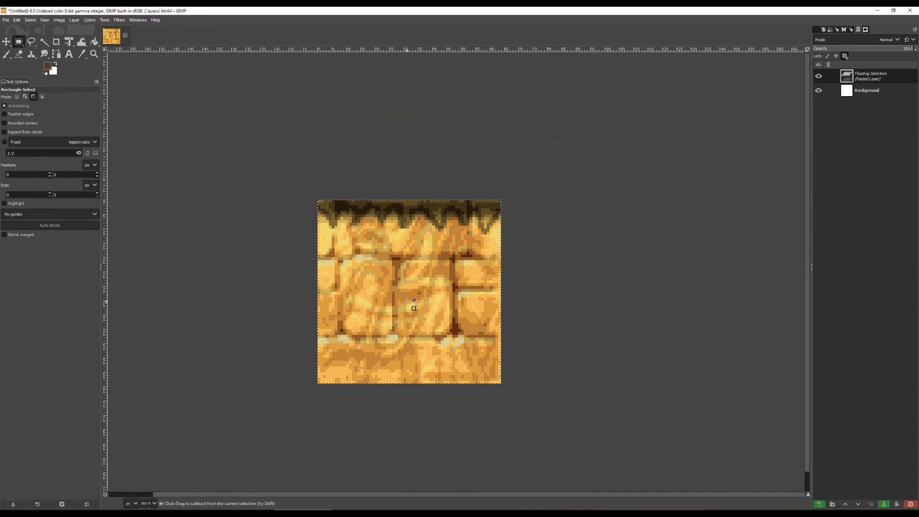
scroll(392, 250, "up", 2)
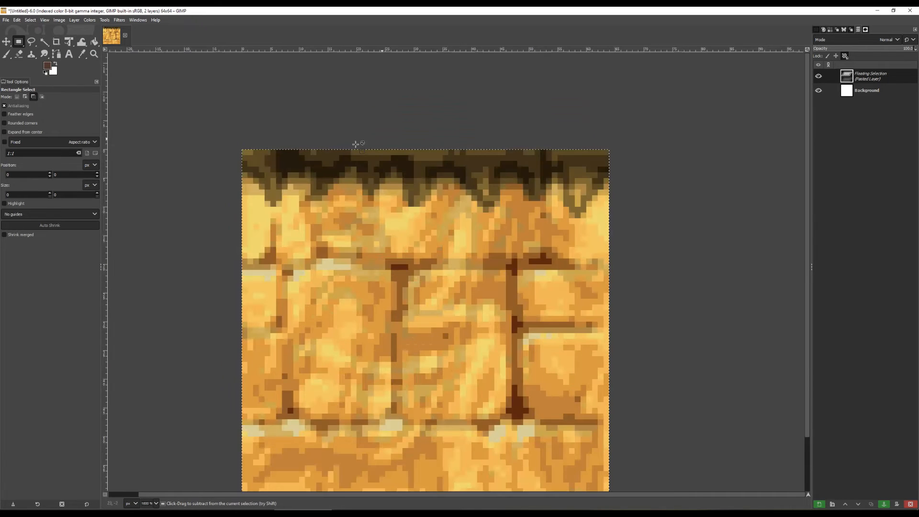
scroll(416, 227, "down", 3)
scroll(418, 242, "up", 3)
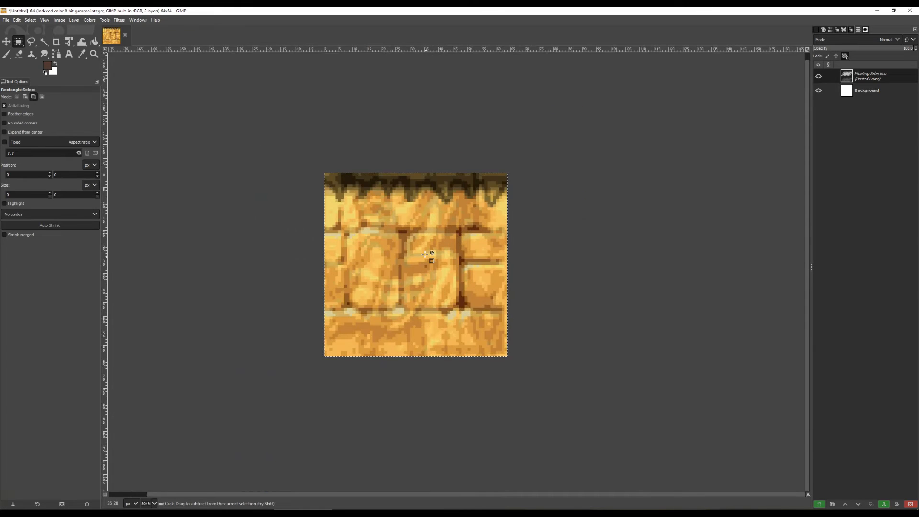
key("ctrl+z")
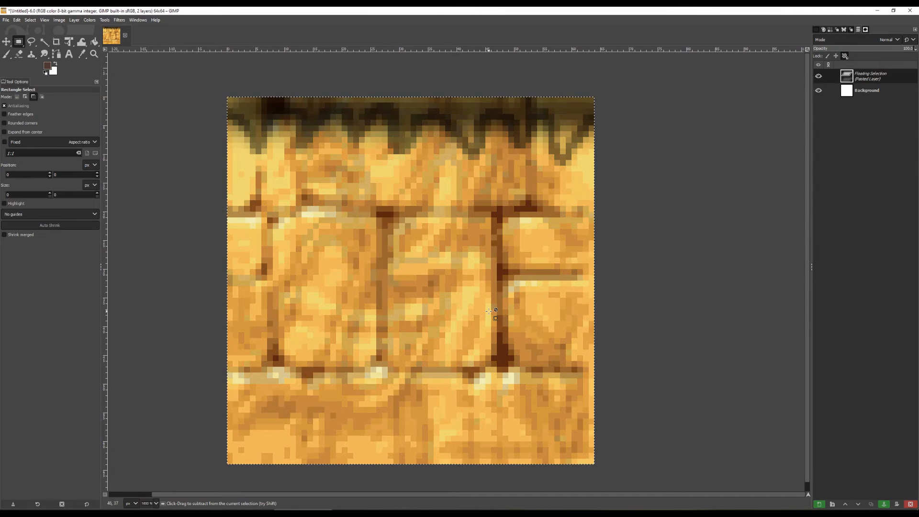
key("ctrl+y")
key("ctrl+z")
key("ctrl+y")
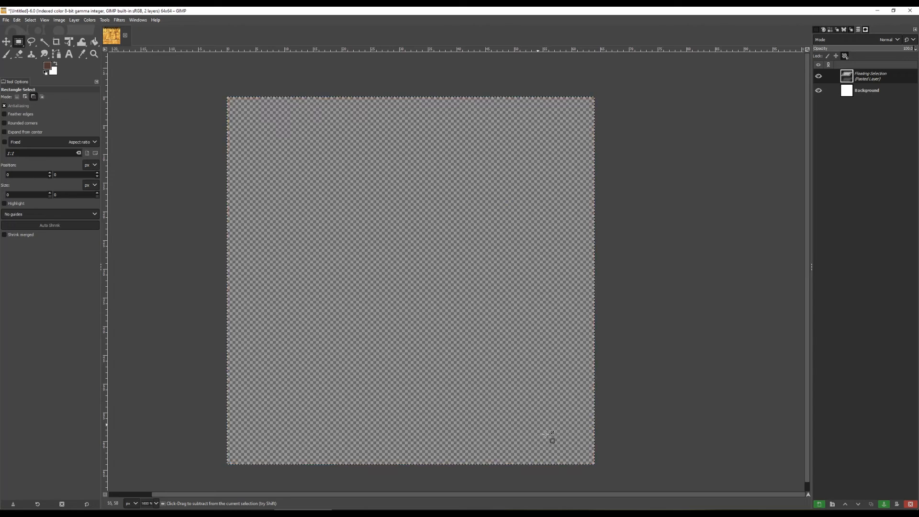
key("ctrl+z")
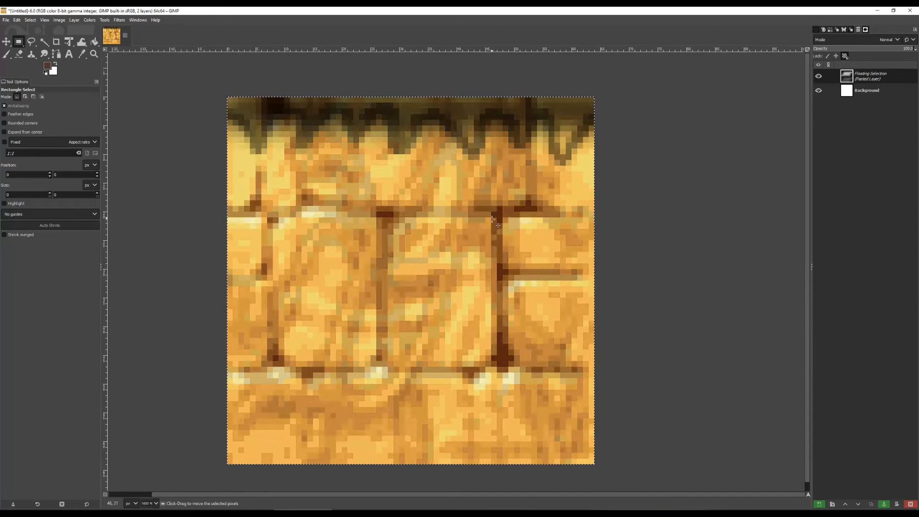
Switch back to paint.net, undo both layer merges and show Layer 2 again.
key("alt+Tab")
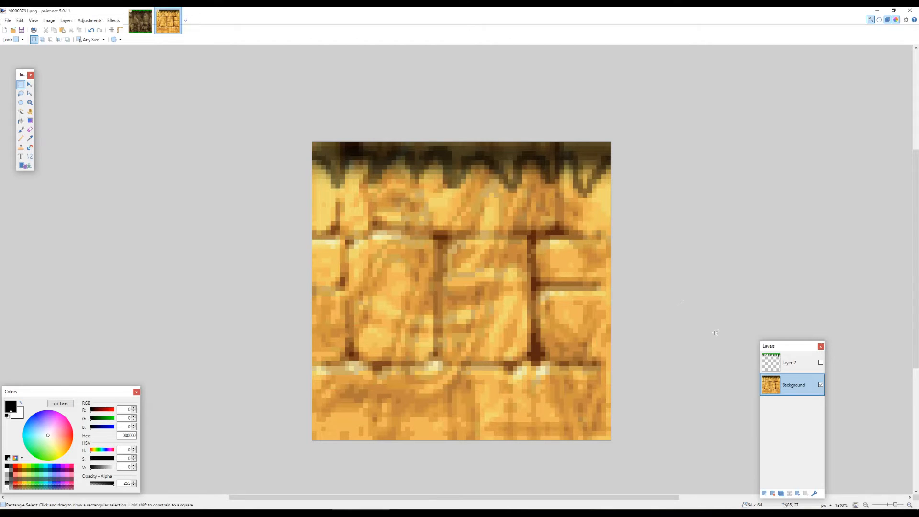
scroll(715, 332, "up", 1)
key("ctrl+shift+n")
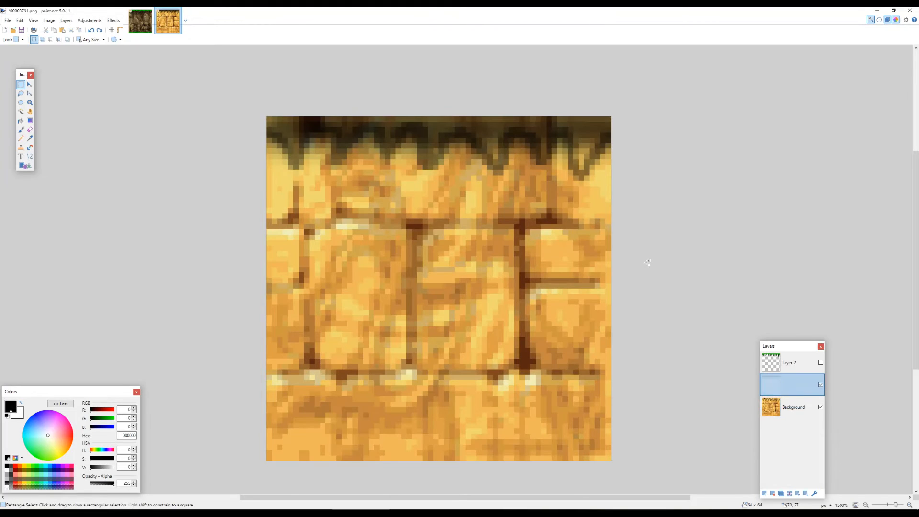
key("ctrl+z")
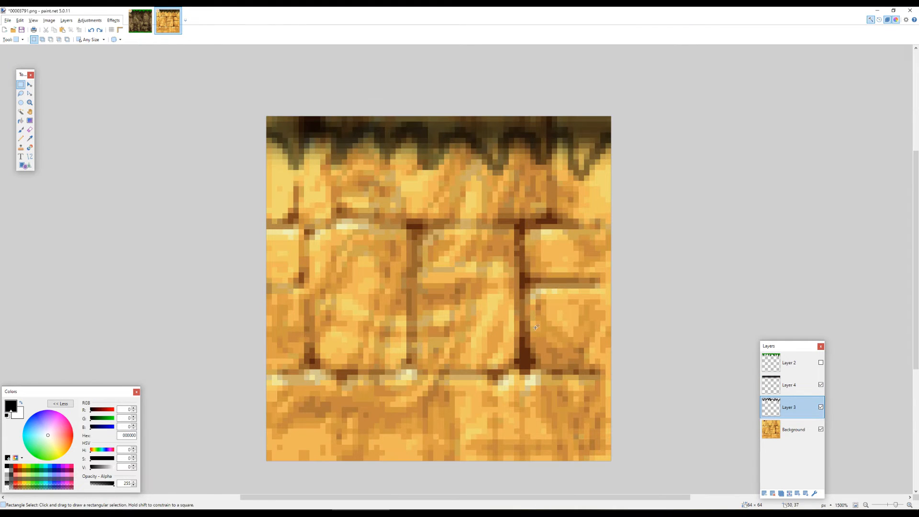
scroll(536, 327, "up", 3)
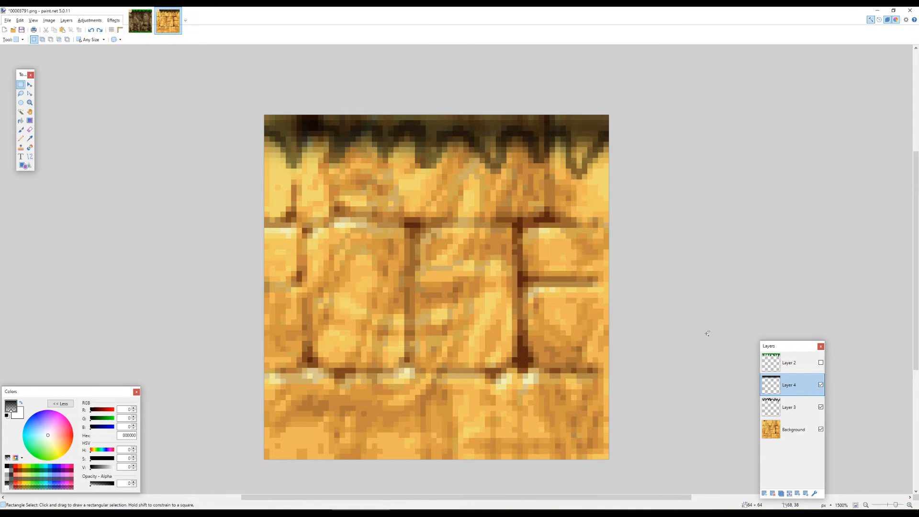
left_click(821, 363)
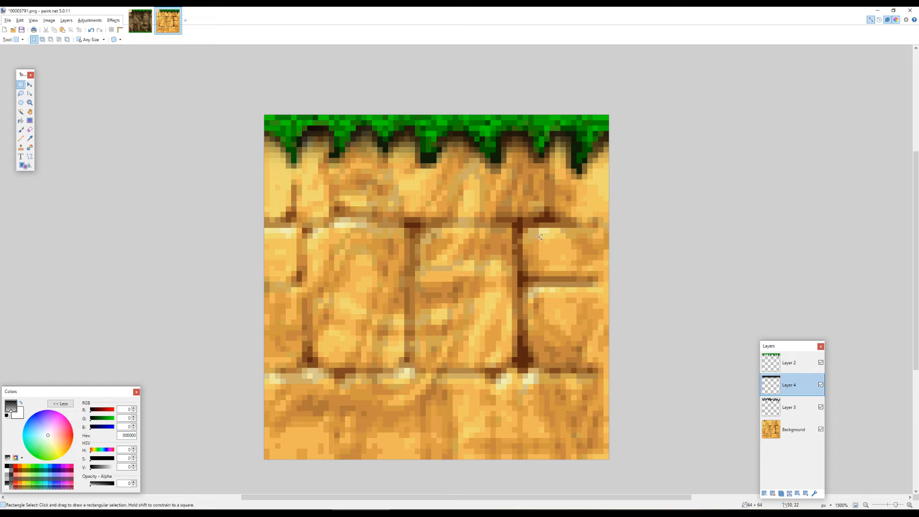
Add a new layer above Layer 4 and sample the dark brown 582810 from a brick joint on the Background for the Paintbrush.
left_click(765, 493)
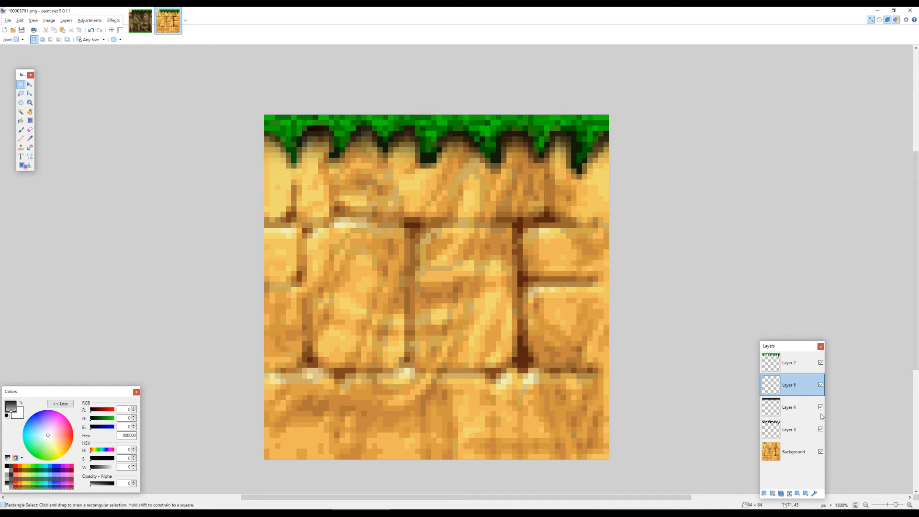
left_click(794, 451)
key("k")
left_click(526, 349)
key("b")
left_click(790, 385)
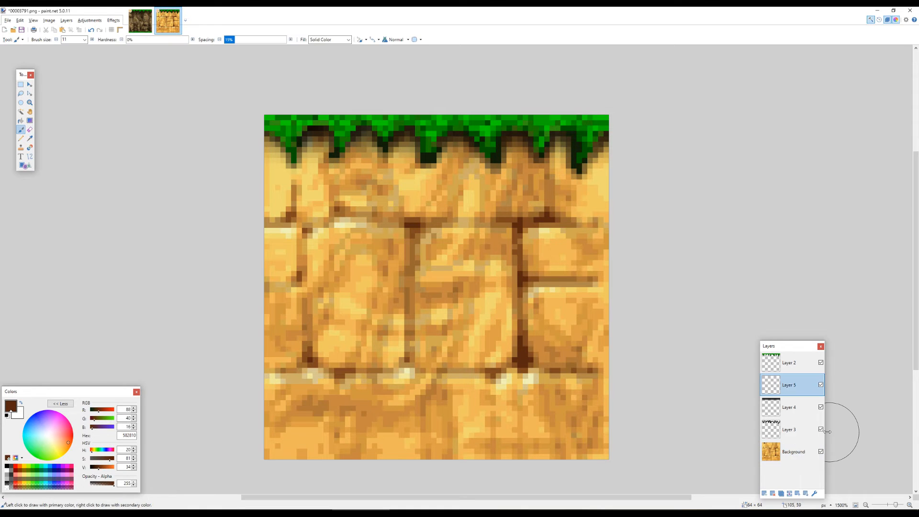
Hide Layers 3 and 4 and paint a soft dark brown shadow strip beneath the top grass on Layer 5.
left_click(821, 430)
left_click(821, 407)
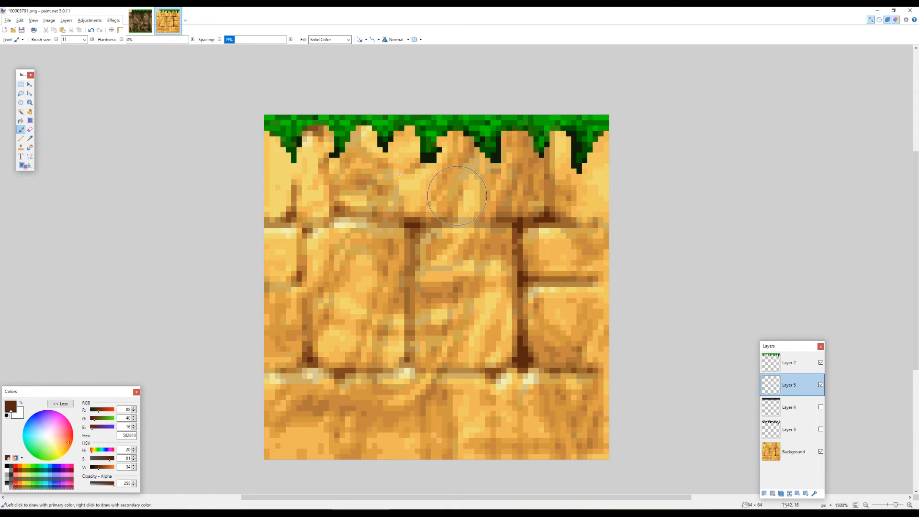
mouse_move(280, 141)
left_mouse_down()
mouse_move(594, 141)
mouse_move(263, 137)
left_mouse_up()
key("ctrl+z")
Add a new layer, move it below Layer 5, and set the Paintbrush to size 4 with about 55% hardness.
left_click(764, 493)
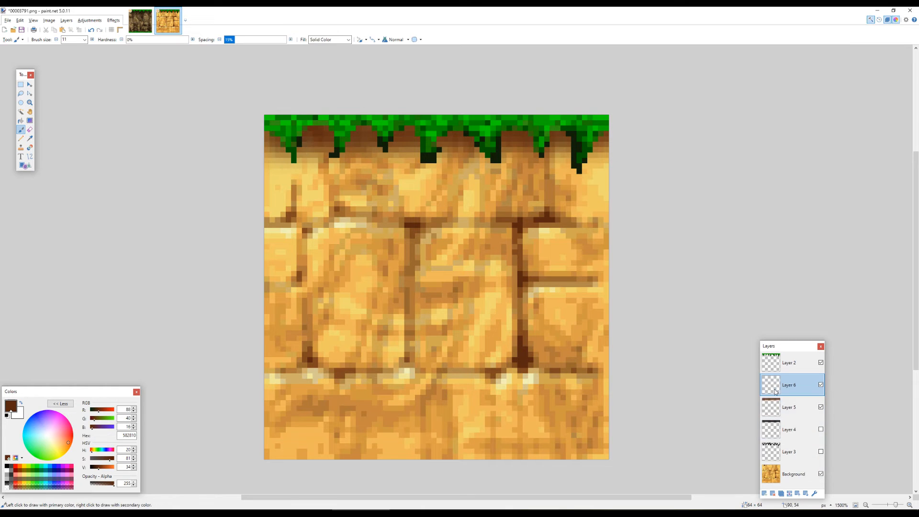
left_click_drag(777, 389, 777, 410)
left_click(161, 39)
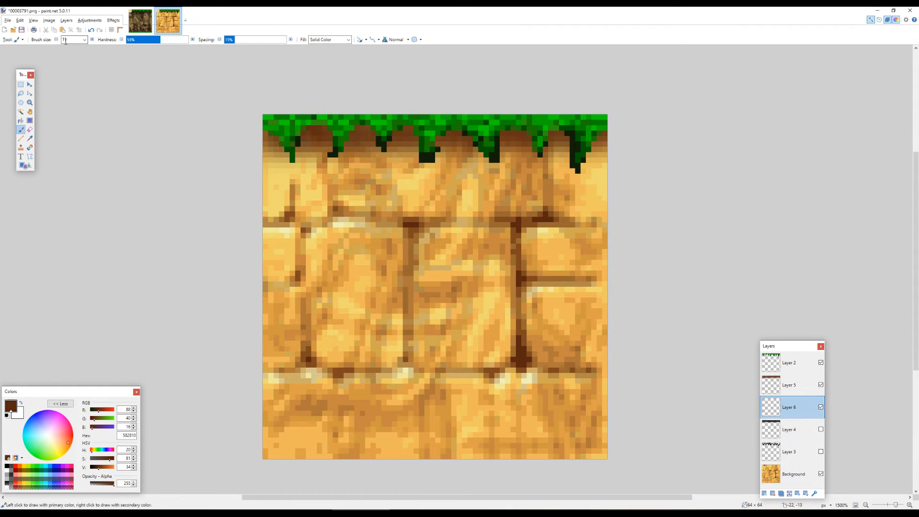
left_click_drag(346, 186, 386, 194)
key("ctrl+z")
scroll(302, 138, "up", 3)
key("bracketright")
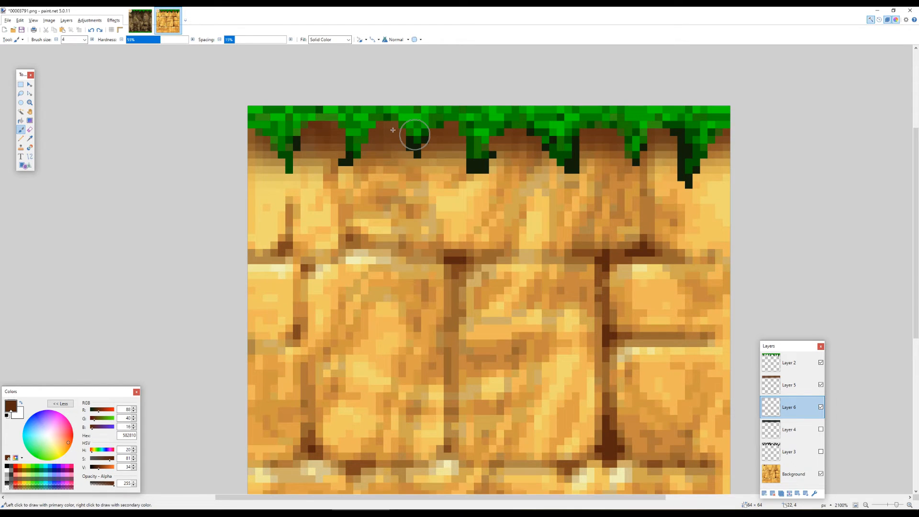
Paint a dark brown outline along the jagged lower edge of the grass across the full width on Layer 6.
mouse_move(299, 175)
left_mouse_down()
mouse_move(317, 121)
mouse_move(418, 134)
mouse_move(415, 146)
left_mouse_up()
left_click_drag(472, 167, 489, 142)
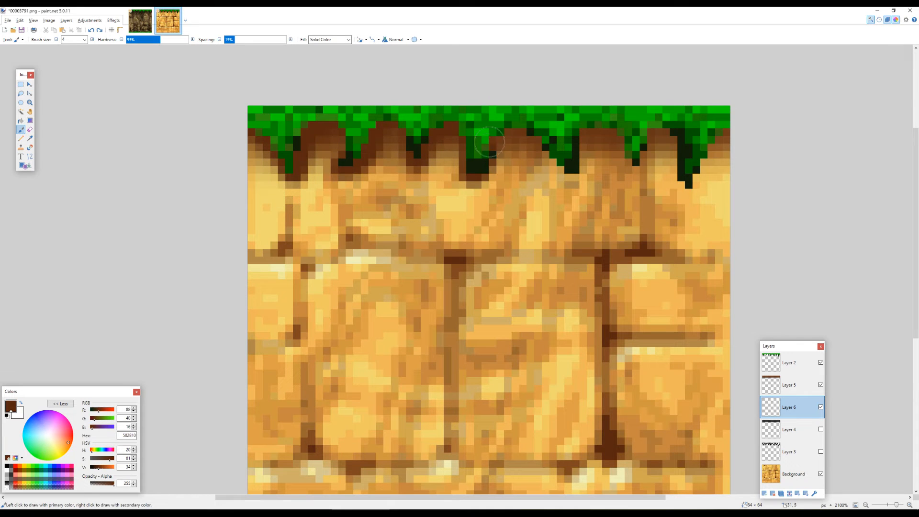
mouse_move(572, 173)
left_mouse_down()
mouse_move(590, 129)
mouse_move(621, 136)
left_mouse_up()
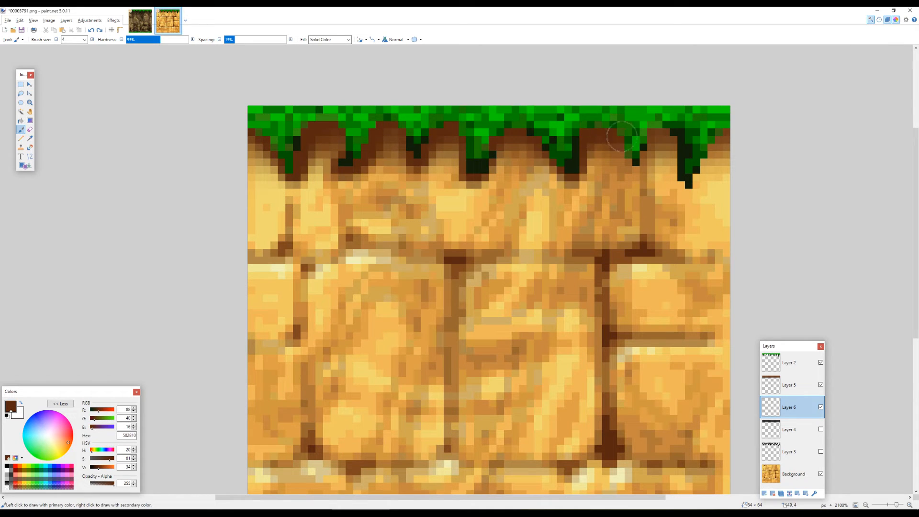
left_click_drag(684, 163, 717, 149)
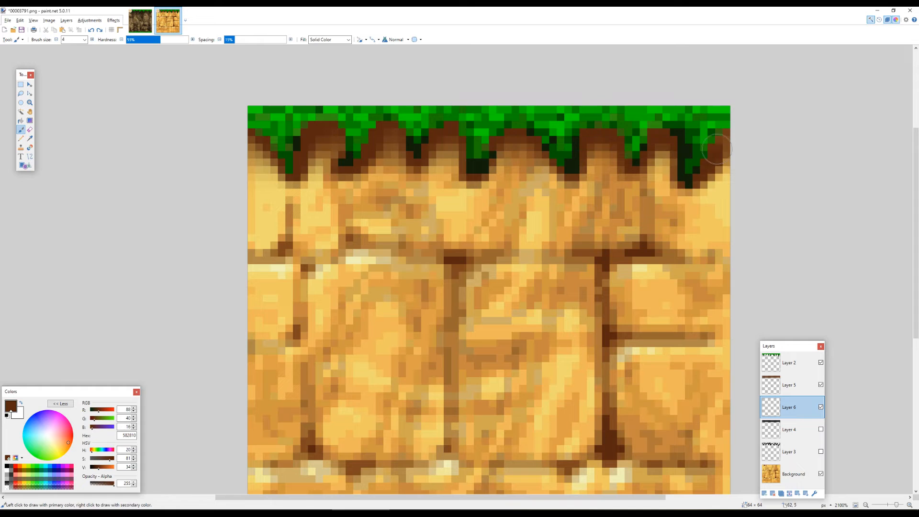
Check Layer 3's opacity in its layer properties and set the opacity of Layer 6 to 123.
scroll(442, 148, "down", 4)
scroll(478, 134, "up", 3)
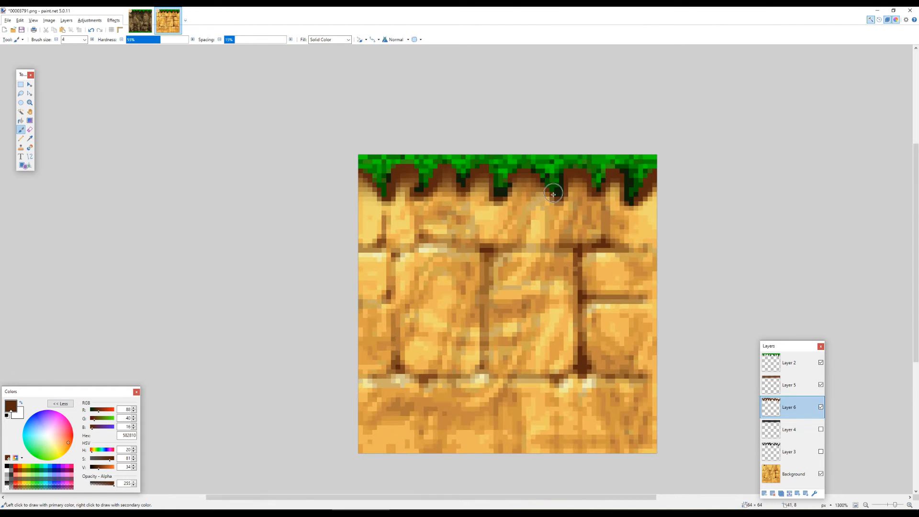
scroll(627, 259, "up", 1)
left_click(813, 453)
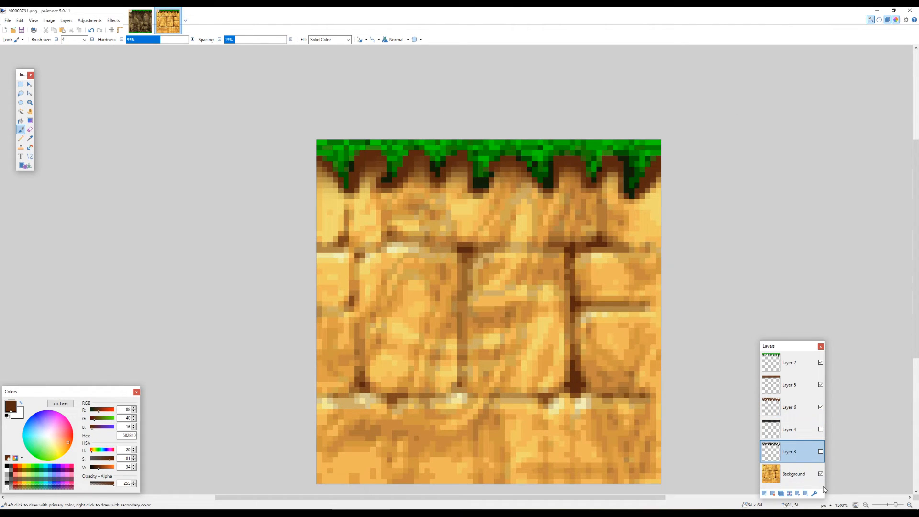
left_click(815, 493)
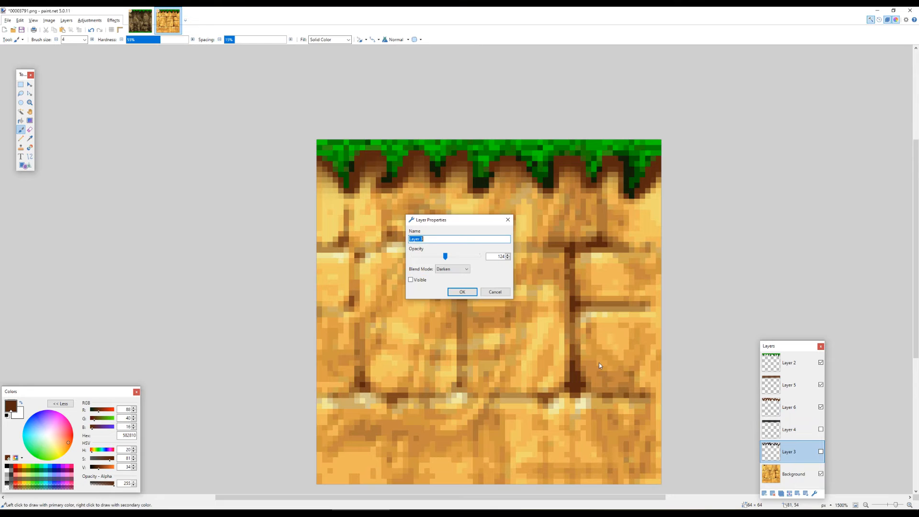
key("Escape")
left_click(789, 406)
left_click(814, 493)
left_click_drag(479, 256, 444, 257)
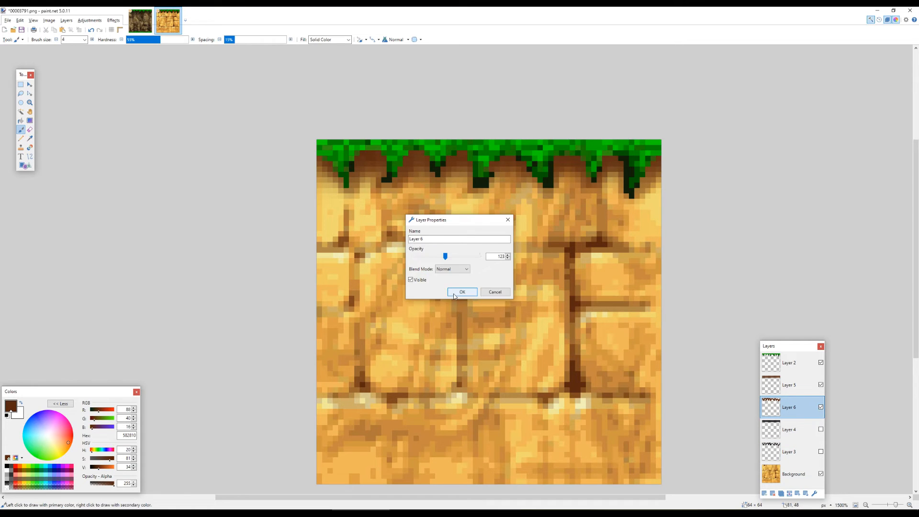
left_click(461, 292)
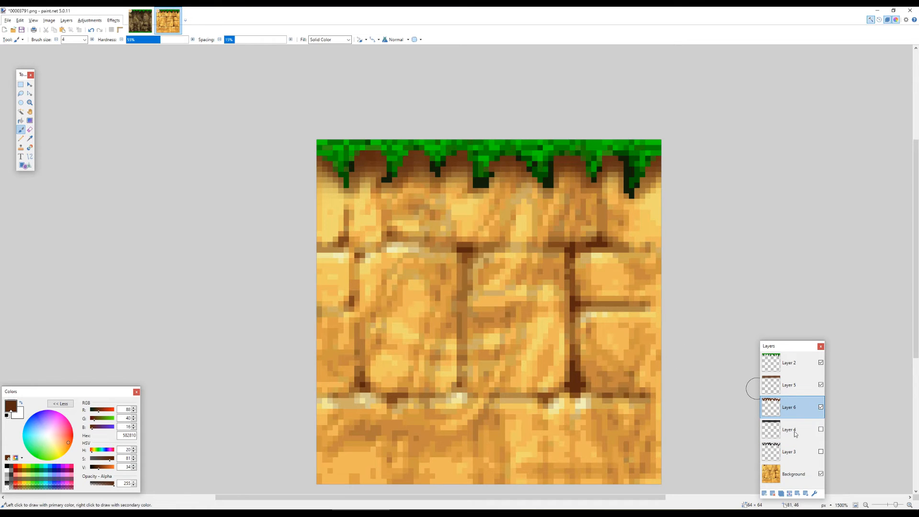
Check Layer 4's opacity in its layer properties and lower the opacity of Layer 5 to roughly match it.
left_click(794, 434)
left_click(814, 493)
key("Escape")
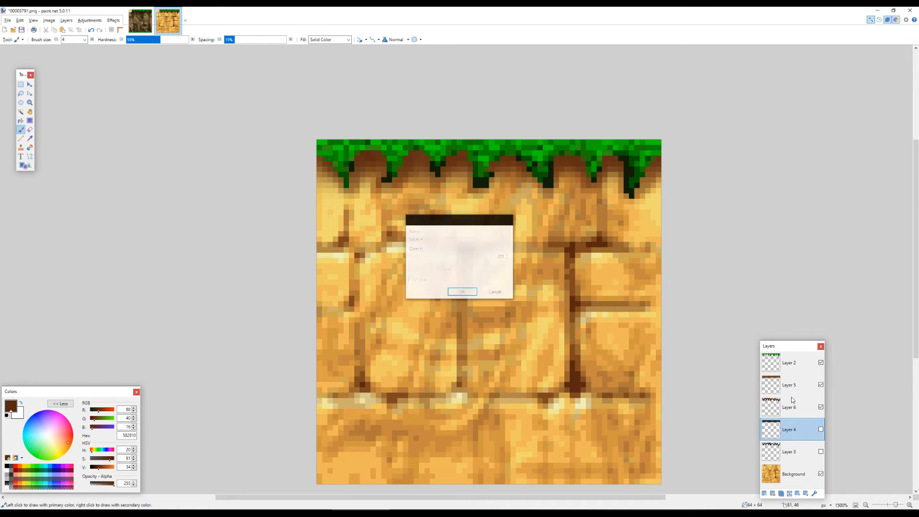
double_click(784, 387)
left_click(465, 256)
left_click(462, 292)
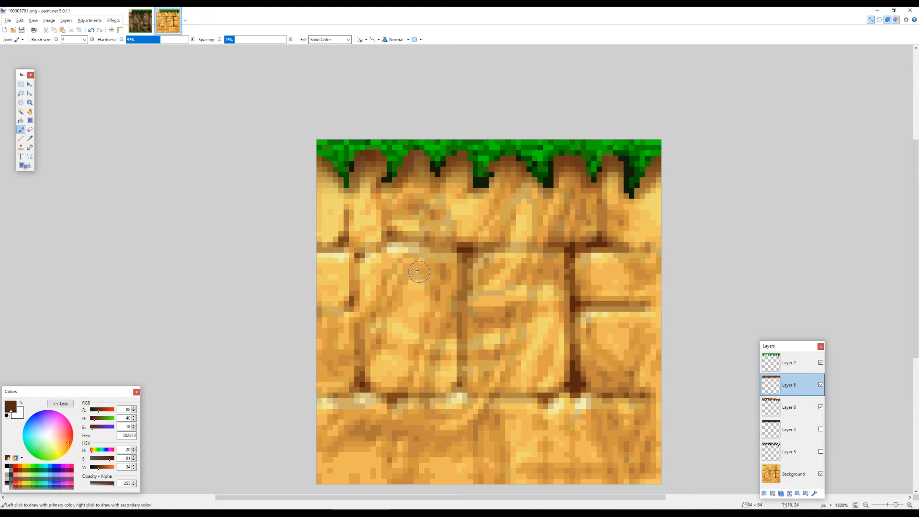
Delete the hidden Layer 4 and Layer 3, and merge the brown shadow and outline layers into the Background.
scroll(421, 263, "down", 5)
scroll(425, 263, "up", 5)
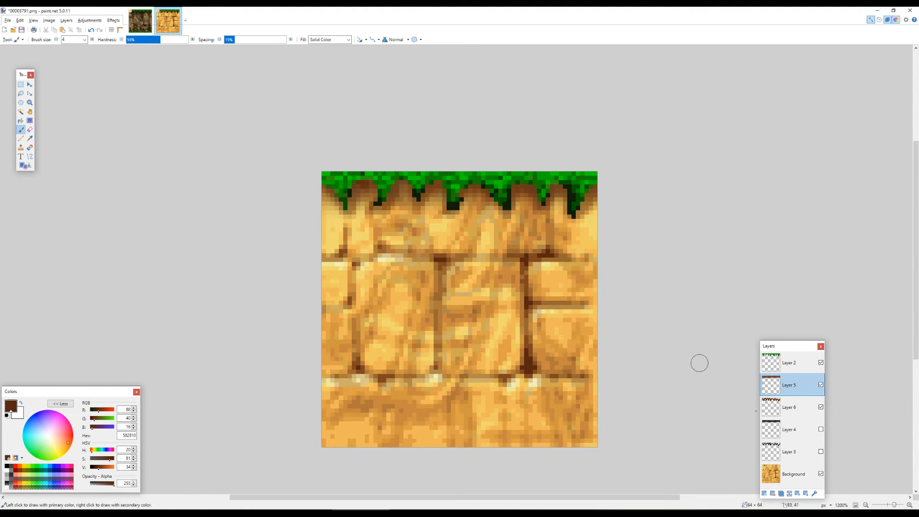
left_click(784, 430)
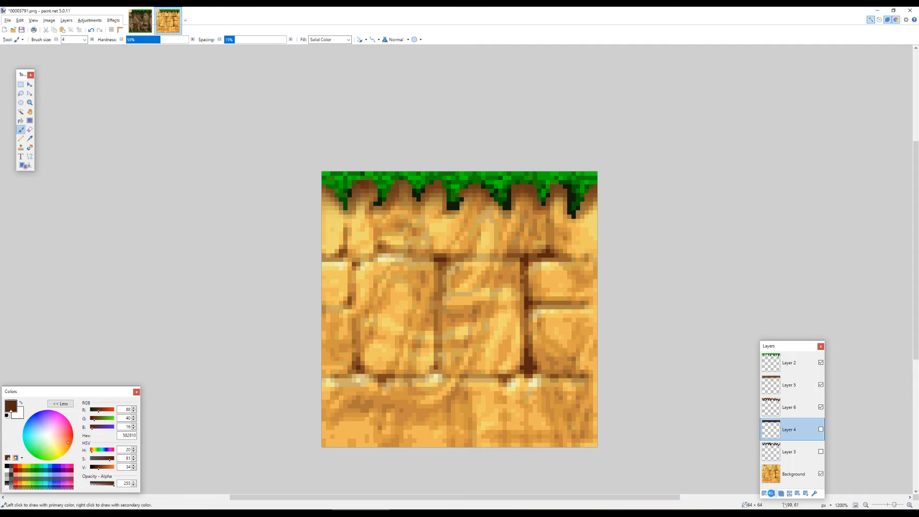
left_click(773, 494)
left_click(773, 494)
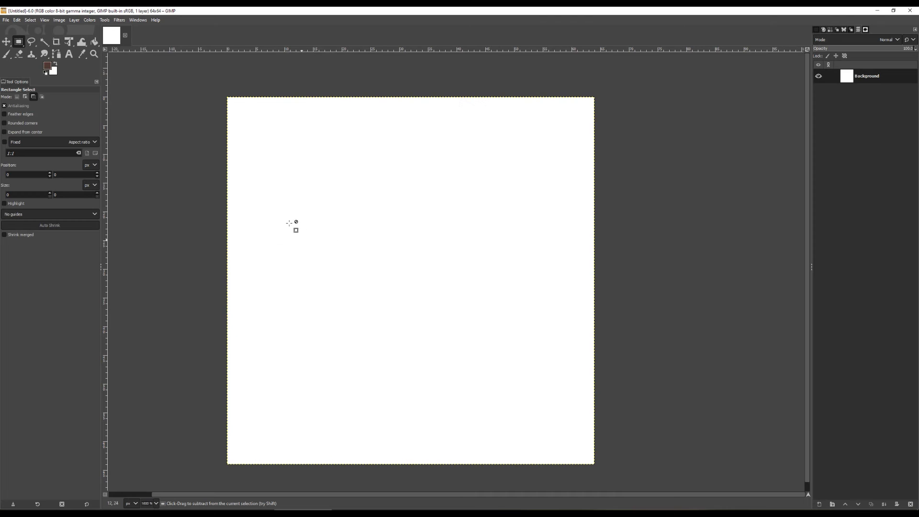
Switch to GIMP, paste the copied brick texture into the blank 64×64 image, and convert the image to indexed color mode.
key("ctrl+v")
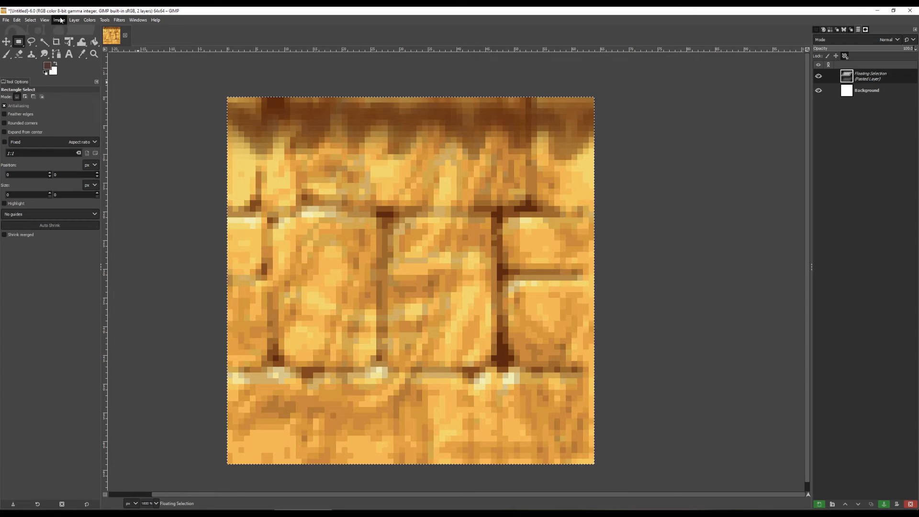
left_click(60, 20)
mouse_move(120, 45)
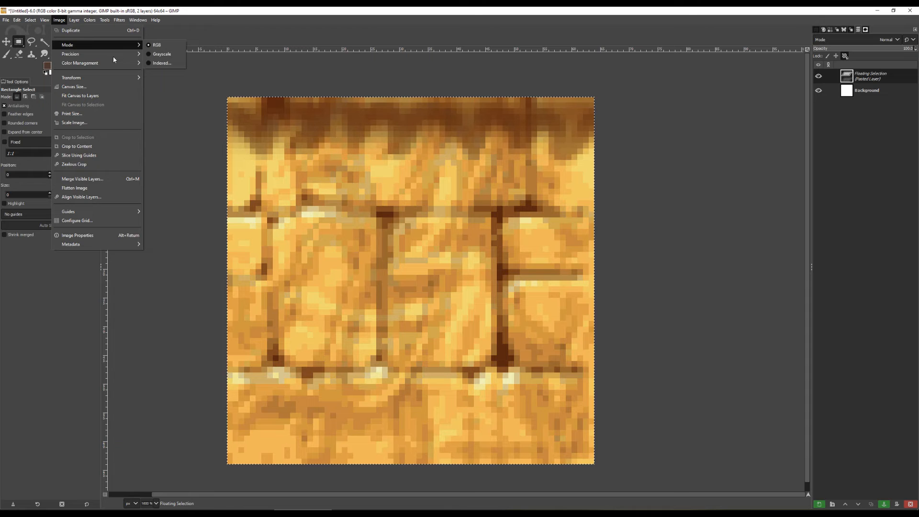
left_click(158, 63)
left_click(480, 336)
scroll(486, 342, "down", 1)
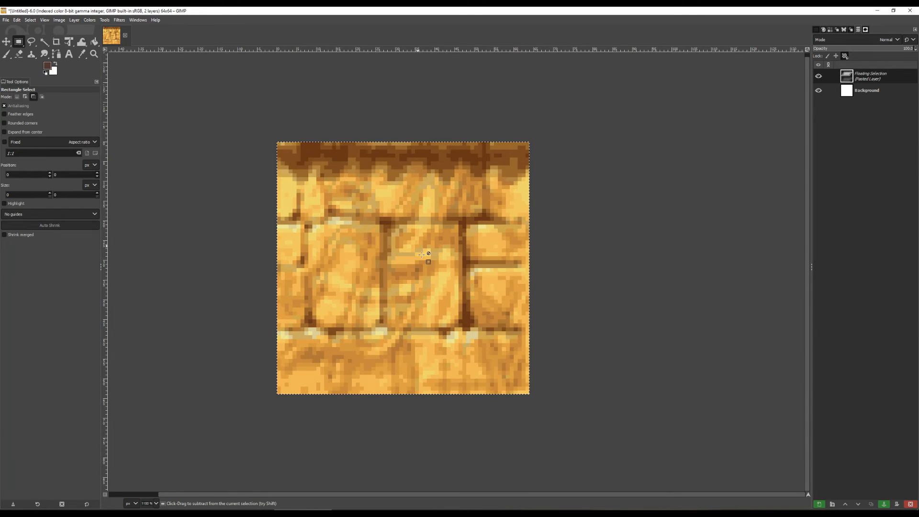
Compare the brick texture before and after the indexed conversion by undoing and redoing it, checking the shadow and brick shades.
scroll(404, 249, "up", 5)
key("ctrl+z")
scroll(489, 402, "down", 3)
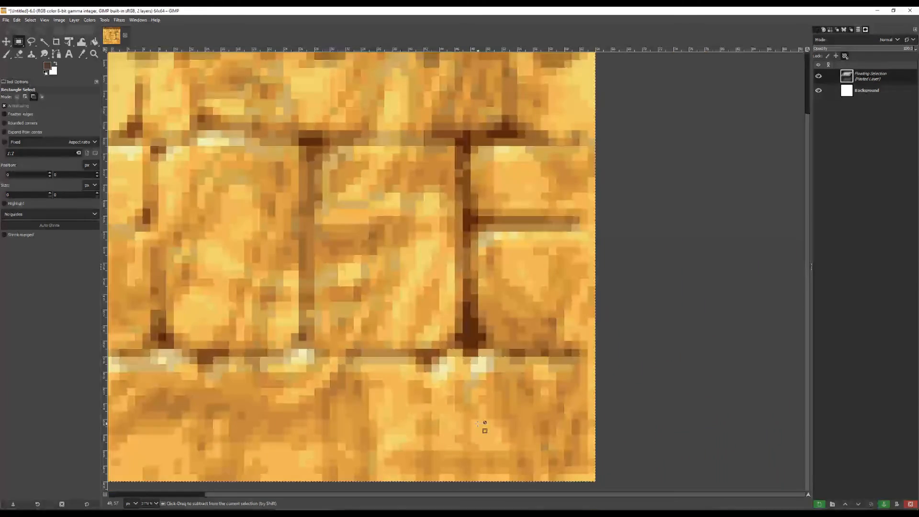
key("ctrl+y")
key("ctrl+z")
scroll(466, 405, "down", 3)
scroll(459, 323, "up", 2)
key("ctrl+y")
scroll(393, 190, "up", 2)
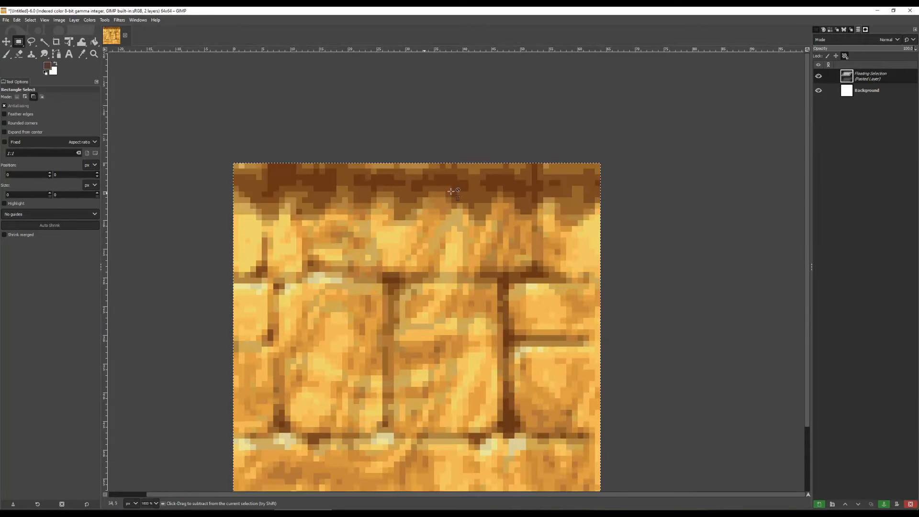
scroll(339, 177, "down", 1)
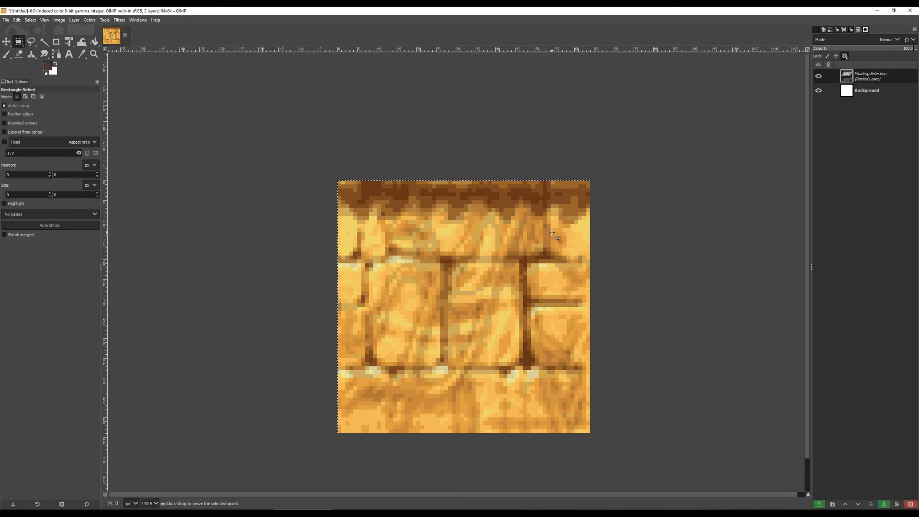
Switch back to paint.net and paste the indexed brick texture onto a new layer directly above the Background.
left_click(353, 512)
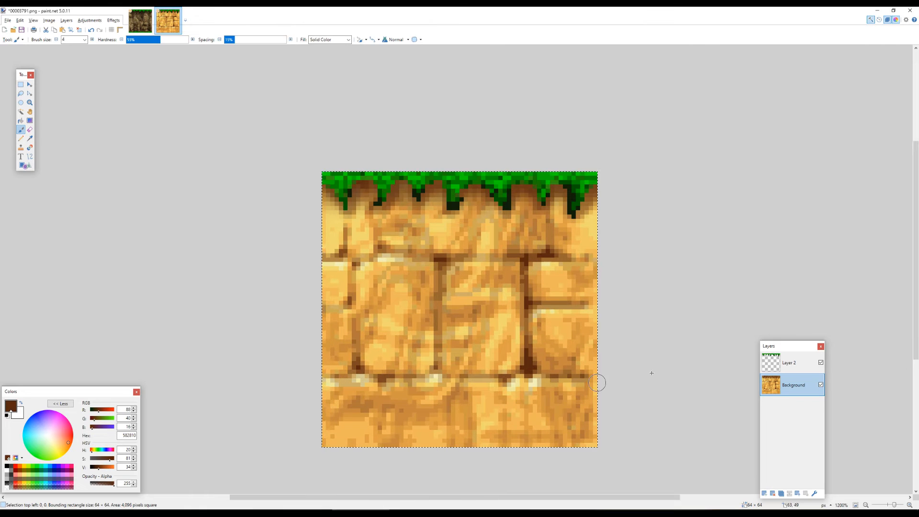
left_click(764, 493)
key("ctrl+v")
key("ctrl+d")
key("s")
scroll(629, 382, "up", 3)
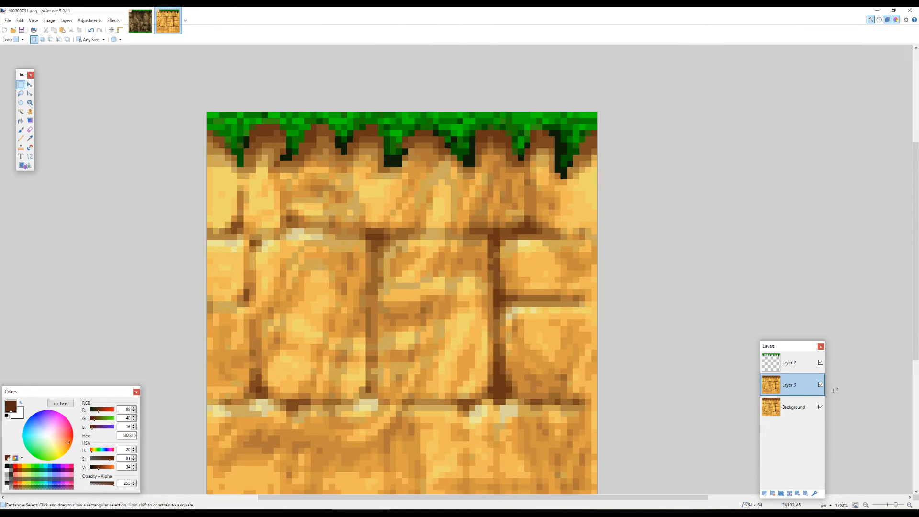
Compare the indexed bricks on Layer 3 with the original Background by hiding and showing Layer 3.
left_click(821, 384)
left_click(821, 385)
scroll(463, 357, "up", 1)
left_click_drag(476, 187, 518, 182)
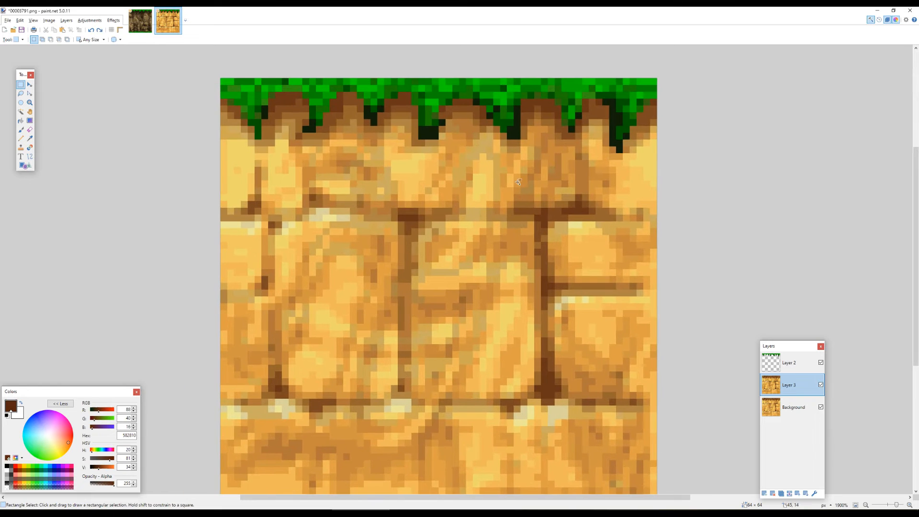
scroll(494, 171, "down", 5)
scroll(479, 167, "up", 1)
key("ctrl+z")
key("ctrl+z")
scroll(496, 167, "up", 2)
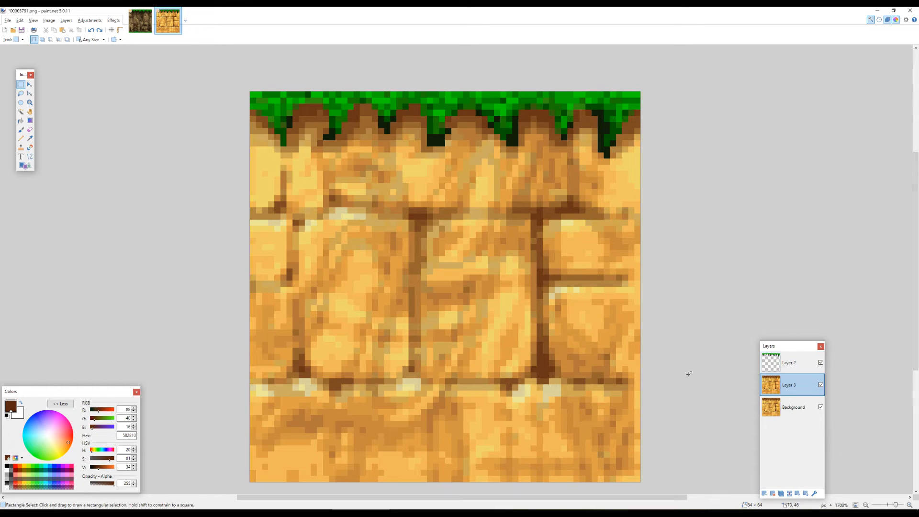
Try merging the grass layer down into Layer 3 and pasting the combined texture into a new GIMP image converted to indexed color.
left_click(766, 369)
left_click(807, 493)
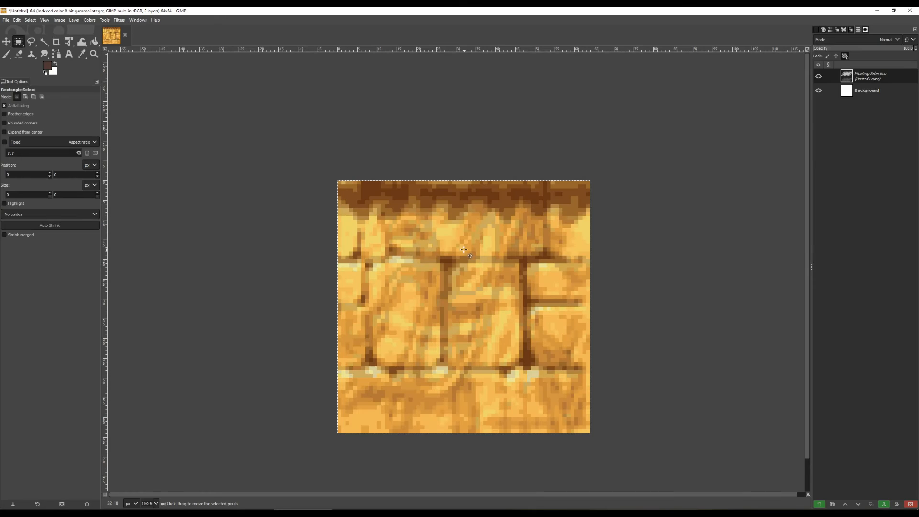
key("ctrl+n")
key("Return")
key("ctrl+v")
scroll(460, 274, "up", 7)
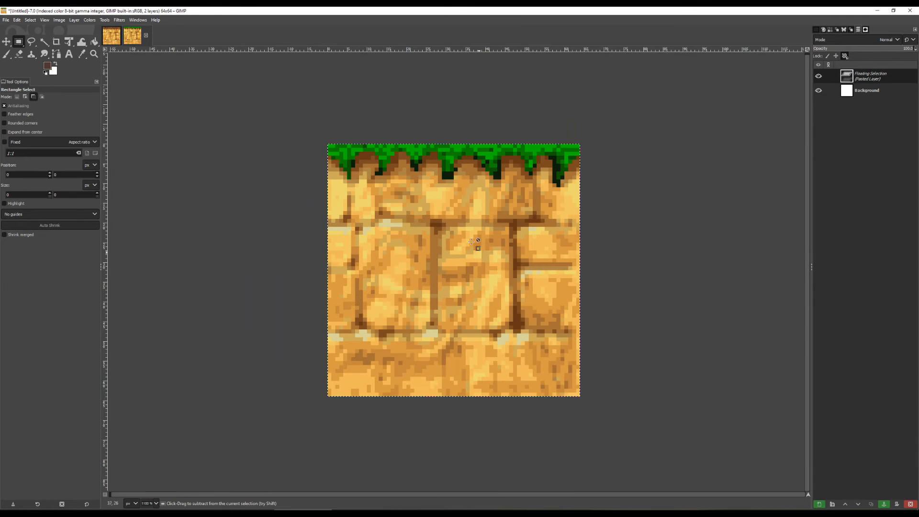
Examine the grass and brick colors of the combined GIMP image in indexed mode and with the conversion undone.
scroll(471, 240, "down", 2)
scroll(471, 241, "up", 4)
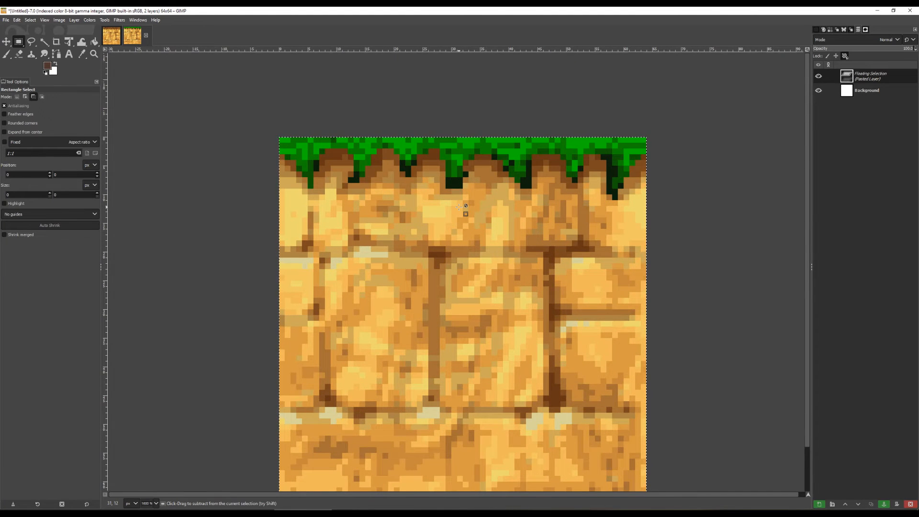
key("ctrl+z")
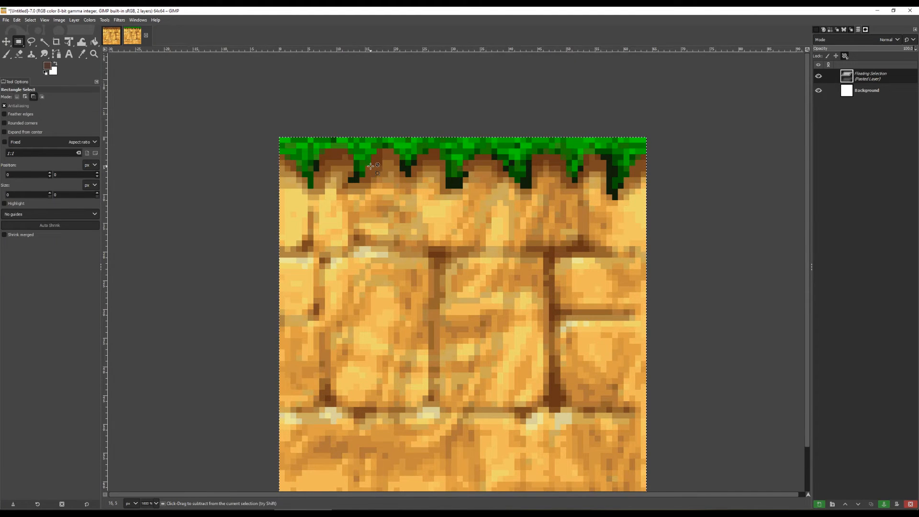
scroll(371, 169, "down", 2)
scroll(427, 243, "up", 1)
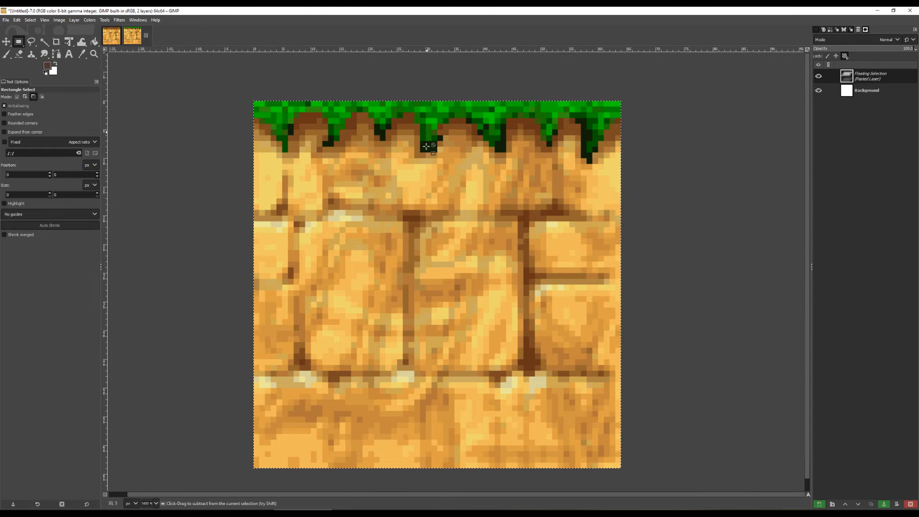
scroll(443, 395, "up", 1)
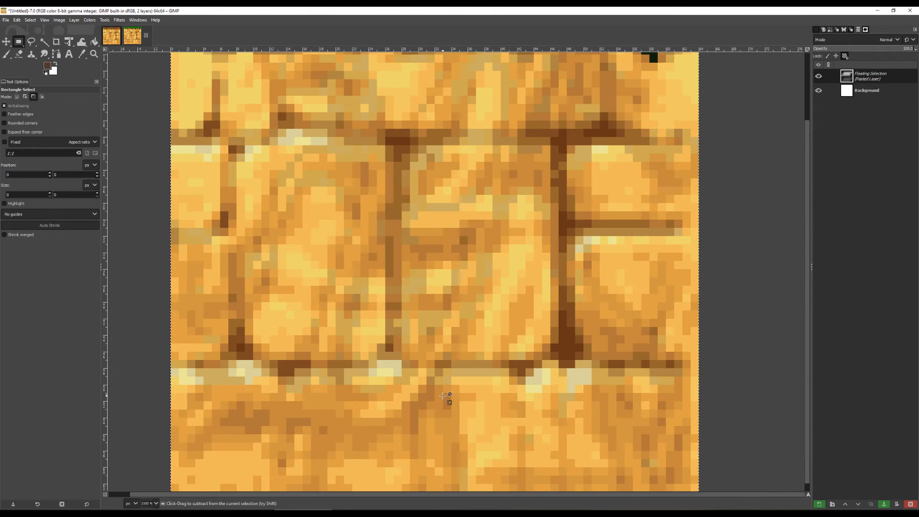
scroll(444, 396, "down", 1)
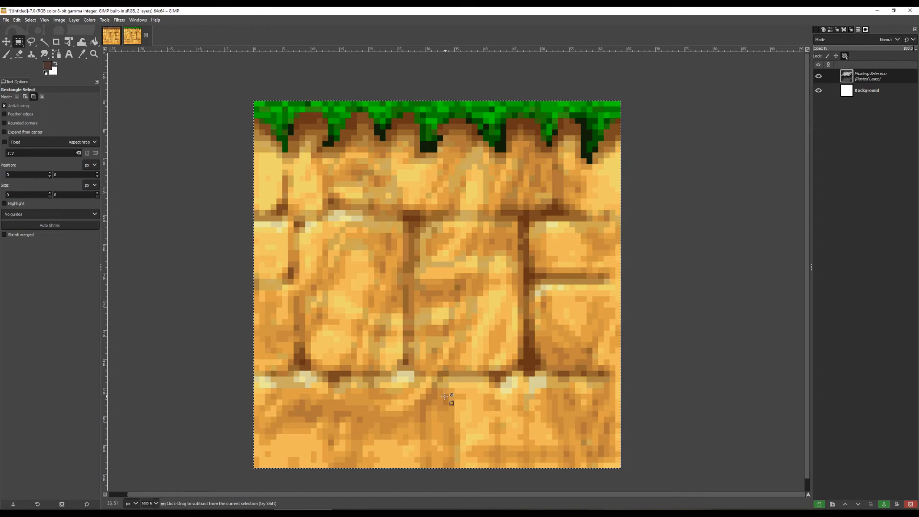
left_click(427, 374)
scroll(483, 246, "down", 2)
scroll(483, 286, "up", 1)
scroll(486, 287, "up", 1)
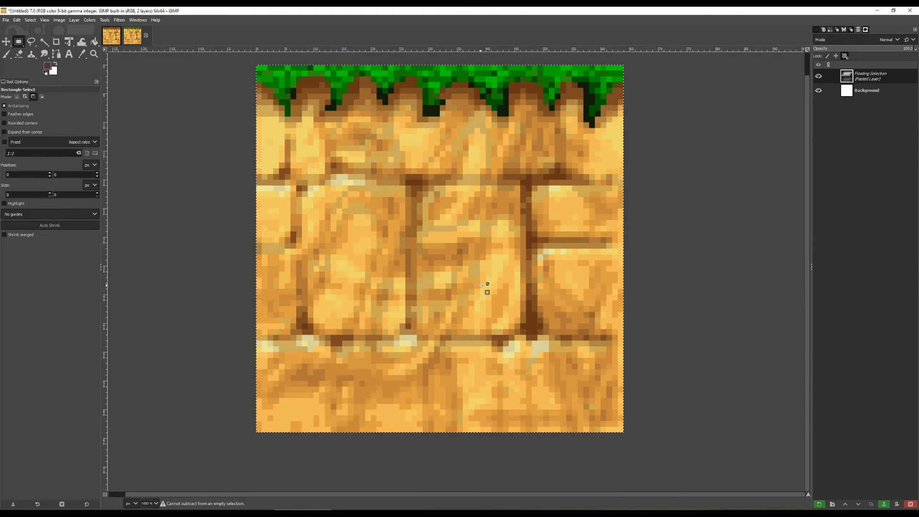
scroll(432, 322, "down", 1)
scroll(450, 230, "up", 1)
scroll(452, 225, "down", 1)
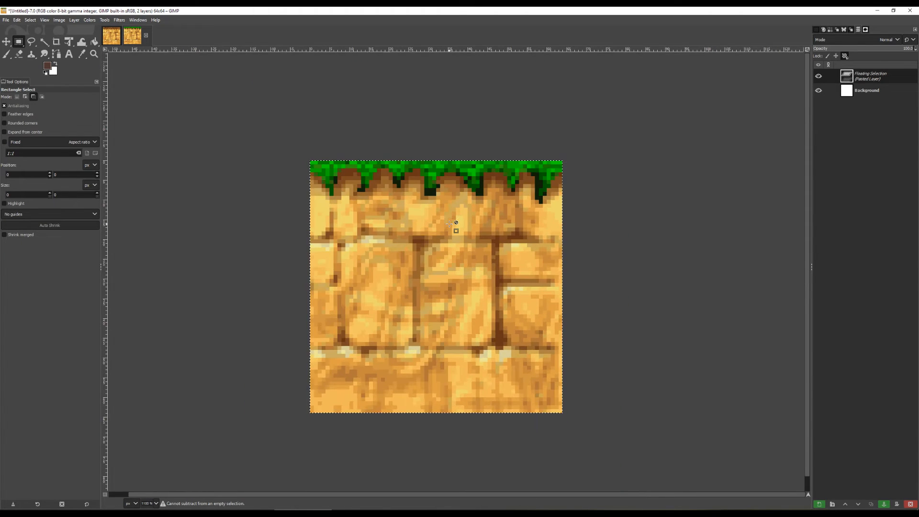
scroll(446, 229, "up", 1)
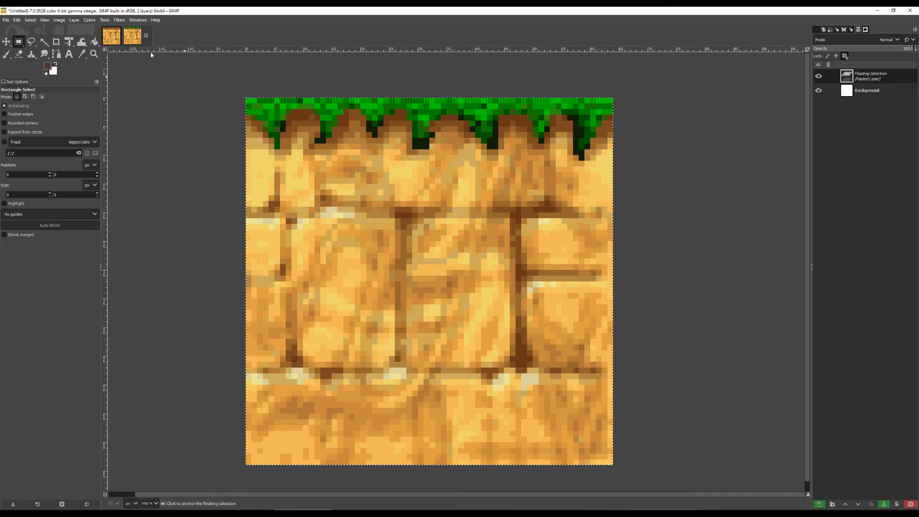
left_click(115, 36)
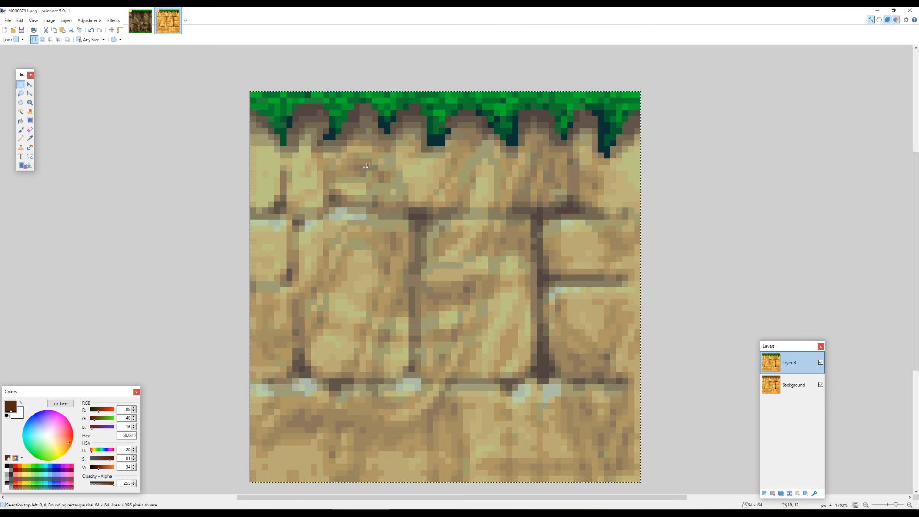
Return to paint.net and undo the merge of the grass layer into Layer 3.
scroll(366, 143, "up", 3)
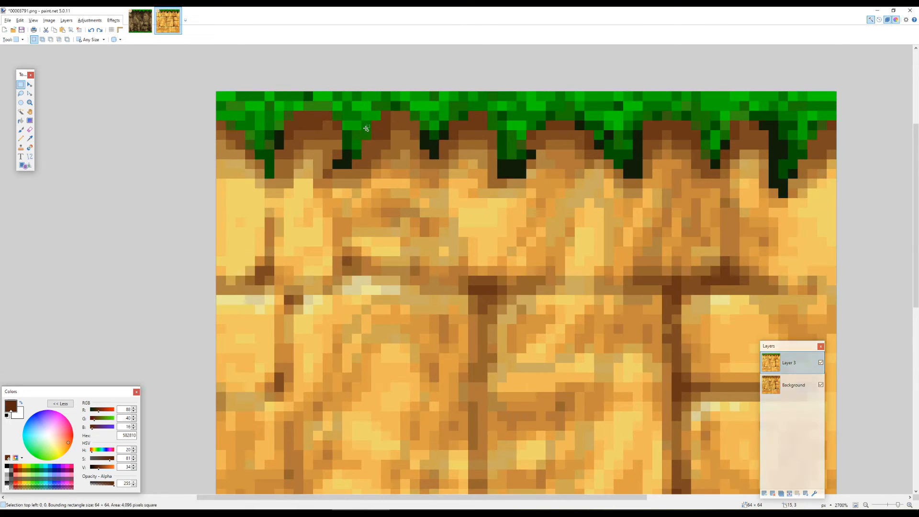
key("ctrl+y")
key("ctrl+y")
scroll(371, 93, "up", 3)
left_click_drag(365, 142, 283, 160)
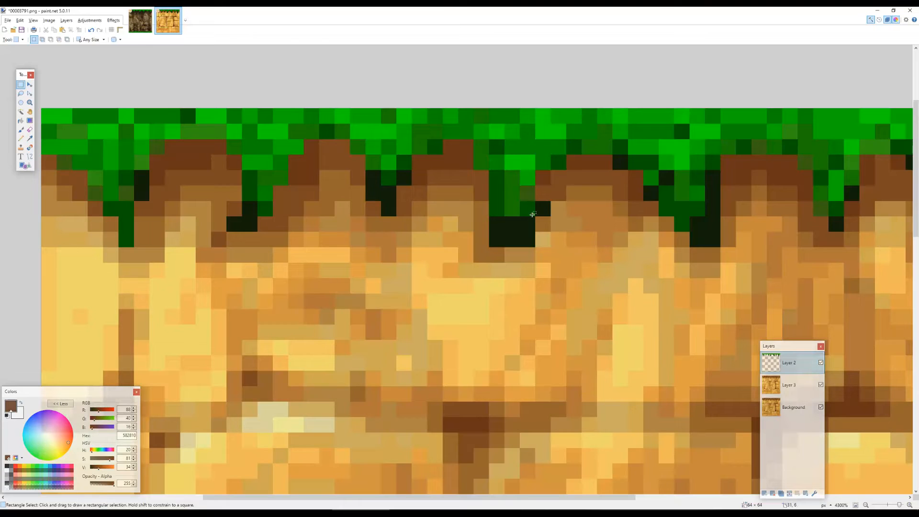
Select all the grass shades on Layer 2 one after another with the Magic Wand at 0% tolerance, and clear the selection.
key("s")
key("s")
key("s")
left_click(497, 178)
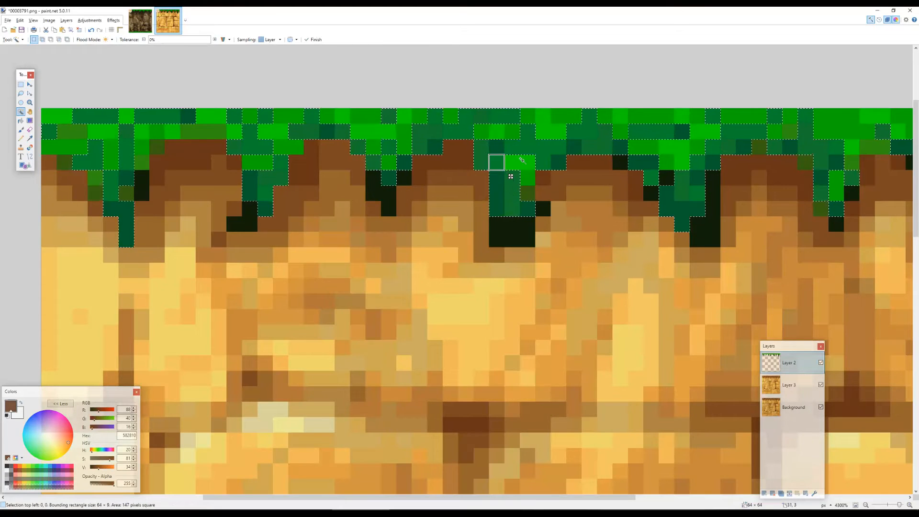
left_click(479, 130, "ctrl")
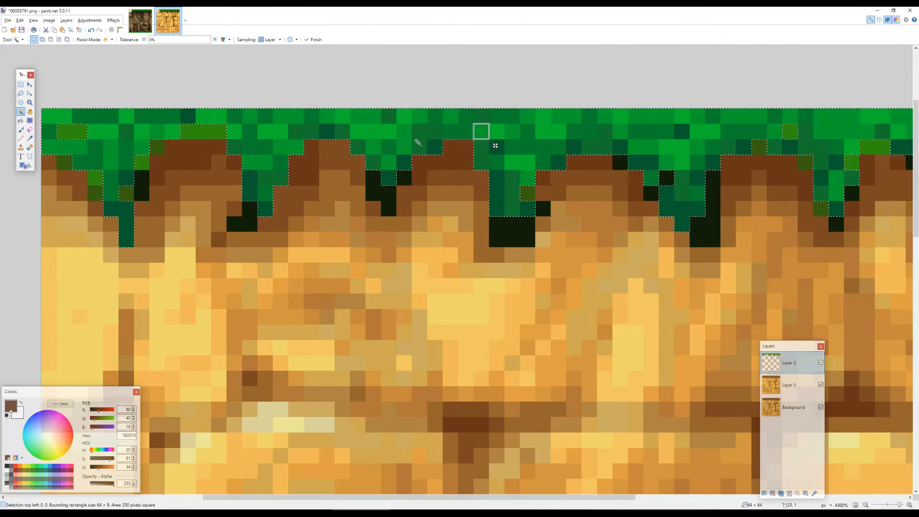
left_click(388, 193, "ctrl")
left_click(527, 193, "ctrl")
scroll(393, 169, "down", 5)
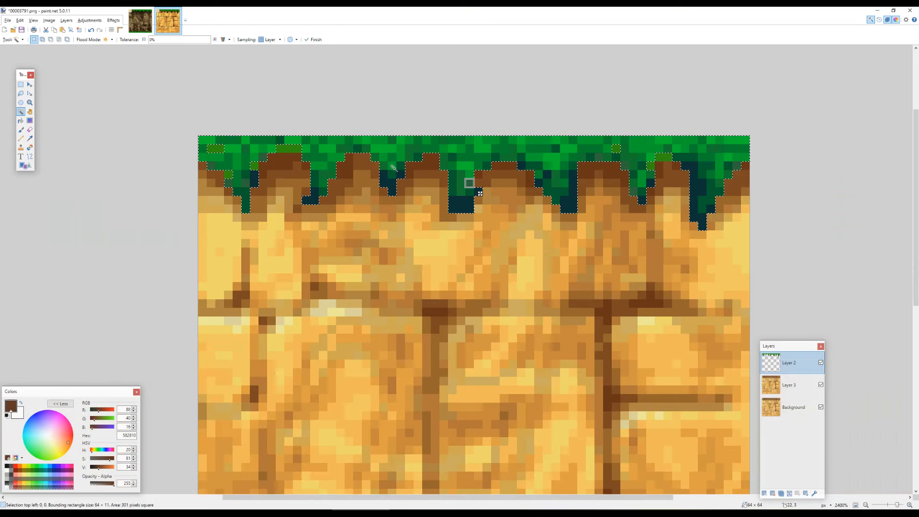
scroll(617, 160, "up", 4)
left_click(611, 141, "ctrl")
scroll(594, 192, "down", 7)
scroll(498, 200, "up", 6)
key("s")
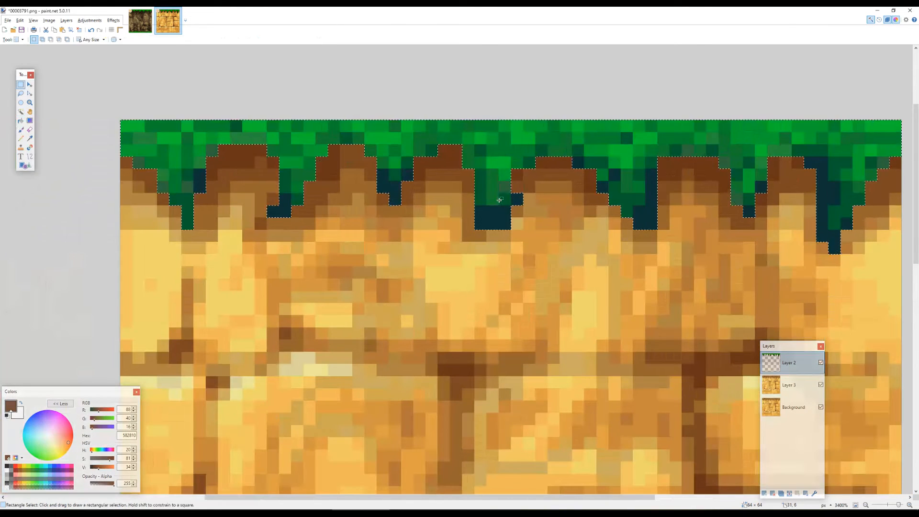
left_click(499, 200)
Sample a dark green from the grass and recolor the near-black grass pixels on Layer 2 with dark green 1E3D0F using the Paint Bucket.
scroll(769, 154, "up", 4)
key("k")
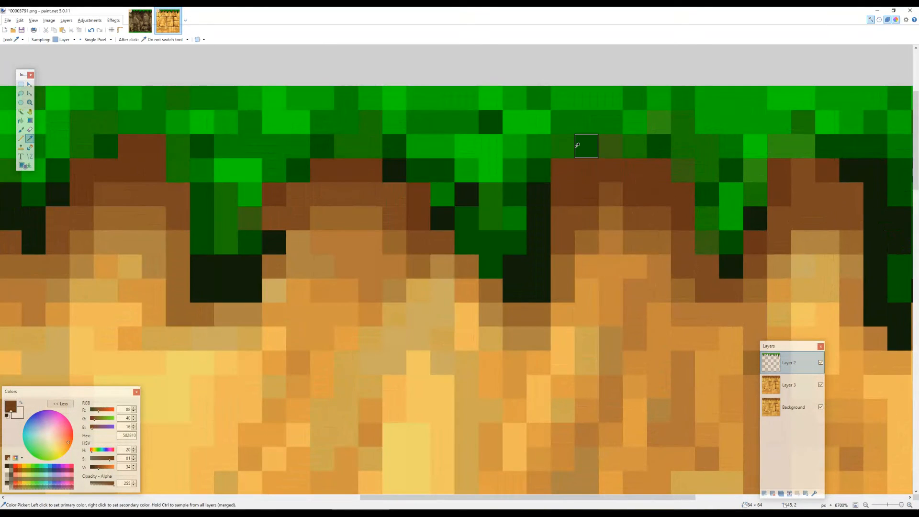
left_click(577, 144)
key("f")
scroll(593, 139, "down", 4)
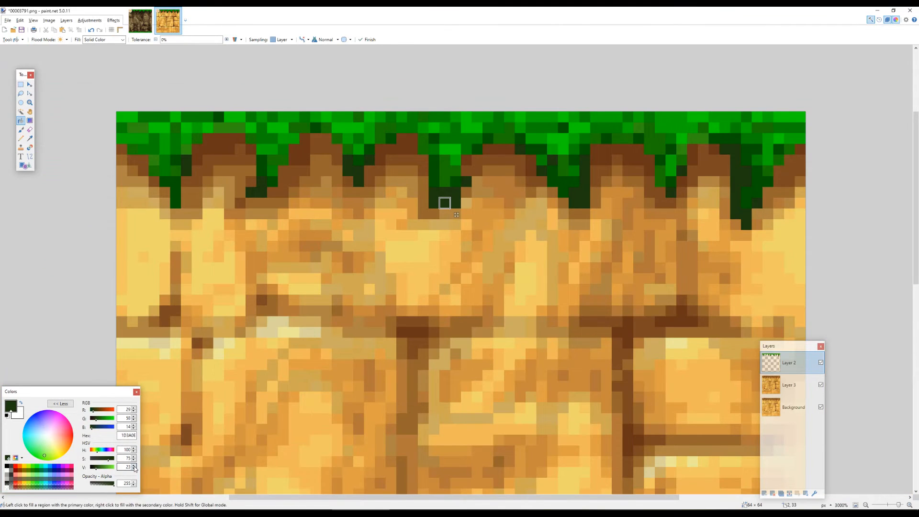
key("s")
scroll(520, 241, "down", 5)
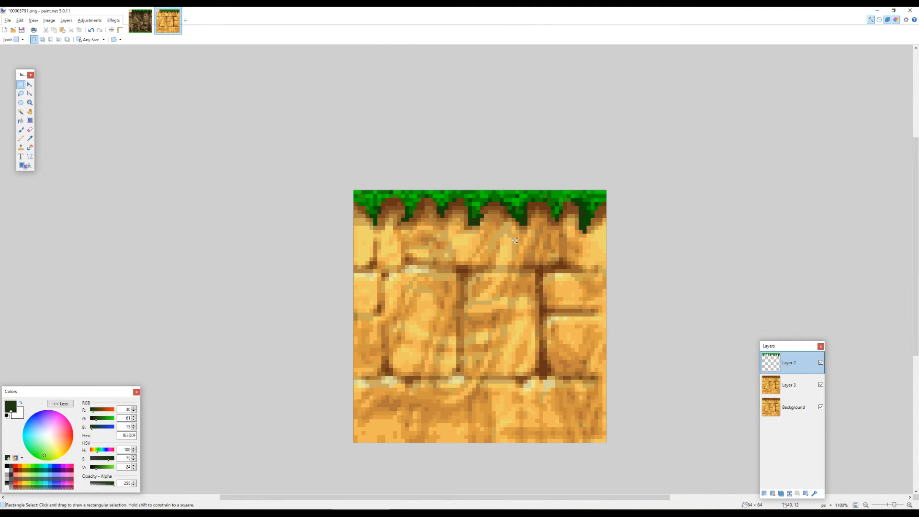
scroll(516, 240, "up", 6)
scroll(402, 151, "down", 2)
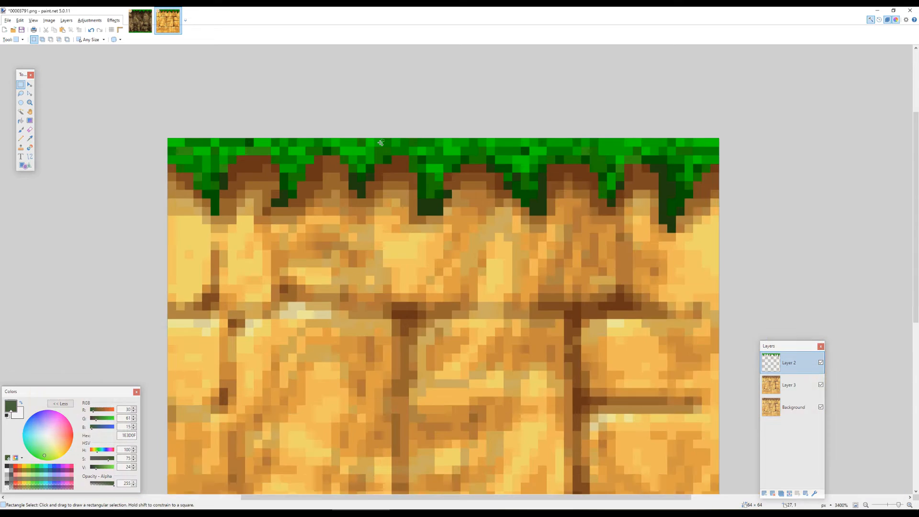
scroll(499, 357, "down", 3)
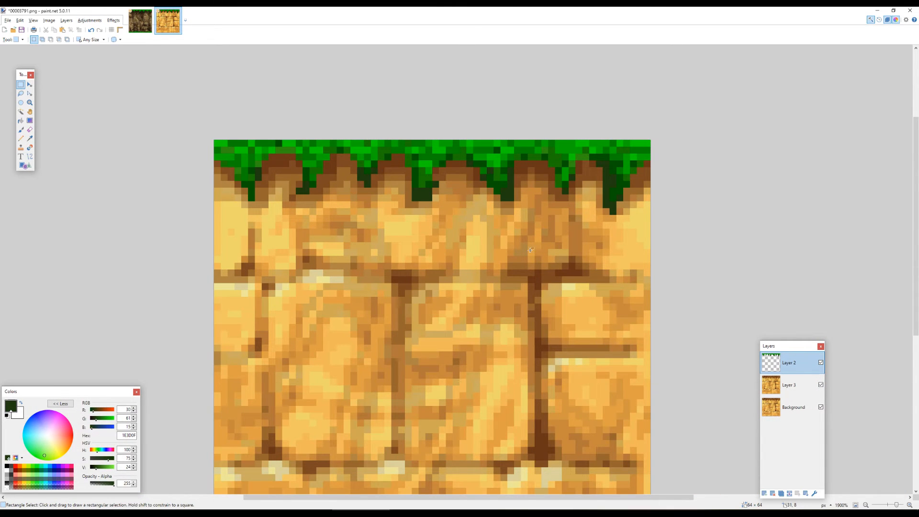
Sample green 187800 from the grass and recolor a mid-green grass shade on Layer 2 with it using the Paint Bucket.
scroll(397, 175, "down", 3)
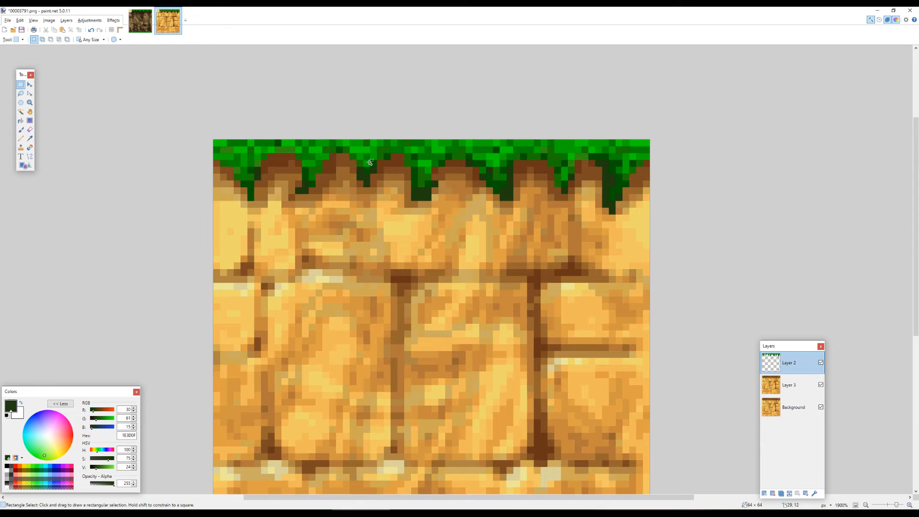
scroll(397, 175, "up", 4)
scroll(397, 175, "up", 1)
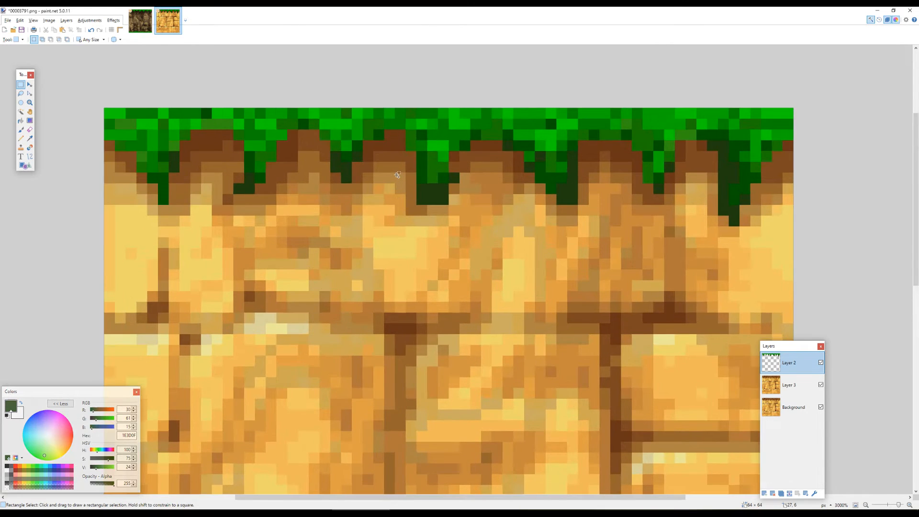
scroll(397, 175, "down", 1)
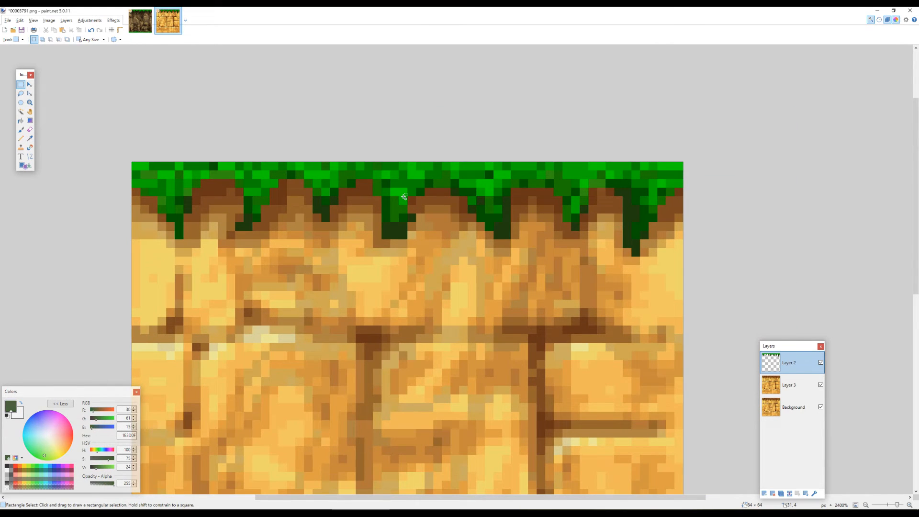
left_click_drag(429, 214, 432, 210)
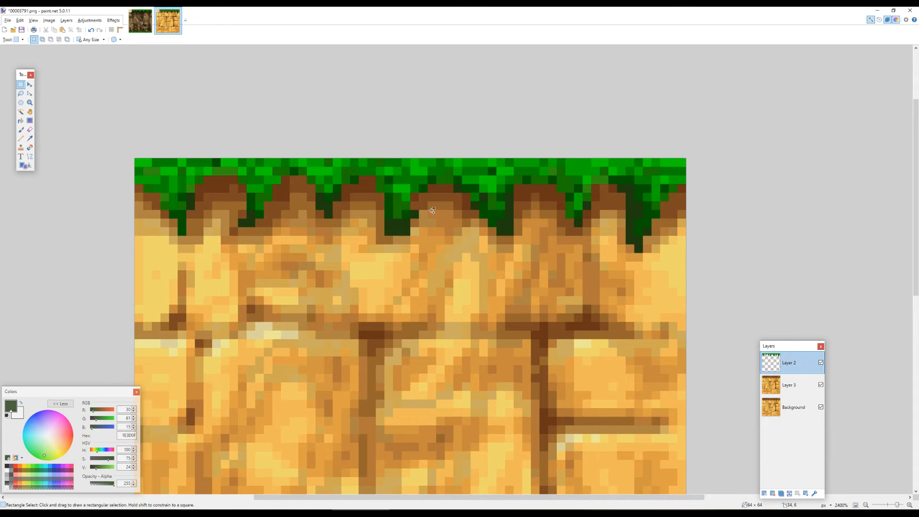
scroll(502, 180, "up", 6)
key("k")
left_click(550, 179)
key("f")
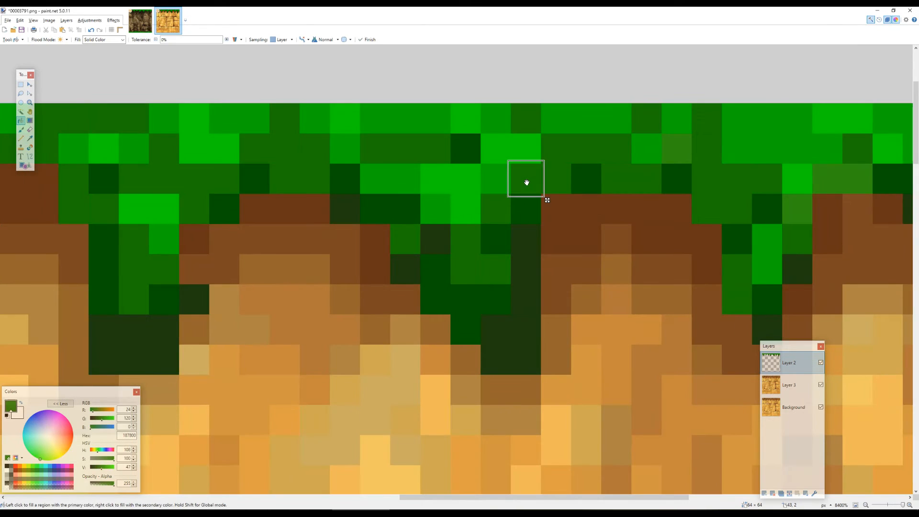
Sample green 008800 from the grass and recolor the mid-green grass pixels on Layer 2 with it using the Paint Bucket.
scroll(526, 182, "down", 6)
key("k")
left_click(533, 166)
key("f")
scroll(534, 167, "up", 3)
left_click(536, 178)
scroll(536, 178, "down", 5)
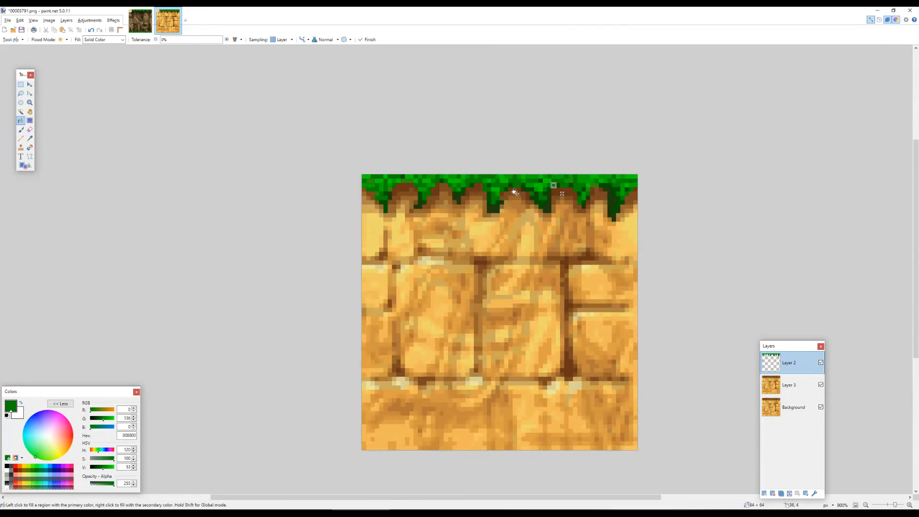
Select the grass shades other than olive green on Layer 2 with the Magic Wand at 0% tolerance.
scroll(515, 191, "up", 6)
key("s")
scroll(461, 172, "down", 1)
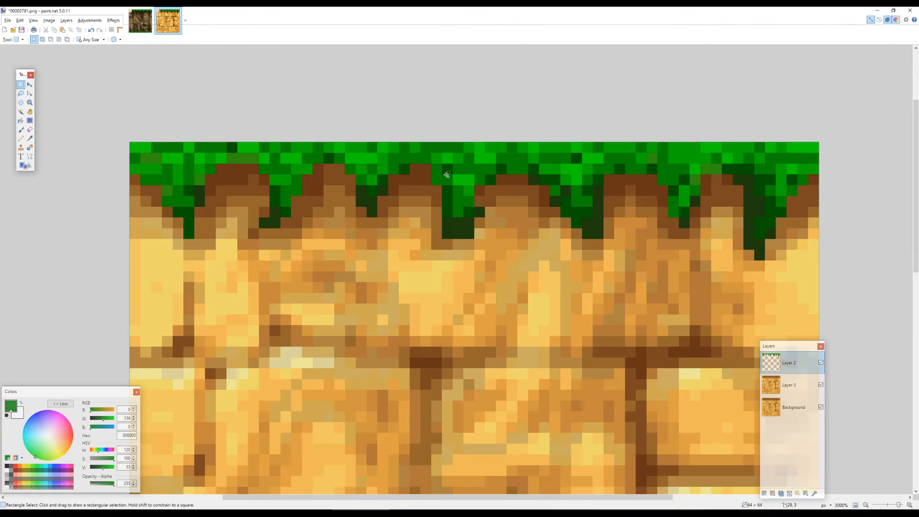
scroll(446, 175, "down", 1)
scroll(462, 167, "up", 2)
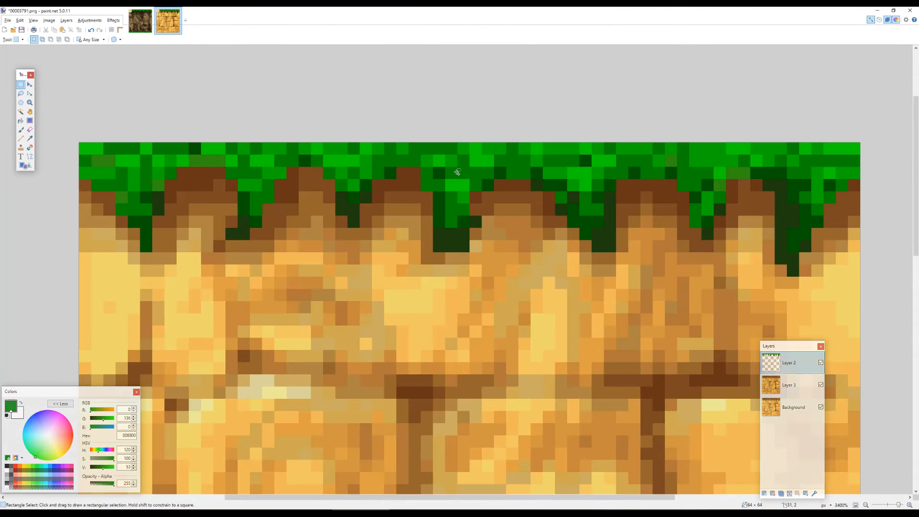
key("s")
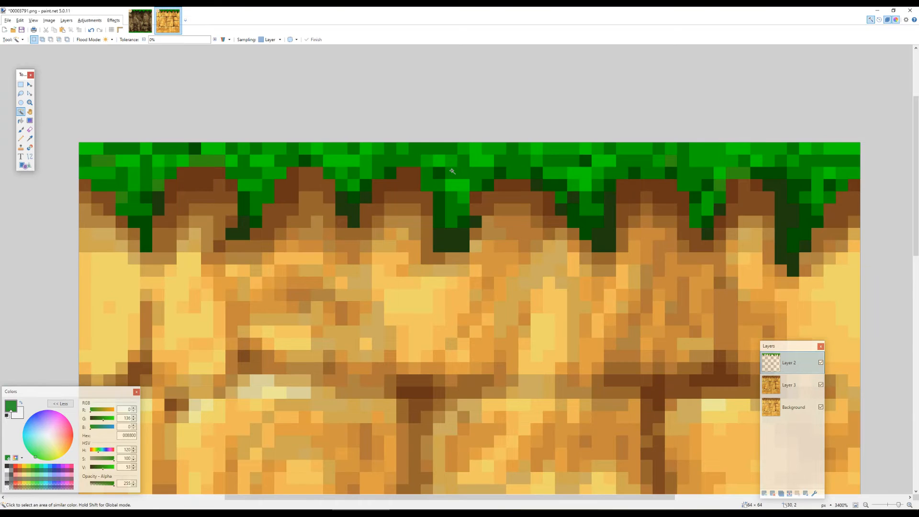
left_click(451, 170)
scroll(451, 171, "up", 2)
left_click_drag(454, 168, 473, 309)
scroll(473, 309, "down", 3)
scroll(546, 218, "up", 4)
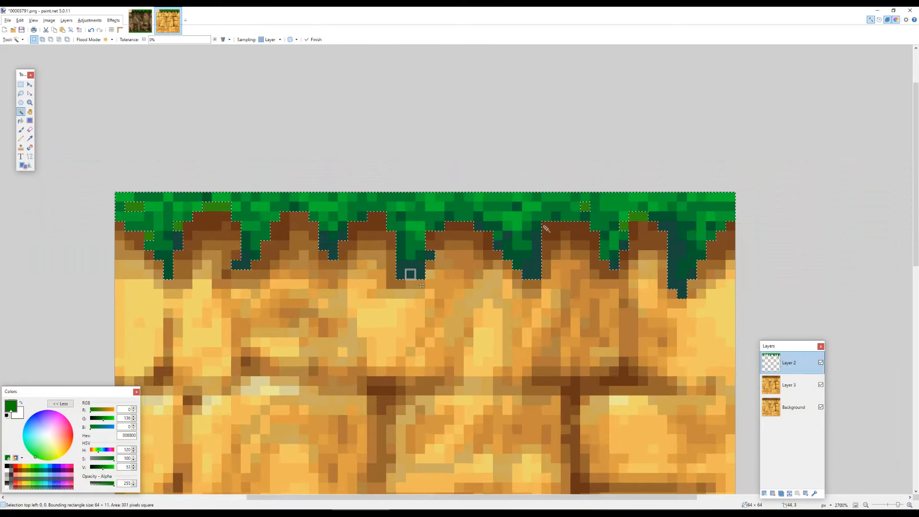
Recolor the remaining olive-green grass pixels on Layer 2 with green 008800 and clear the selection.
key("s")
key("ctrl+d")
scroll(556, 190, "down", 5)
scroll(526, 187, "up", 3)
key("ctrl+a")
key("s")
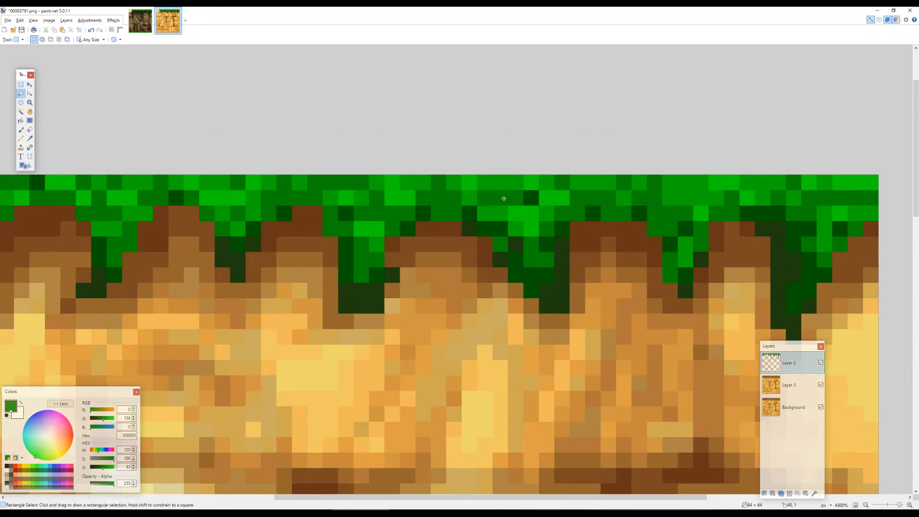
scroll(512, 191, "down", 2)
key("ctrl+d")
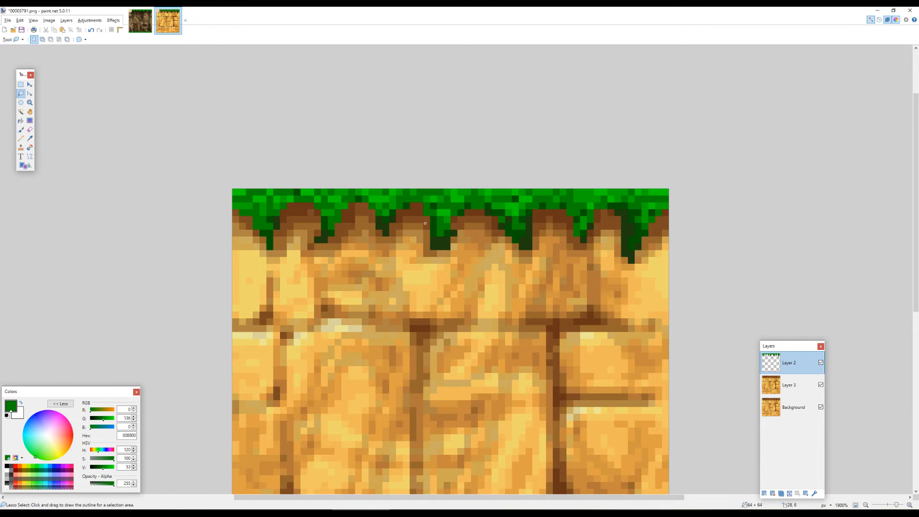
scroll(425, 223, "up", 3)
scroll(299, 235, "down", 3)
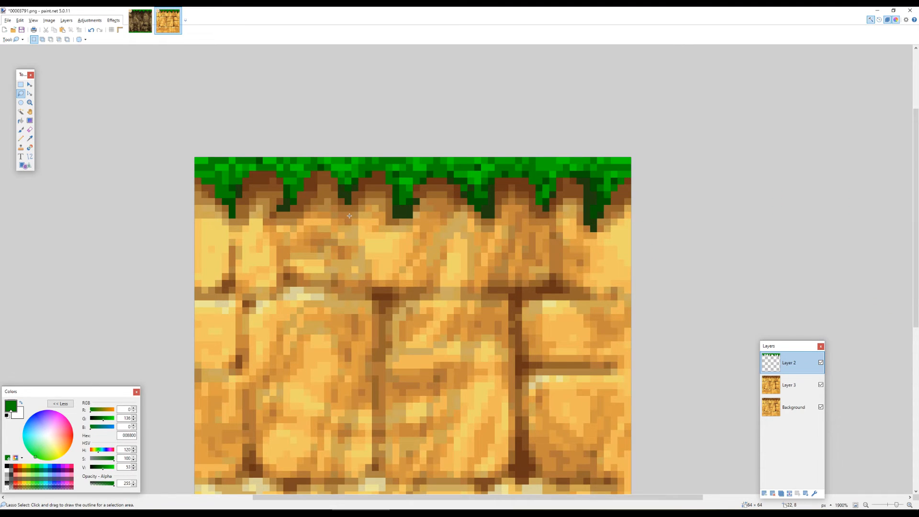
Make Layer 3 active, switch to the bricks-only image in GIMP, and convert it to indexed colors.
left_click(790, 385)
key("ctrl+shift+e")
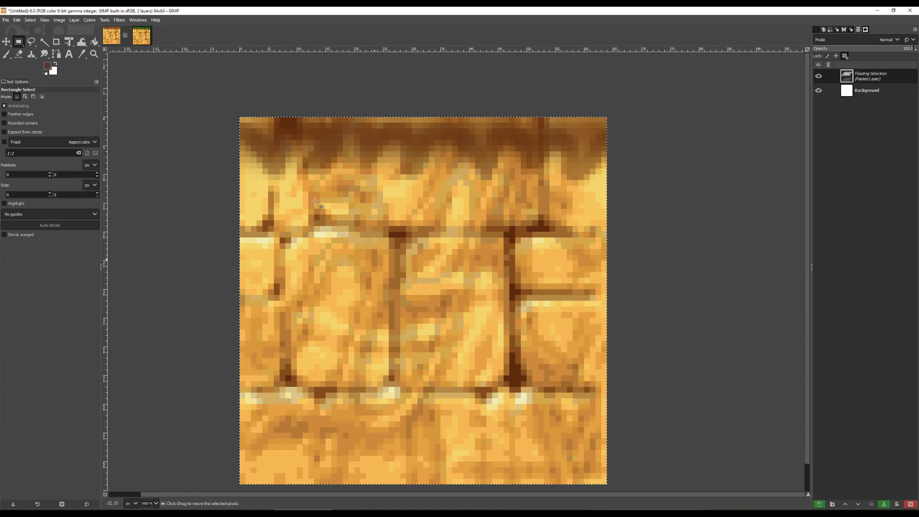
left_click(60, 20)
mouse_move(71, 46)
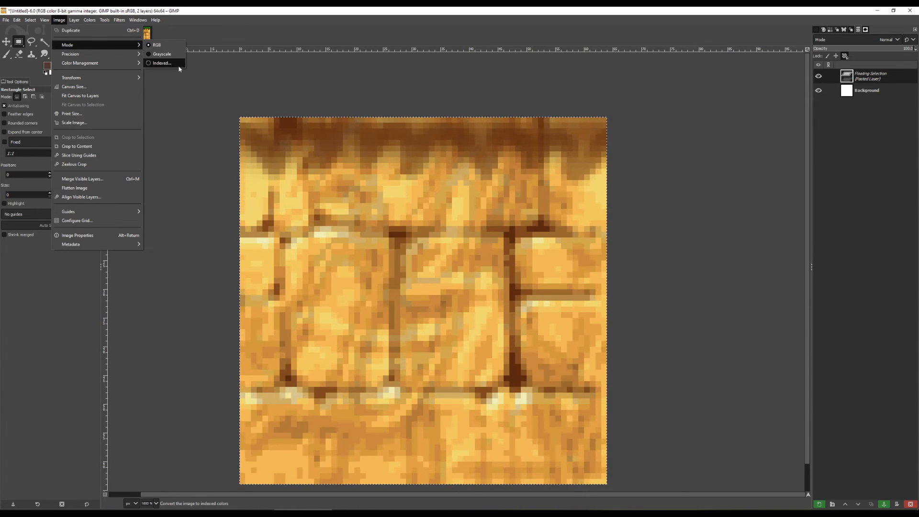
left_click(160, 62)
left_click(480, 339)
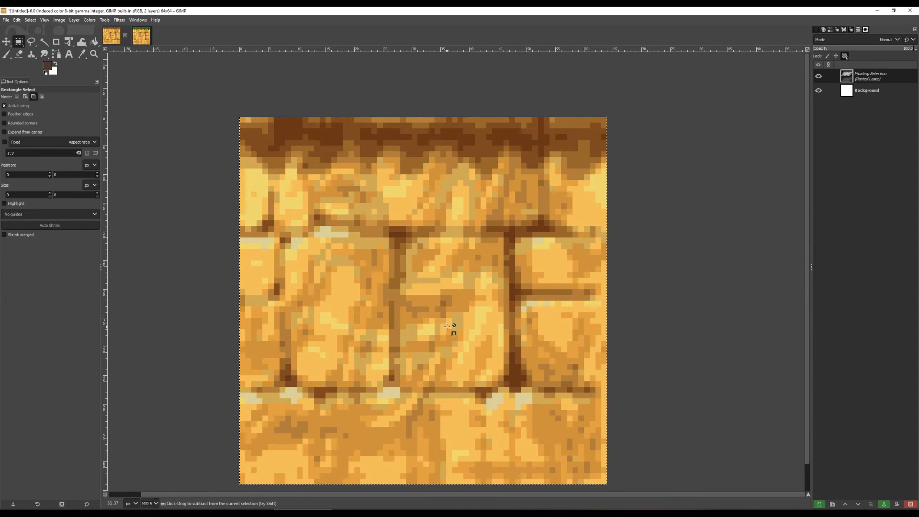
Compare the bricks with and without the indexed conversion, keep the conversion, and paste the indexed bricks over Layer 3 in paint.net.
key("ctrl+z")
key("ctrl+y")
key("ctrl+z")
key("ctrl+y")
key("ctrl+z")
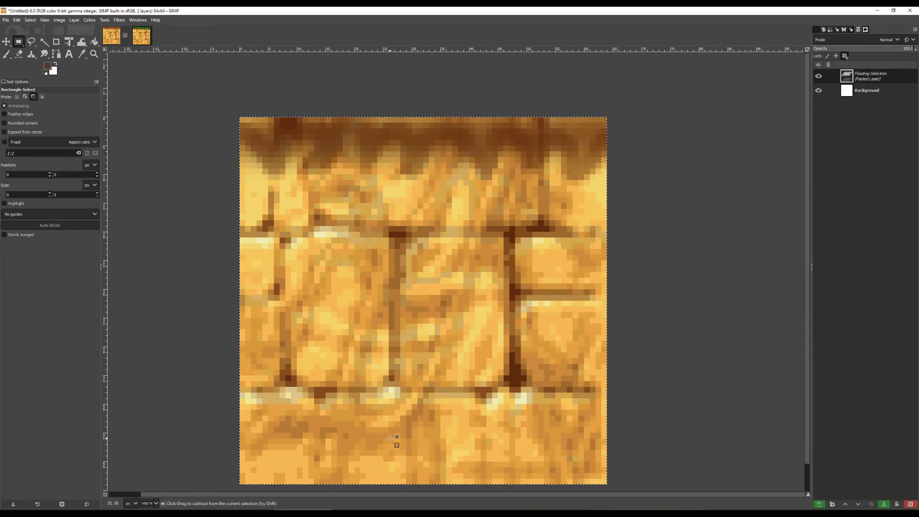
key("ctrl+y")
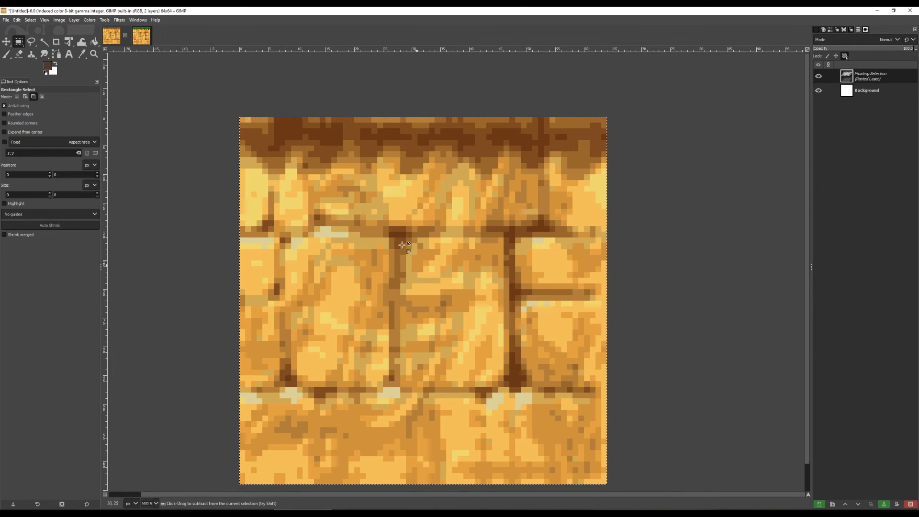
key("ctrl+z")
key("ctrl+y")
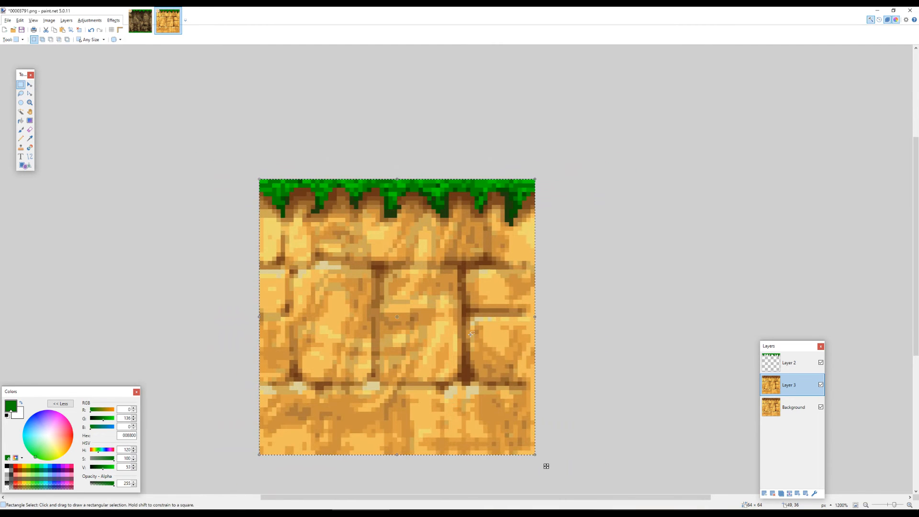
Clear the selection around the pasted bricks and merge the grass on Layer 2 down into Layer 3.
scroll(341, 254, "up", 5)
scroll(474, 263, "down", 6)
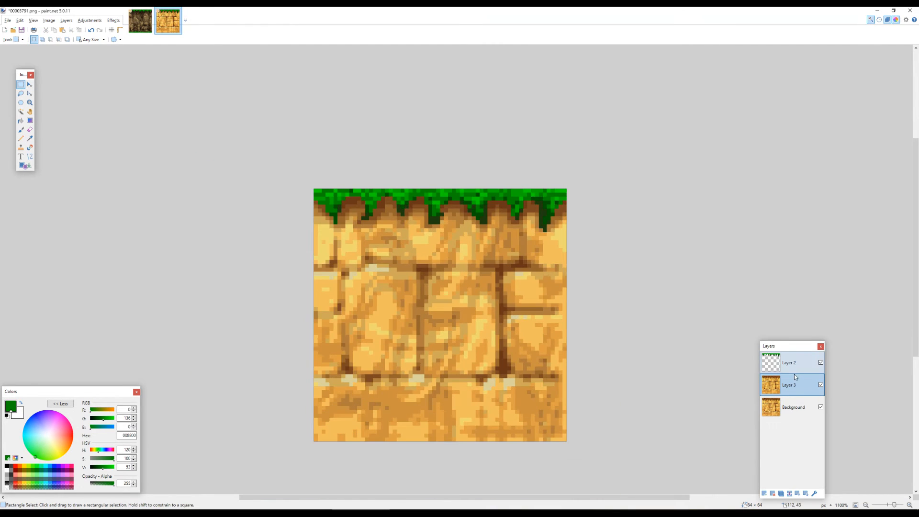
left_click(784, 366)
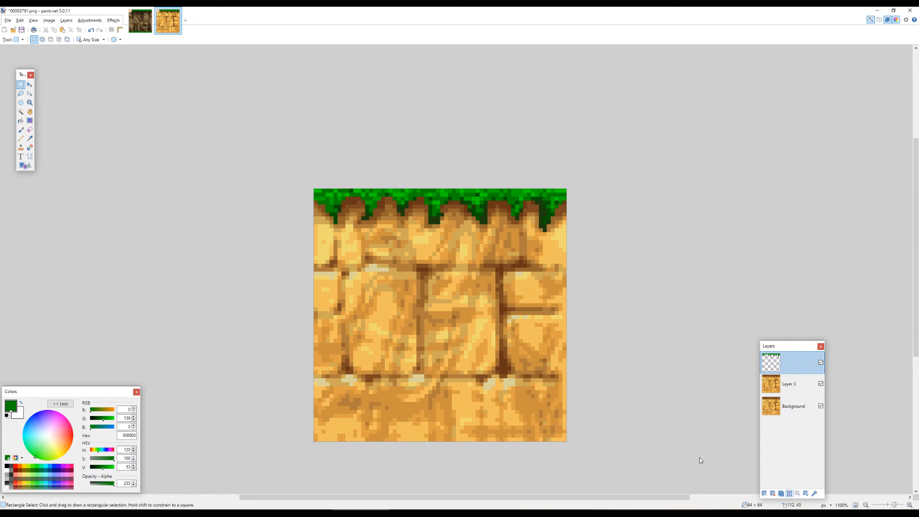
scroll(697, 467, "down", 7)
scroll(576, 411, "up", 9)
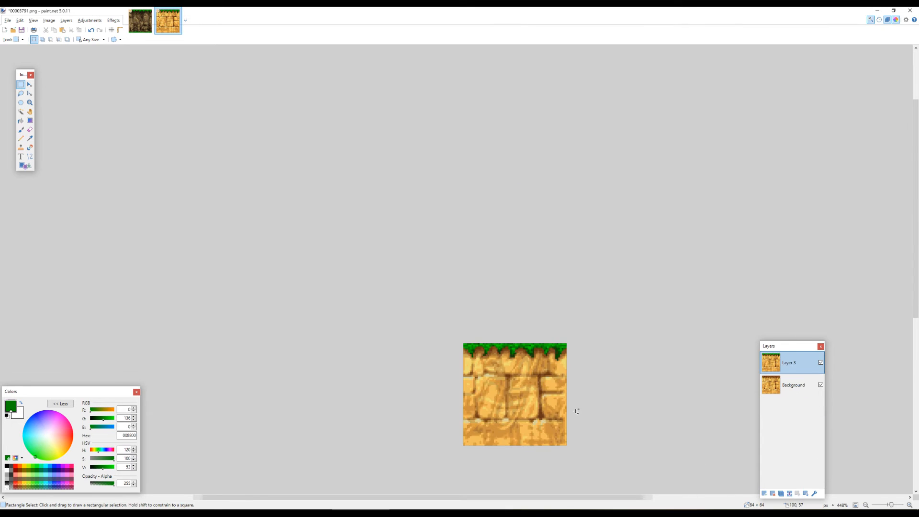
scroll(597, 331, "down", 1)
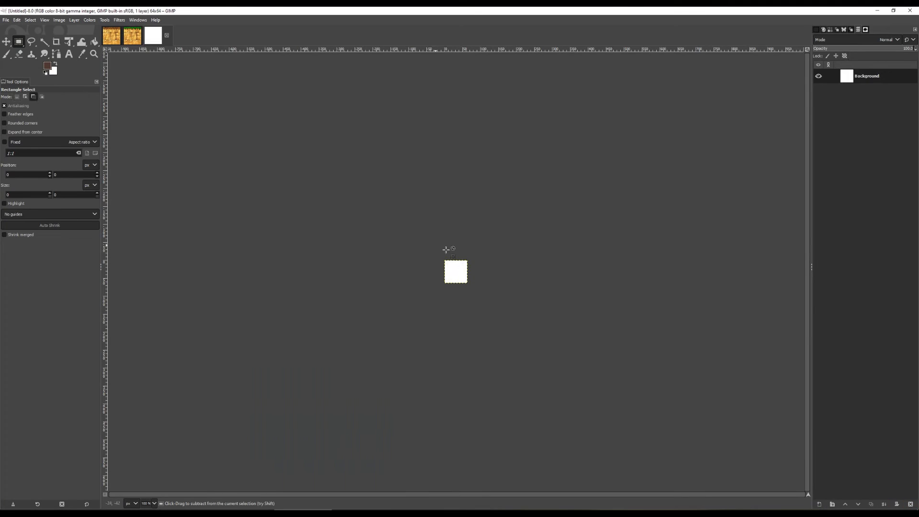
Paste the combined grass and brick texture into the new GIMP image and convert it to indexed mode with 13 colors and no dithering.
key("ctrl+v")
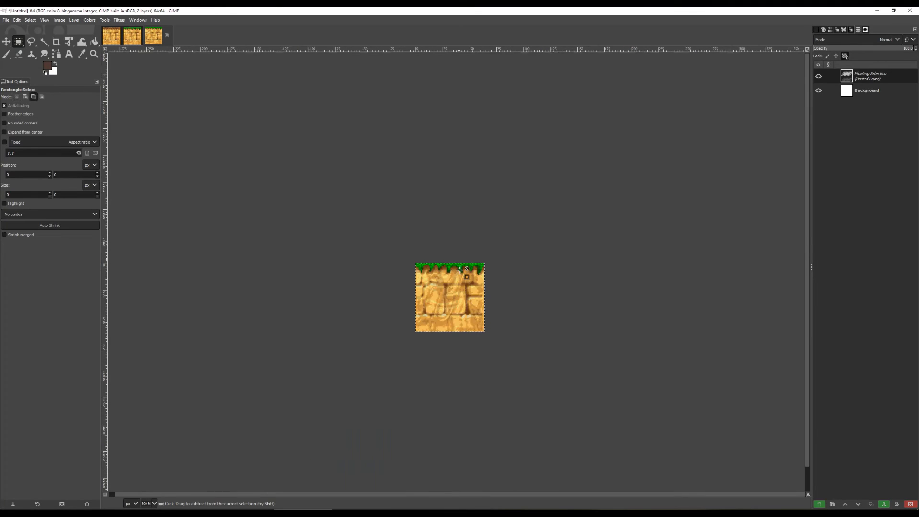
key("5")
left_click(59, 20)
mouse_move(120, 45)
left_click(149, 64)
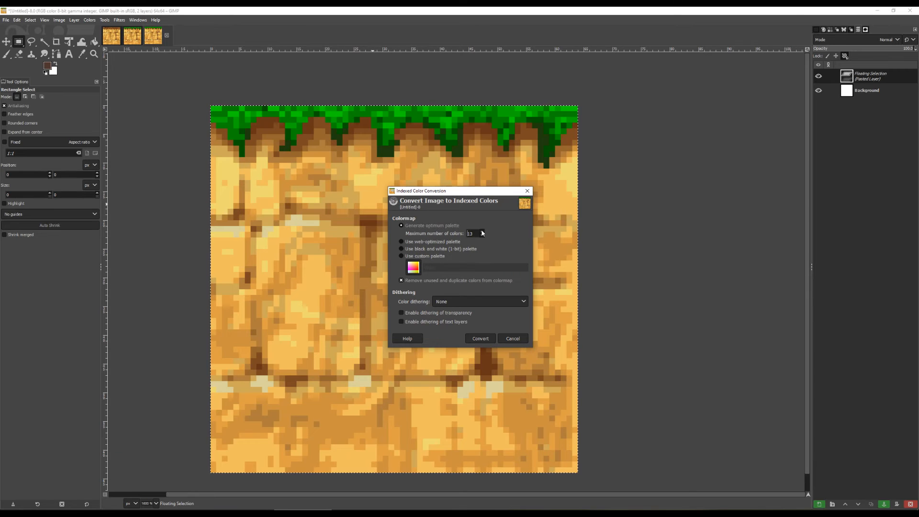
left_click(480, 339)
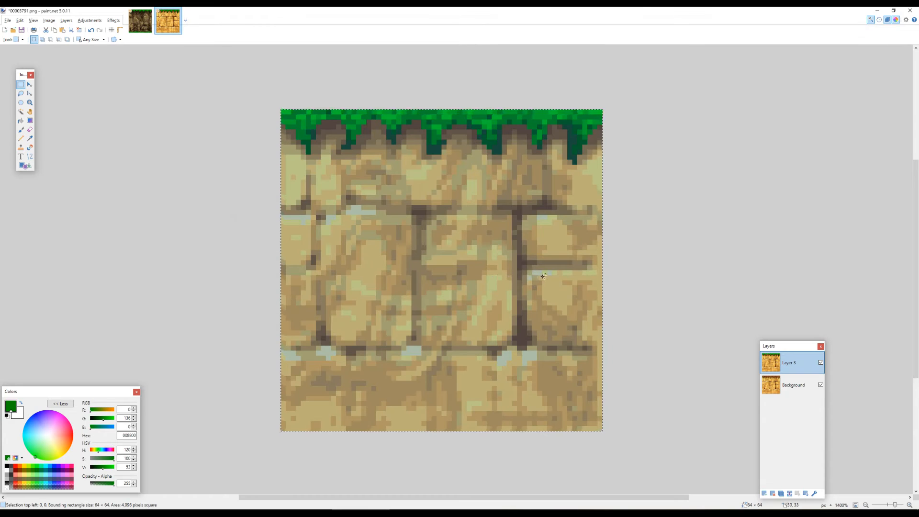
Return to paint.net, paste the indexed texture over Layer 3, and clear the selection.
key("m")
scroll(543, 276, "up", 2)
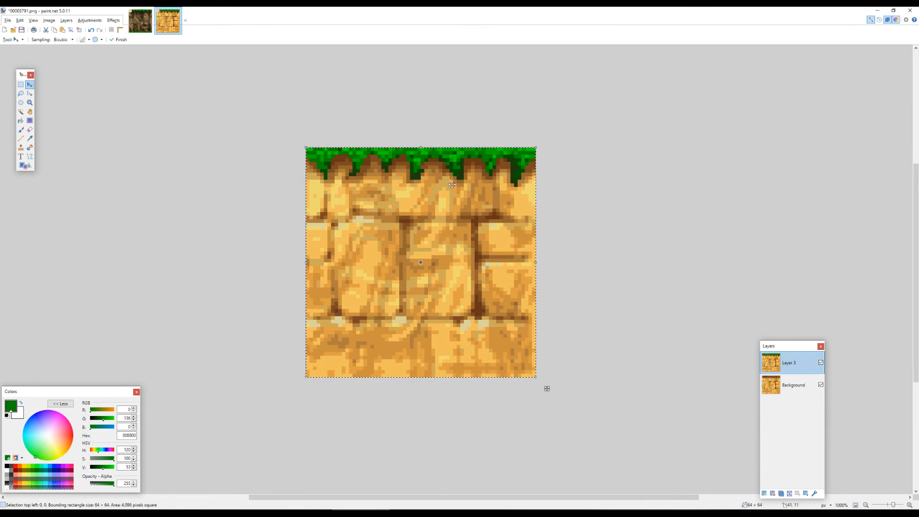
scroll(443, 204, "up", 4)
scroll(533, 396, "down", 3)
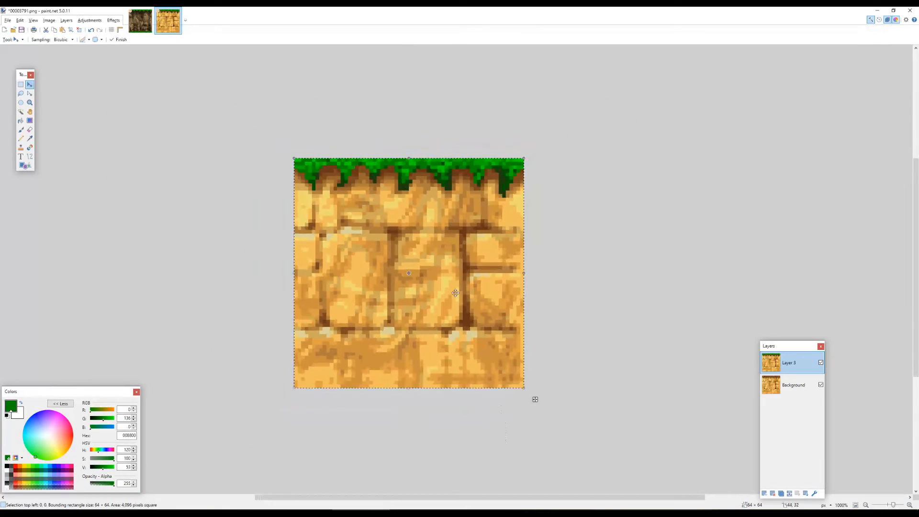
scroll(605, 452, "up", 2)
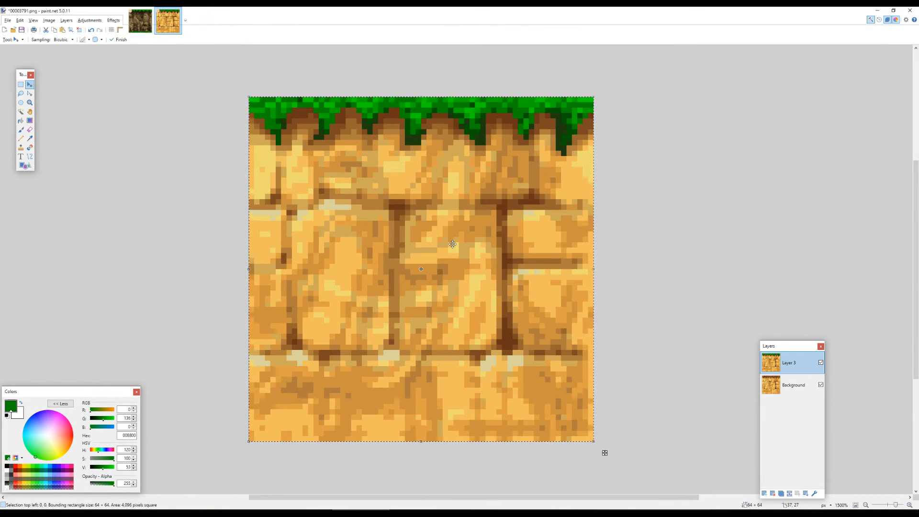
key("s")
left_click(553, 277)
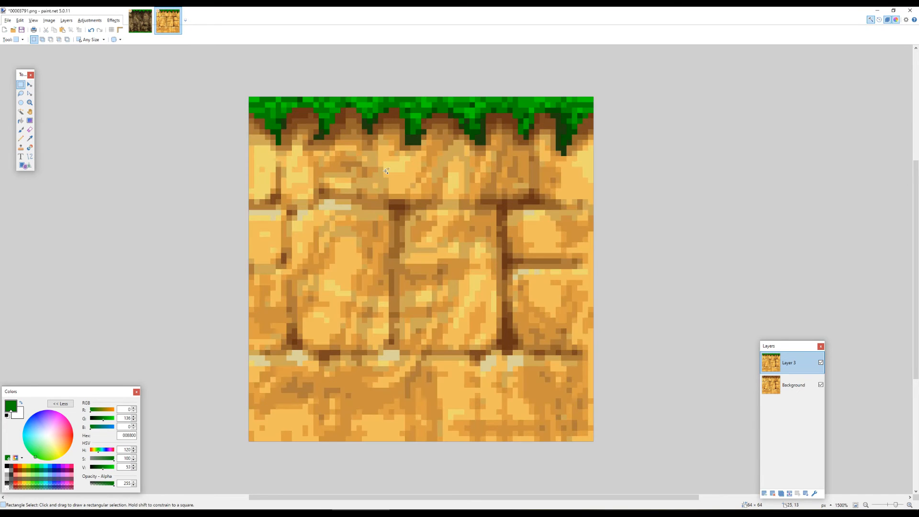
scroll(385, 171, "down", 3)
scroll(412, 147, "up", 3)
scroll(489, 151, "down", 6)
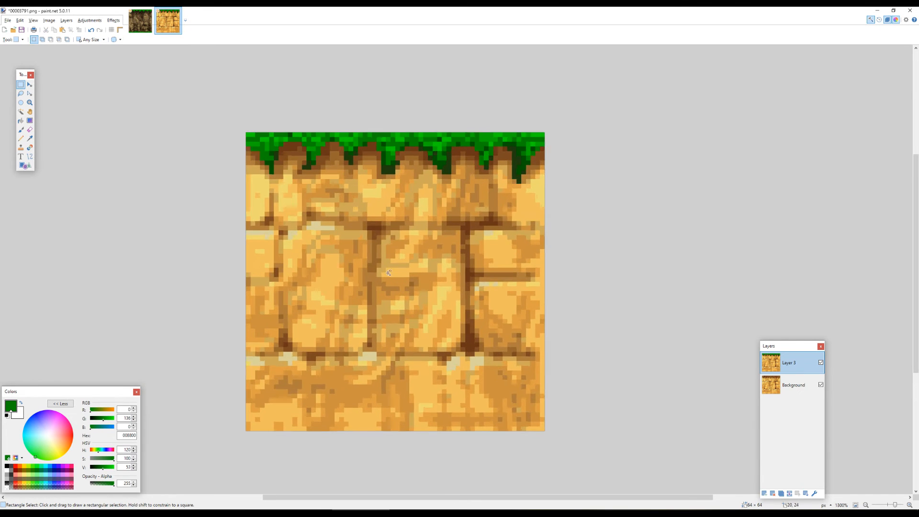
Copy the whole grass-topped dirt texture from the other open image and paste it as a new layer above the brick texture.
key("ctrl+Tab")
key("ctrl+a")
key("ctrl+c")
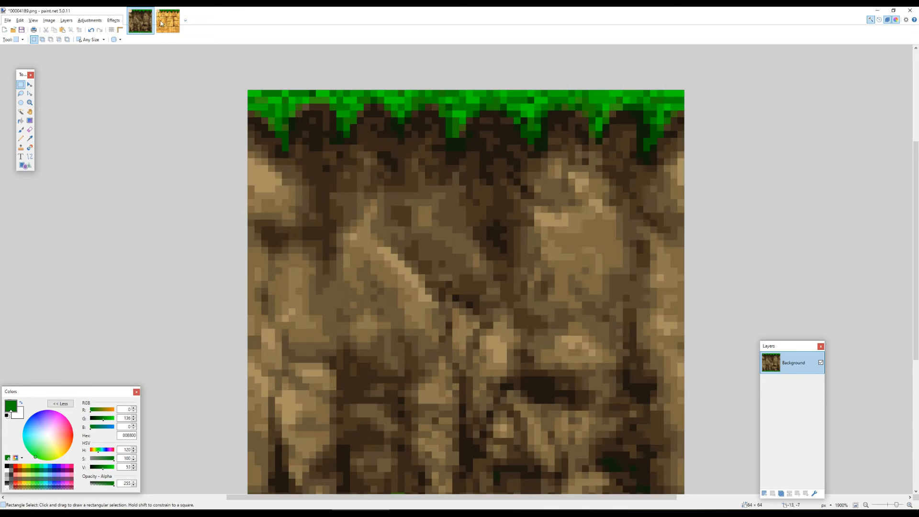
key("ctrl+Tab")
key("ctrl+shift+v")
Hide and show the dirt layer to compare its grass and shadows with those of the brick texture beneath.
scroll(472, 209, "up", 1)
key("s")
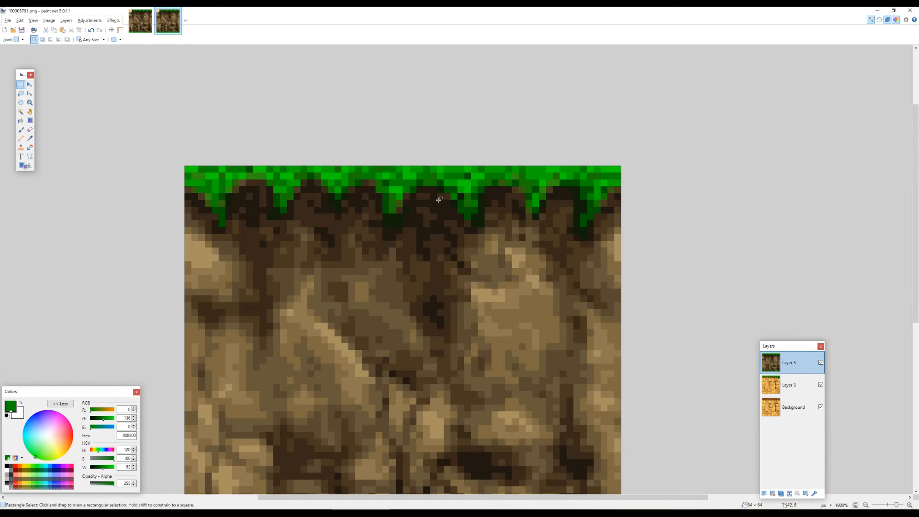
left_click(821, 363)
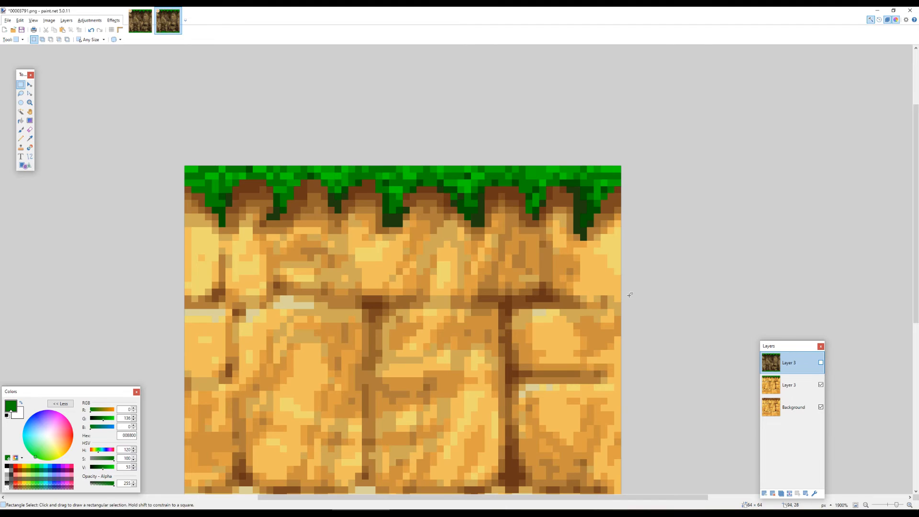
left_click(821, 362)
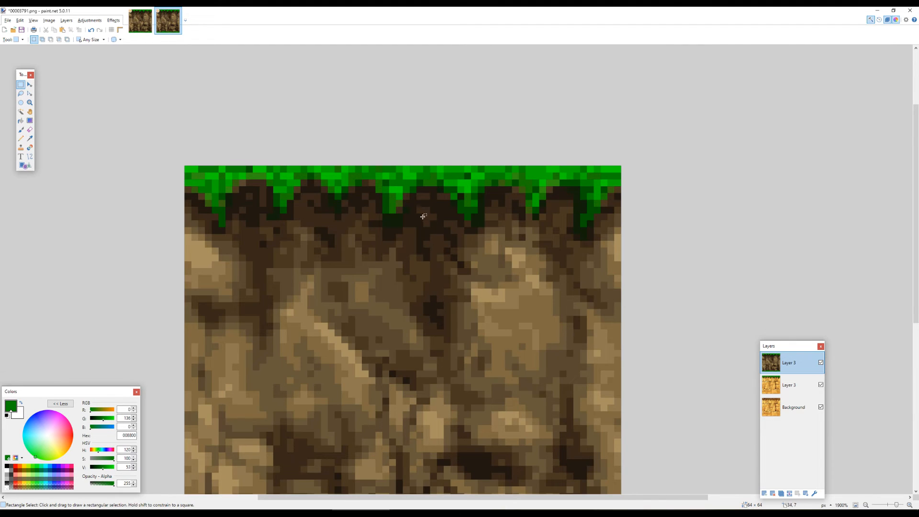
Examine the dark shadows under the grass on the dirt layer, and hide that layer for comparison with the brick texture.
scroll(460, 225, "down", 2)
scroll(448, 228, "down", 1)
scroll(440, 231, "up", 3)
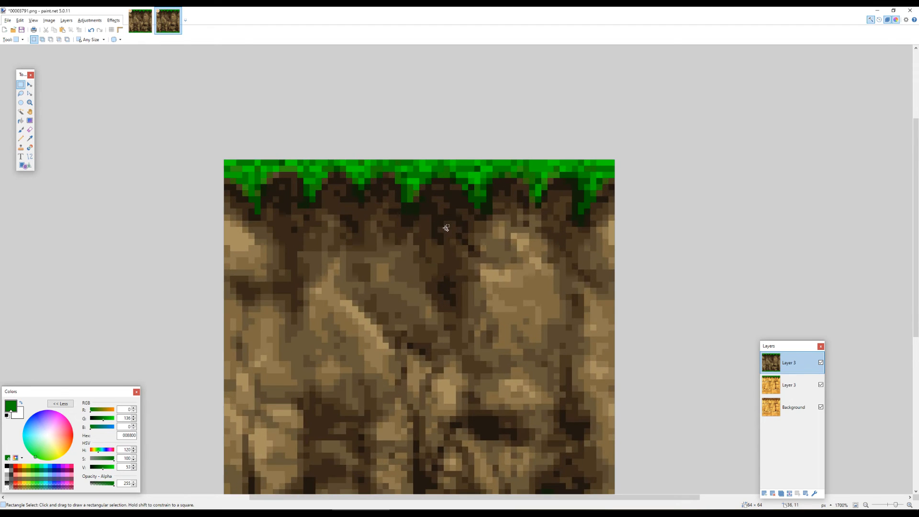
scroll(419, 220, "down", 3)
scroll(414, 199, "up", 1)
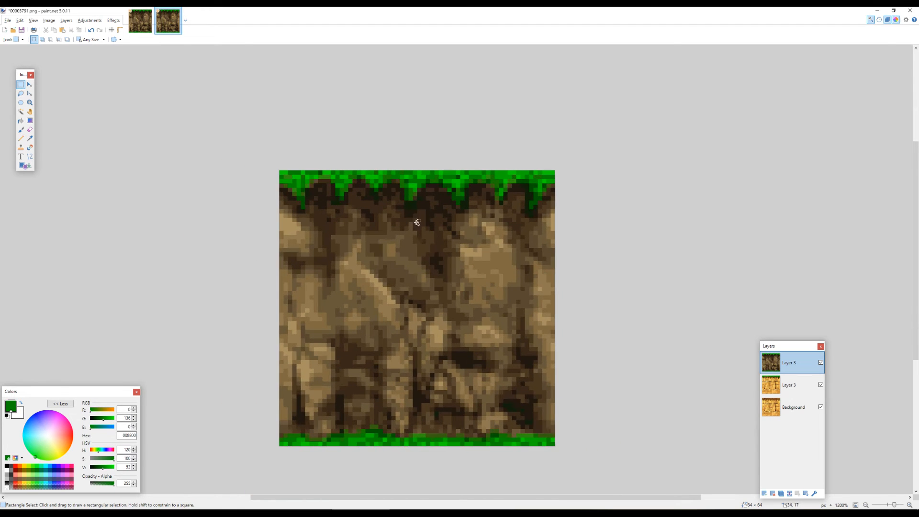
scroll(377, 202, "up", 1)
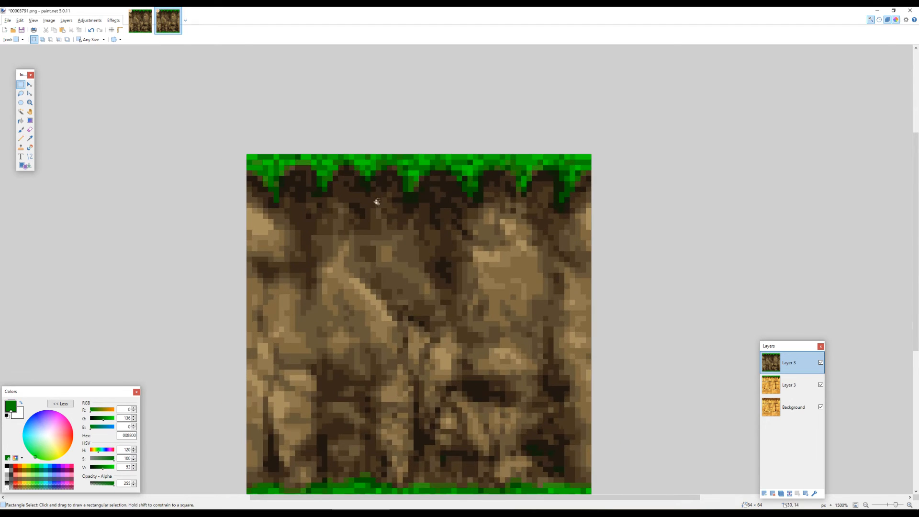
left_click(821, 362)
scroll(431, 278, "down", 3)
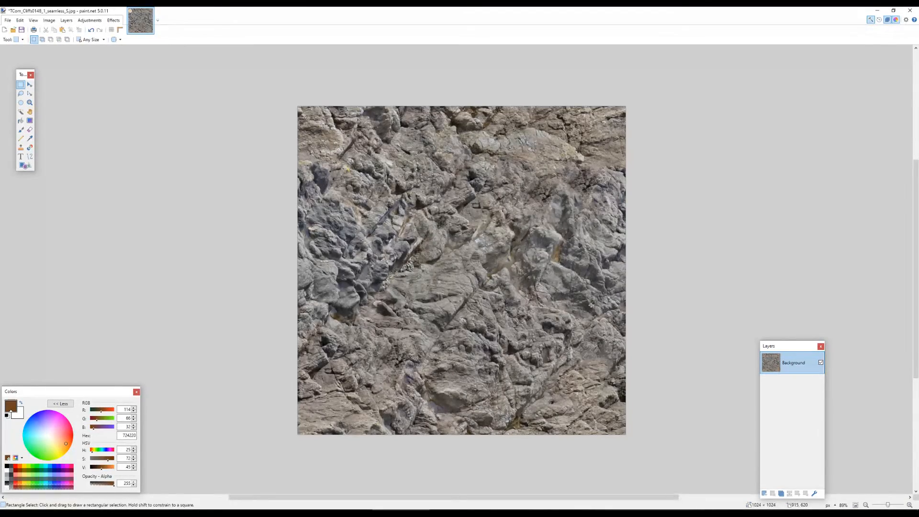
Outline the whole cliff texture and each of its four quarters with rectangular selections, and clear the selection.
left_click_drag(591, 304, 588, 309)
scroll(540, 296, "up", 1)
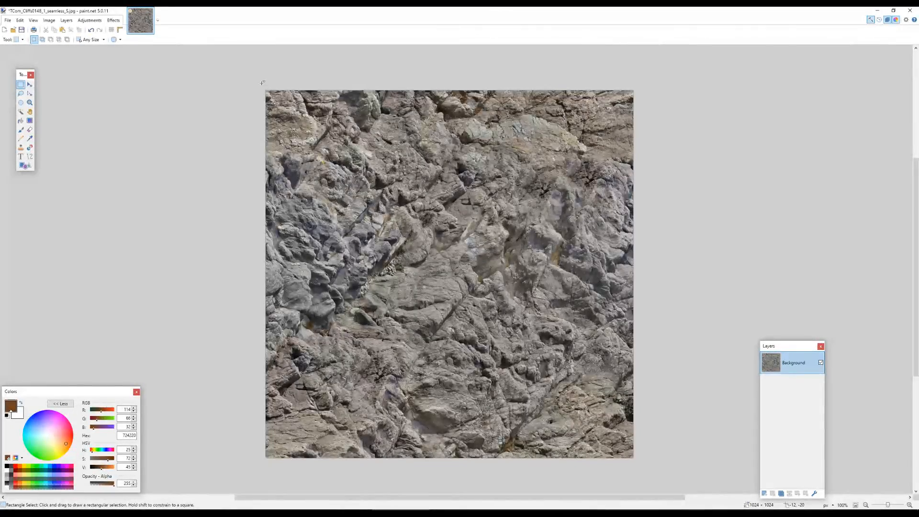
left_click_drag(258, 84, 671, 460)
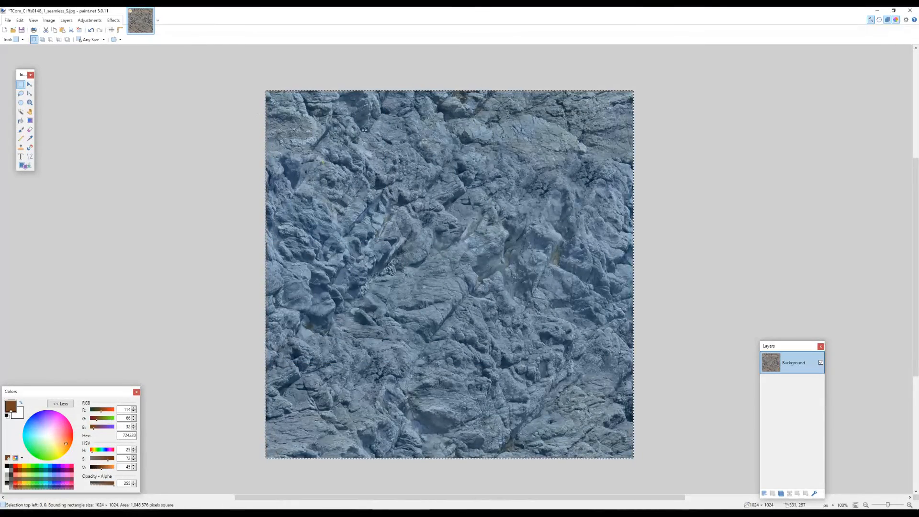
left_click(297, 132)
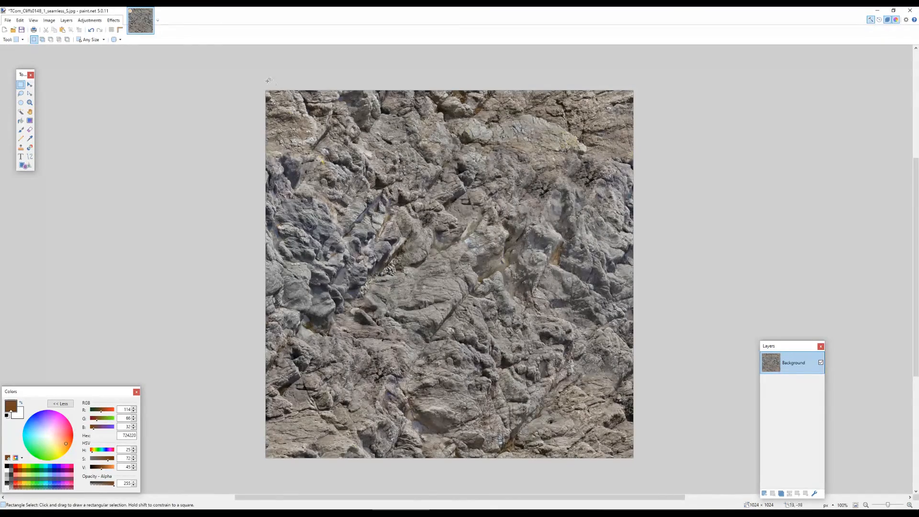
left_click_drag(268, 80, 459, 284)
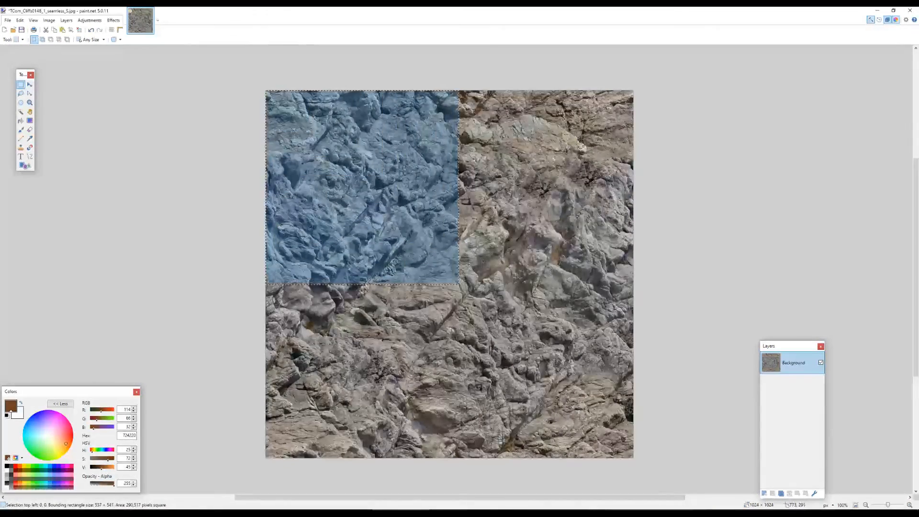
left_click_drag(636, 88, 460, 285)
left_click_drag(264, 460, 450, 286)
left_click_drag(631, 459, 451, 287)
left_click(528, 329)
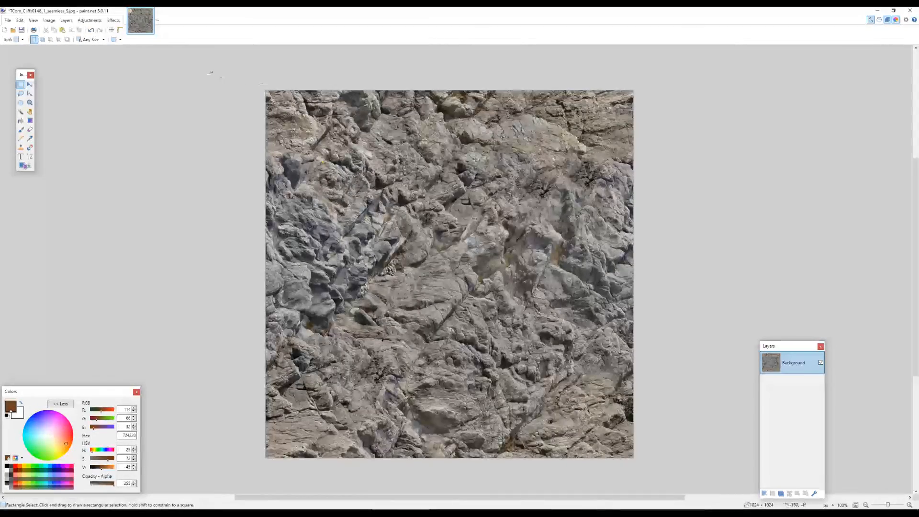
Shrink the whole cliff texture to 128 × 128 pixels in the canvas's upper-left corner and crop the image to it.
key("ctrl+a")
key("m")
left_click_drag(644, 467, 342, 165)
scroll(341, 165, "up", 5)
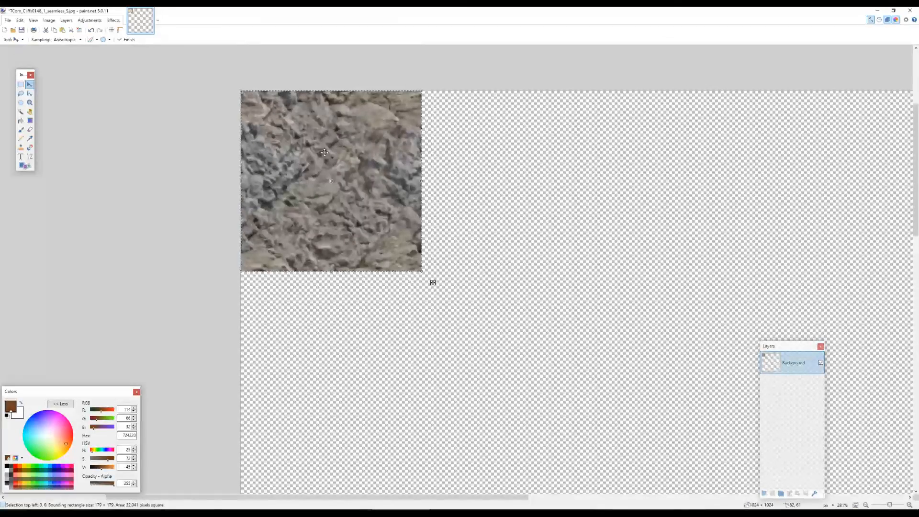
scroll(267, 91, "up", 1)
left_click_drag(453, 307, 392, 255)
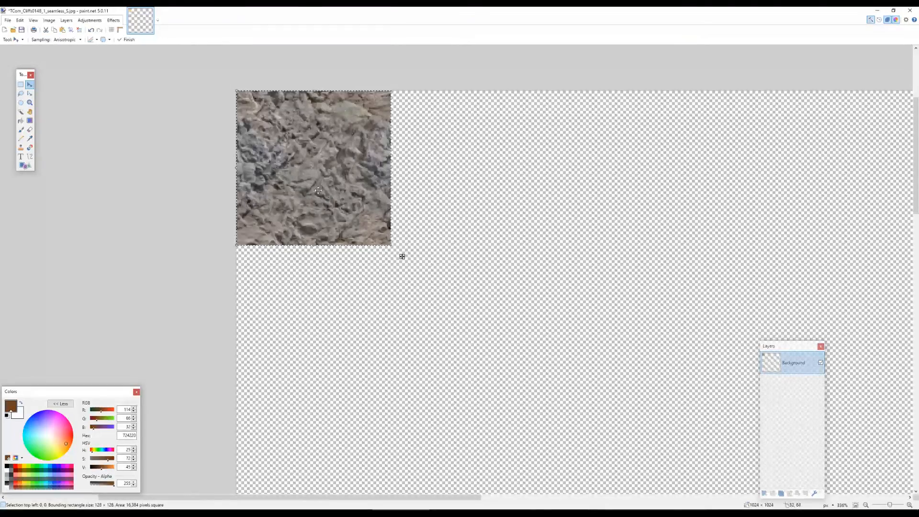
scroll(358, 197, "up", 3)
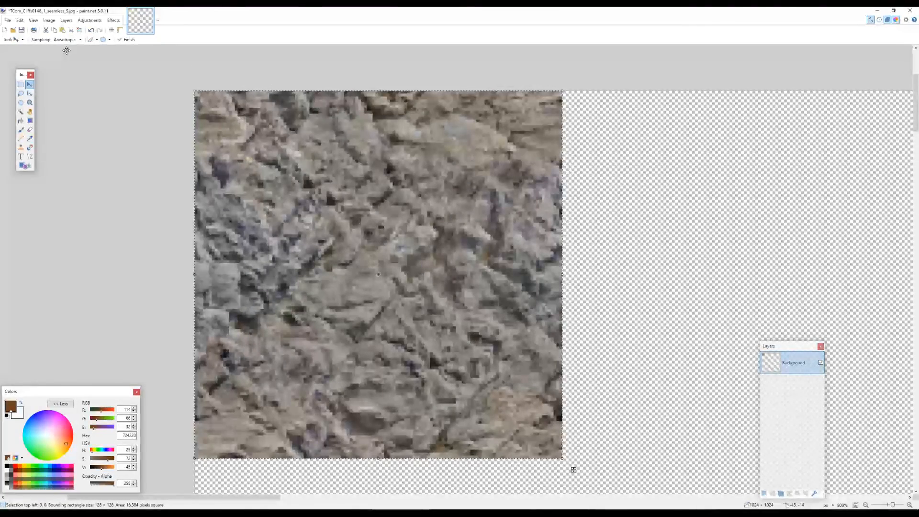
key("ctrl+shift+x")
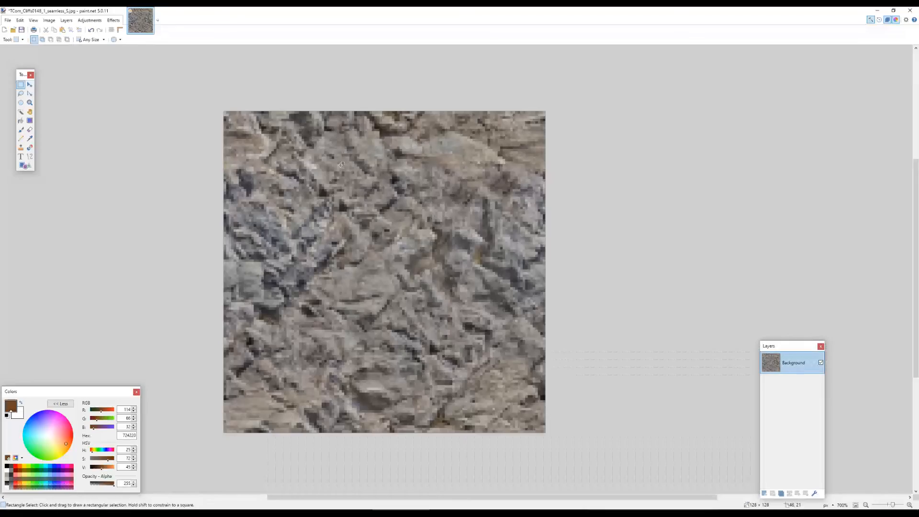
Copy the whole reduced cliff texture into a new 128 × 128 image and clear the selection.
left_click_drag(363, 186, 376, 169)
key("ctrl+a")
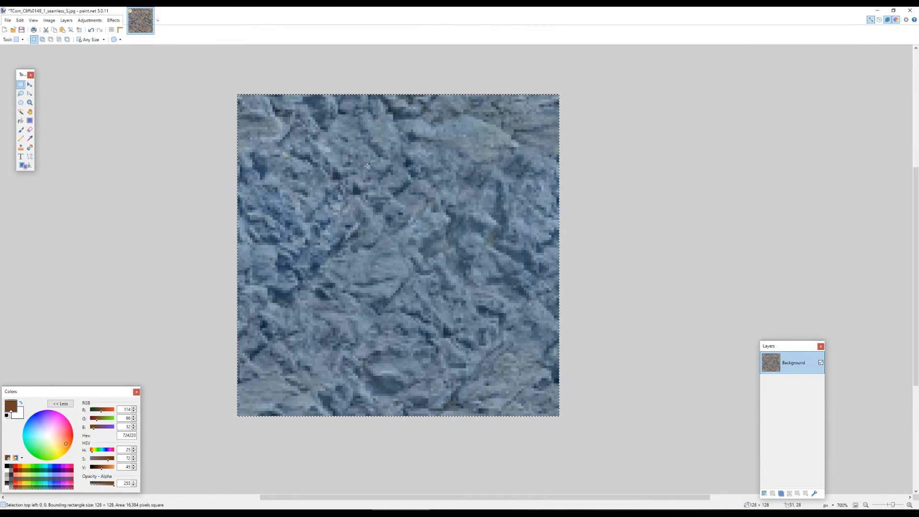
key("ctrl+d")
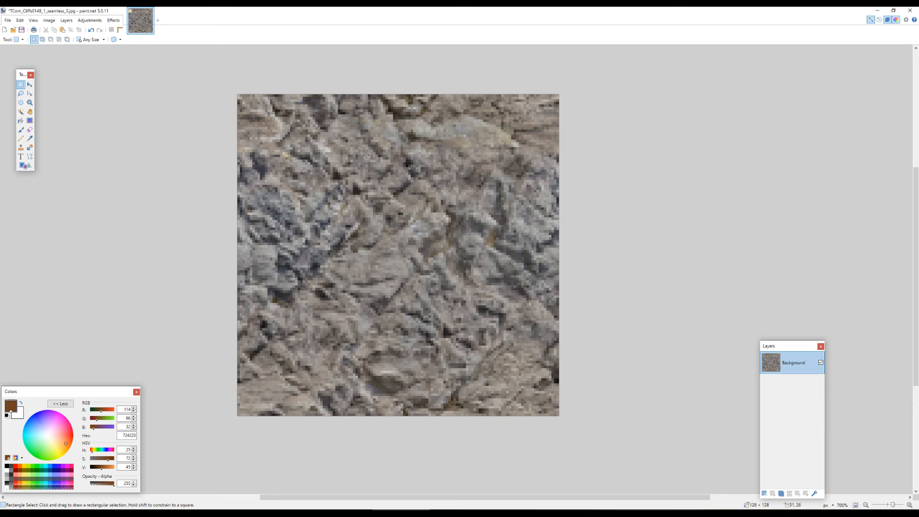
key("ctrl+a")
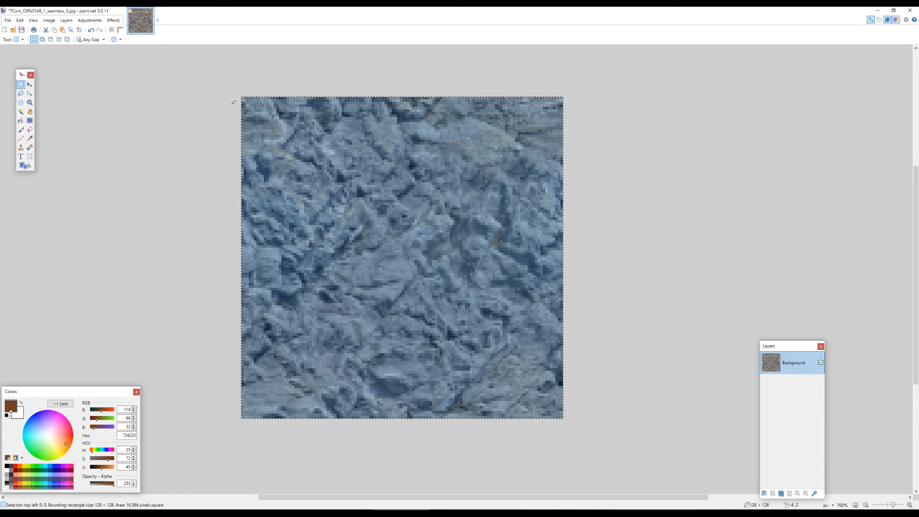
left_click_drag(233, 102, 567, 422)
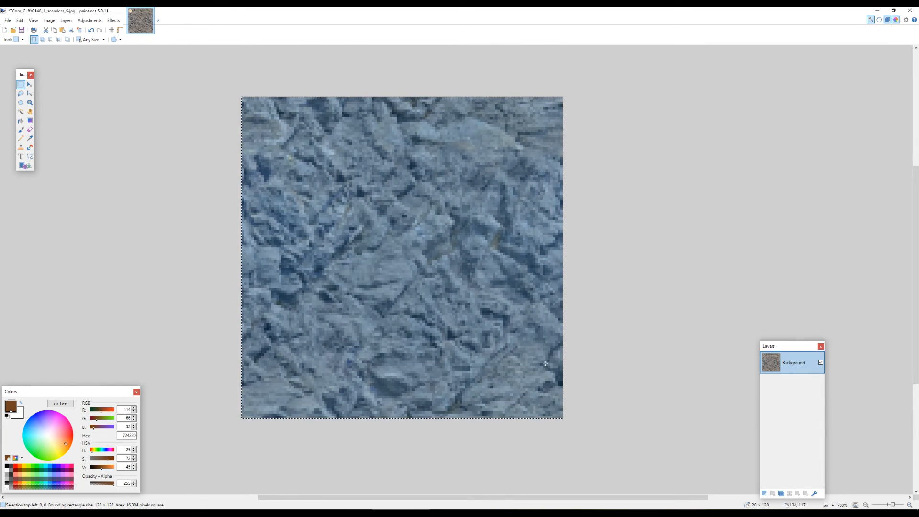
key("ctrl+n")
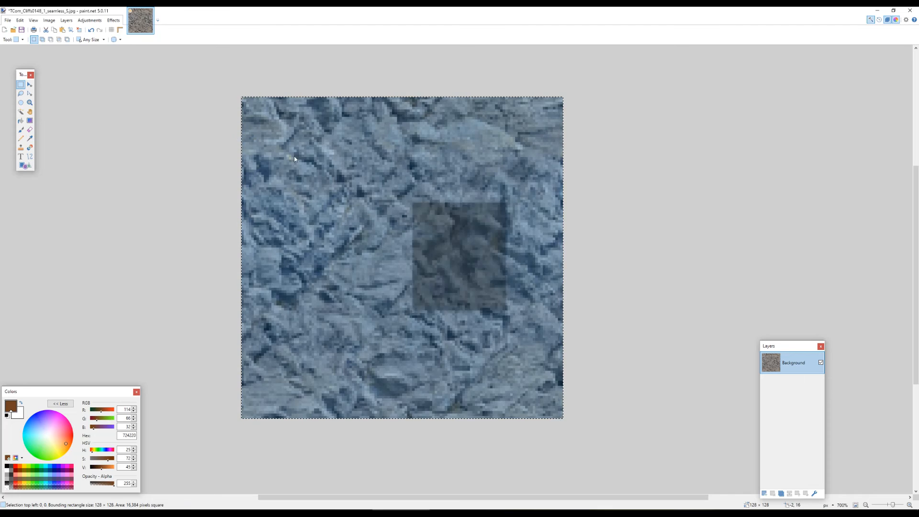
key("Return")
key("ctrl+v")
scroll(493, 306, "up", 4)
key("ctrl+d")
scroll(484, 274, "up", 3)
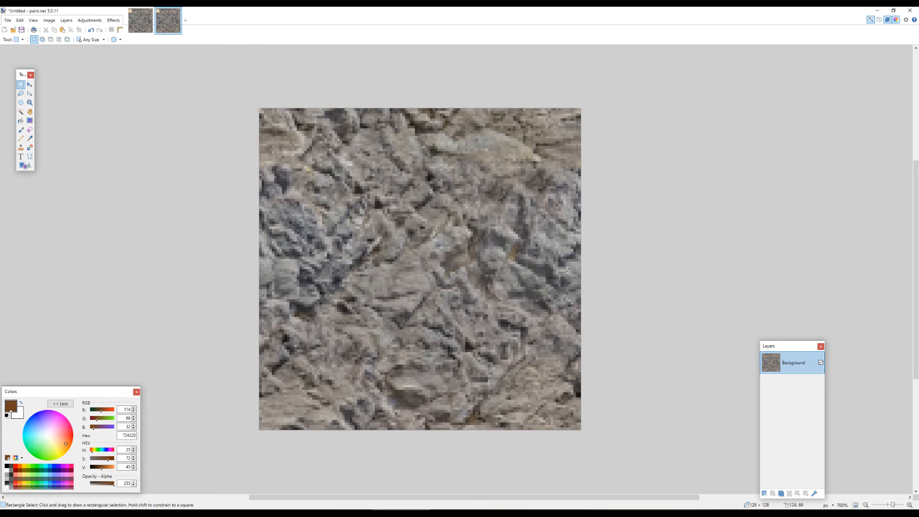
Outline the upper-left quarter of the copied cliff texture to show a possible tile, and clear the selection.
scroll(568, 271, "up", 1)
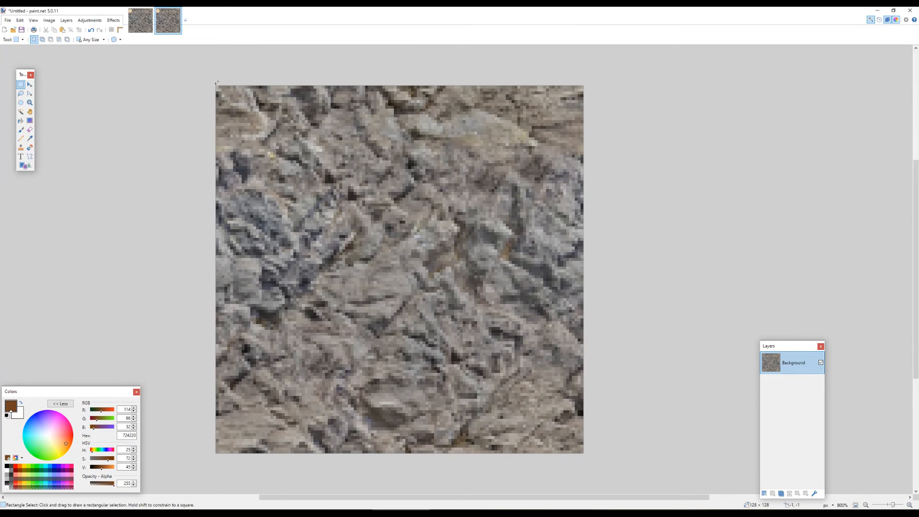
left_click_drag(215, 83, 392, 276)
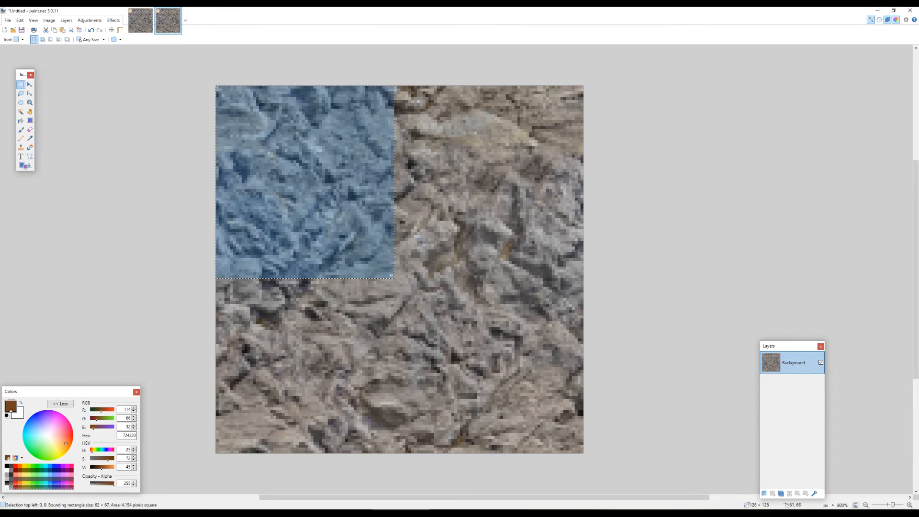
left_click_drag(584, 85, 584, 454)
key("ctrl+d")
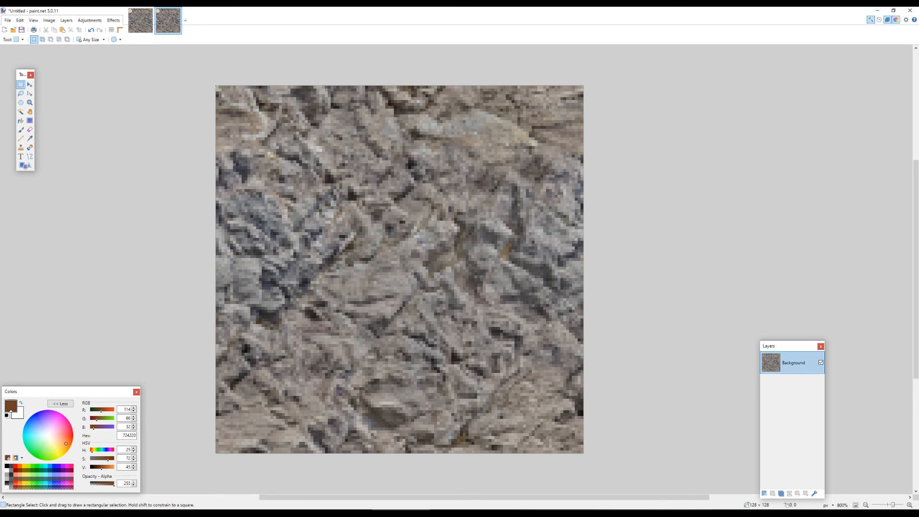
Move the upper-left 64 × 64 quarter of the cliff texture down over the lower-left quarter and clear the selection.
left_click_drag(216, 87, 398, 269)
key("m")
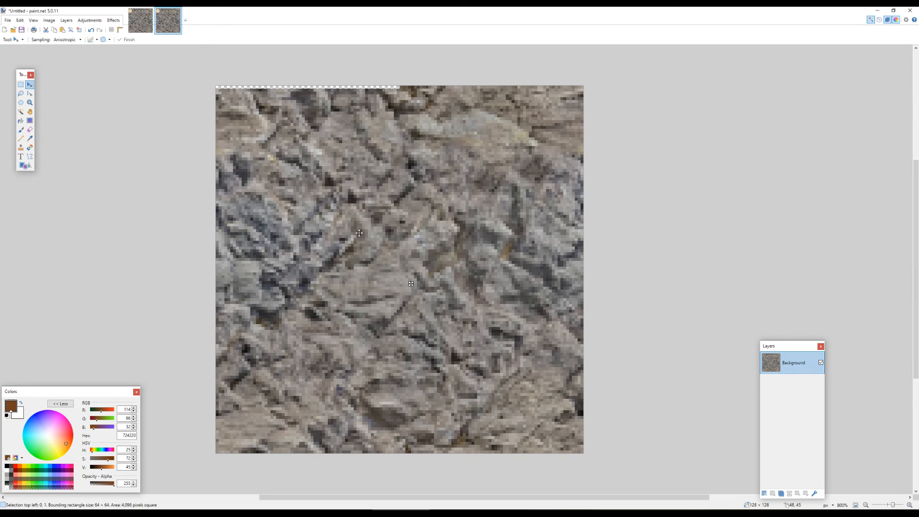
left_click_drag(359, 233, 354, 398)
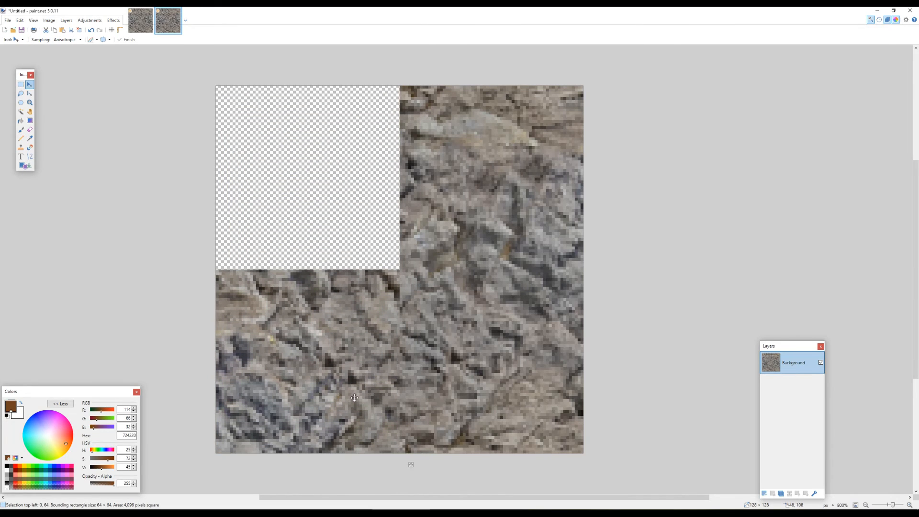
key("s")
key("ctrl+d")
scroll(407, 383, "down", 3)
scroll(402, 384, "up", 4)
Undo and redo the quarter's downward move to check how it joins its neighbour, ending with the move undone.
key("ctrl+z")
key("ctrl+z")
key("ctrl+y")
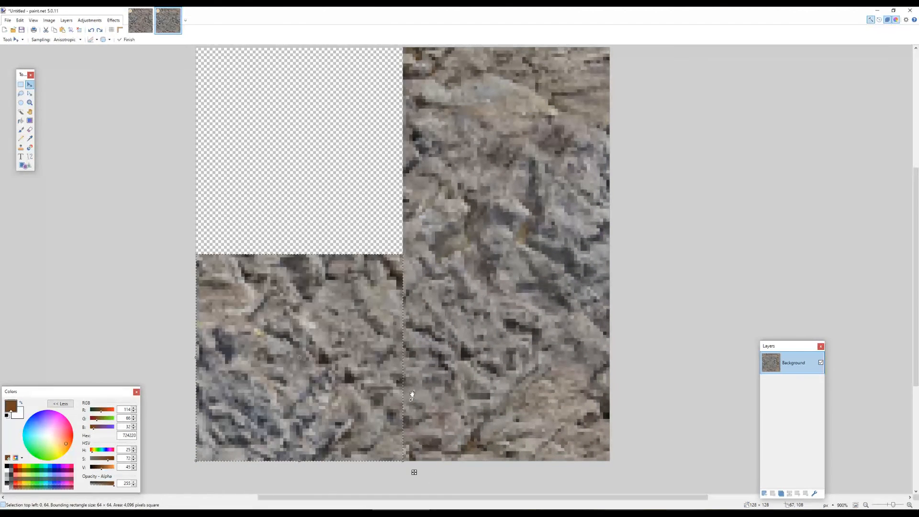
key("s")
key("ctrl+d")
scroll(409, 385, "down", 3)
scroll(419, 397, "up", 3)
key("ctrl+z")
key("ctrl+z")
key("ctrl+z")
Cut and paste the upper-left quarter, place it over the upper-right quarter, and examine the seam along its lower edge.
key("s")
left_click_drag(407, 205, 395, 276)
key("ctrl+x")
key("ctrl+v")
left_click_drag(293, 229, 499, 232)
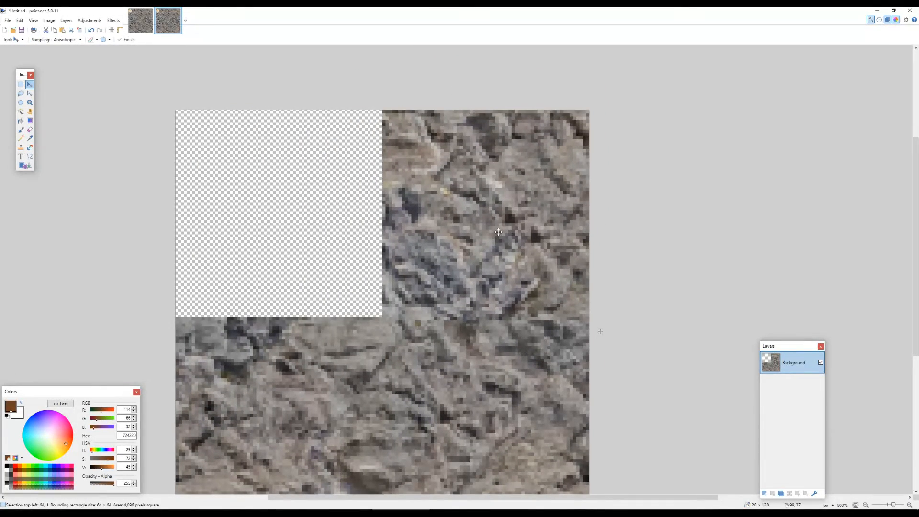
key("s")
scroll(599, 326, "up", 2)
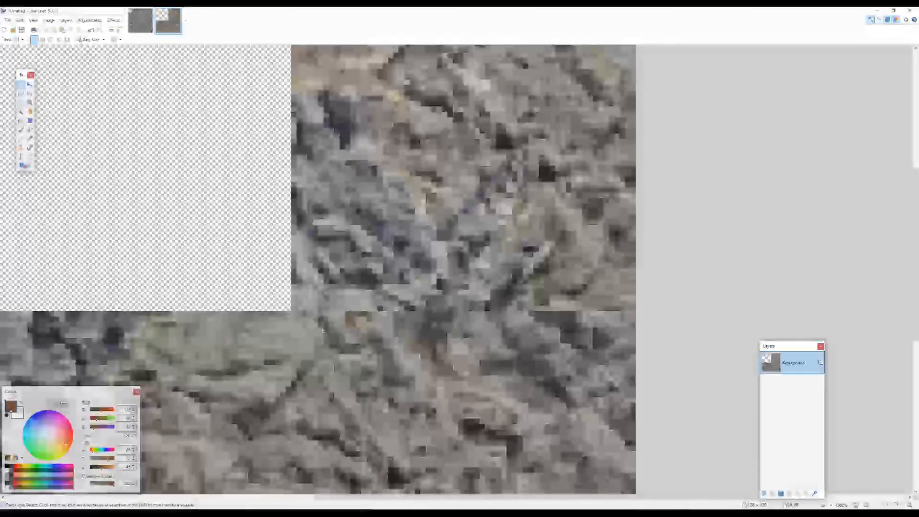
left_click_drag(294, 316, 652, 370)
left_click(580, 351)
scroll(433, 273, "down", 6)
scroll(419, 251, "up", 2)
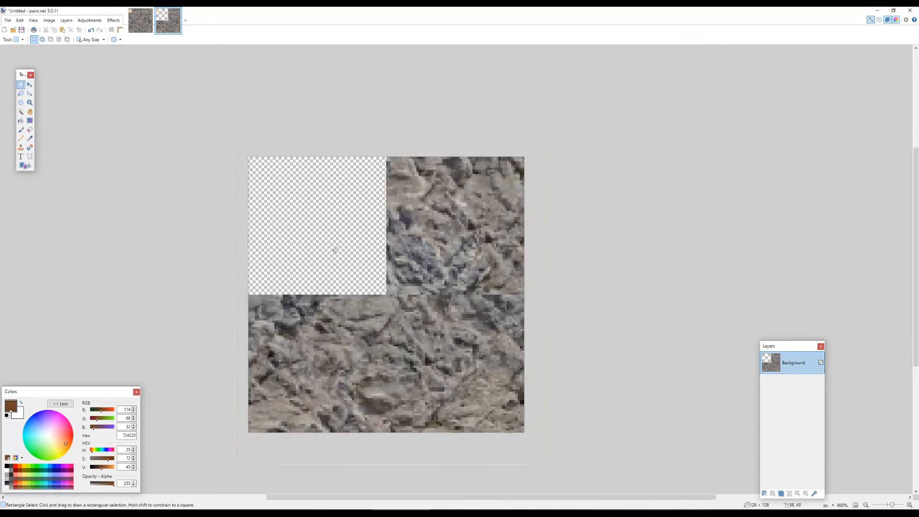
Undo the move of the quarter to restore the complete 128 × 128 cliff texture.
key("ctrl+z")
key("ctrl+z")
key("ctrl+z")
key("ctrl+z")
key("ctrl+z")
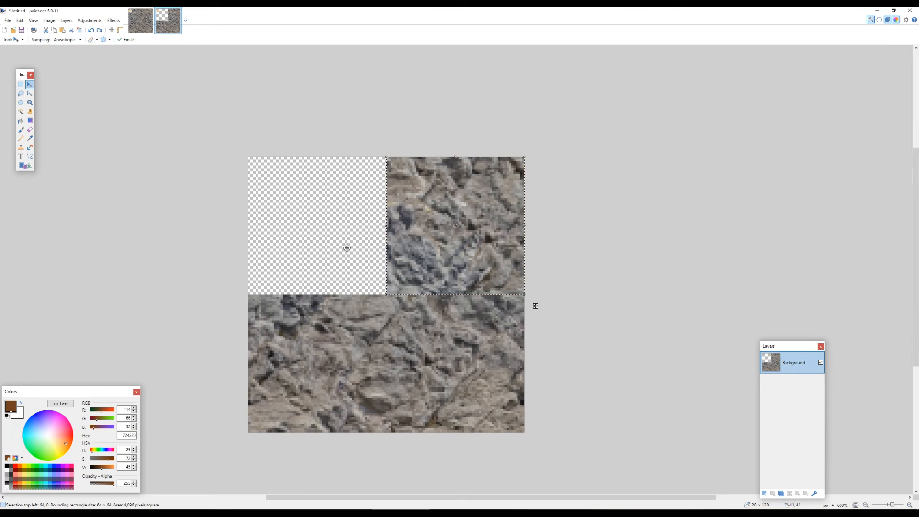
key("ctrl+z")
scroll(425, 315, "up", 1)
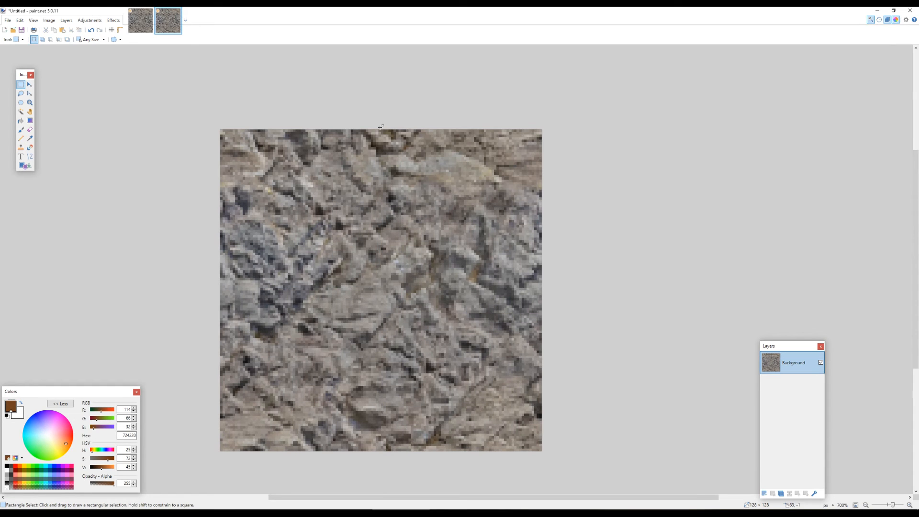
scroll(272, 139, "up", 3)
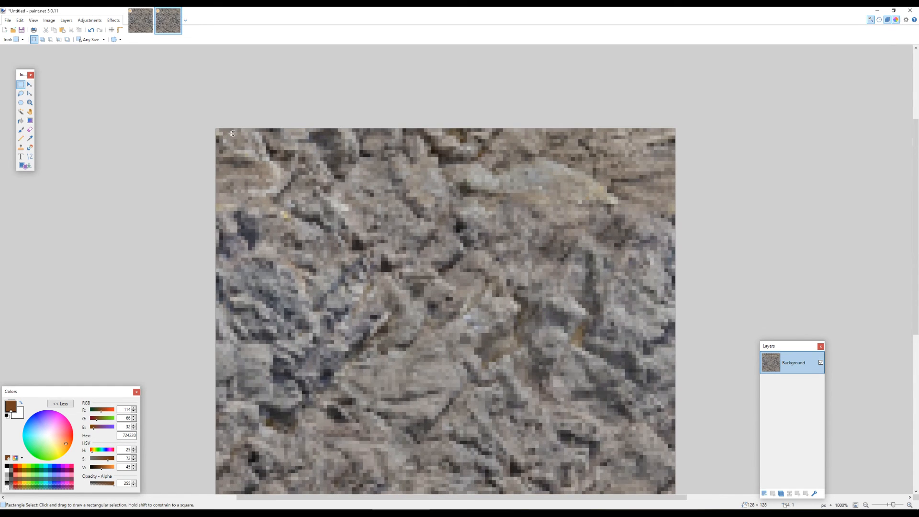
scroll(496, 242, "down", 3)
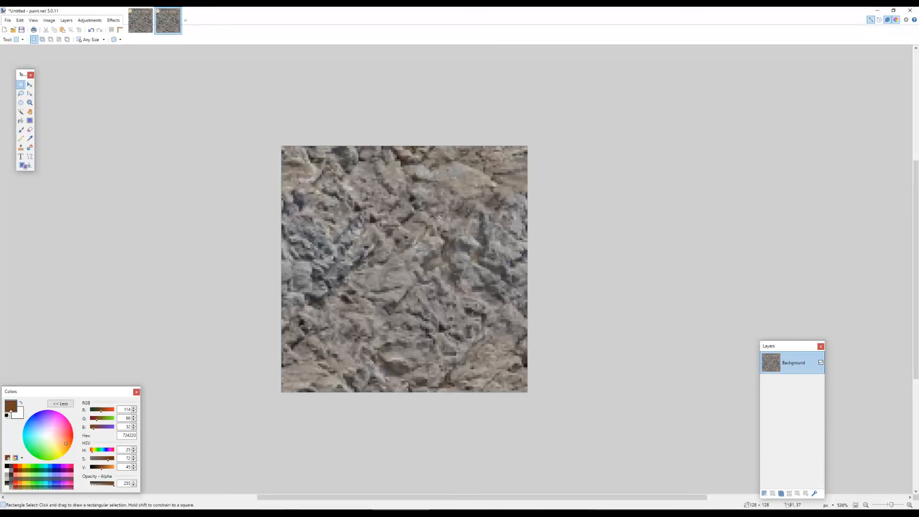
Return to the original cliff image and undo its crop and reduction to 128 × 128 pixels.
left_click(140, 20)
scroll(325, 147, "down", 3)
scroll(325, 147, "down", 5)
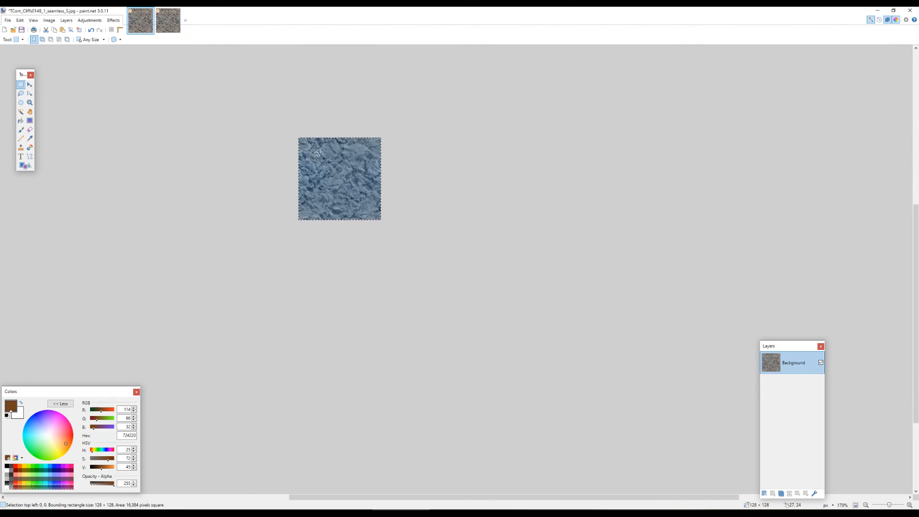
key("ctrl+z")
key("ctrl+z")
key("ctrl+z")
key("ctrl+z")
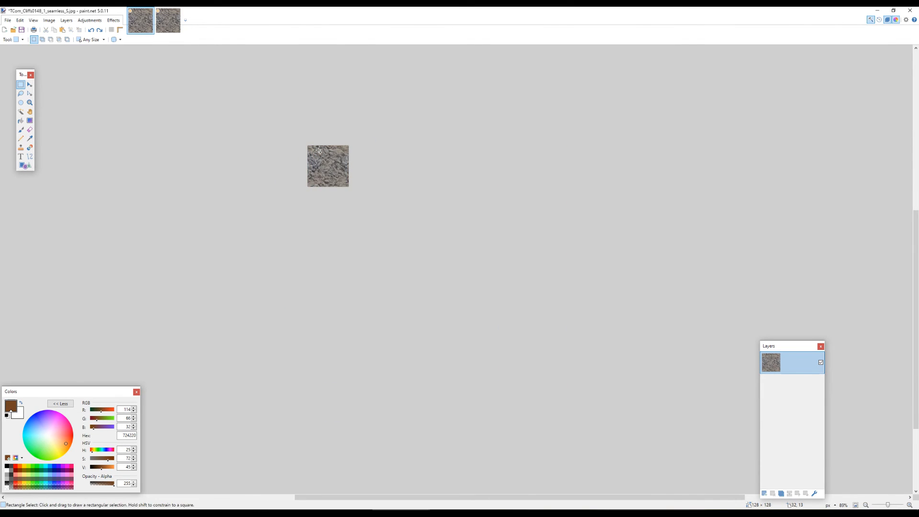
Scale the full-size cliff texture down to 64 × 64 pixels in the canvas's upper-left corner.
left_click_drag(641, 477, 339, 183)
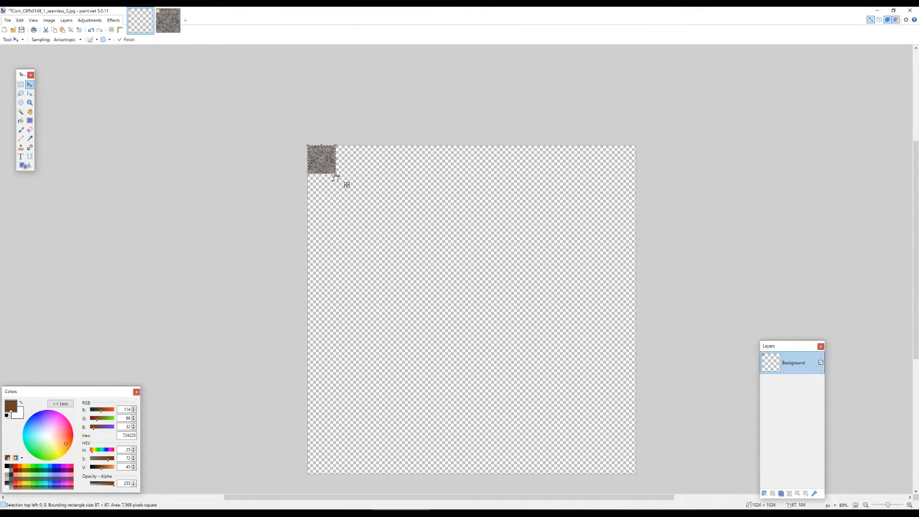
scroll(339, 183, "up", 7)
left_click_drag(456, 316, 422, 286)
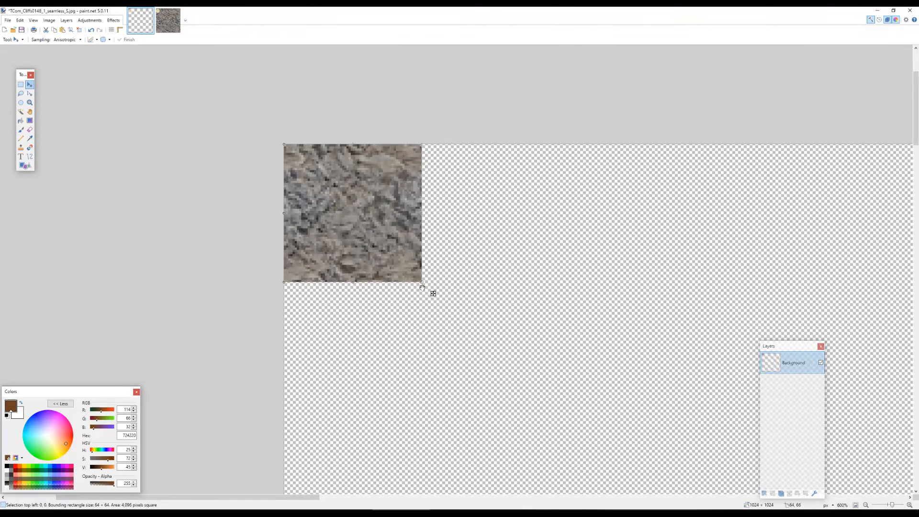
In the 128 × 128 cliff image, add an empty layer beneath the Background layer and hide Background.
left_click(168, 23)
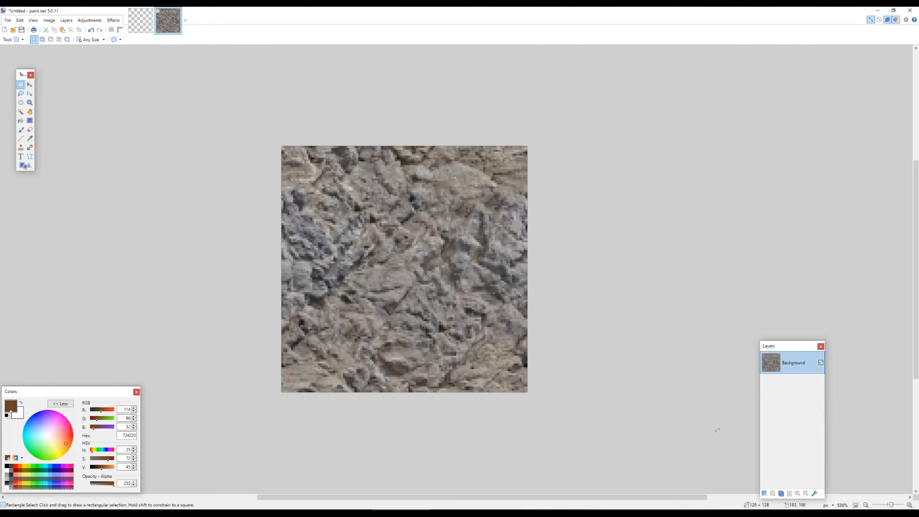
left_click_drag(780, 364, 790, 386)
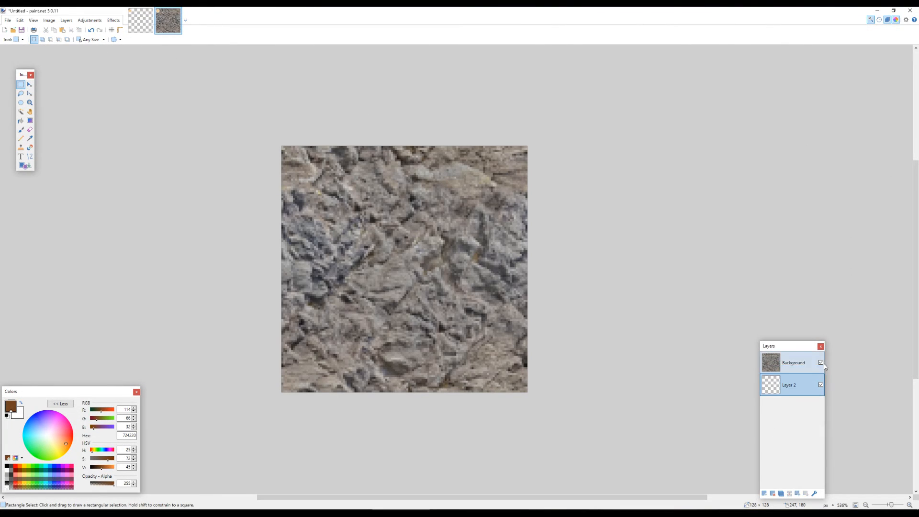
left_click(822, 363)
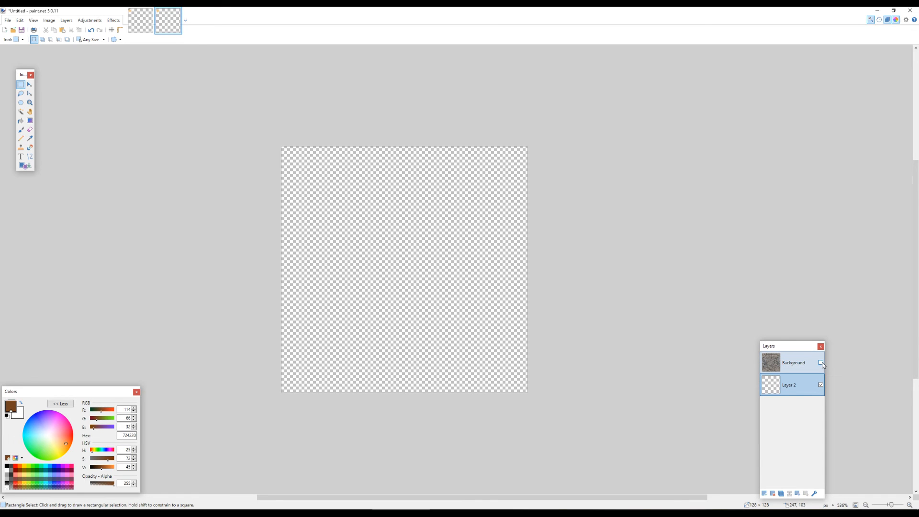
left_click(821, 363)
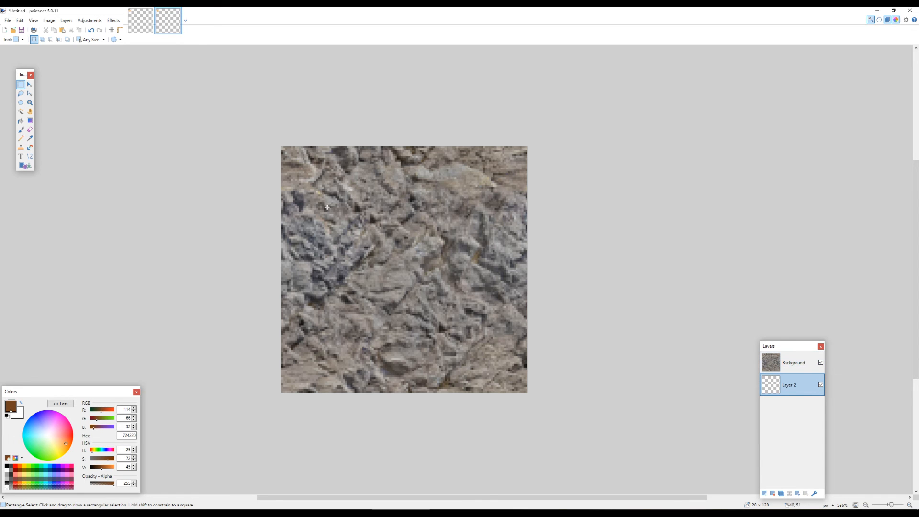
left_click(821, 363)
Paste the 64 × 64 cliff tile onto Layer 2 and repeat it in a two-by-two grid filling the canvas.
key("ctrl+v")
left_click_drag(357, 207, 584, 203)
scroll(373, 116, "down", 4)
key("ctrl+a")
left_click_drag(440, 182, 450, 298)
scroll(329, 324, "up", 3)
left_click_drag(339, 297, 332, 318)
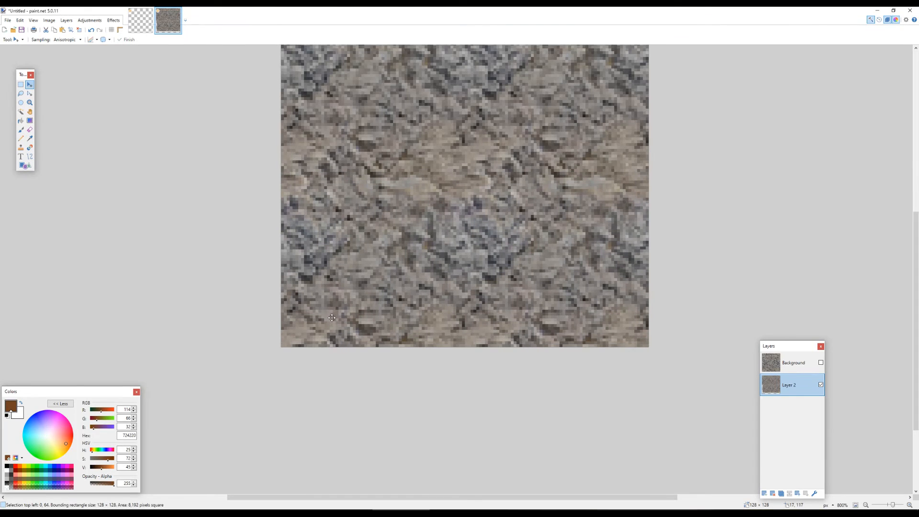
key("s")
Examine the tile repeats on Layer 2 and compare them with the 128 × 128 cliff by toggling the Background layer.
scroll(459, 233, "down", 4)
scroll(459, 233, "up", 3)
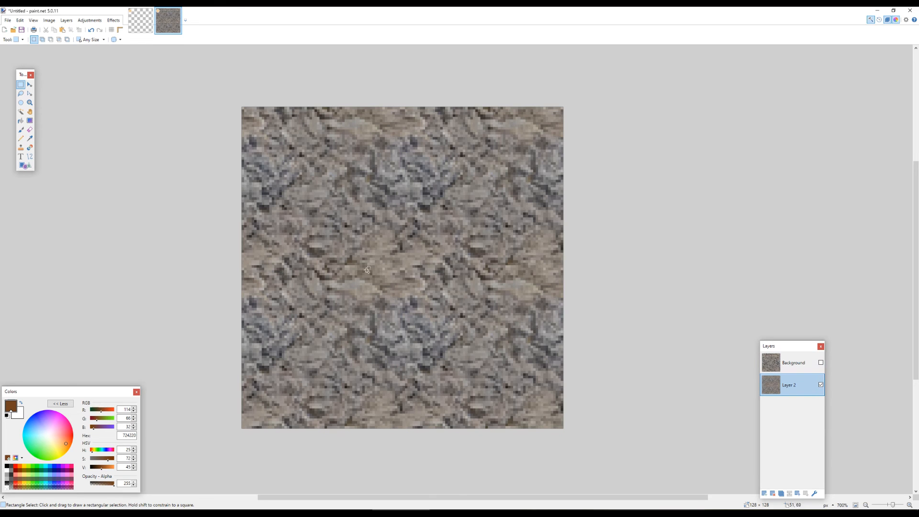
scroll(355, 241, "up", 2)
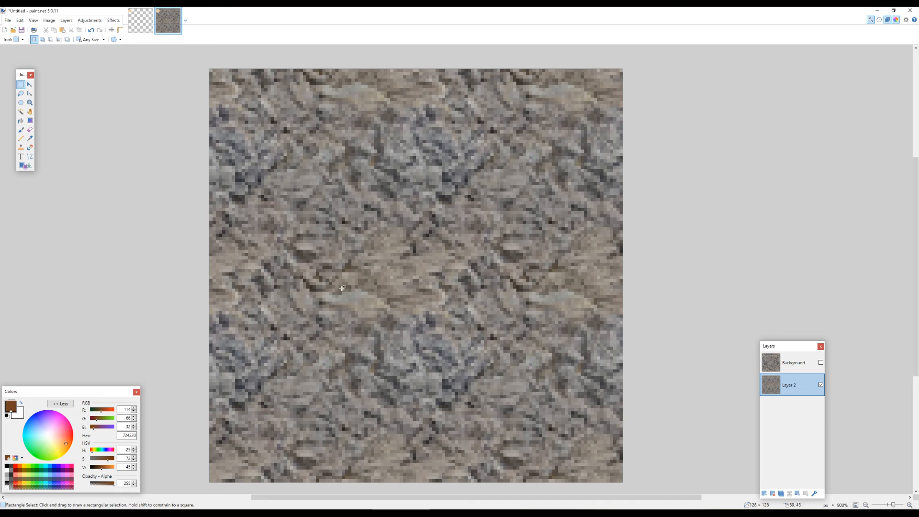
left_click(821, 362)
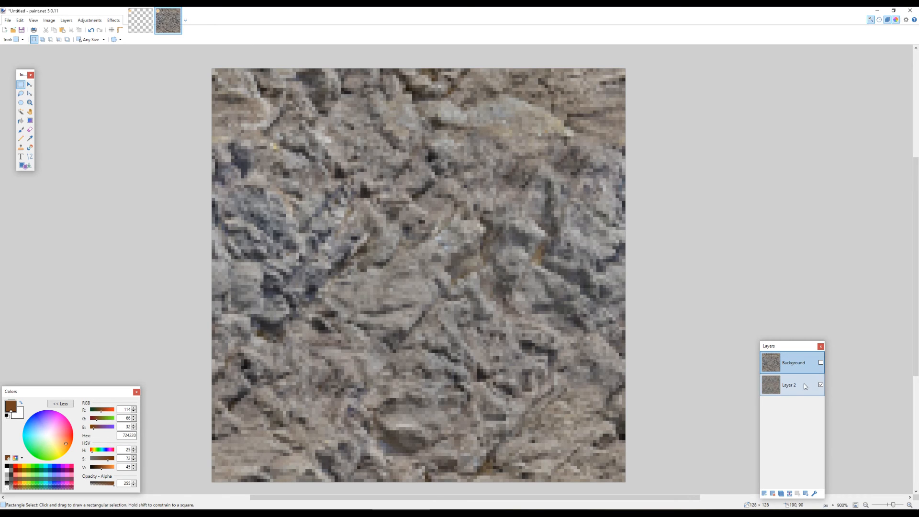
left_click(790, 385)
left_click(821, 362)
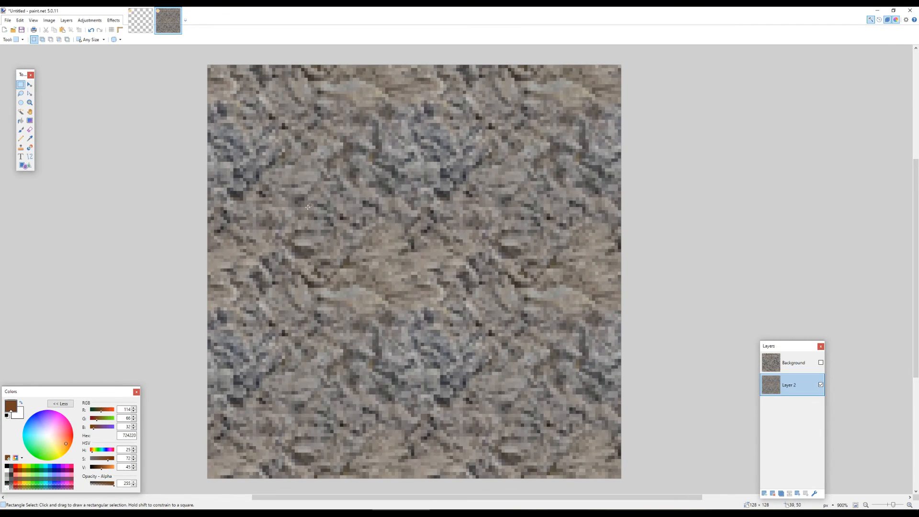
scroll(223, 141, "down", 1)
scroll(255, 156, "up", 1)
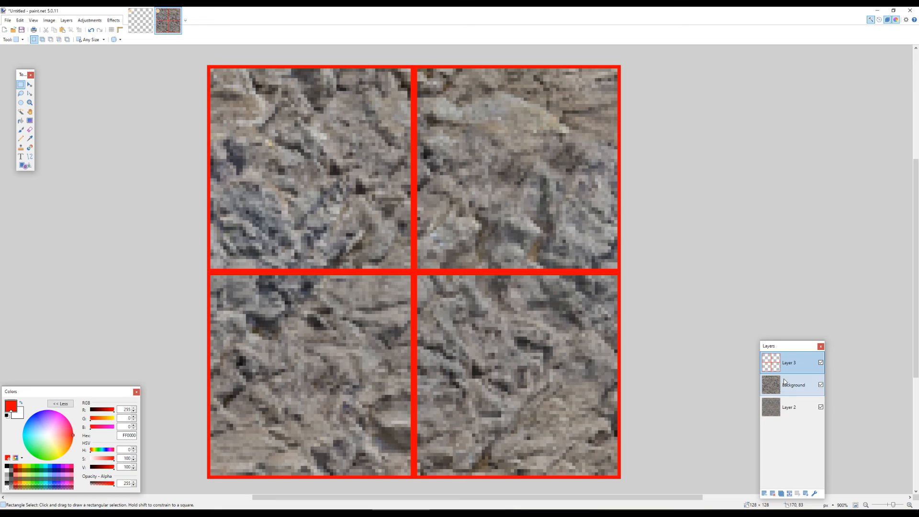
Make the Background cliff layer active for erasing with the Eraser and hide Layer 2.
left_click(777, 378)
key("e")
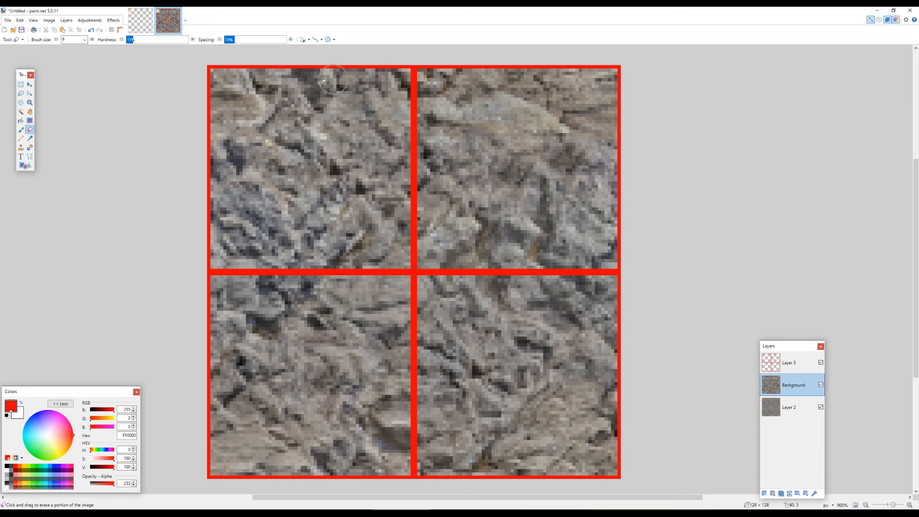
left_click(821, 407)
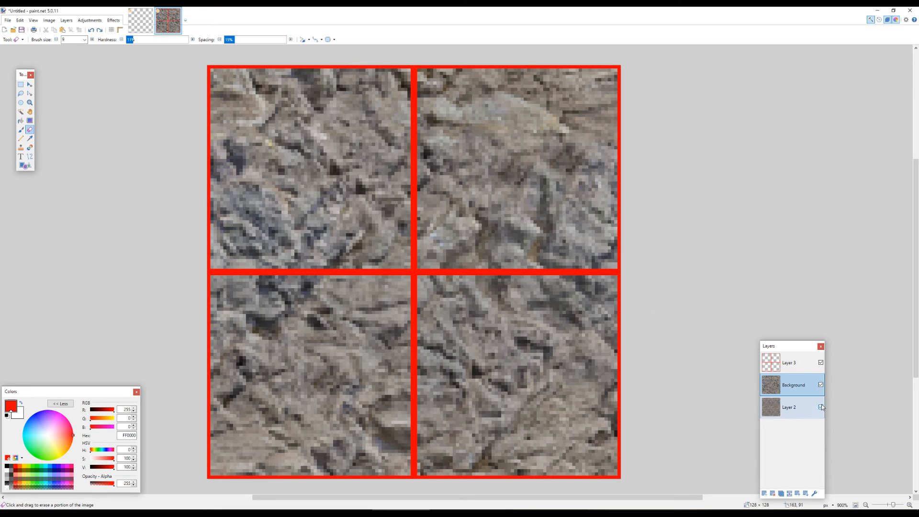
mouse_move(324, 140)
left_mouse_down()
mouse_move(304, 190)
mouse_move(326, 187)
left_mouse_up()
key("ctrl+z")
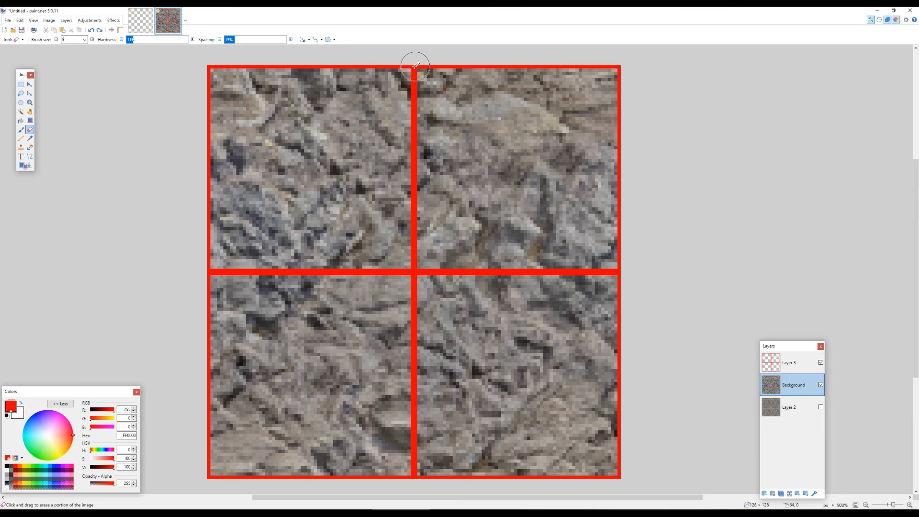
left_click_drag(414, 62, 411, 457)
key("ctrl+z")
Erase soft bands from the Background layer along the red guide's vertical and horizontal centre lines and outer edges.
left_click_drag(413, 79, 411, 474)
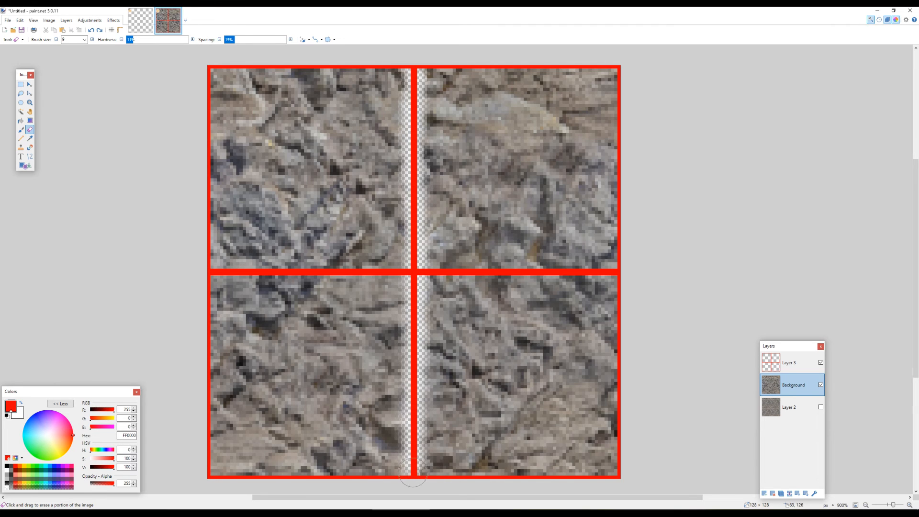
left_click_drag(206, 270, 631, 271)
left_click_drag(207, 71, 627, 72)
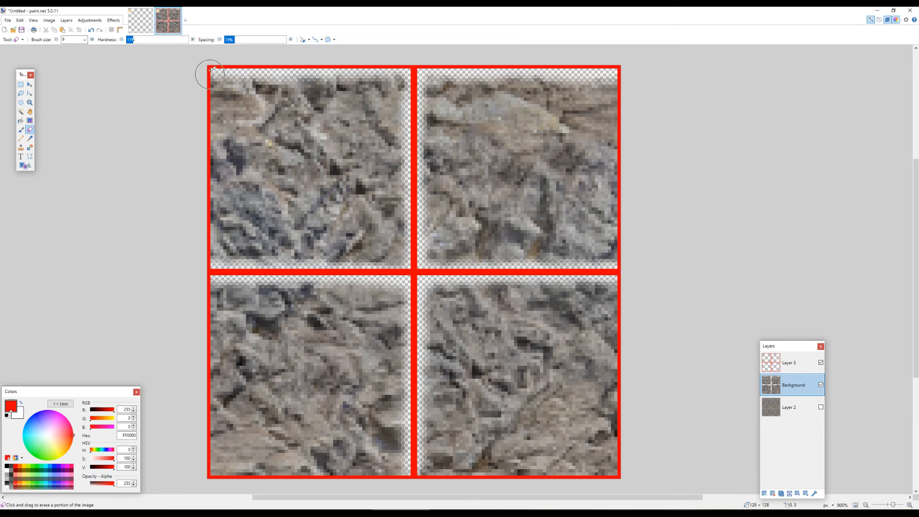
left_click_drag(208, 66, 212, 156)
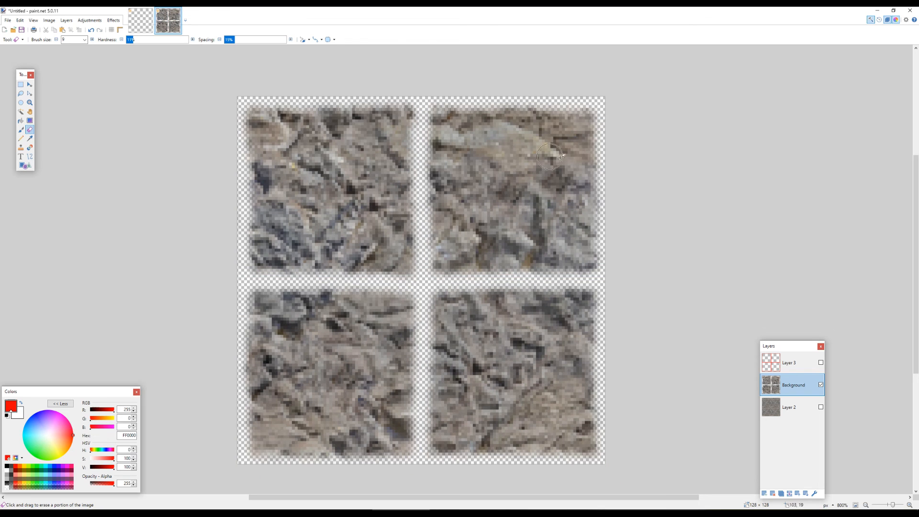
Show Layer 2 beneath the erased bands and examine how the seams blend between the four quarters.
left_click(821, 407)
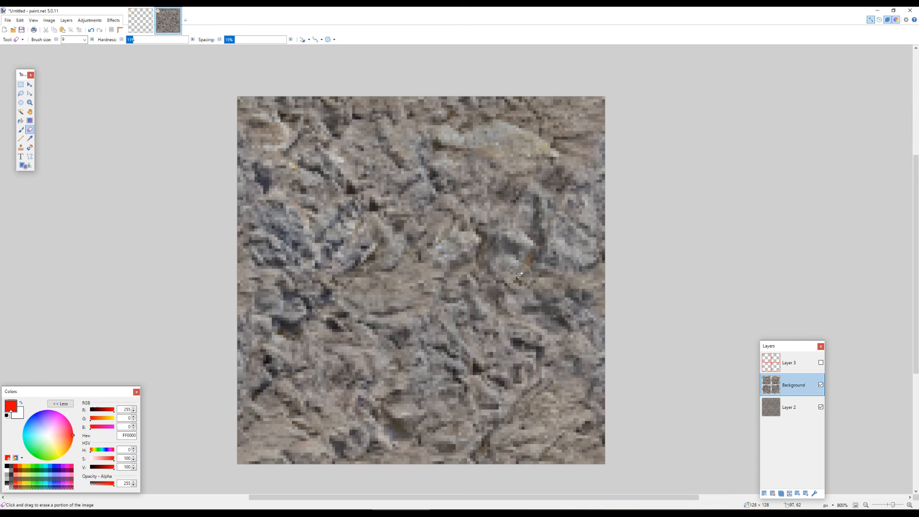
scroll(515, 280, "down", 3)
scroll(503, 354, "up", 3)
scroll(431, 258, "up", 1)
scroll(316, 137, "down", 3)
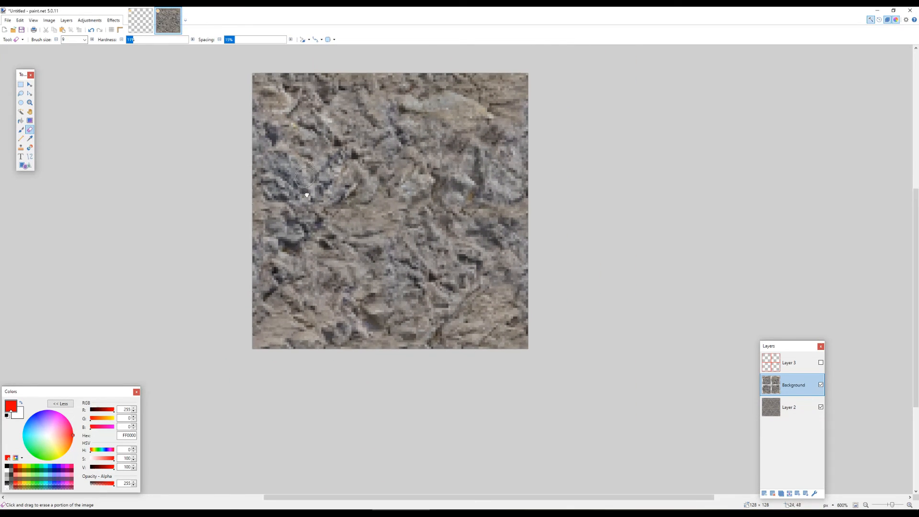
scroll(324, 170, "up", 1)
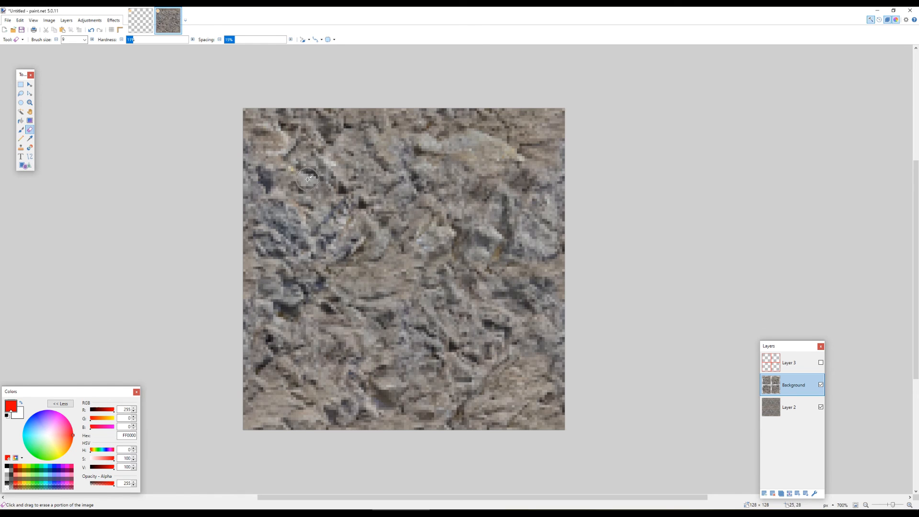
scroll(400, 241, "up", 1)
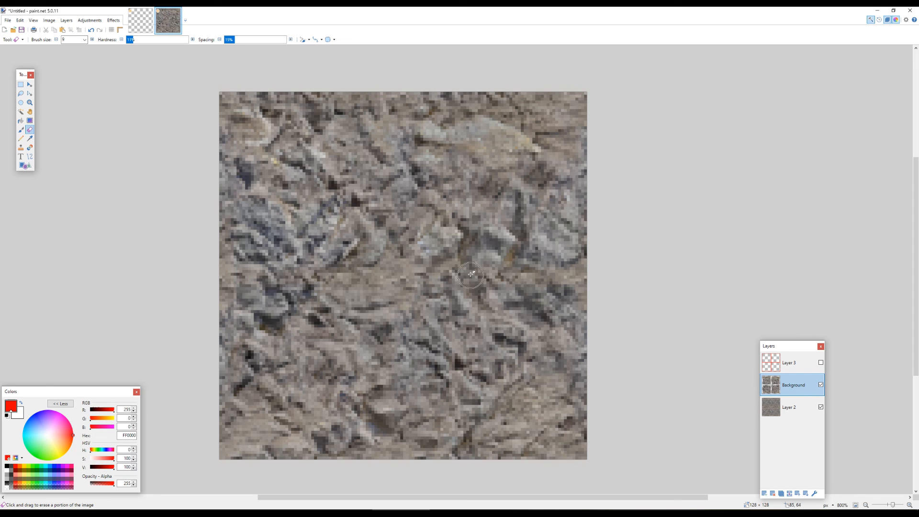
Merge the Background layer down, copy the blended texture, undo the merge, and paste the copy onto a new layer above Background.
key("s")
left_click(789, 493)
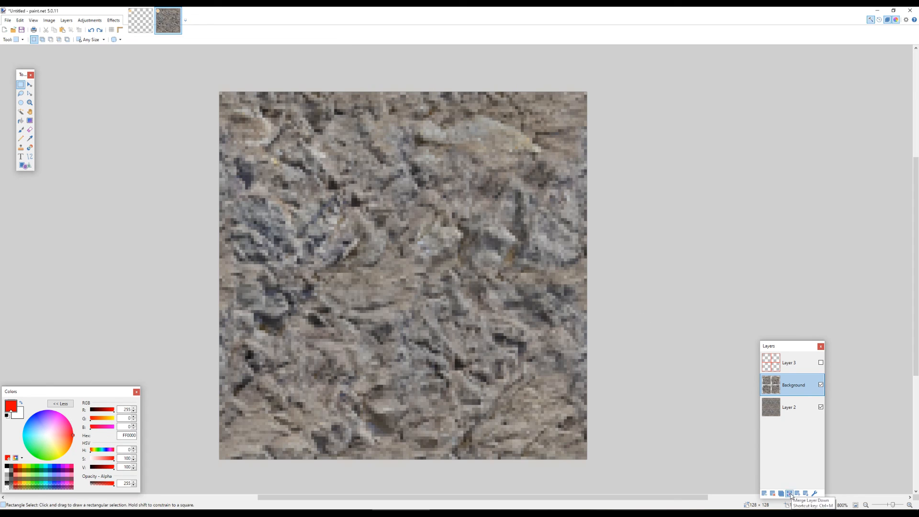
key("ctrl+a")
key("ctrl+z")
key("ctrl+z")
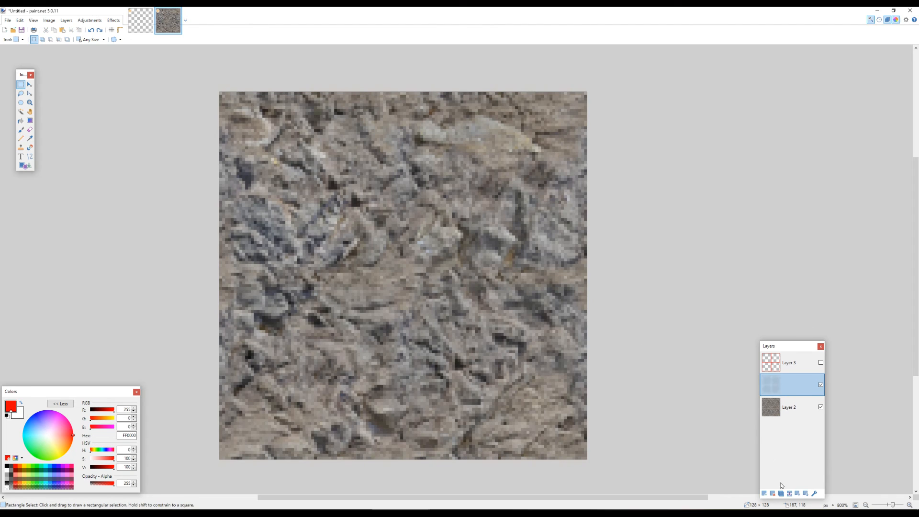
left_click(764, 493)
key("ctrl+v")
key("ctrl+d")
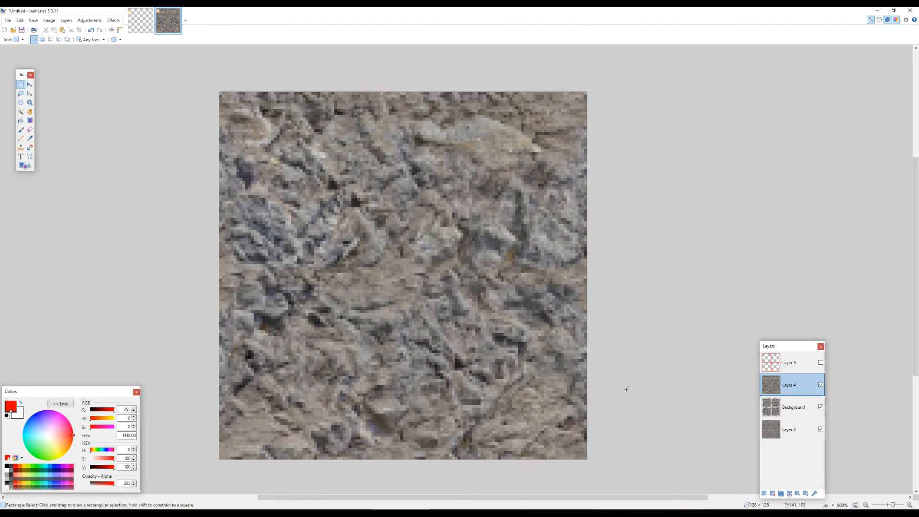
Raise the contrast of Layer 4 to 17 with the Brightness / Contrast adjustment, leaving brightness at 0.
left_click(90, 20)
left_click(112, 50)
left_click(515, 250)
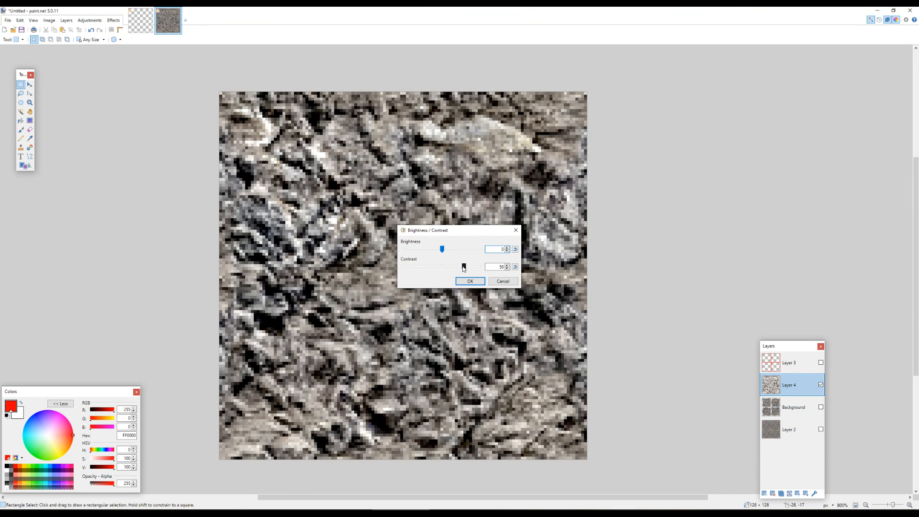
left_click_drag(464, 267, 447, 267)
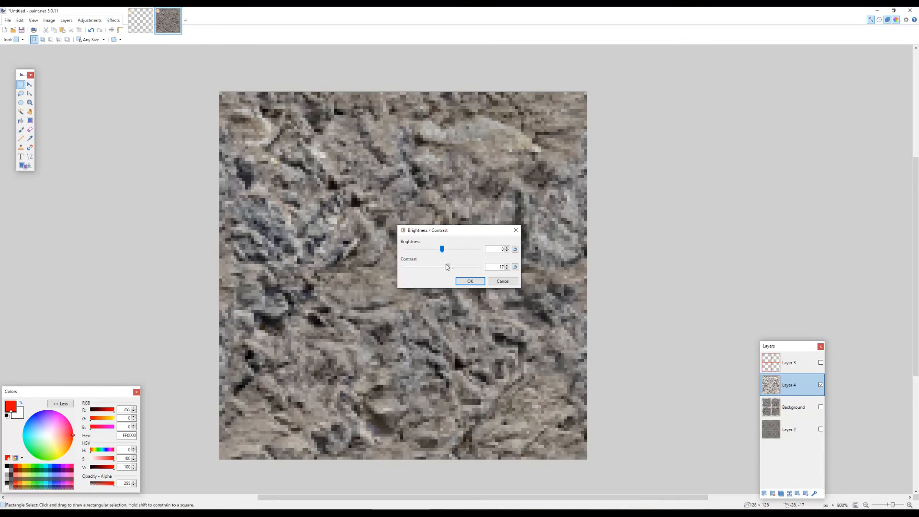
left_click(470, 281)
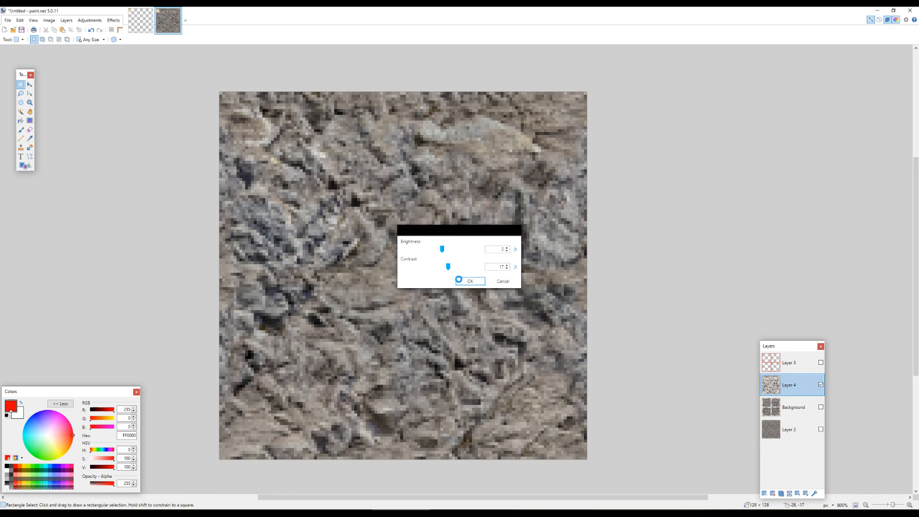
Apply a slight Gaussian Blur to Layer 4.
left_click(112, 21)
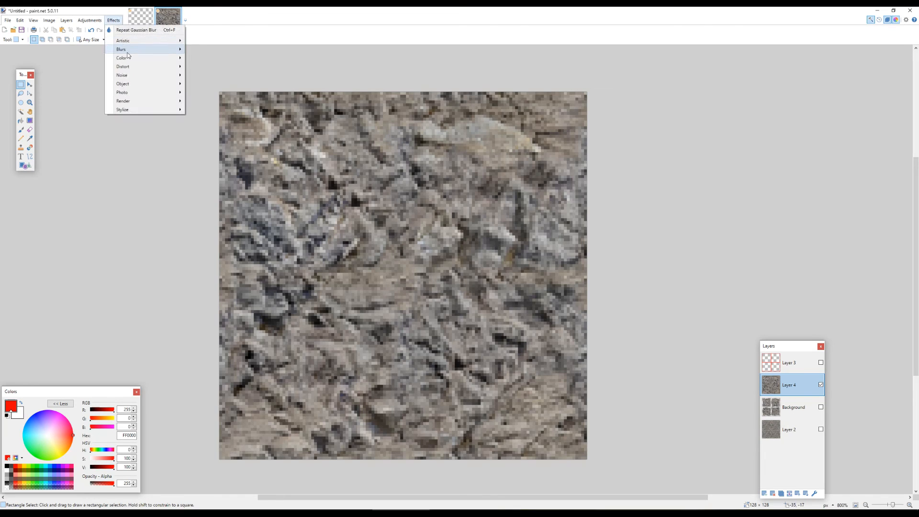
mouse_move(130, 52)
left_click(216, 66)
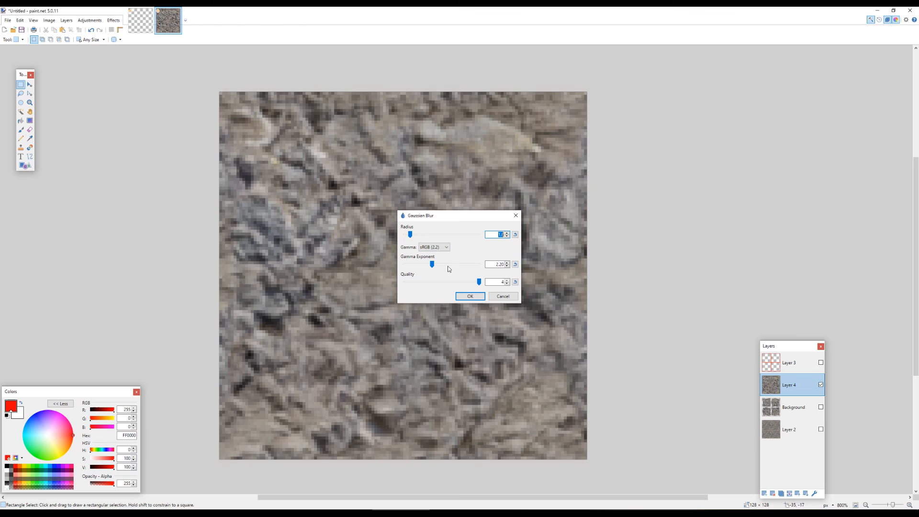
left_click(507, 234)
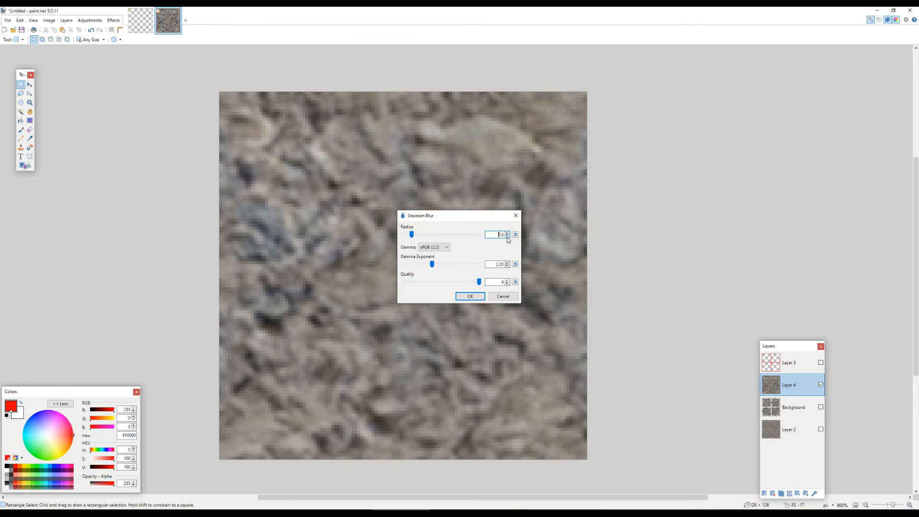
left_click(476, 297)
key("m")
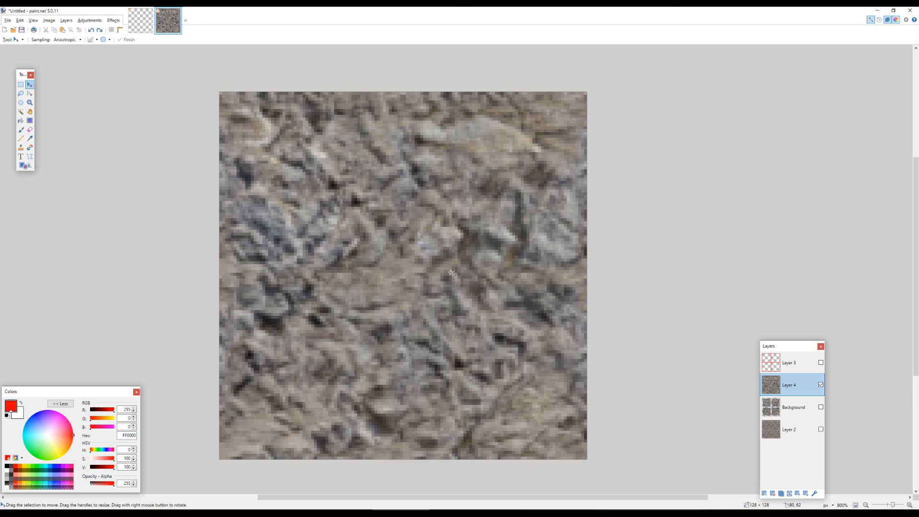
Add a new layer above Layer 4 and fill it entirely with the brown color 8E5127.
key("s")
left_click(766, 494)
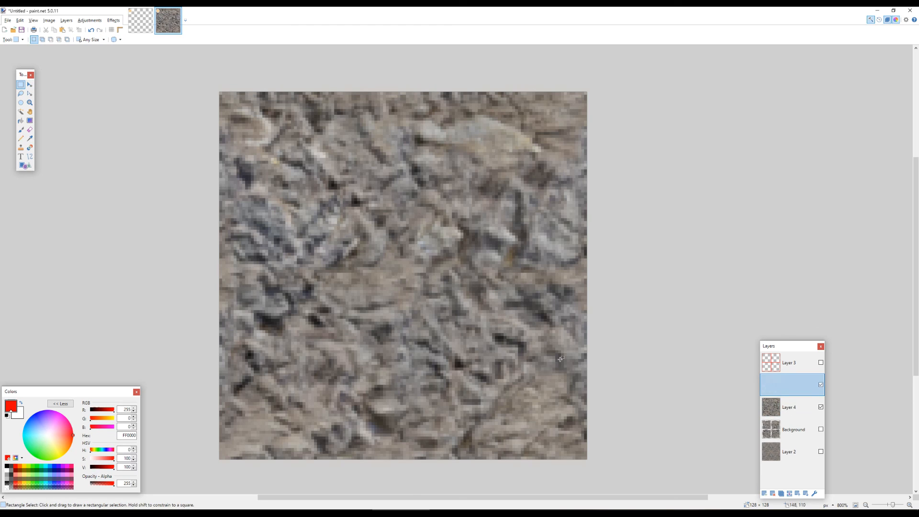
left_click(94, 450)
left_click(20, 471)
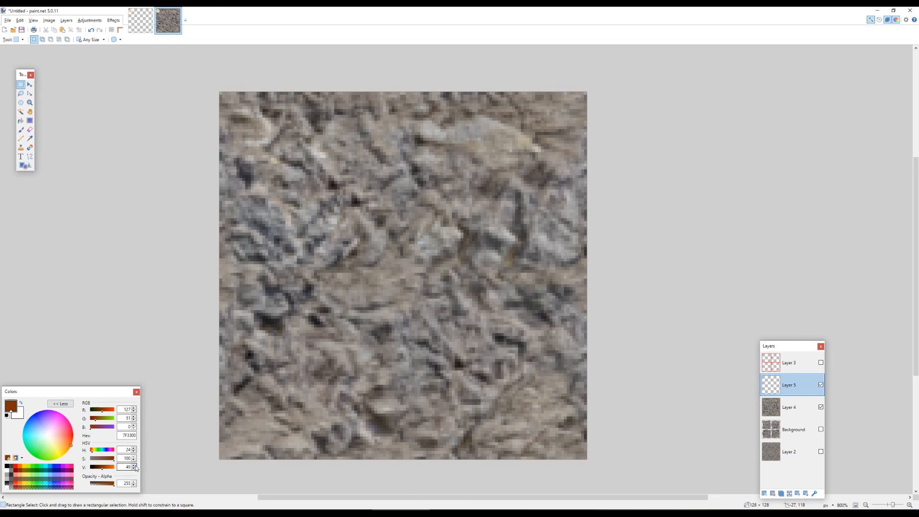
left_click(108, 460)
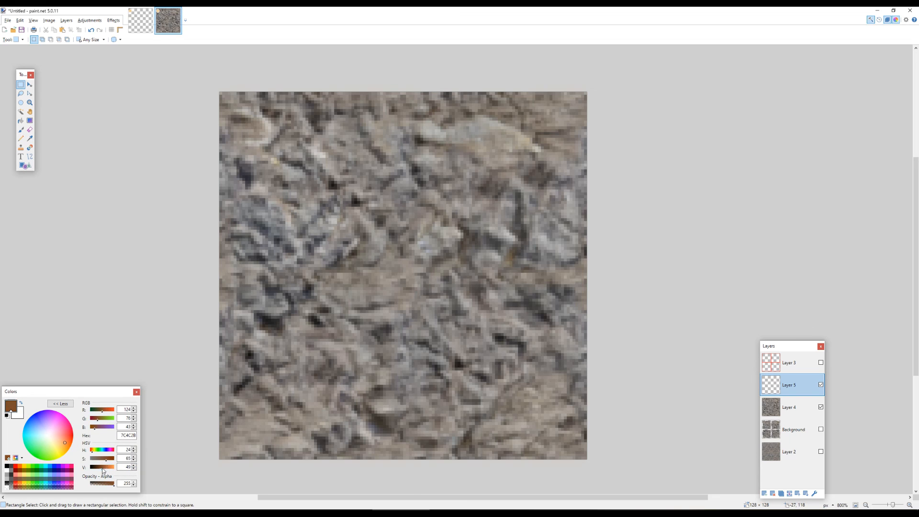
left_click(107, 459)
key("BackSpace")
Set Layer 5's blend mode to Overlay and reduce its opacity to about 167.
left_click(814, 493)
left_click(452, 269)
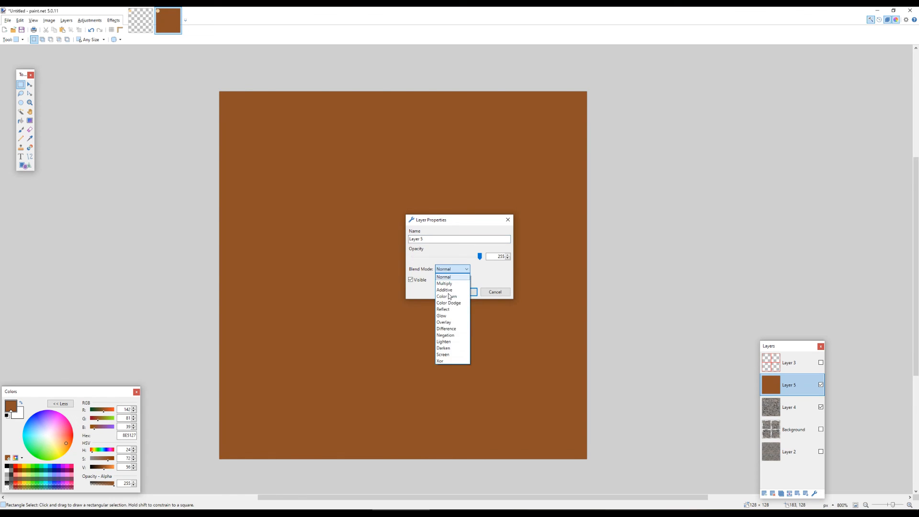
left_click(445, 322)
left_click_drag(479, 259, 453, 261)
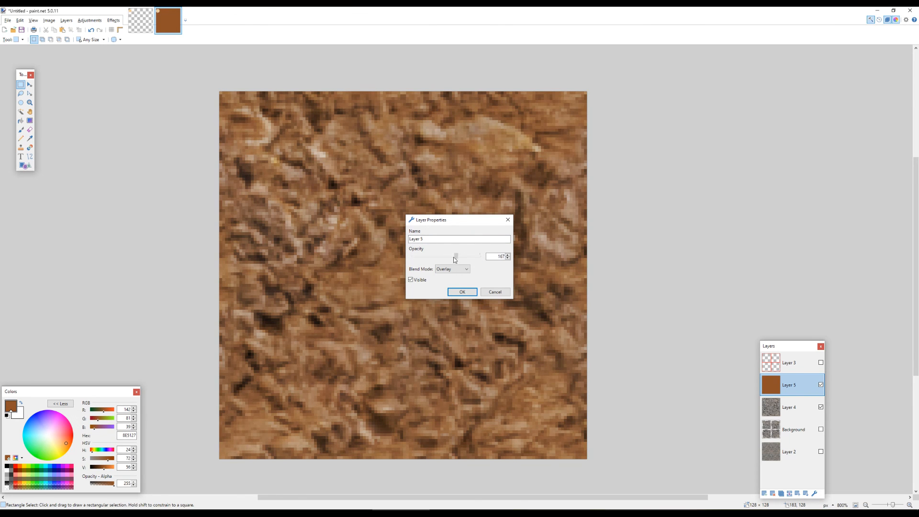
left_click(462, 292)
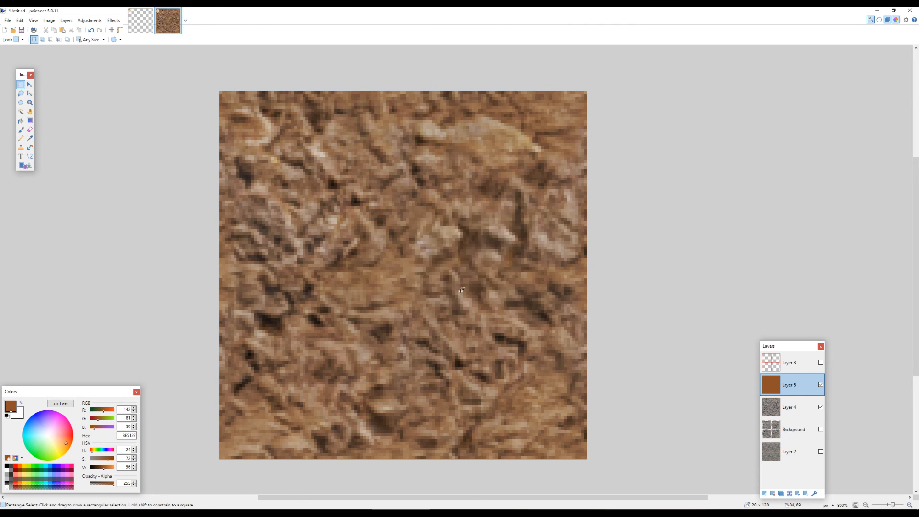
Refill Layer 5 with the darker, fully saturated brown 772F00.
key("f")
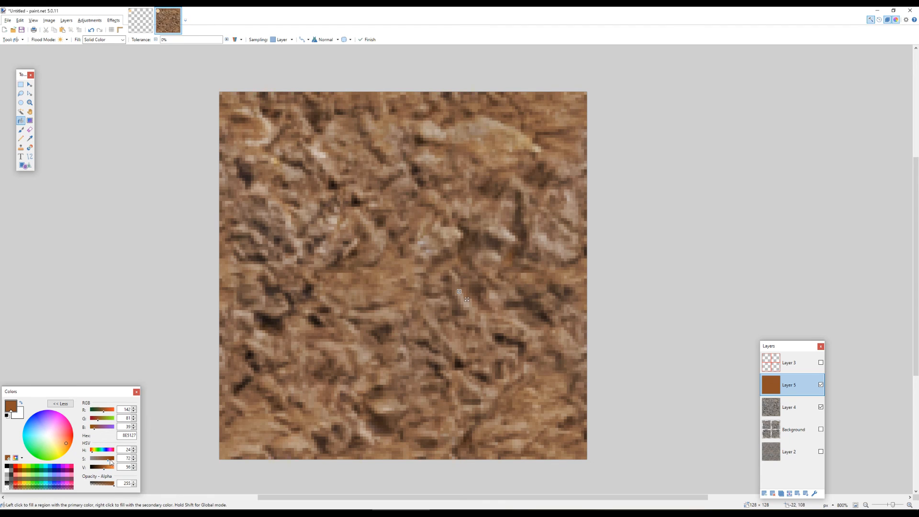
left_click_drag(106, 453, 98, 464)
key("s")
scroll(527, 110, "up", 2, "ctrl")
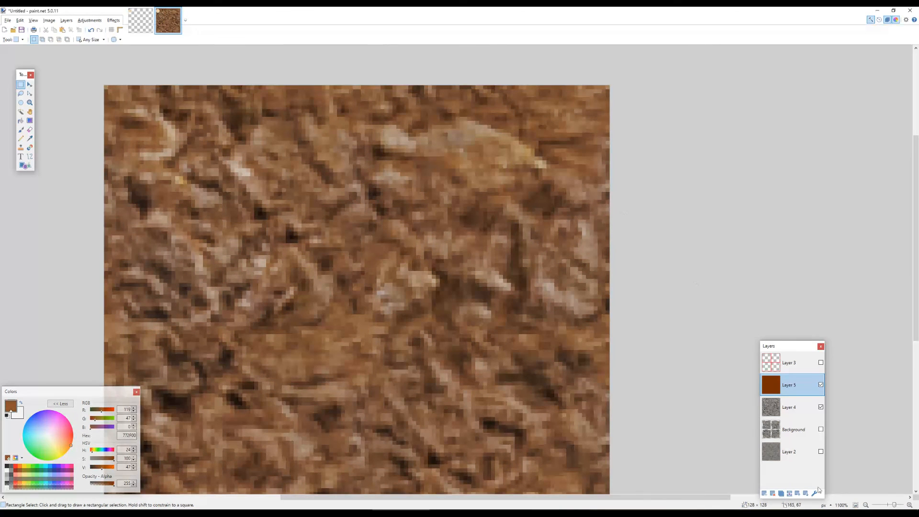
left_click(814, 495)
left_click_drag(449, 257, 500, 263)
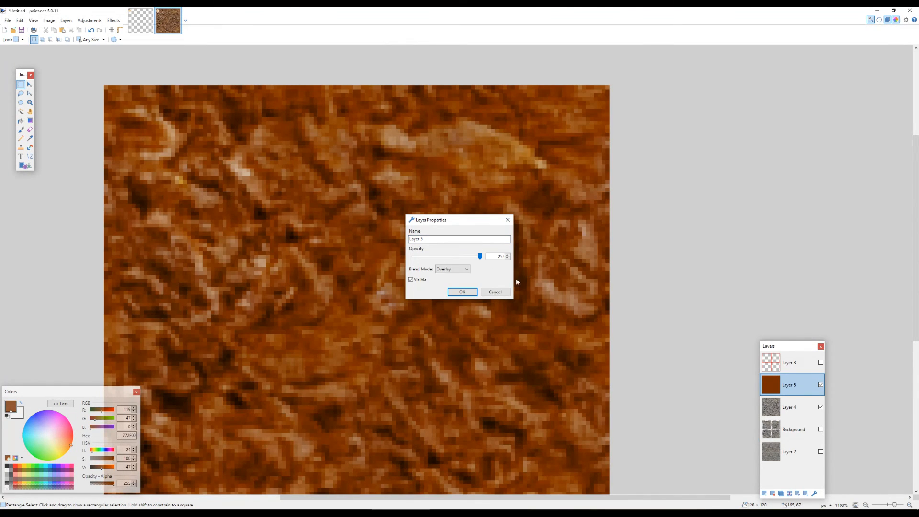
left_click(495, 292)
Compare the cliff texture with the brown overlay of Layer 5 hidden and shown, examining the rock details up close and the whole tile.
scroll(482, 136, "up", 5, "ctrl")
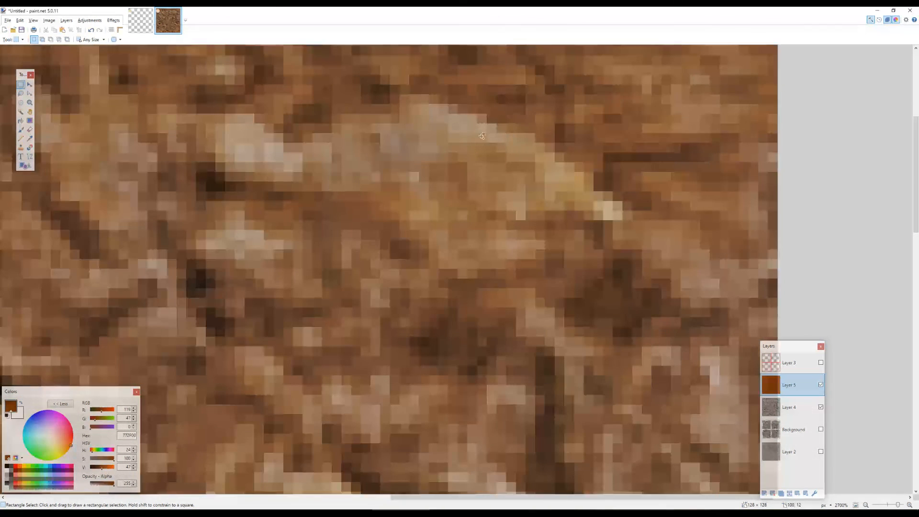
scroll(515, 157, "down", 2, "ctrl")
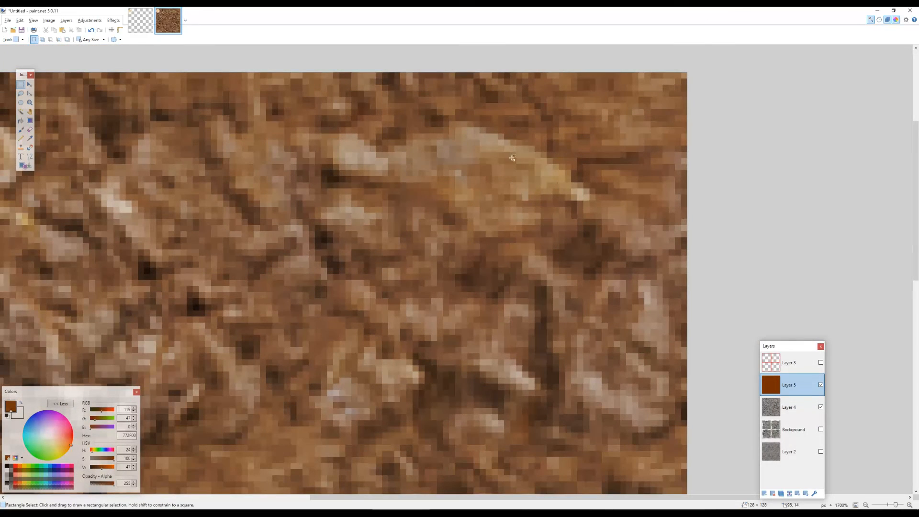
left_click(820, 385)
scroll(671, 307, "down", 4, "ctrl")
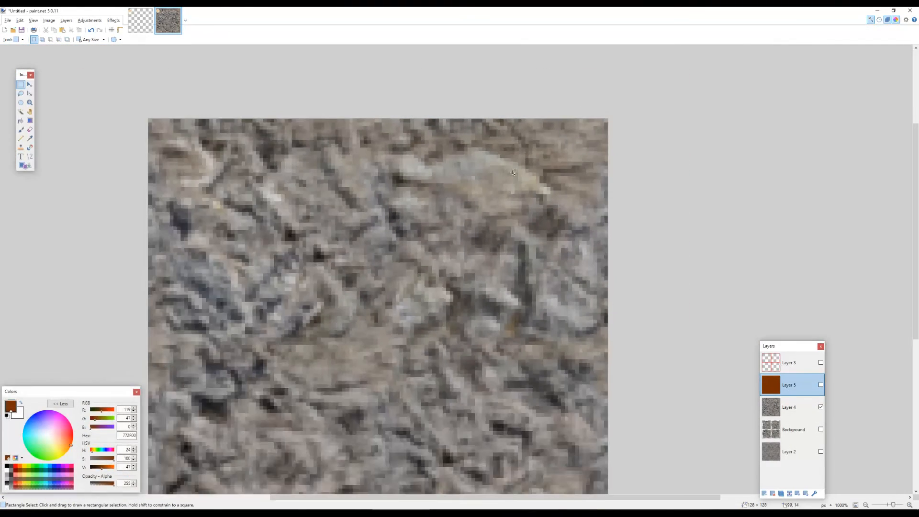
scroll(437, 150, "up", 8, "ctrl")
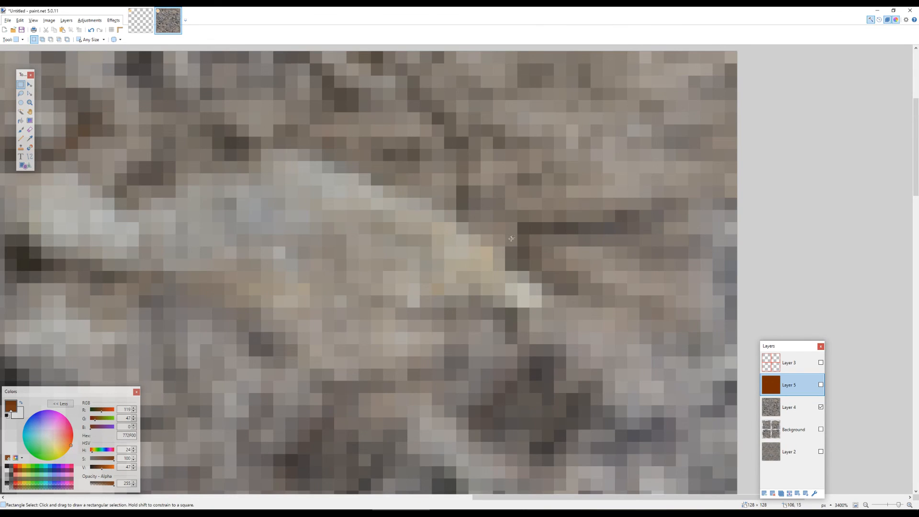
scroll(511, 239, "down", 3, "ctrl")
scroll(716, 323, "down", 3)
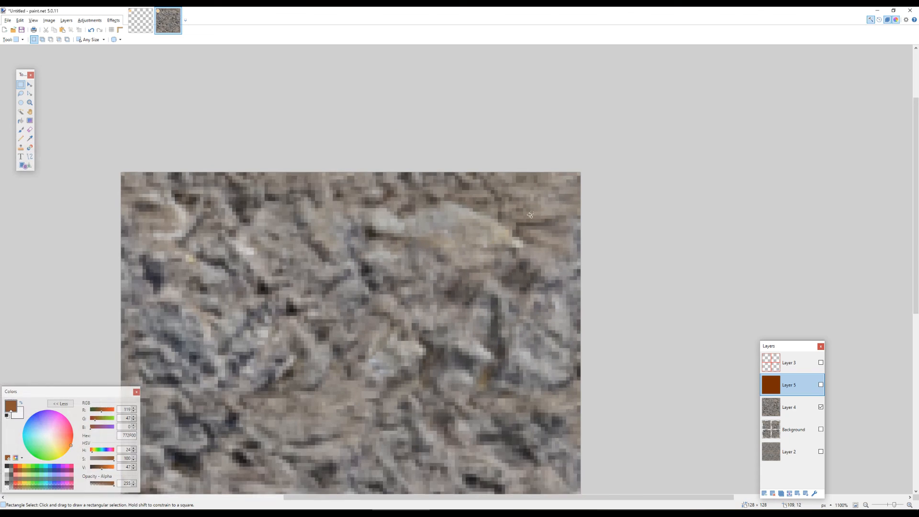
left_click(821, 385)
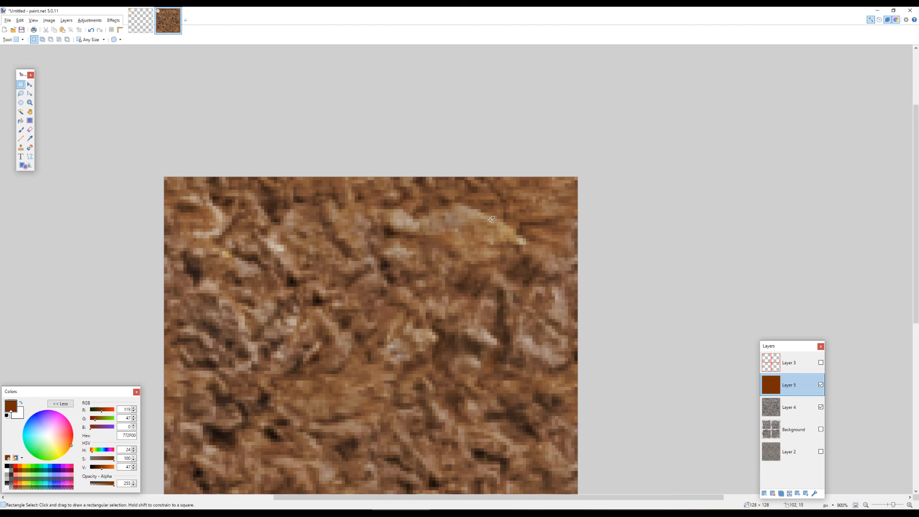
scroll(491, 219, "down", 7)
scroll(476, 268, "up", 4)
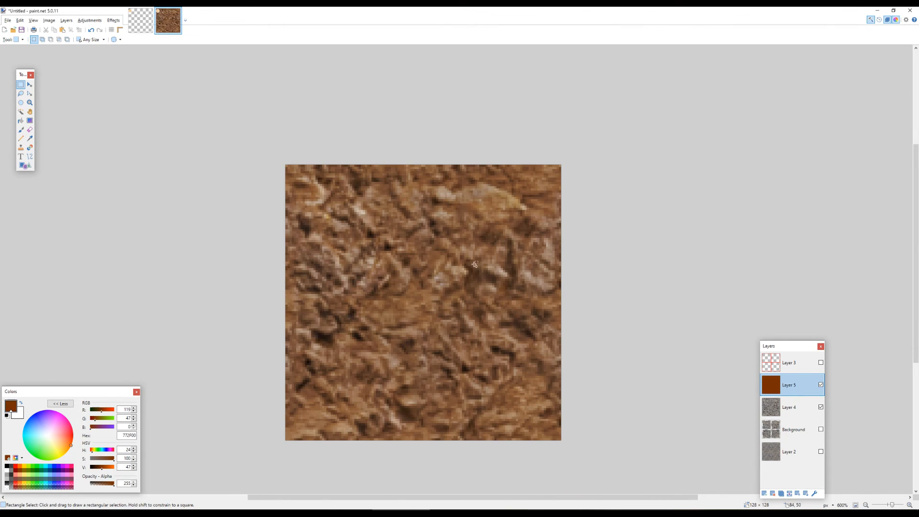
scroll(475, 264, "up", 1)
left_click_drag(536, 291, 562, 221)
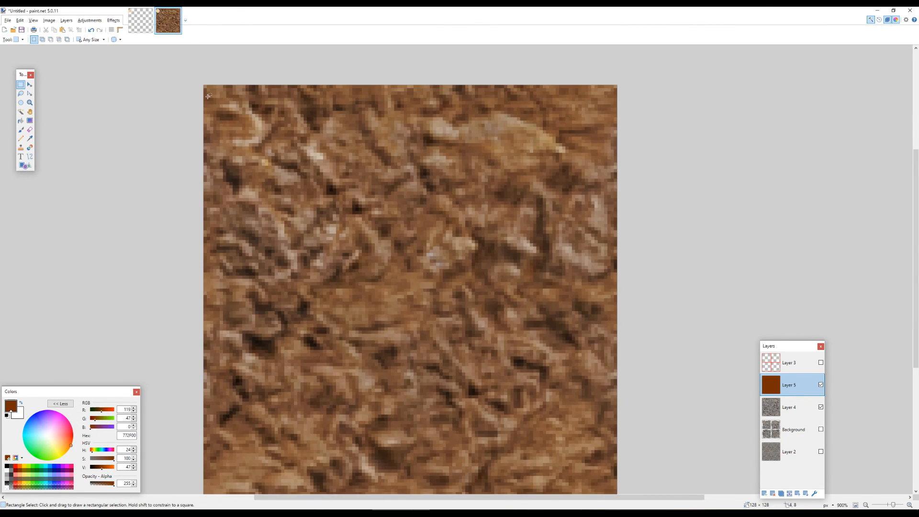
Merge Layer 5 down into Layer 4 and increase the saturation with the Hue / Saturation adjustment.
left_click(790, 494)
left_click(90, 20)
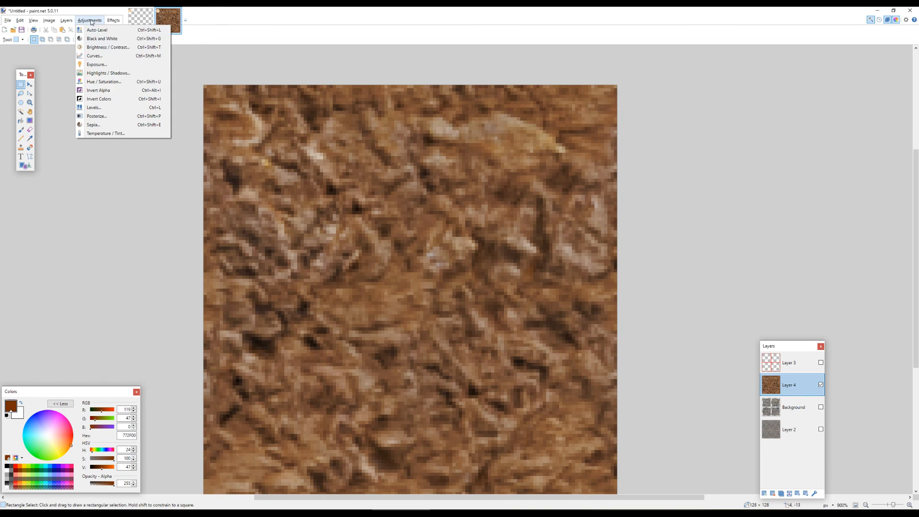
left_click(100, 82)
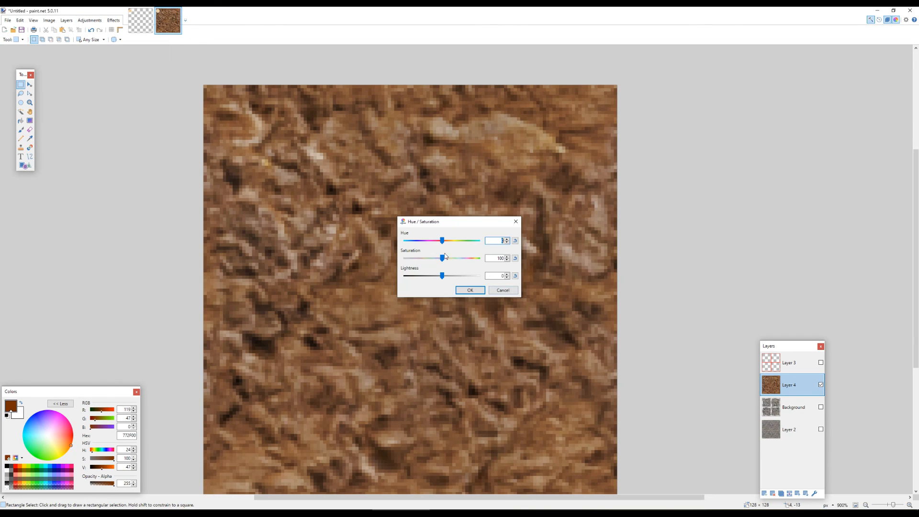
Apply a Gaussian Blur to the brown-tinted Layer 4.
left_click(109, 22)
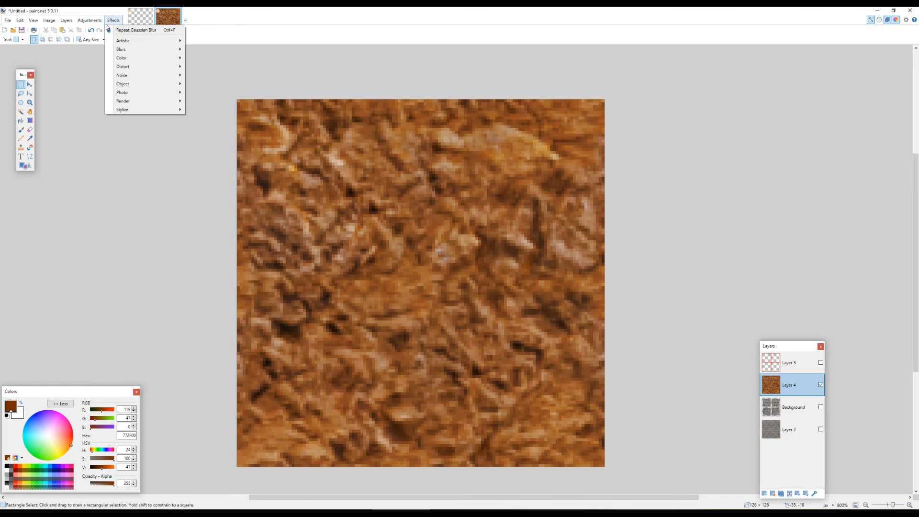
mouse_move(144, 49)
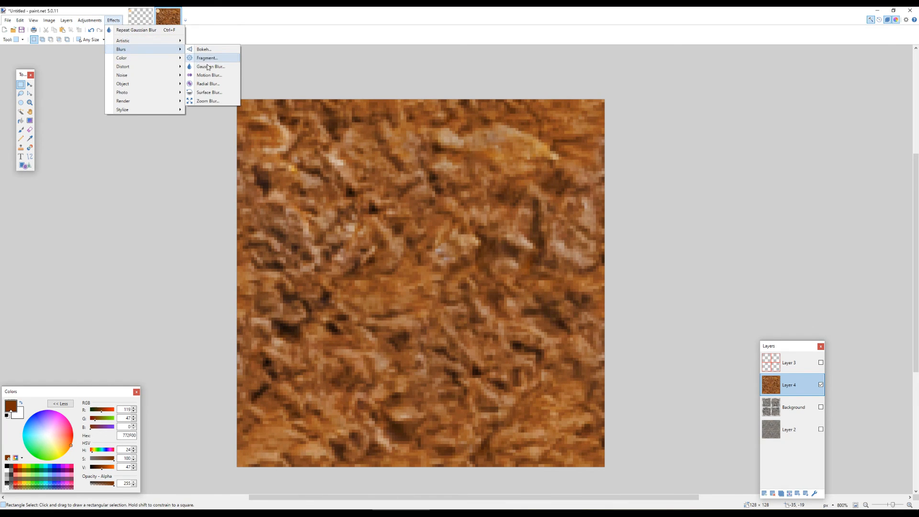
left_click(206, 58)
key("Return")
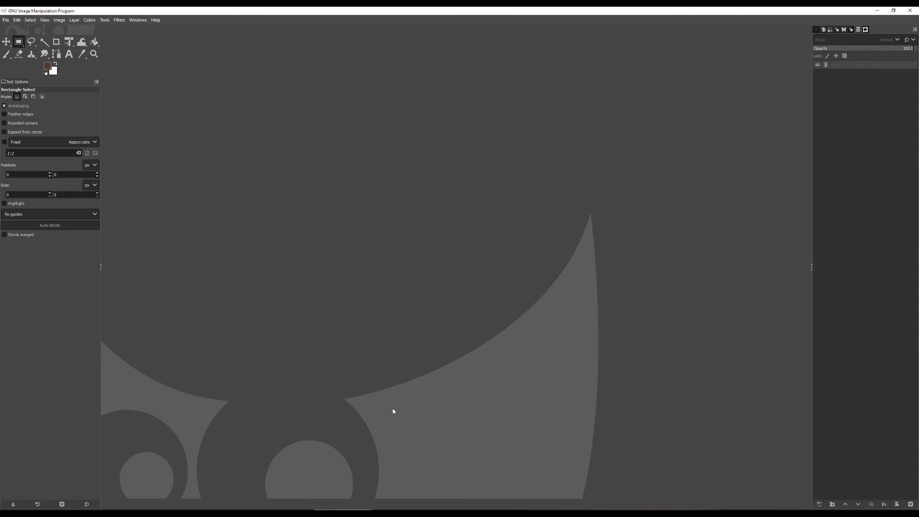
Switch to GIMP, paste the copied texture as a new image, and convert it to indexed color mode.
key("ctrl+shift+v")
scroll(412, 211, "up", 1)
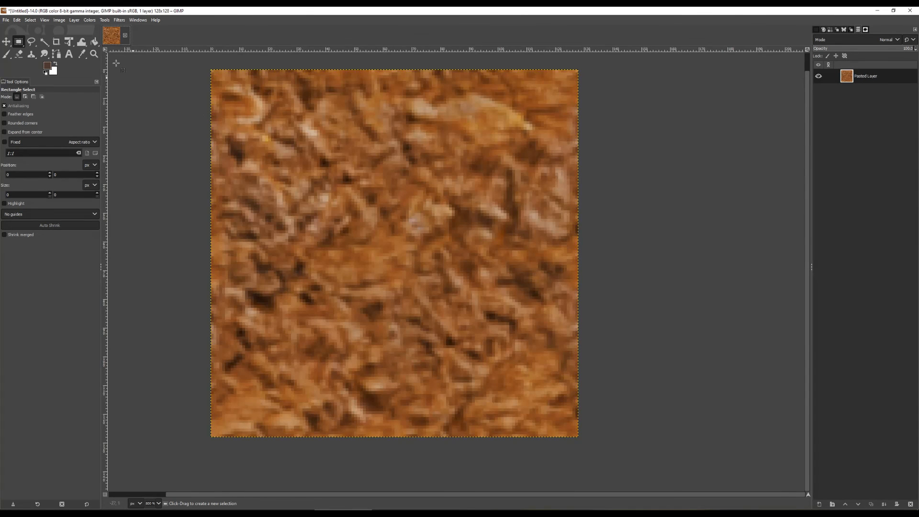
left_click(59, 20)
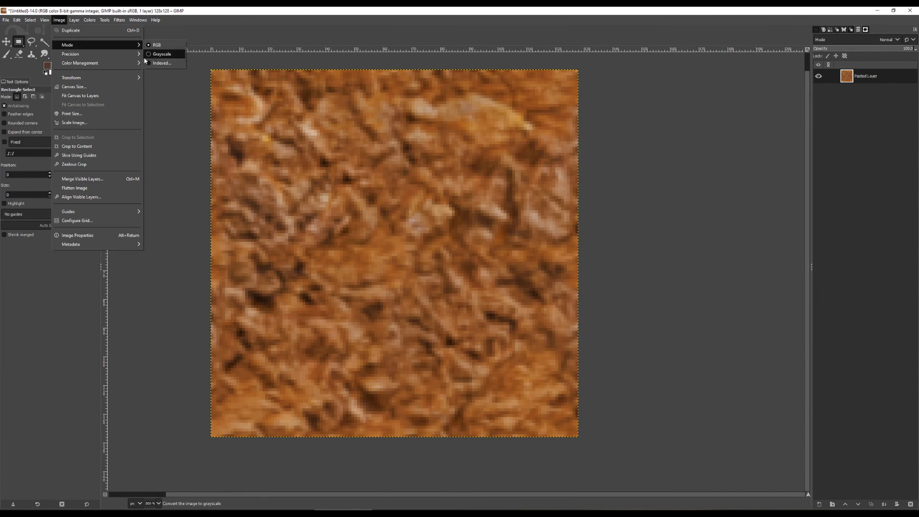
left_click(160, 63)
left_click(480, 340)
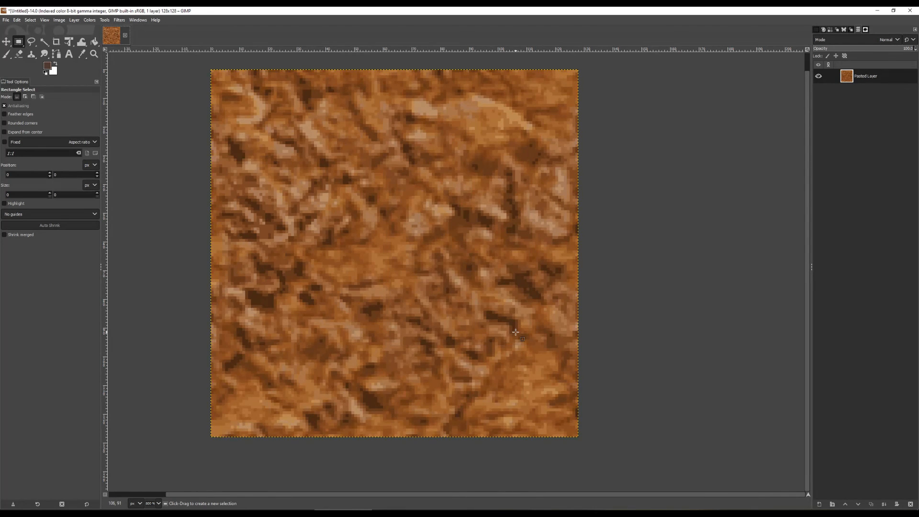
scroll(516, 331, "down", 3)
scroll(484, 312, "up", 3)
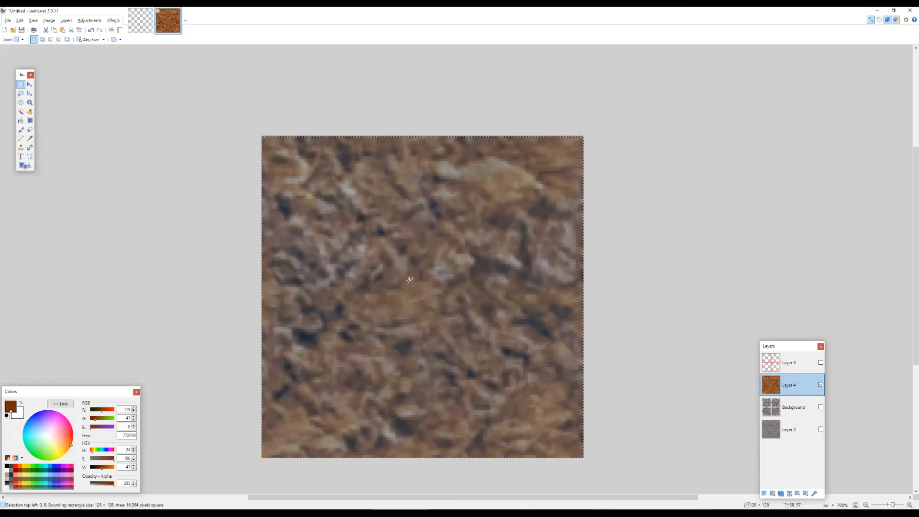
Back in paint.net, paste the indexed texture as a new image and copy its upper-left 64 × 64 quarter into another new image.
key("ctrl+r")
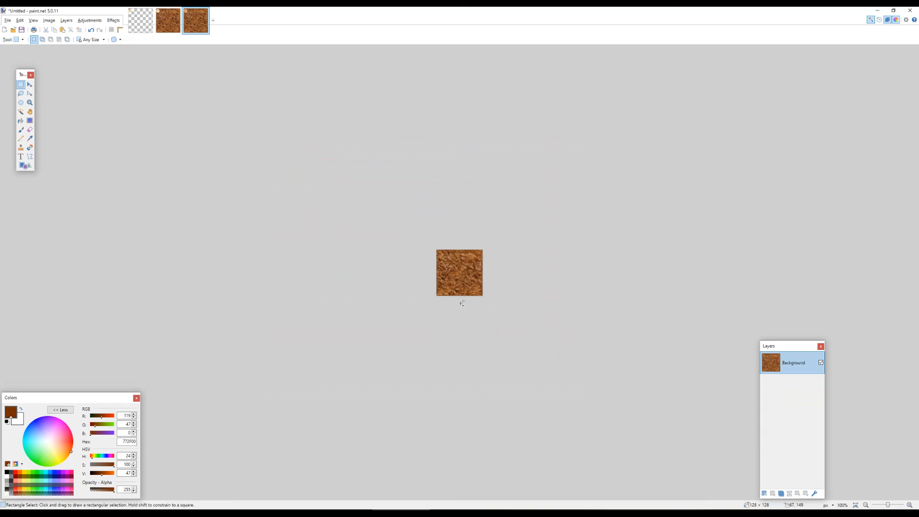
scroll(461, 303, "up", 8)
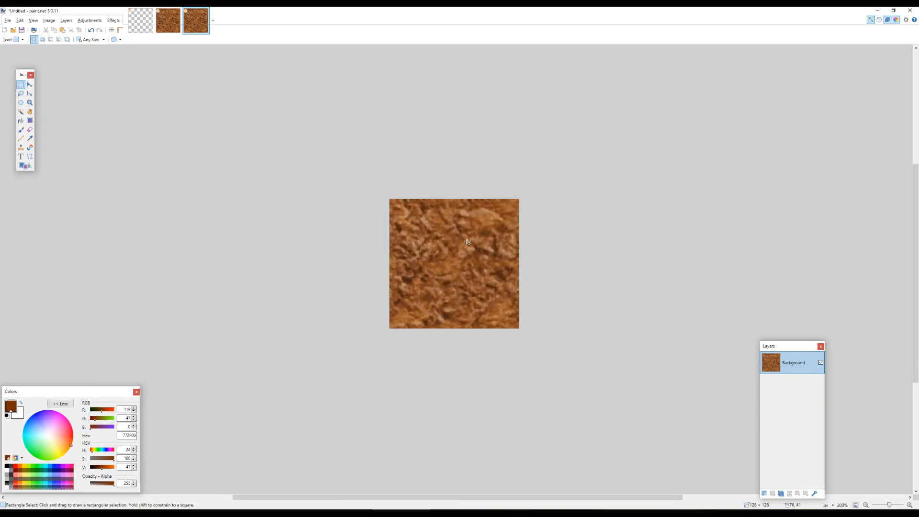
left_click_drag(278, 128, 438, 291)
scroll(435, 280, "up", 2)
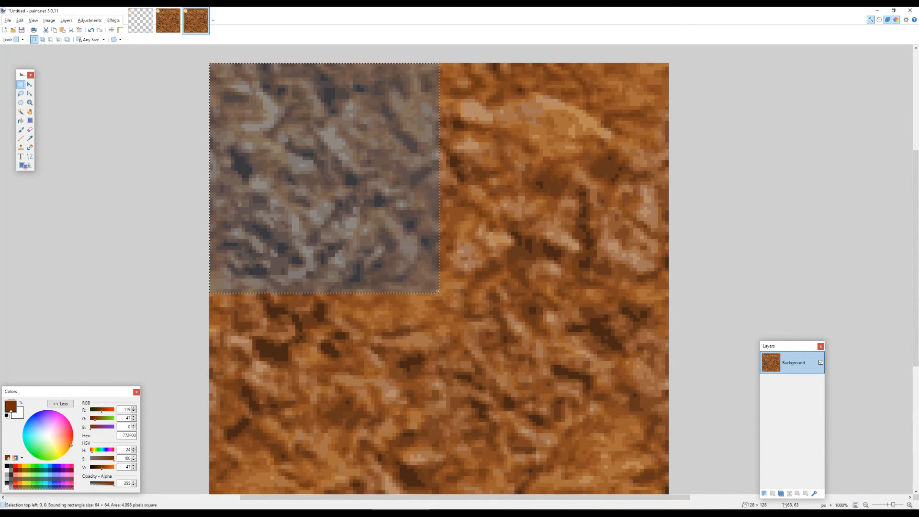
key("ctrl+c")
key("ctrl+alt+v")
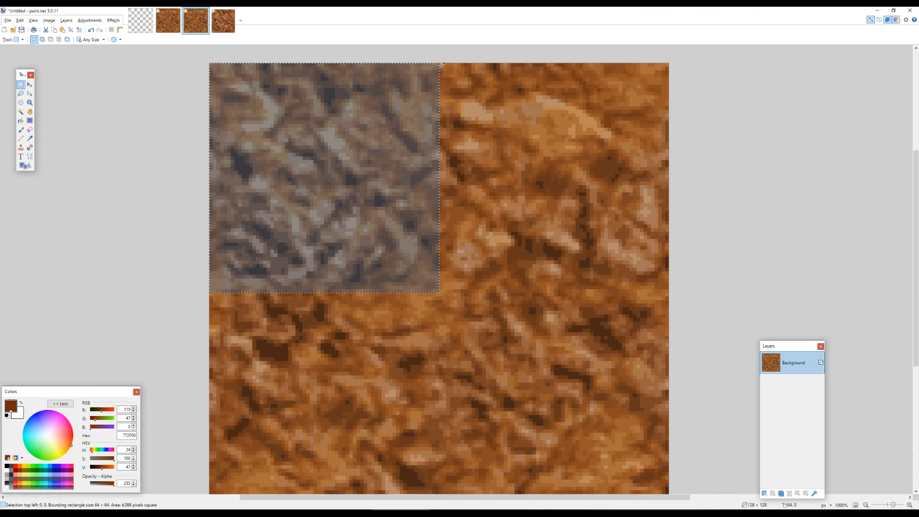
Copy the texture's upper-right 64 × 64 quarter into a new 64 × 64 image.
left_click_drag(441, 64, 669, 293)
key("ctrl+n")
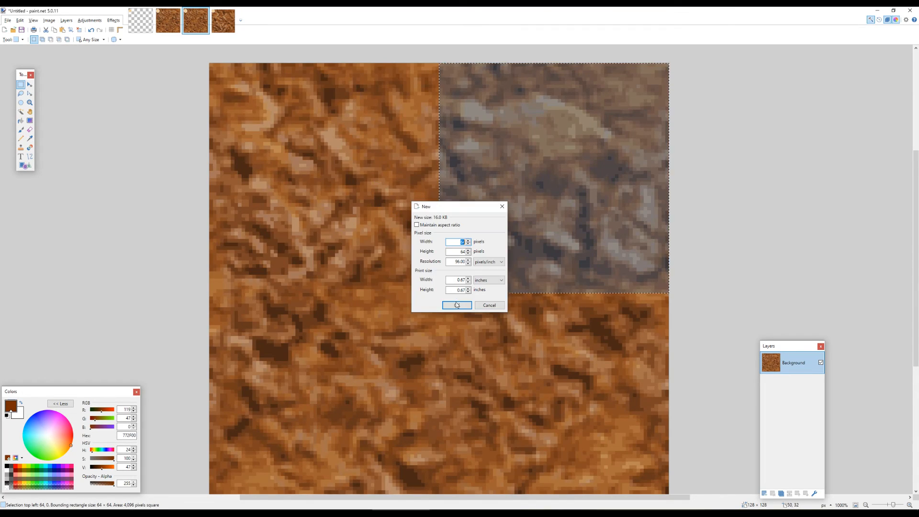
left_click(455, 302)
key("ctrl+v")
Copy the texture's lower-left and lower-right quarters into two separate new 64 × 64 images.
left_click(191, 29)
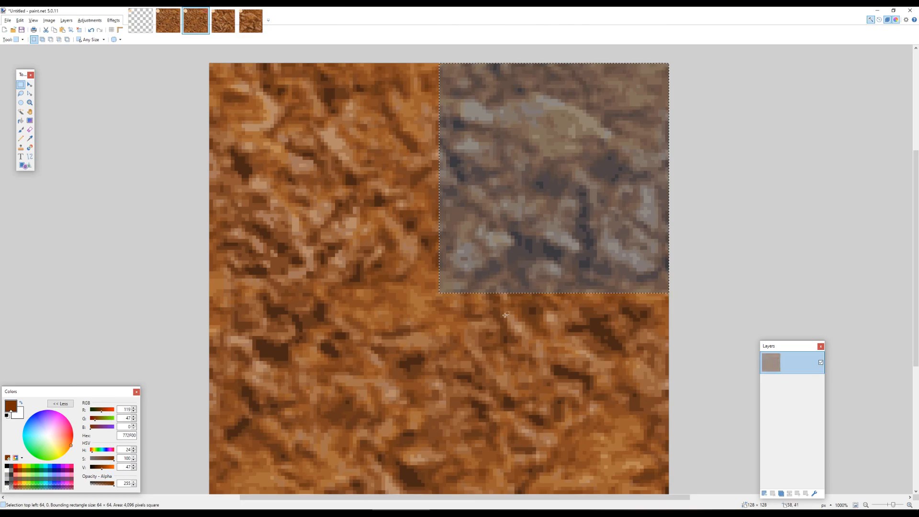
scroll(454, 201, "down", 2)
left_click_drag(444, 195, 375, 318)
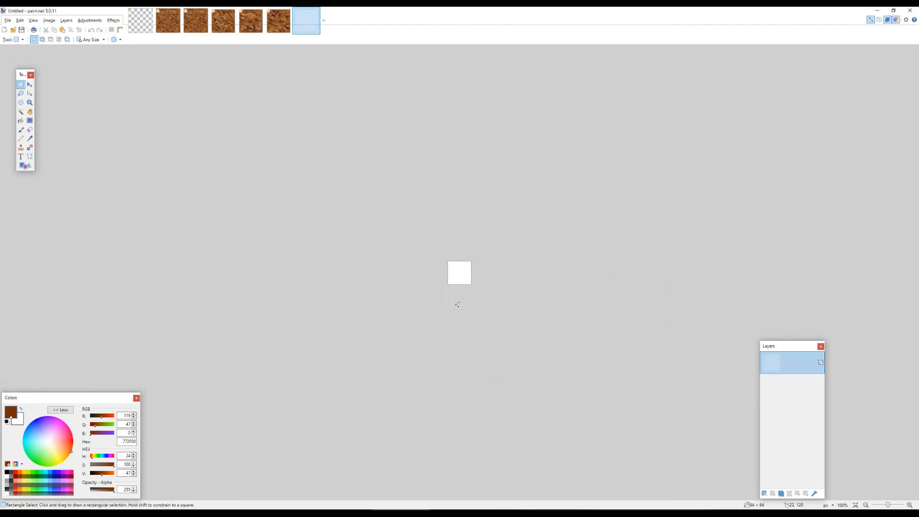
key("ctrl+v")
scroll(471, 280, "up", 2)
scroll(458, 263, "up", 7)
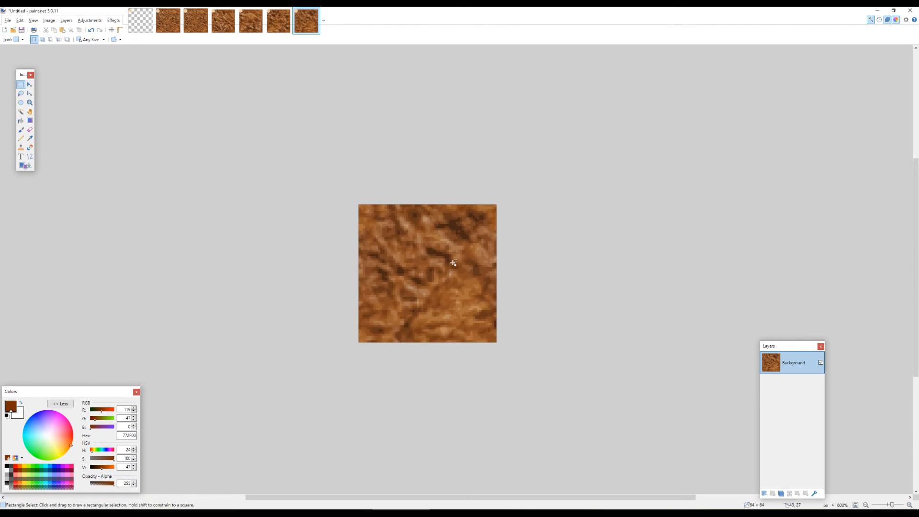
Look through the separate 64 × 64 quarter images, inspecting the texture detail of each.
left_click(279, 21)
scroll(537, 291, "up", 1)
left_click(251, 20)
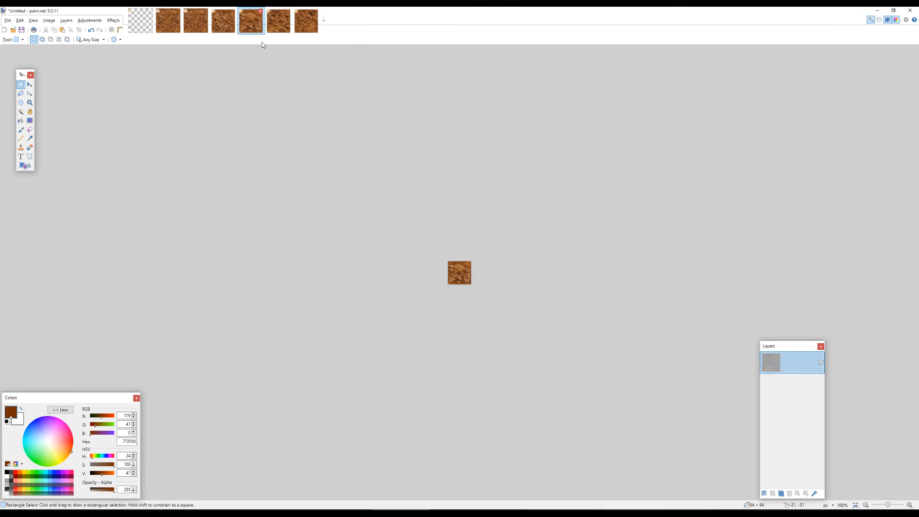
scroll(472, 256, "up", 8)
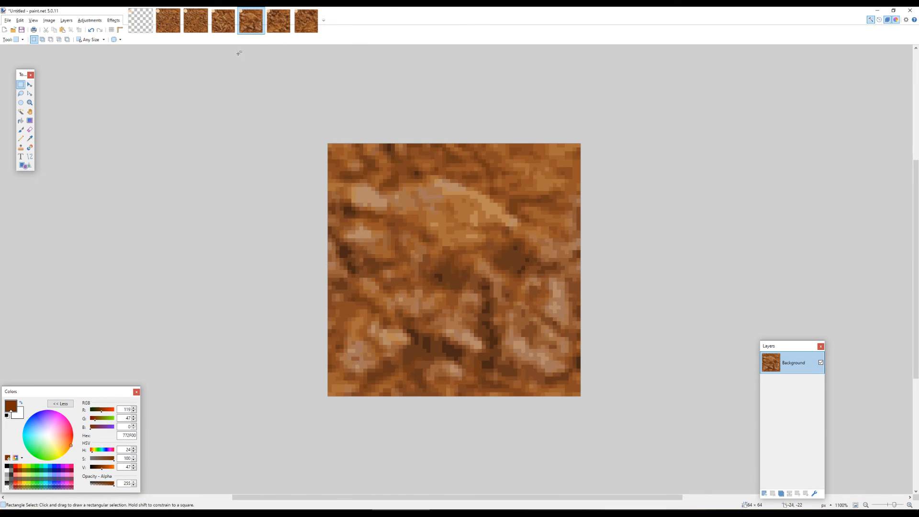
left_click(223, 21)
scroll(477, 277, "up", 7)
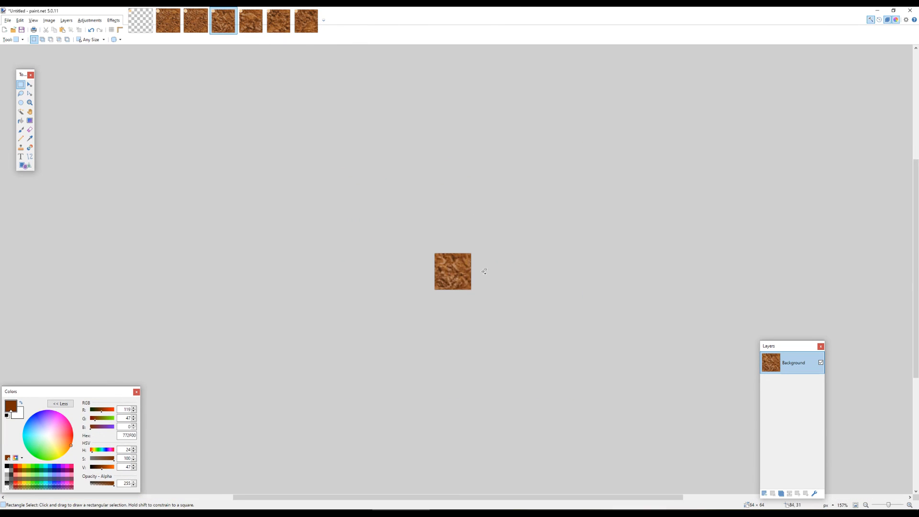
Create a new 128 × 128 image and place a copy of the first 64 × 64 tile in its upper-right quarter.
key("ctrl+a")
key("ctrl+d")
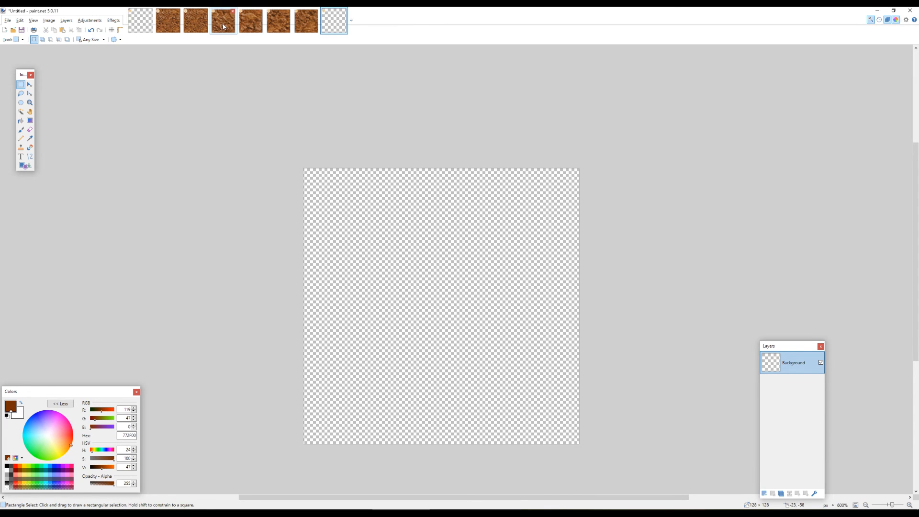
left_click(223, 26)
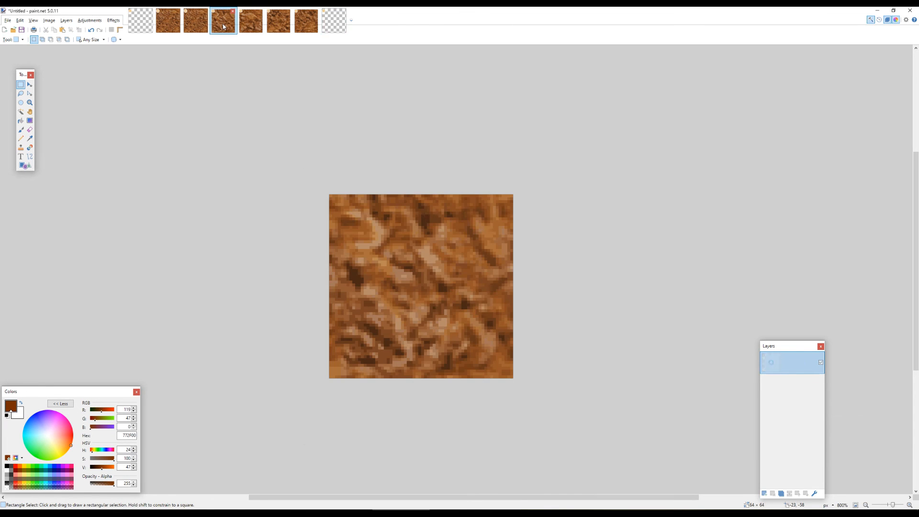
key("ctrl+a")
key("ctrl+c")
left_click(333, 20)
key("ctrl+v")
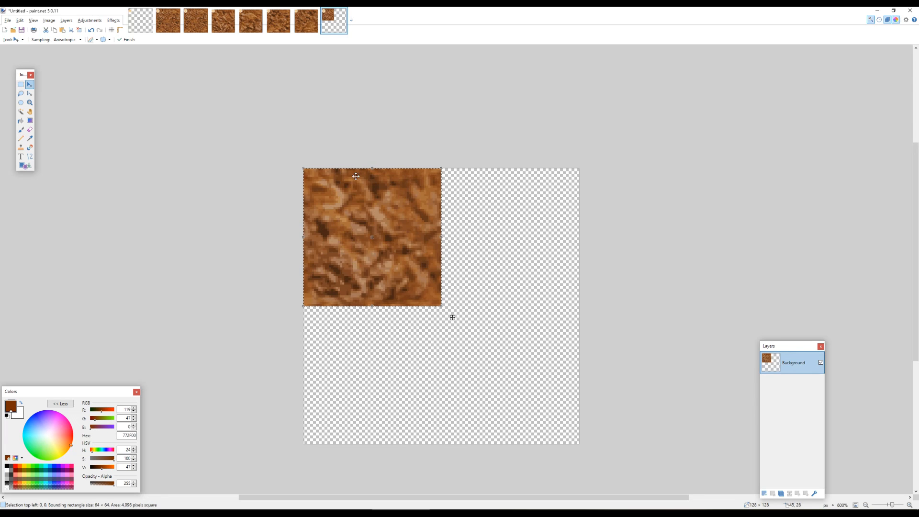
left_click(233, 24)
left_click(334, 20)
left_click_drag(370, 242, 510, 243)
key("s")
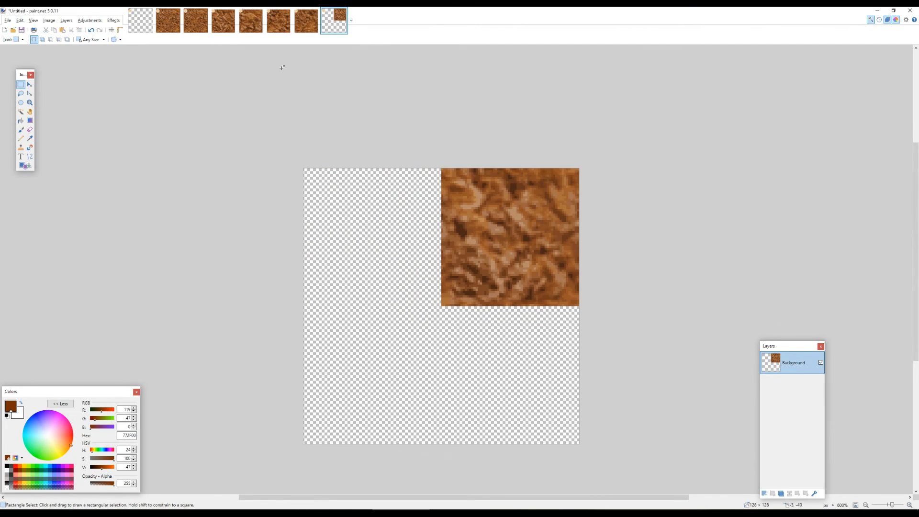
Copy the second 64 × 64 tile into the lower-left quarter of the new 128 × 128 image.
left_click(245, 30)
left_click(334, 21)
key("ctrl+v")
left_click_drag(397, 229, 396, 367)
key("ctrl+d")
Copy the third 64 × 64 tile into the empty upper-left quarter of the 128 × 128 image.
left_click(286, 32)
left_click(333, 20)
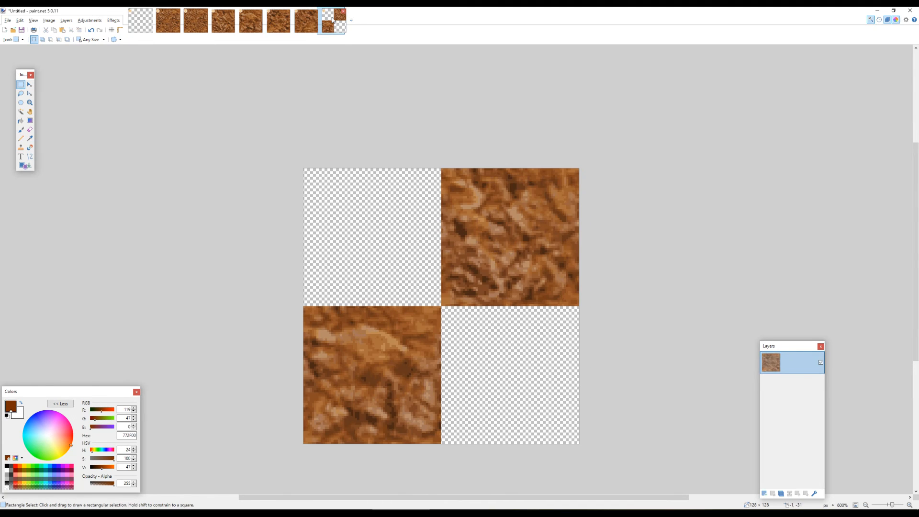
key("ctrl+v")
key("ctrl+d")
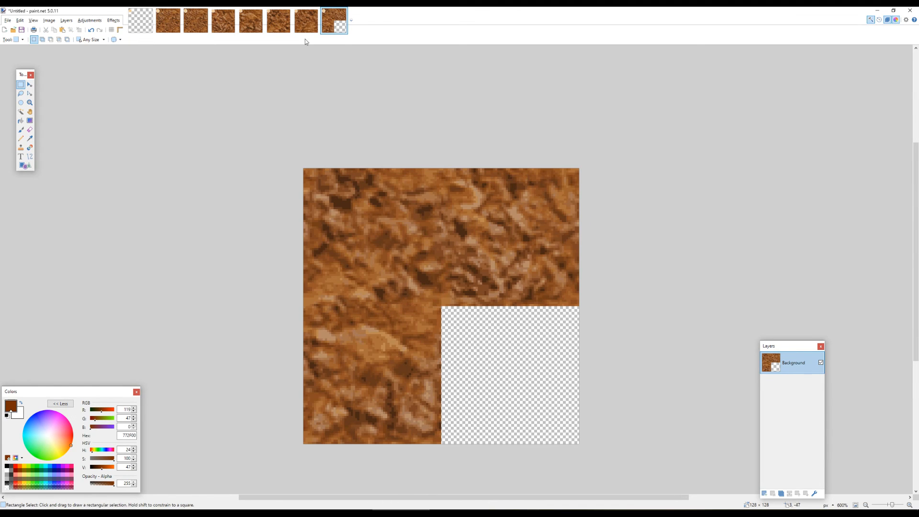
Copy the fourth 64 × 64 tile into the lower-right quarter to complete the rearranged 128 × 128 texture.
left_click(306, 24)
key("ctrl+a")
key("ctrl+c")
left_click(334, 21)
key("ctrl+v")
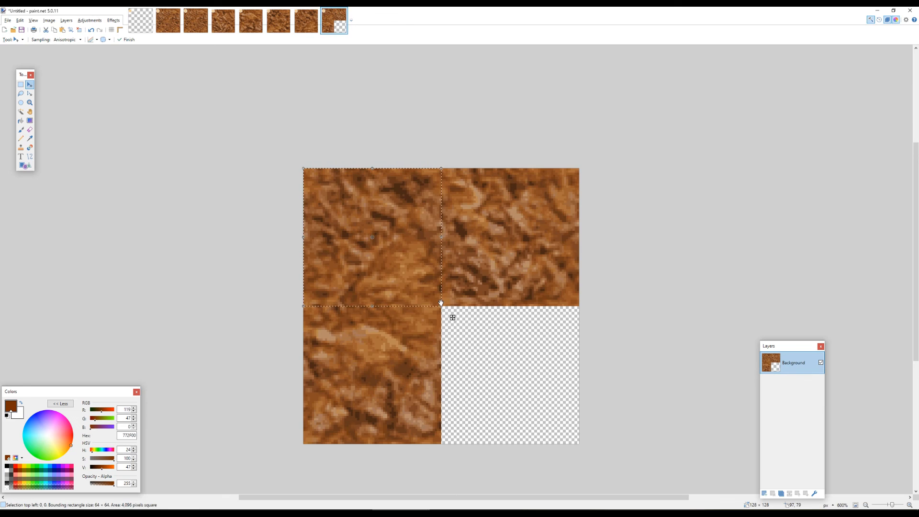
left_click_drag(403, 289, 542, 428)
key("ctrl+d")
Copy the whole rearranged texture and paste it onto a new layer above the indexed 128 × 128 texture.
scroll(446, 335, "down", 2)
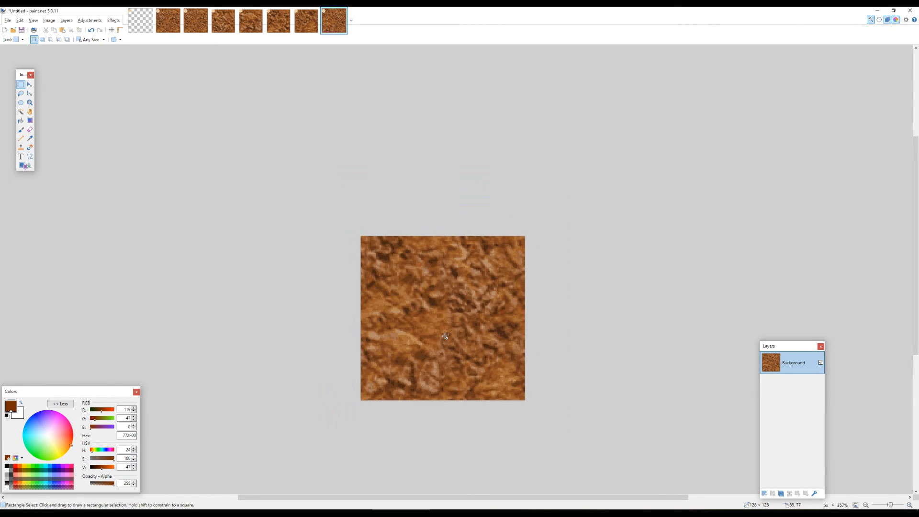
scroll(448, 331, "up", 3)
key("ctrl+a")
key("ctrl+d")
left_click(195, 21)
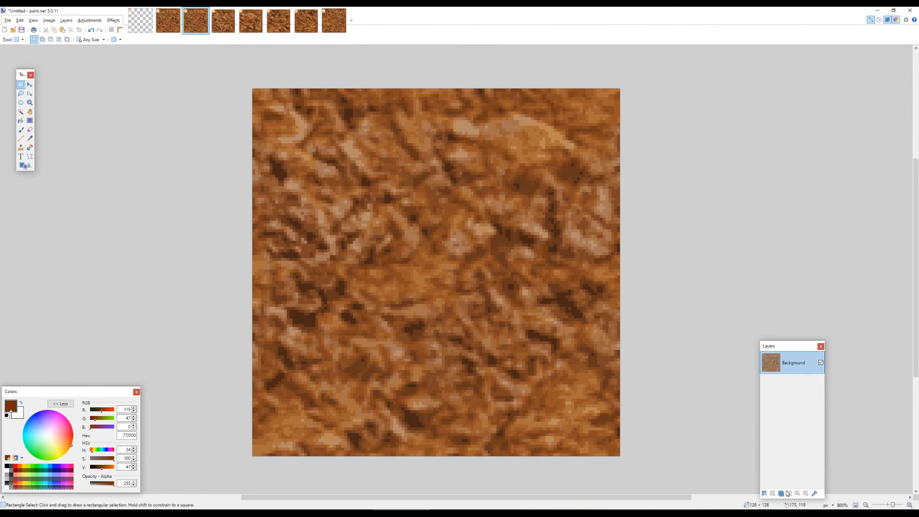
key("ctrl+shift+n")
key("ctrl+v")
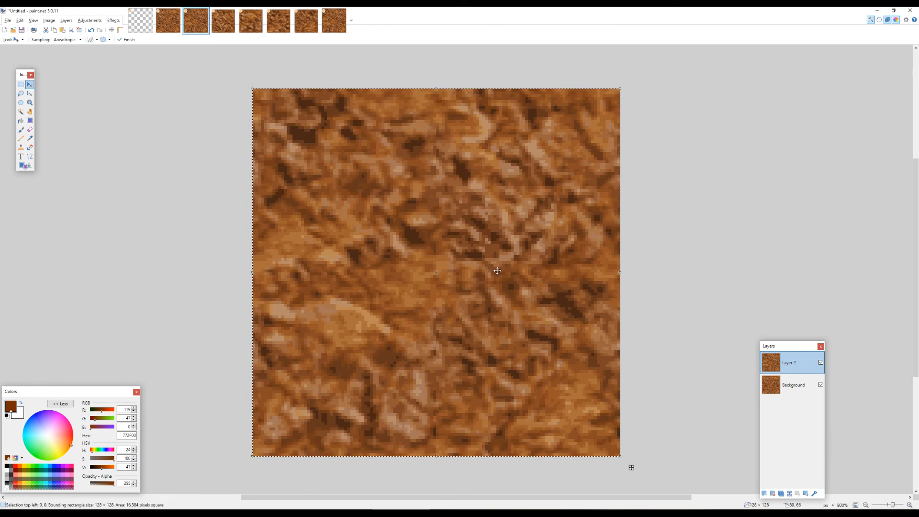
Examine the pasted rearranged texture for visible seams where its four tiles meet.
scroll(386, 273, "up", 3)
scroll(386, 272, "up", 2)
scroll(409, 284, "down", 4)
key("ctrl+v")
scroll(370, 262, "up", 2)
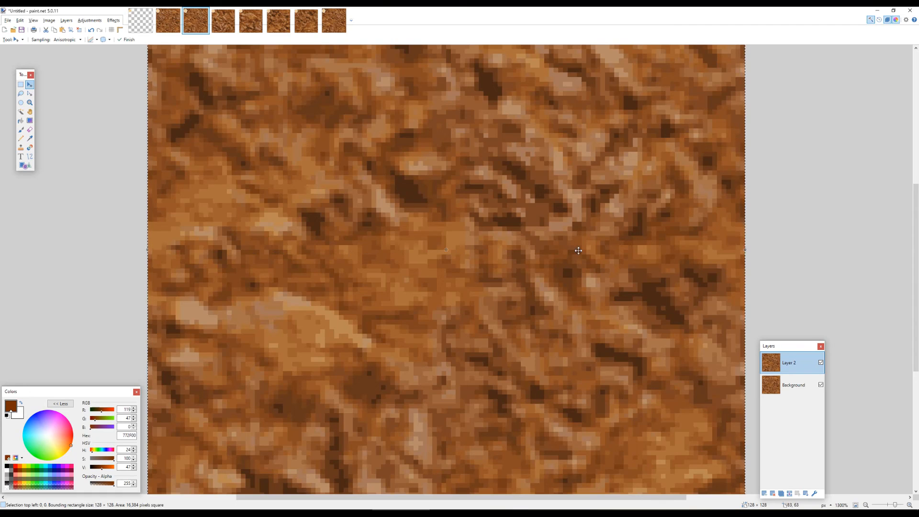
scroll(608, 248, "down", 5)
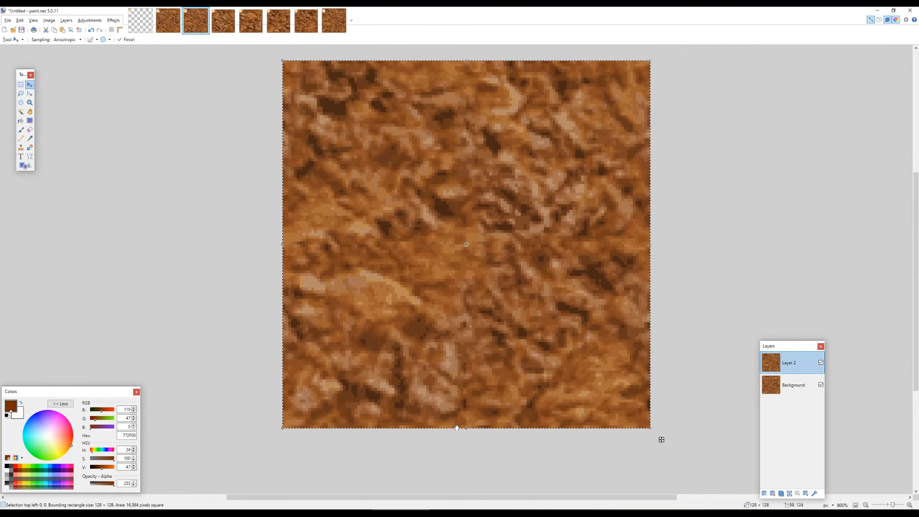
scroll(457, 427, "up", 2)
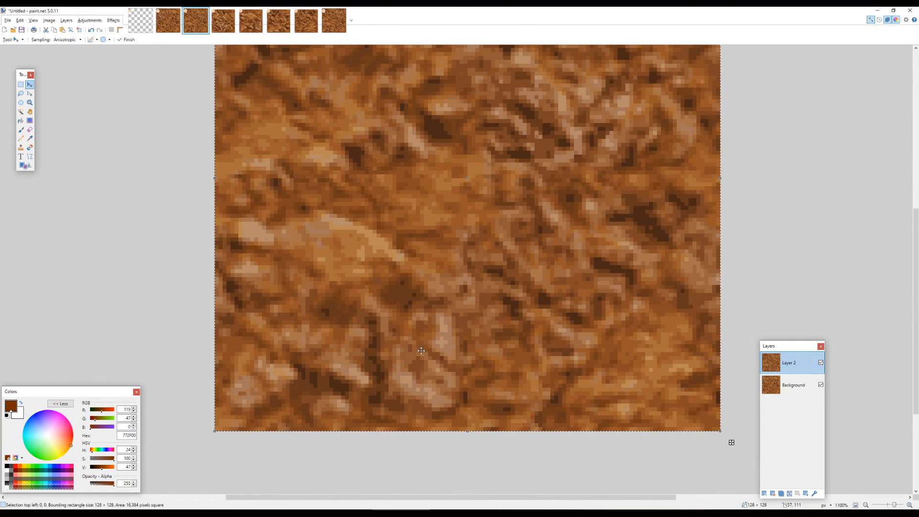
scroll(421, 351, "down", 8)
scroll(463, 345, "up", 4)
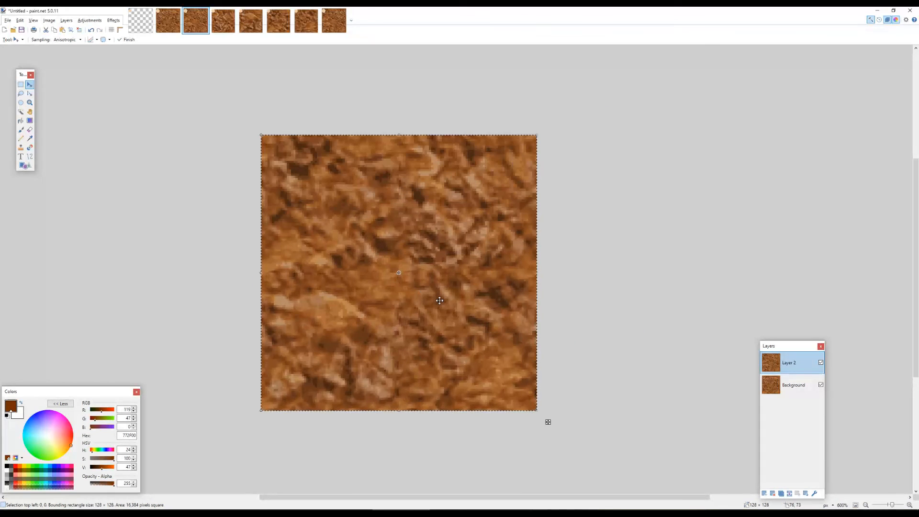
scroll(440, 300, "up", 1)
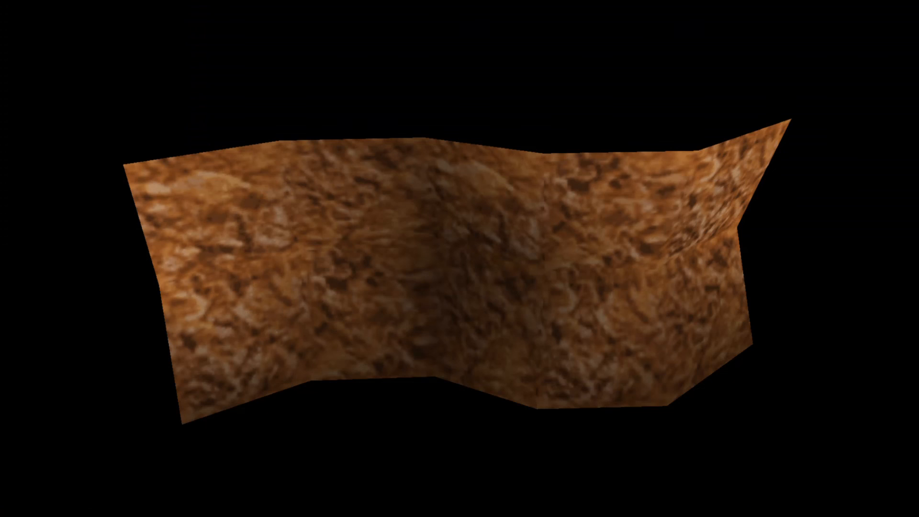